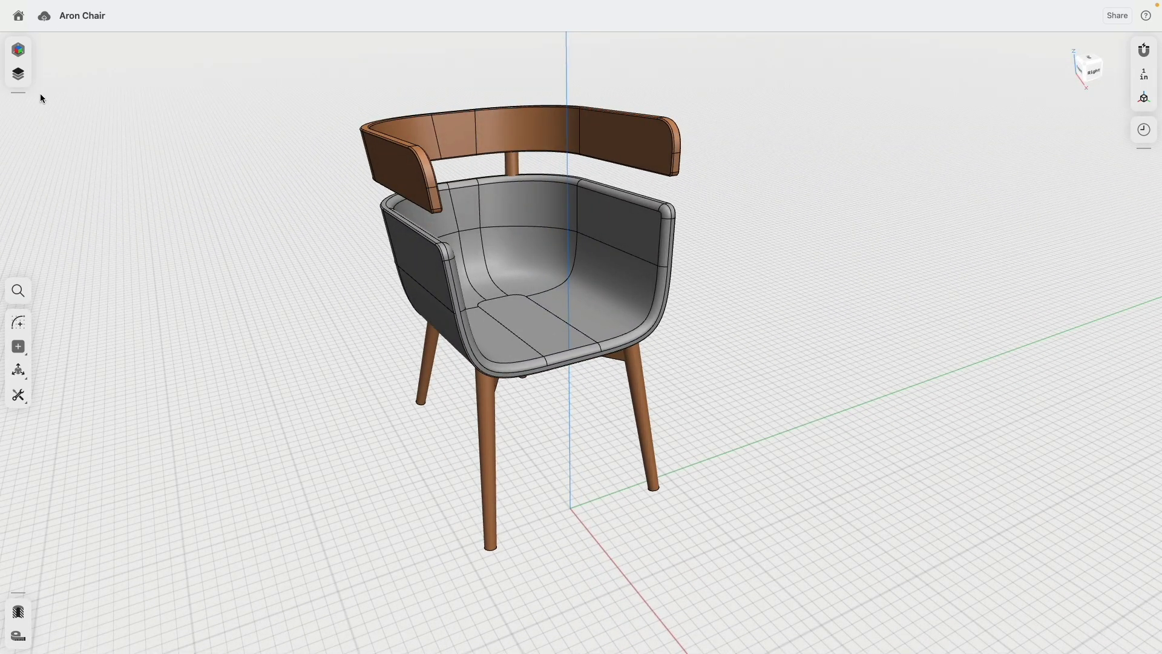
# Step: Hide the chair bodies, show the reference images and view them from the front, close to the side-view drawing
pyautogui.click(18, 73)
pyautogui.click(163, 89)
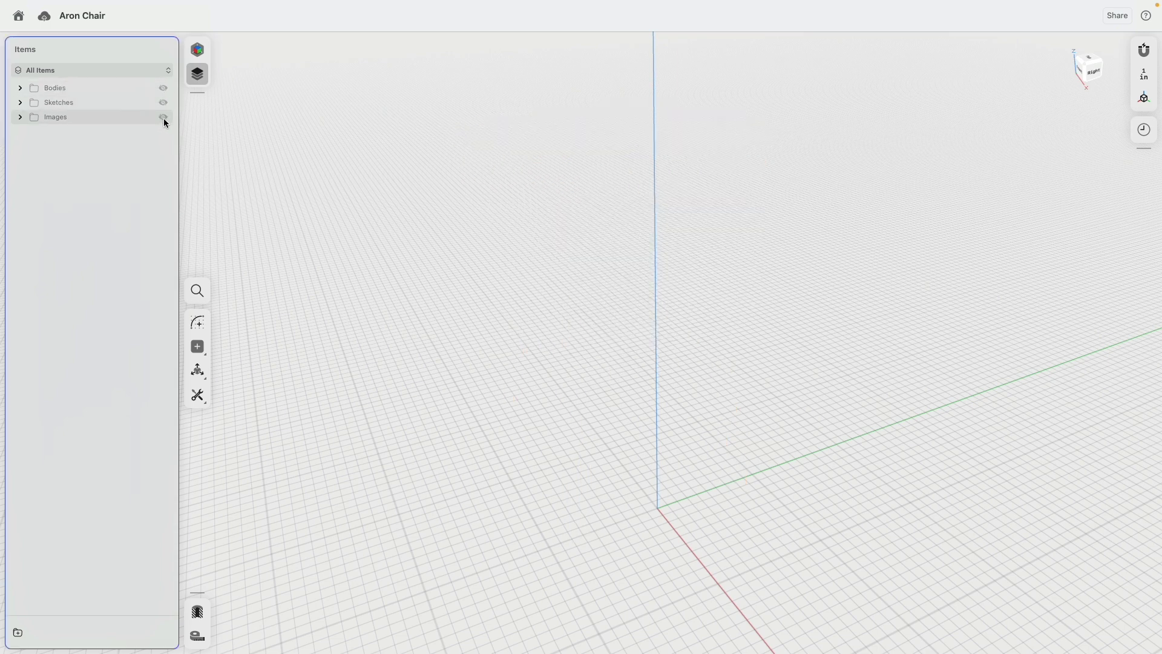
pyautogui.click(163, 116)
pyautogui.moveTo(419, 296); pyautogui.dragTo(574, 278, button='right')
pyautogui.moveTo(574, 278); pyautogui.dragTo(525, 338, button='middle')
pyautogui.scroll(-3, 526, 338)
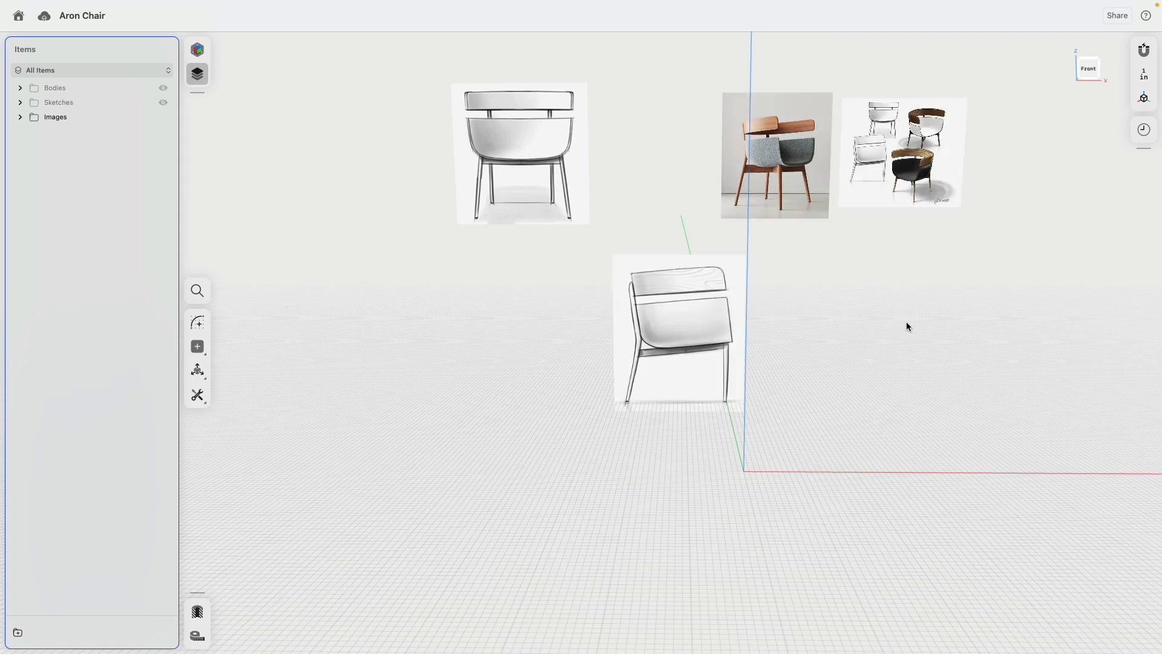
pyautogui.click(1089, 68)
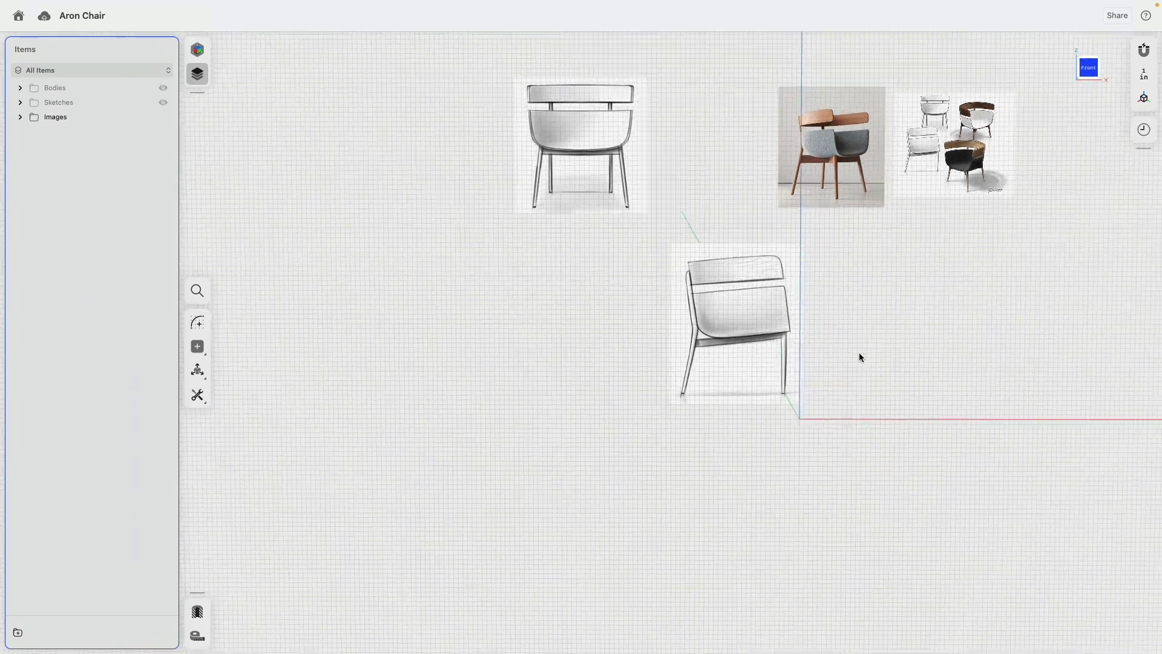
pyautogui.scroll(5, 862, 356)
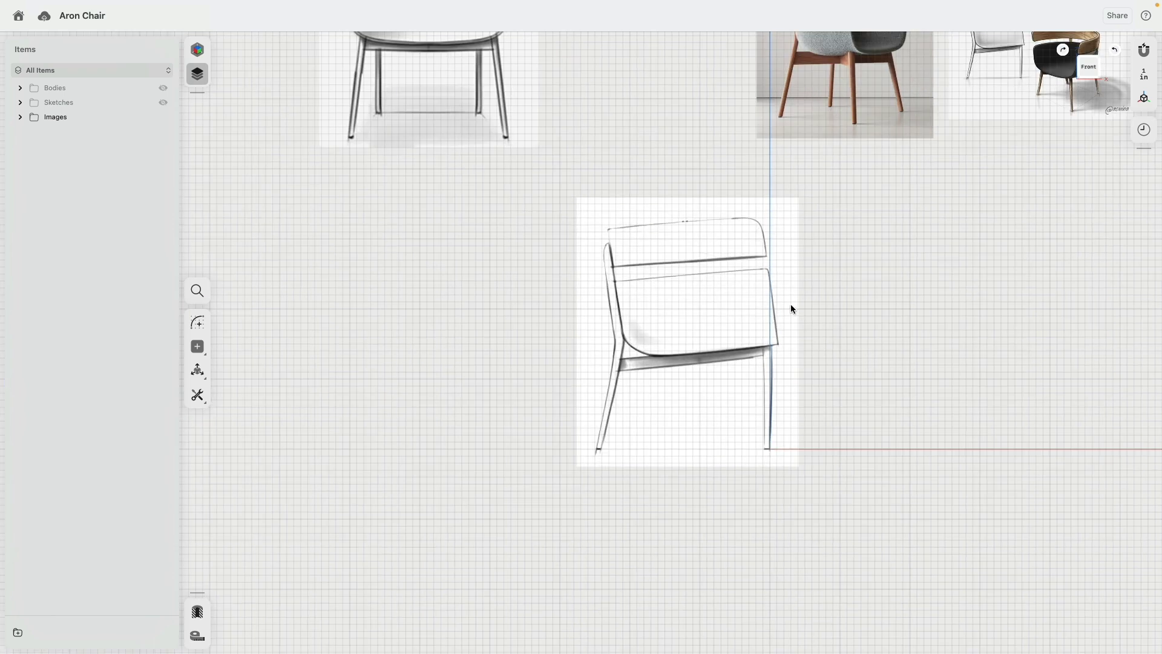
# Step: Show the chair's construction sketches together with the reference images and view them at an angle
pyautogui.click(791, 306)
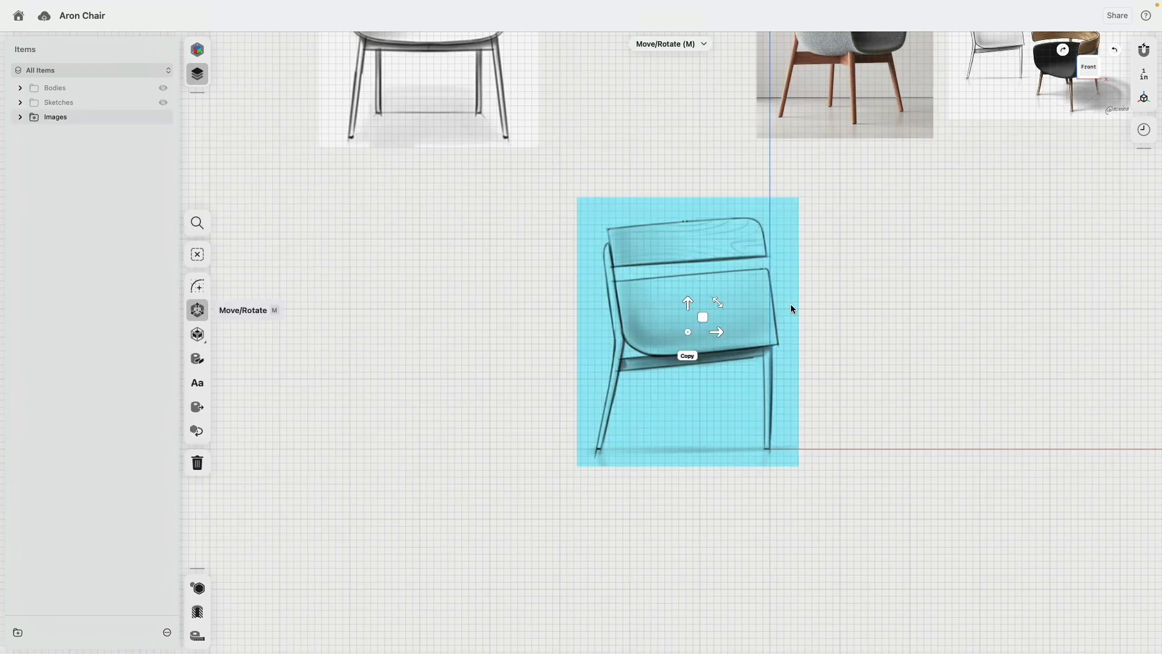
pyautogui.click(163, 102)
pyautogui.click(828, 375)
pyautogui.moveTo(849, 367); pyautogui.dragTo(807, 380, button='right')
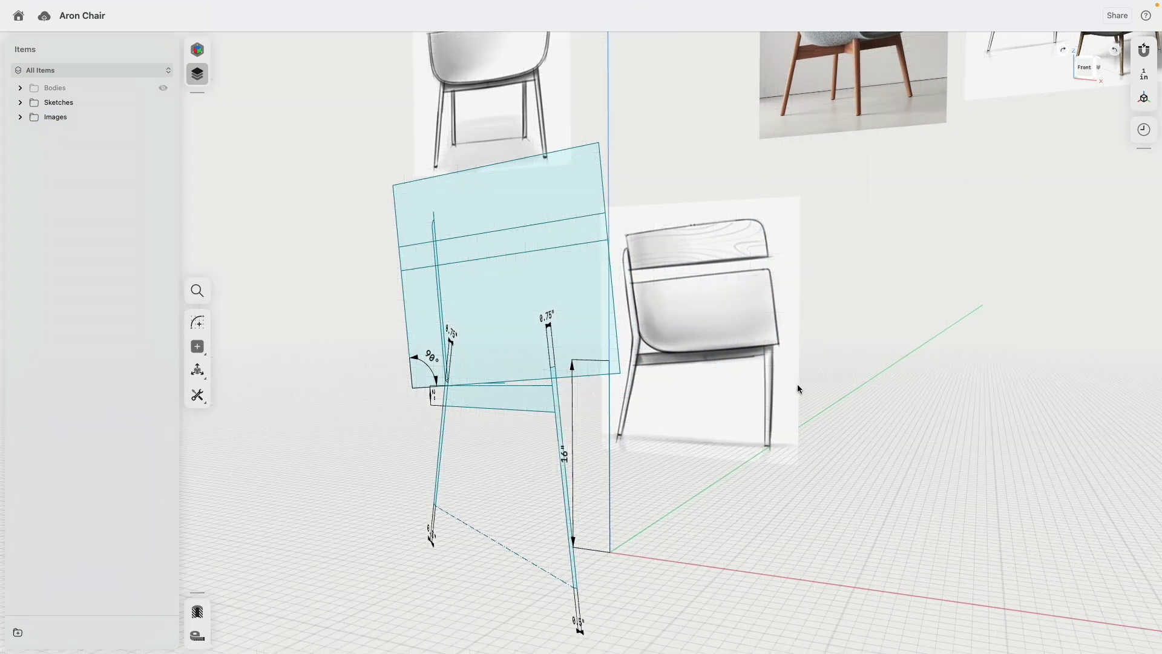
# Step: Examine the 16-inch height line against the side-view image, plus the seat and backrest regions of the construction sketch
pyautogui.click(610, 457)
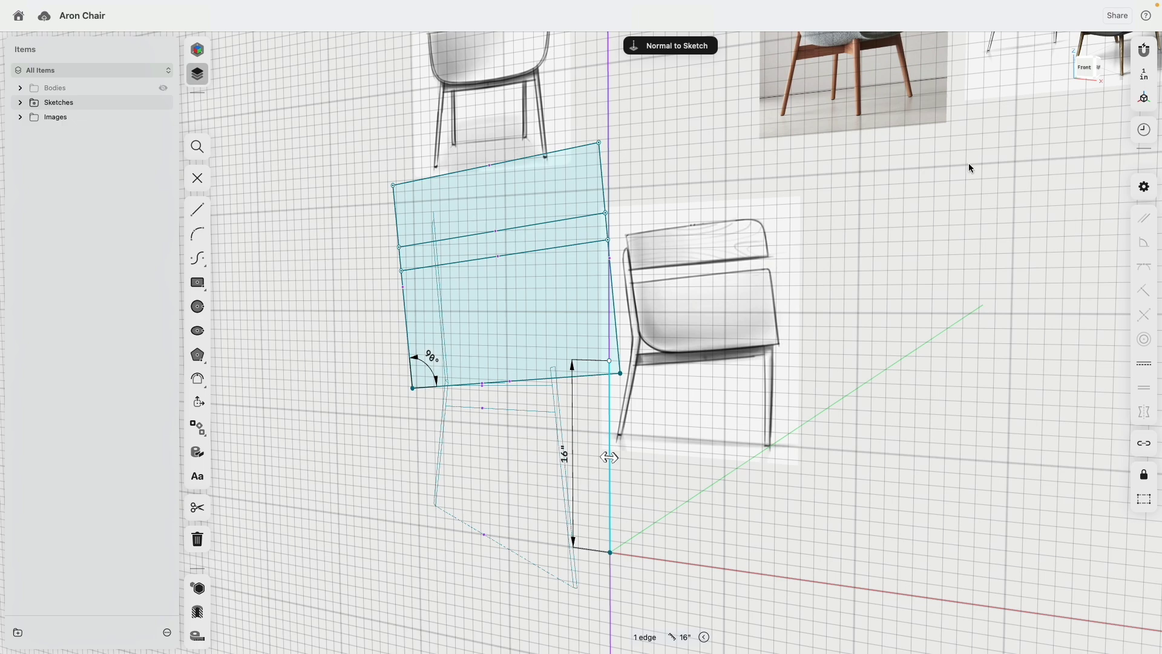
pyautogui.click(1087, 66)
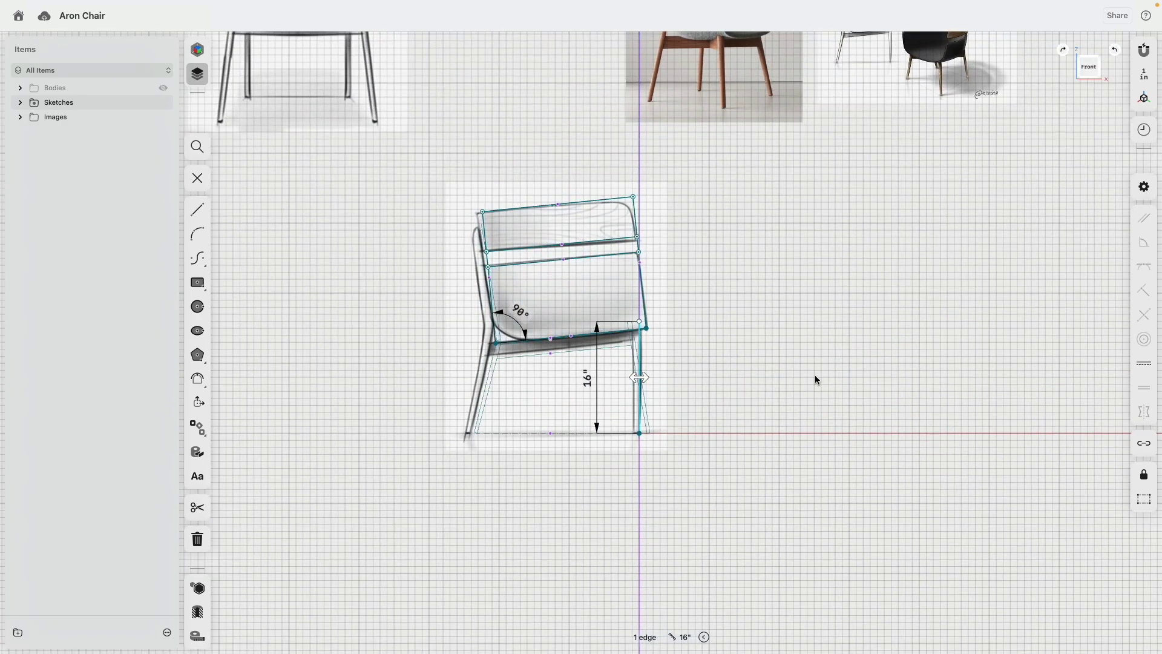
pyautogui.moveTo(806, 366); pyautogui.dragTo(680, 437, button='right')
pyautogui.click(458, 492)
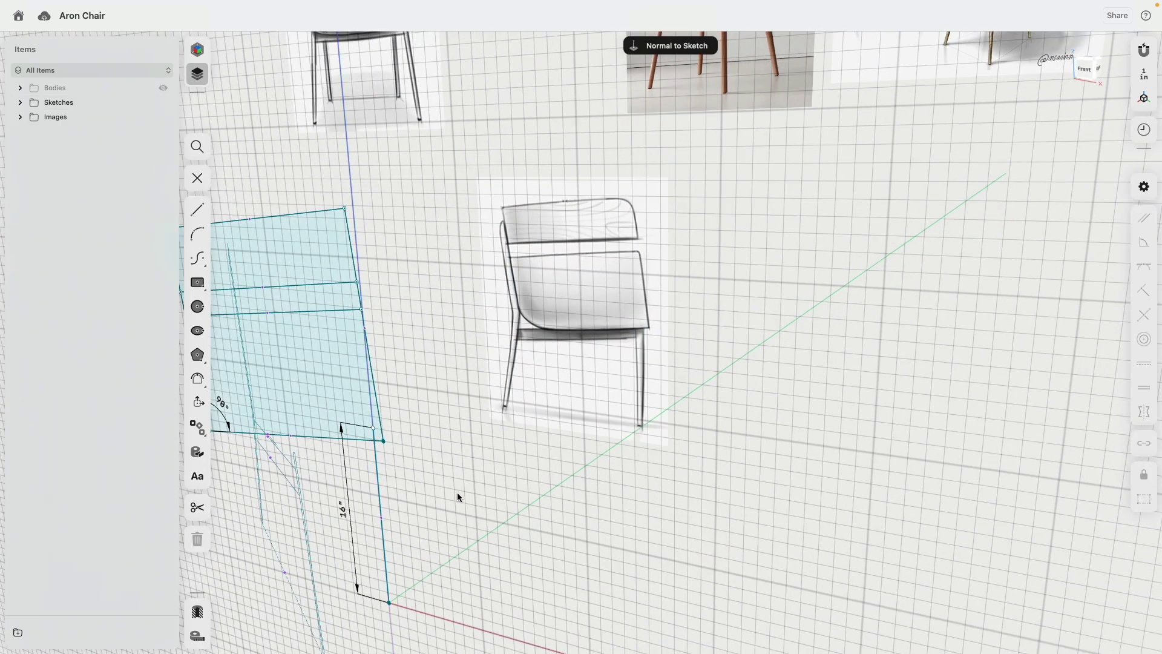
pyautogui.moveTo(458, 493); pyautogui.dragTo(583, 420, button='middle')
pyautogui.click(399, 337)
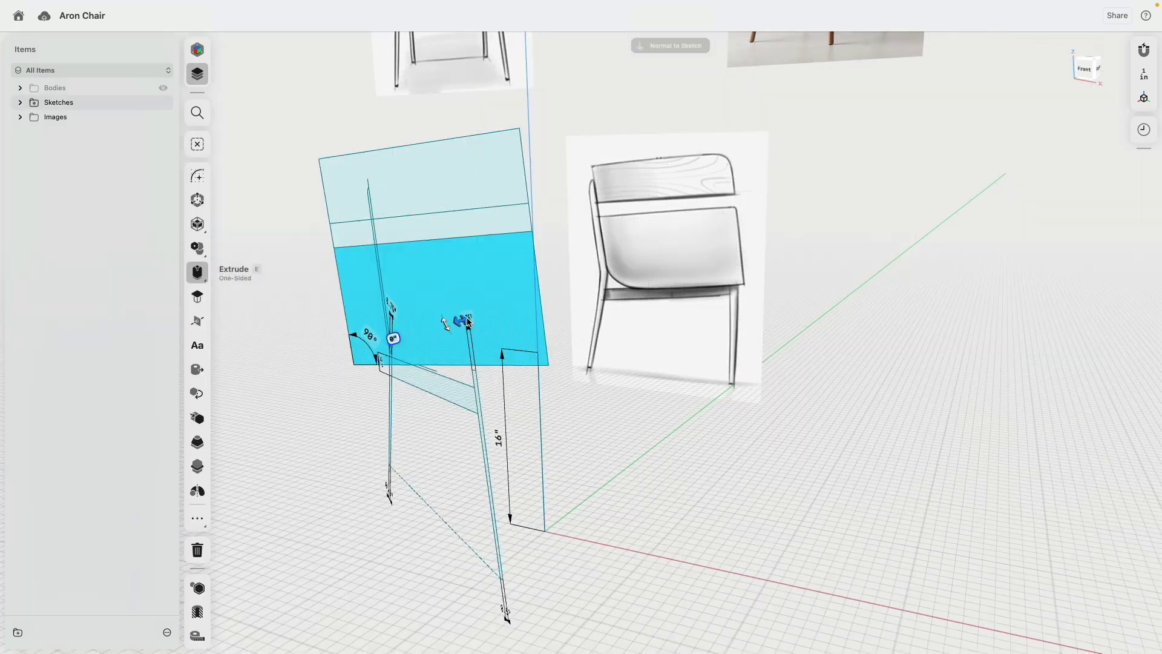
pyautogui.click(416, 233)
pyautogui.click(426, 182)
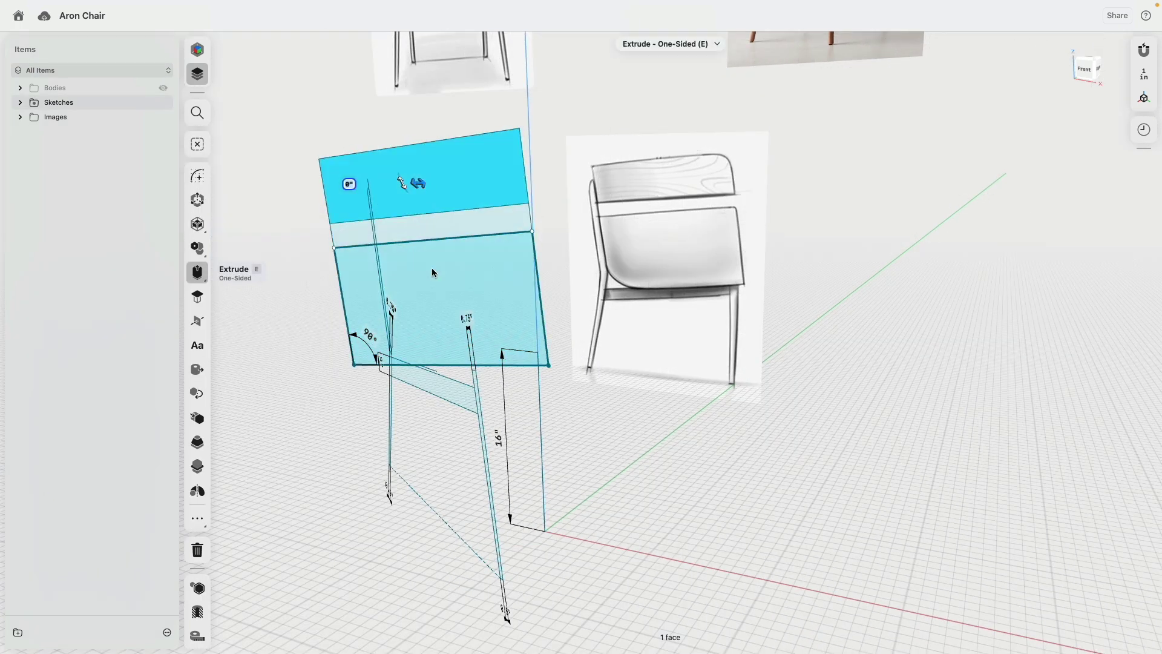
pyautogui.click(242, 105)
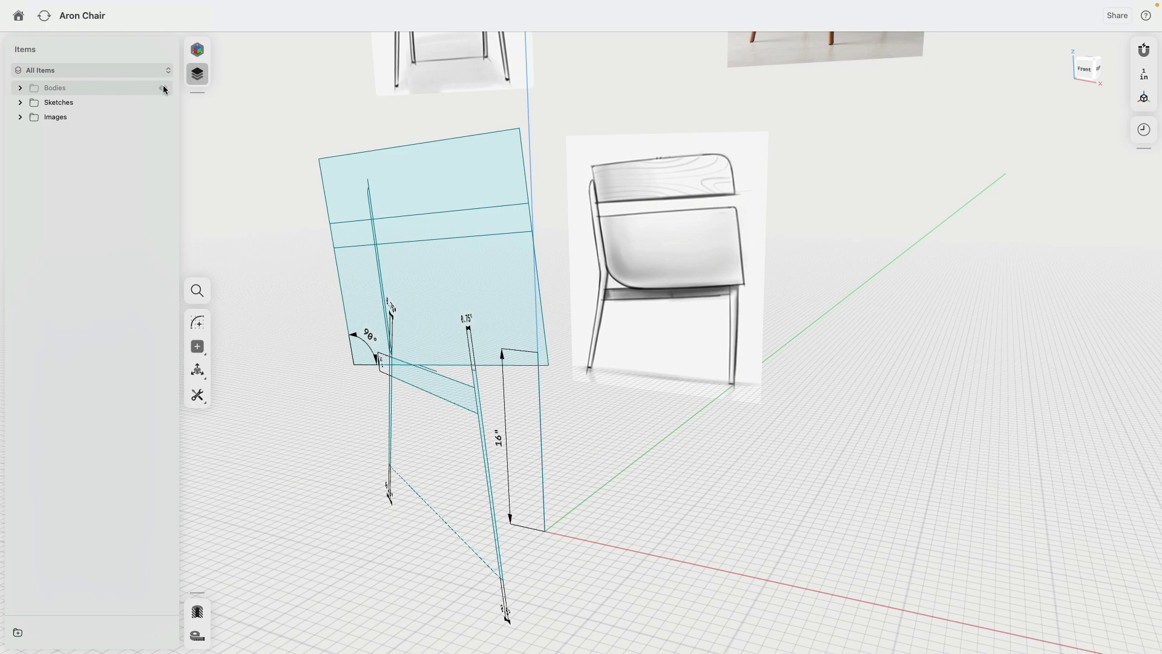
# Step: Show the chair bodies and hide the construction sketches, keeping the reference images displayed
pyautogui.click(163, 88)
pyautogui.click(162, 102)
pyautogui.moveTo(575, 276)
pyautogui.mouseDown(button='right')
pyautogui.moveTo(459, 273)
pyautogui.moveTo(562, 267)
pyautogui.mouseUp(button='right')
pyautogui.moveTo(365, 169); pyautogui.dragTo(503, 192, button='middle')
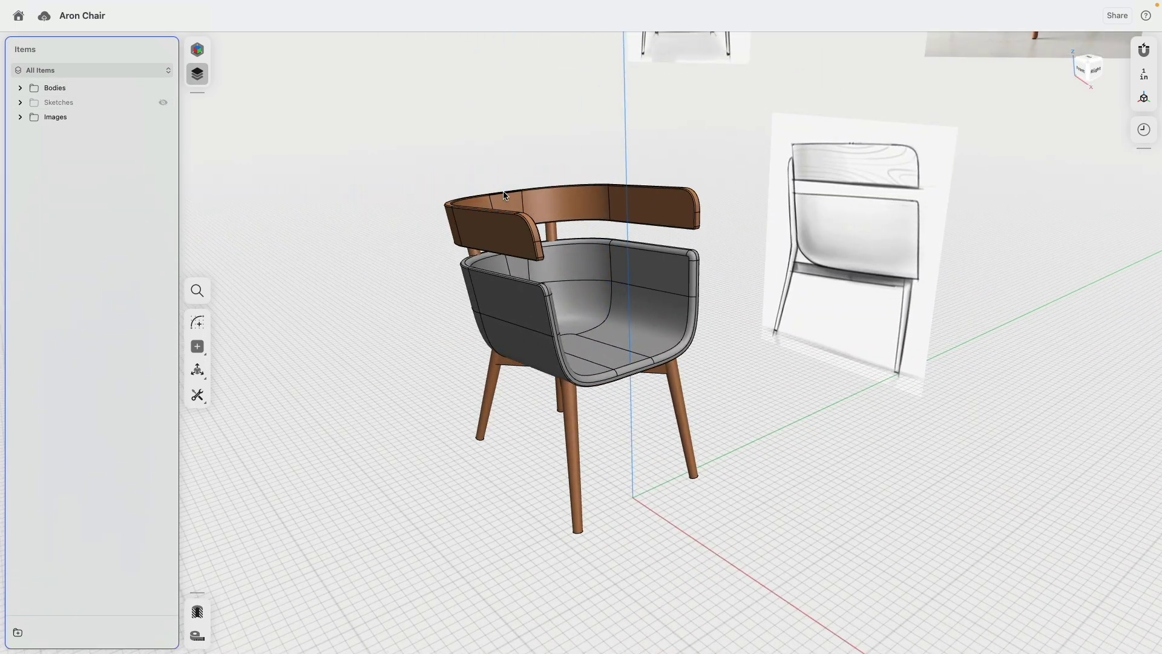
pyautogui.click(197, 49)
pyautogui.click(58, 77)
pyautogui.hscroll(-10, 690, 212)
pyautogui.hscroll(-10, 708, 204)
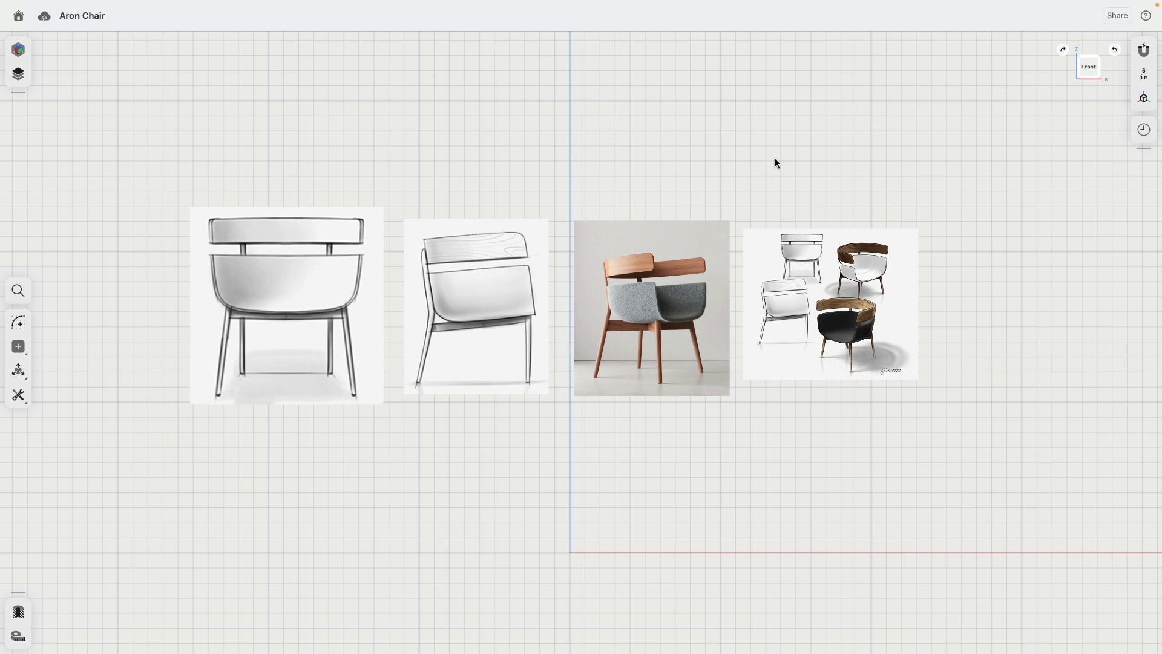
# Step: Inspect the reference images up close, return to the front view and move all four images straight up, away from the origin
pyautogui.moveTo(684, 195); pyautogui.dragTo(666, 242, button='right')
pyautogui.scroll(2, 1019, 373)
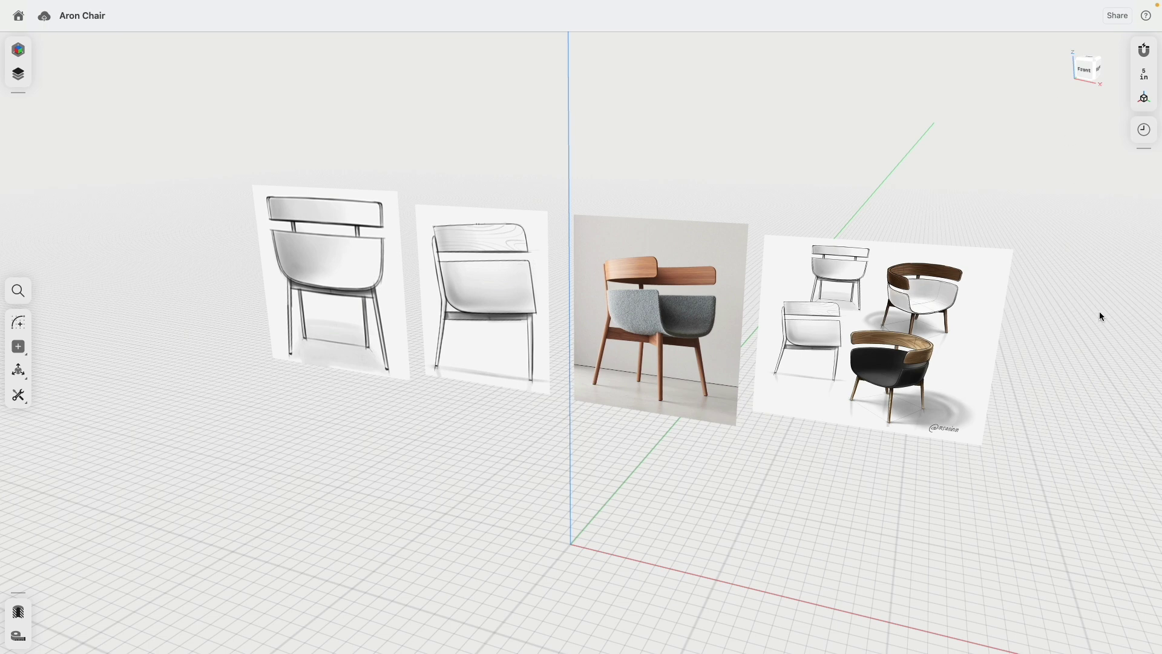
pyautogui.scroll(10, 1041, 467)
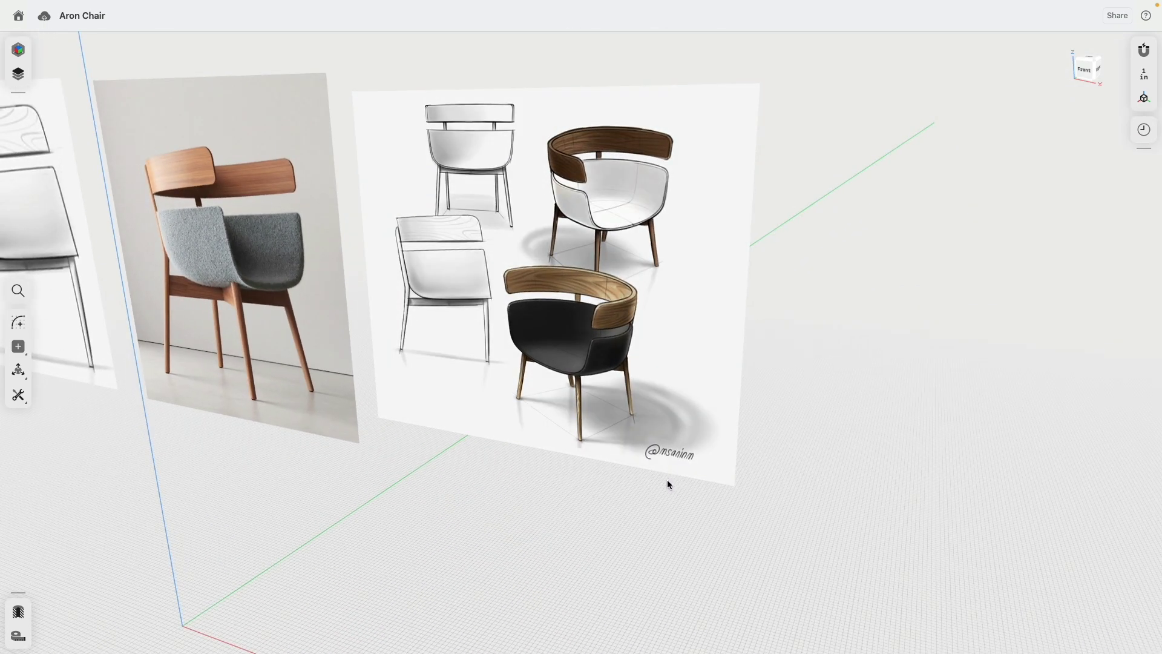
pyautogui.scroll(-10, 667, 478)
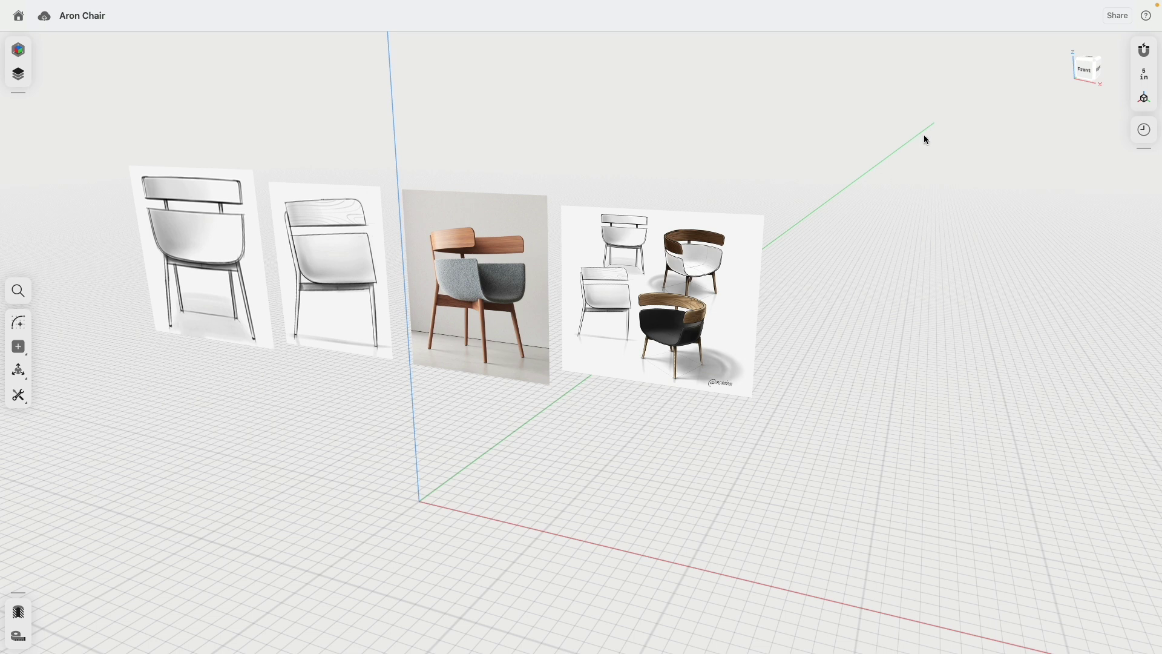
pyautogui.click(1079, 71)
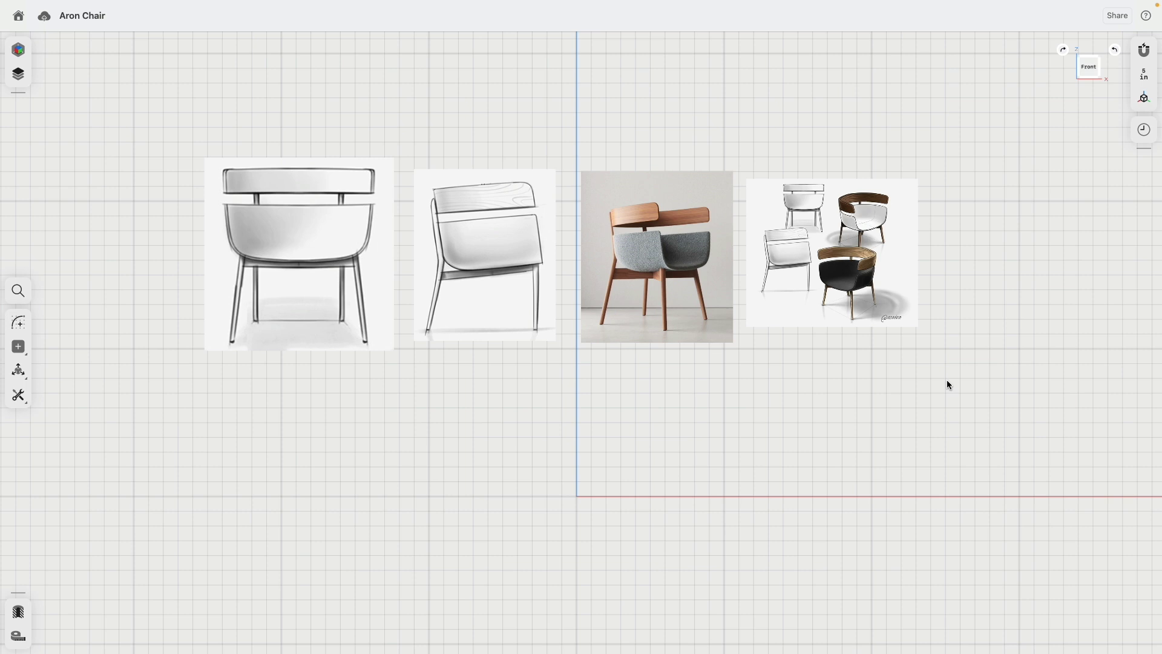
pyautogui.click(300, 209)
pyautogui.click(482, 254)
pyautogui.click(657, 261)
pyautogui.moveTo(561, 229); pyautogui.dragTo(561, 133)
pyautogui.click(714, 317)
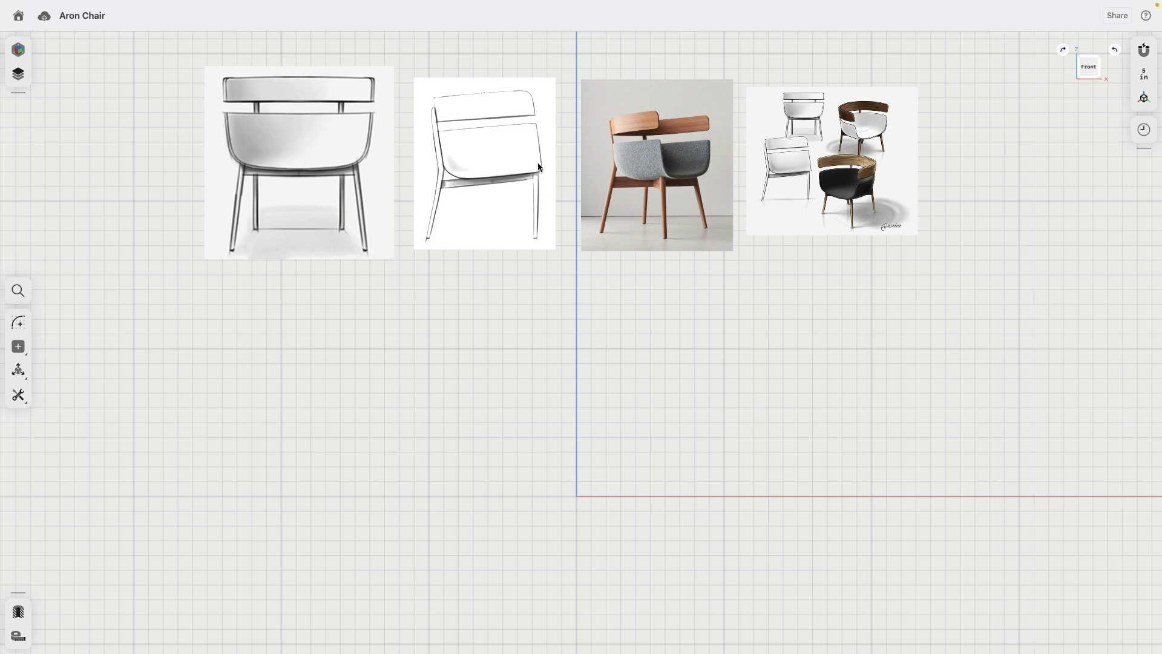
# Step: Sketch a vertical line 16 inches long from the origin on the front plane and finish the sketch
pyautogui.click(18, 322)
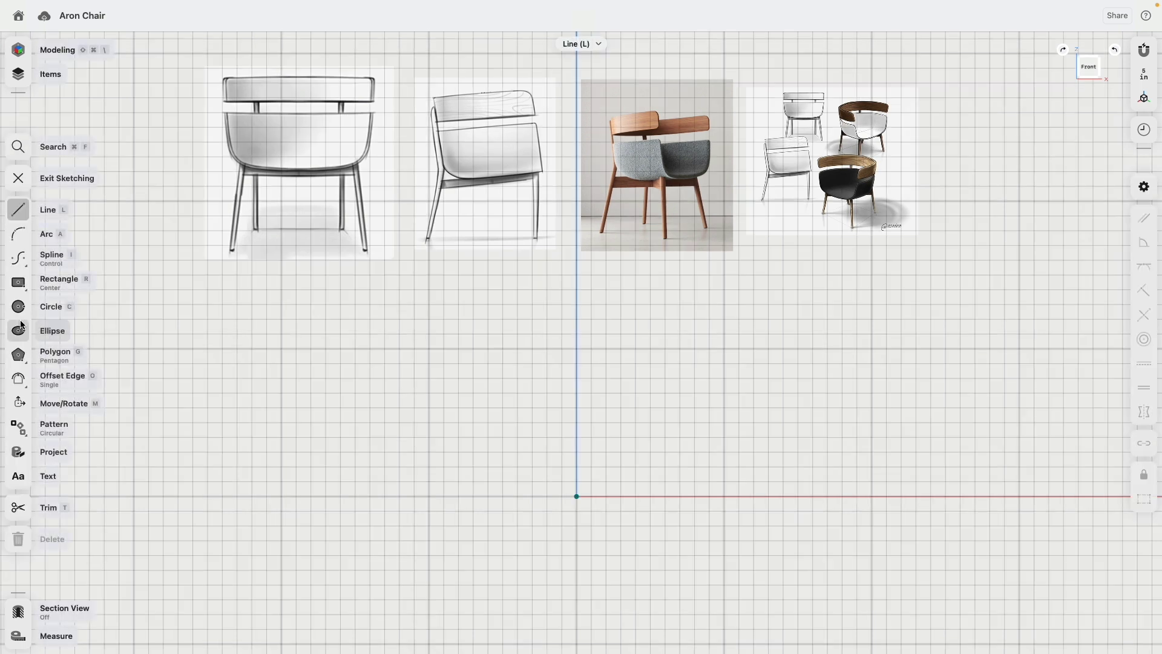
pyautogui.click(577, 496)
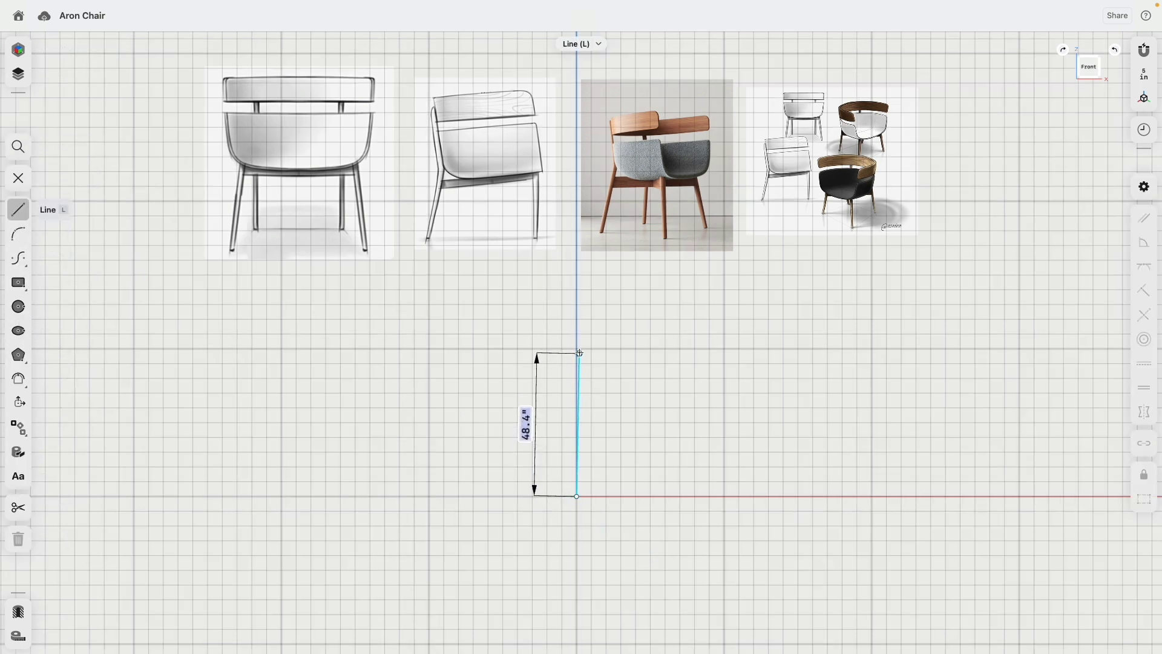
pyautogui.write('16')
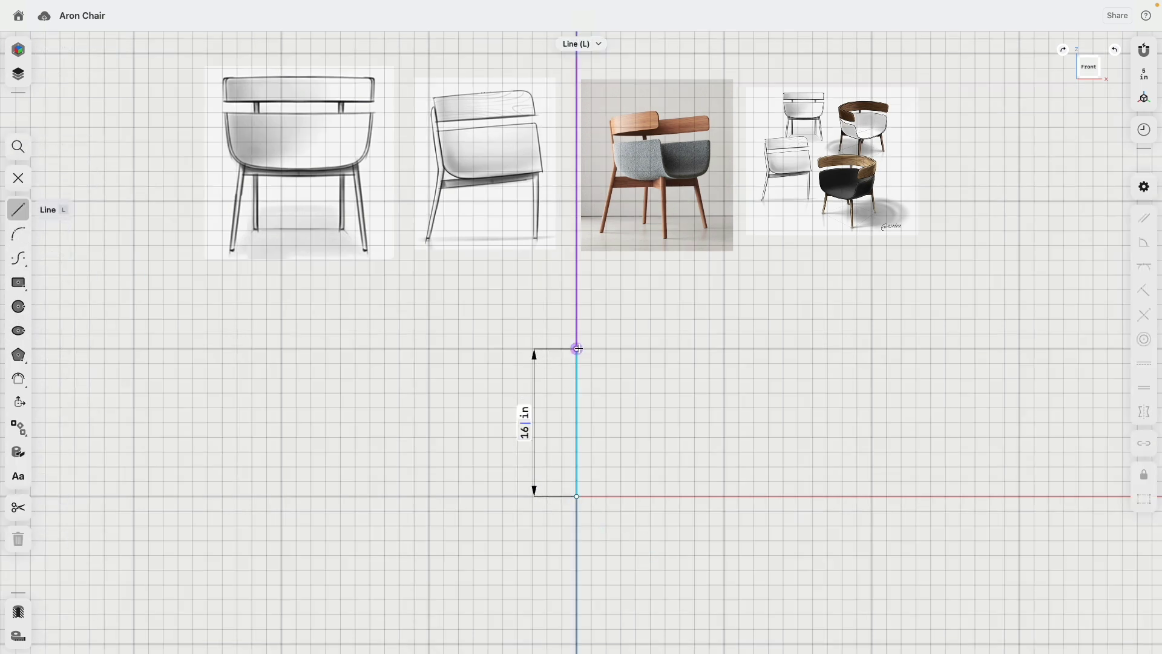
pyautogui.press('Return')
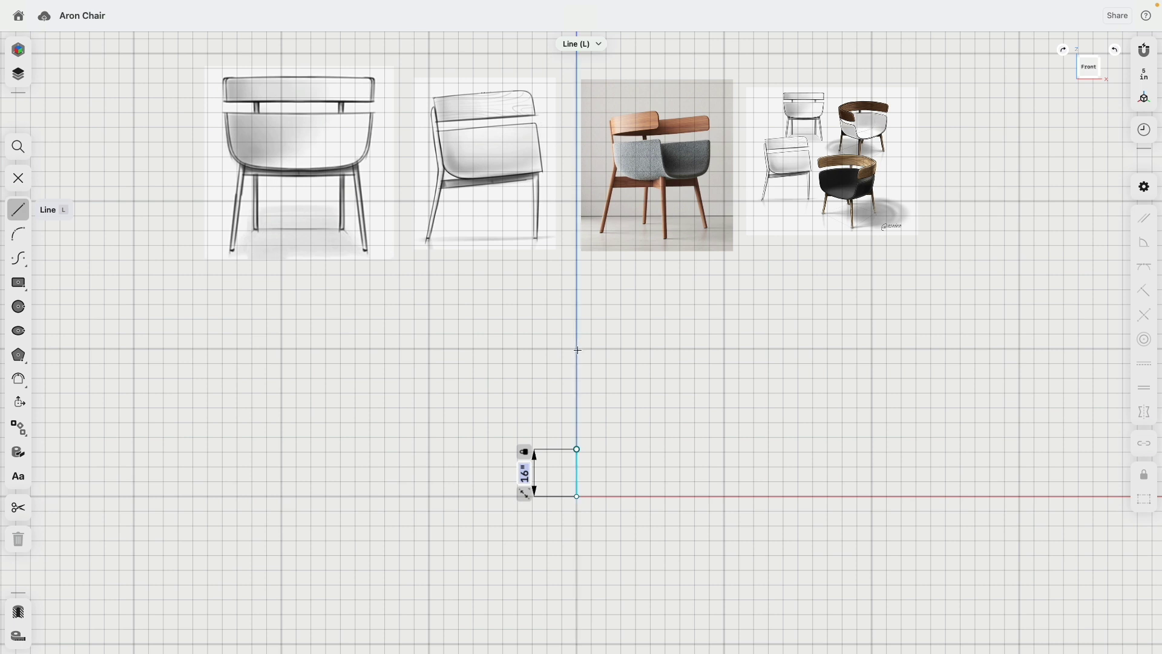
pyautogui.press('Escape')
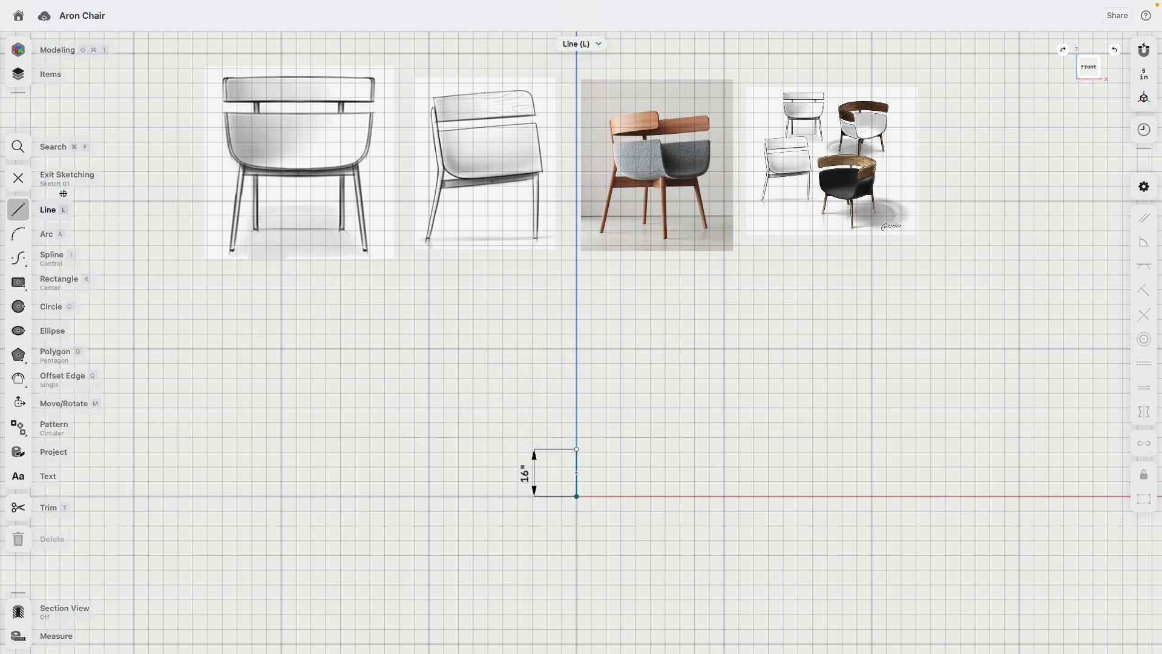
pyautogui.click(18, 178)
# Step: Move all four reference images down together by 54 inches
pyautogui.click(354, 170)
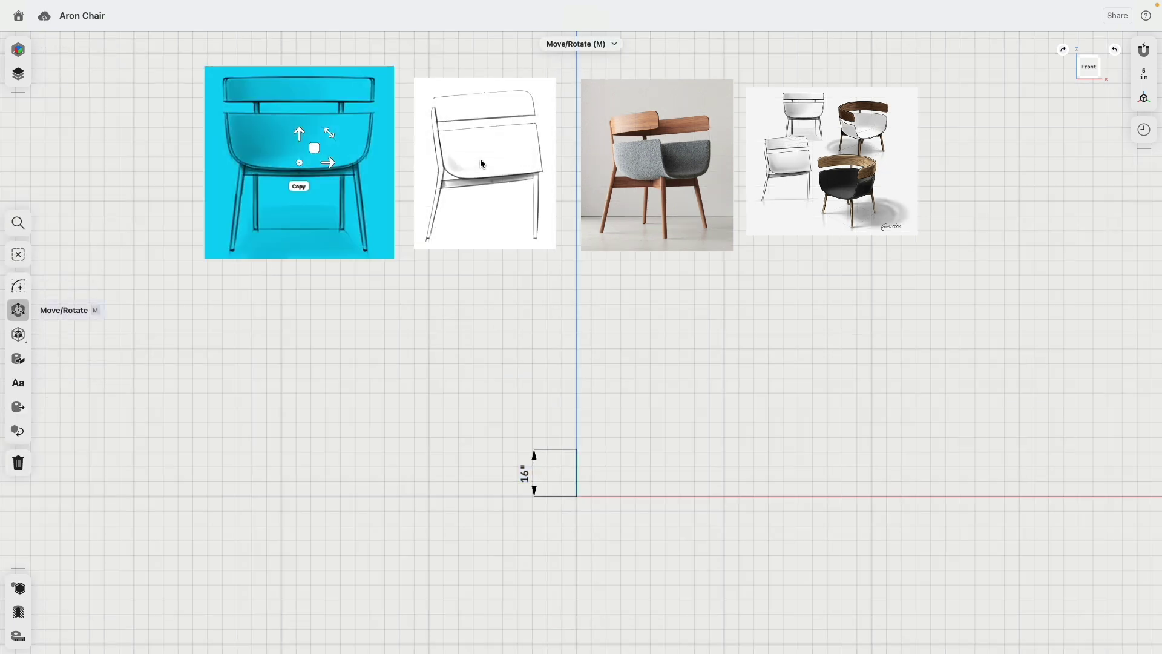
pyautogui.click(485, 164)
pyautogui.click(656, 164)
pyautogui.click(761, 158)
pyautogui.moveTo(562, 132); pyautogui.dragTo(565, 288)
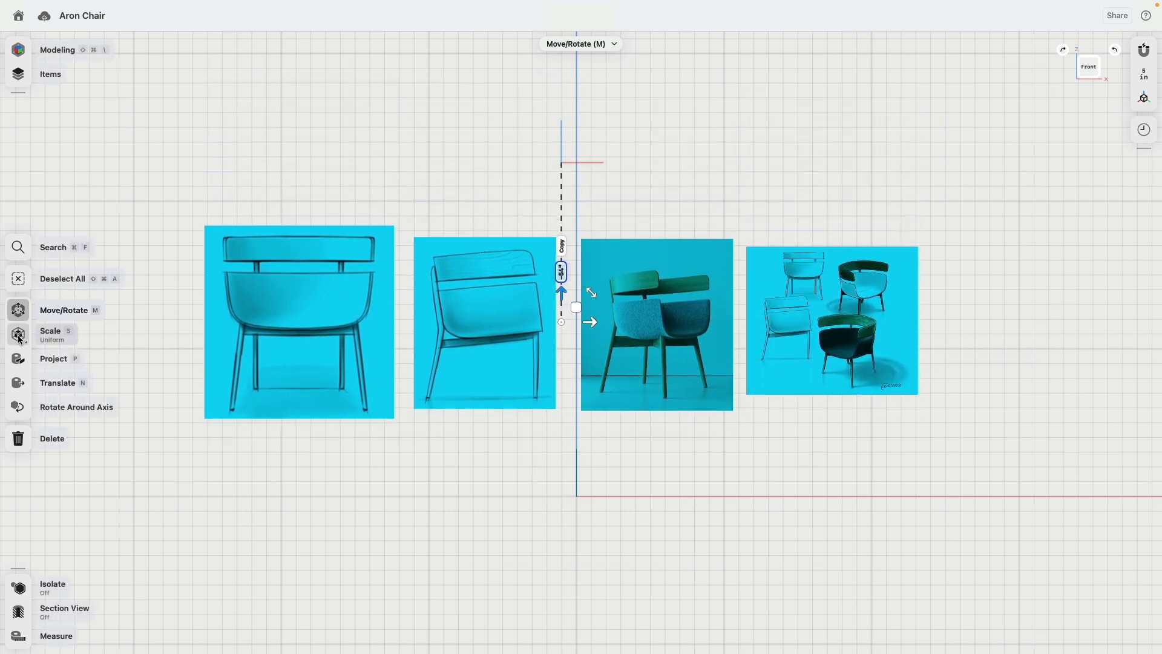
pyautogui.click(323, 471)
# Step: Move the side-view image so the foot of its front leg sits on the origin, at the lower endpoint of the 16-inch line
pyautogui.scroll(-5, 514, 378)
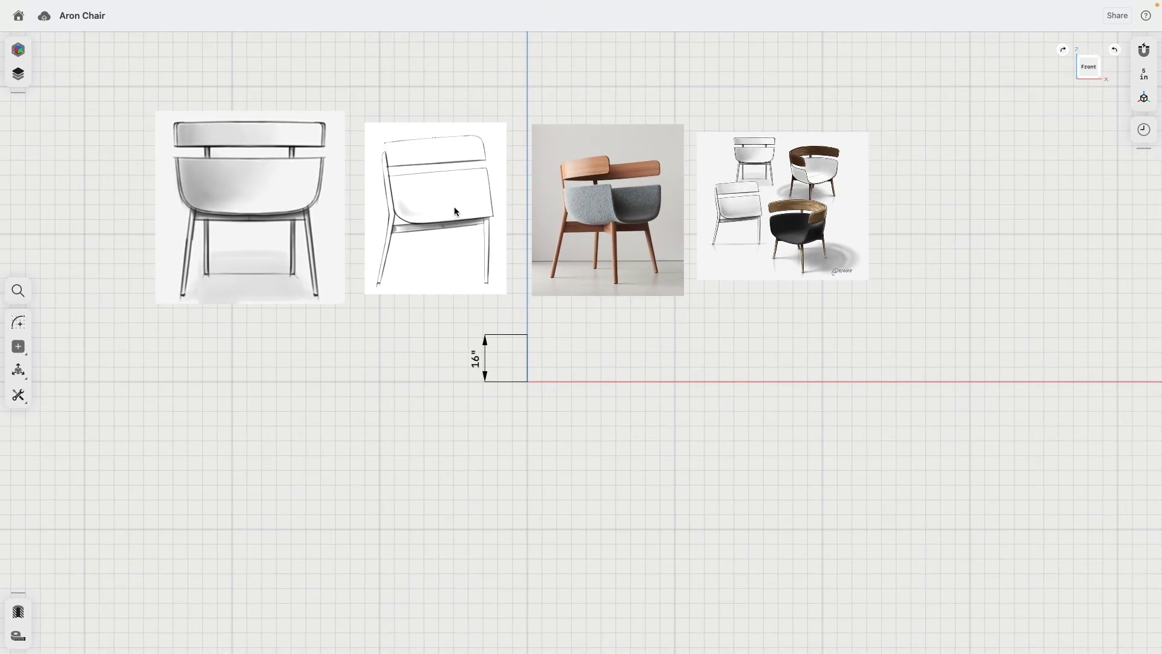
pyautogui.click(501, 288)
pyautogui.scroll(3, 503, 290)
pyautogui.moveTo(429, 165); pyautogui.dragTo(483, 297)
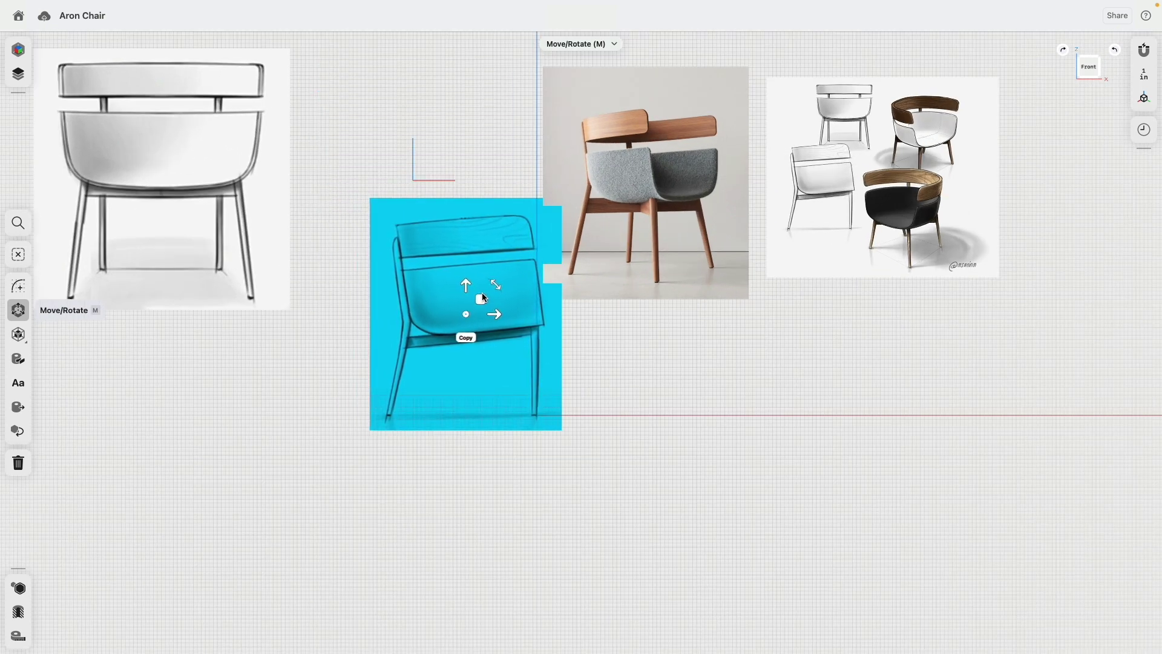
pyautogui.click(543, 467)
pyautogui.scroll(5, 565, 398)
pyautogui.scroll(-5, 577, 456)
pyautogui.hscroll(2, 576, 456)
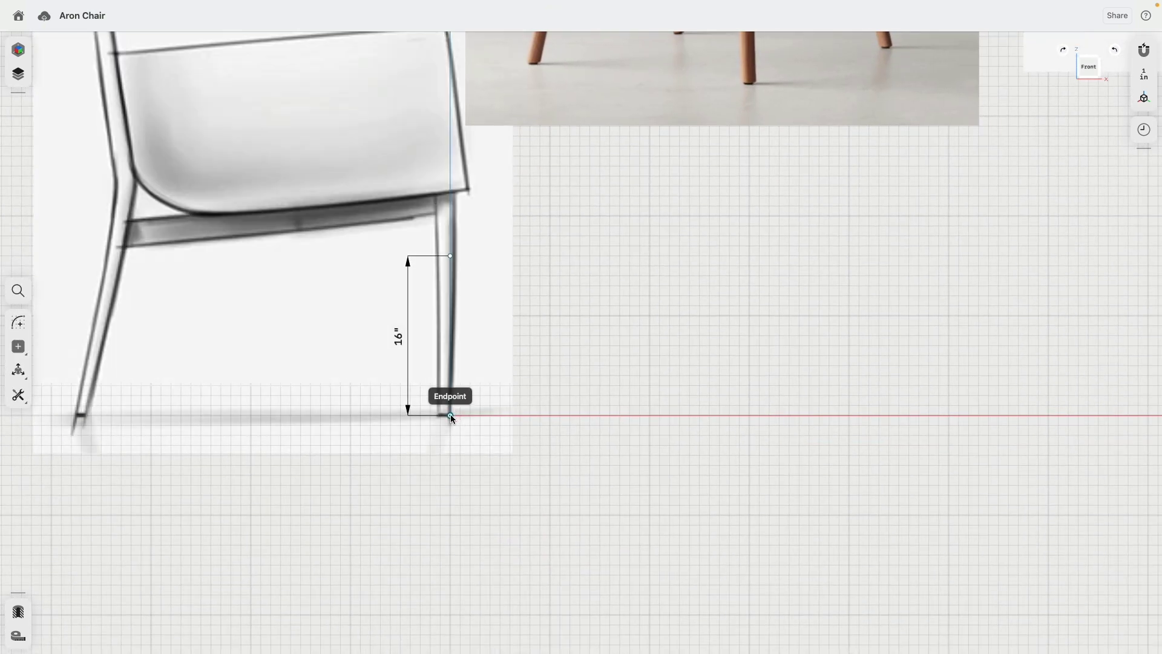
pyautogui.click(451, 416)
# Step: Scale the side-view image uniformly to 0.66× about the origin, fitting its seat height to the 16-inch line
pyautogui.click(481, 248)
pyautogui.scroll(-3, 626, 286)
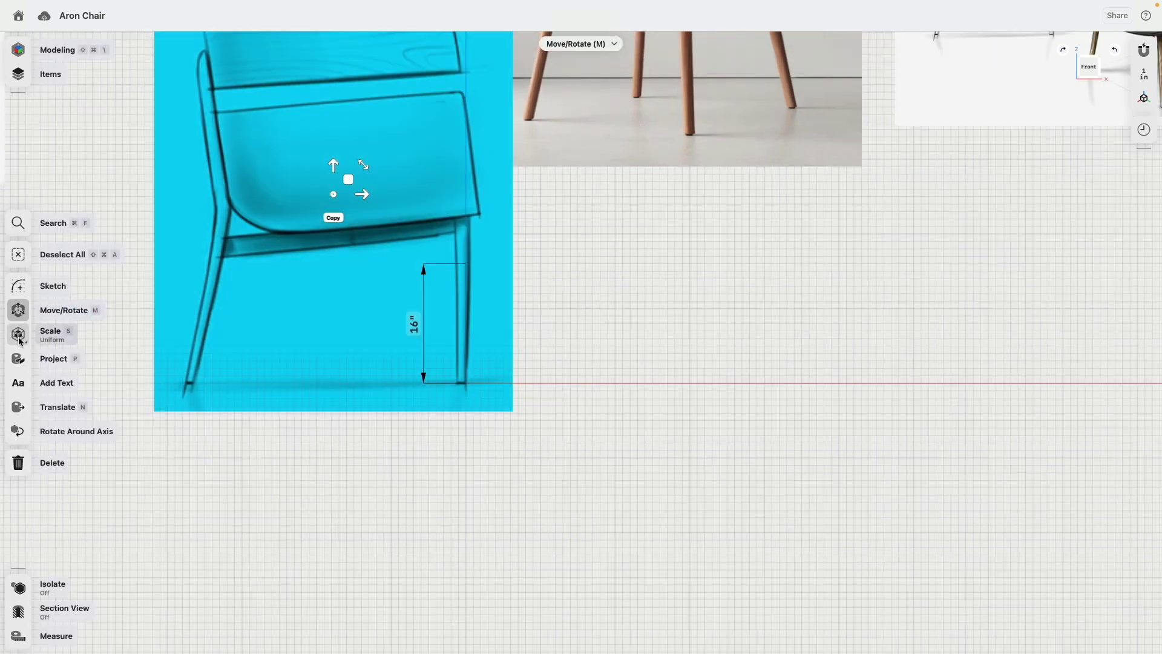
pyautogui.click(50, 332)
pyautogui.moveTo(333, 195); pyautogui.dragTo(466, 384)
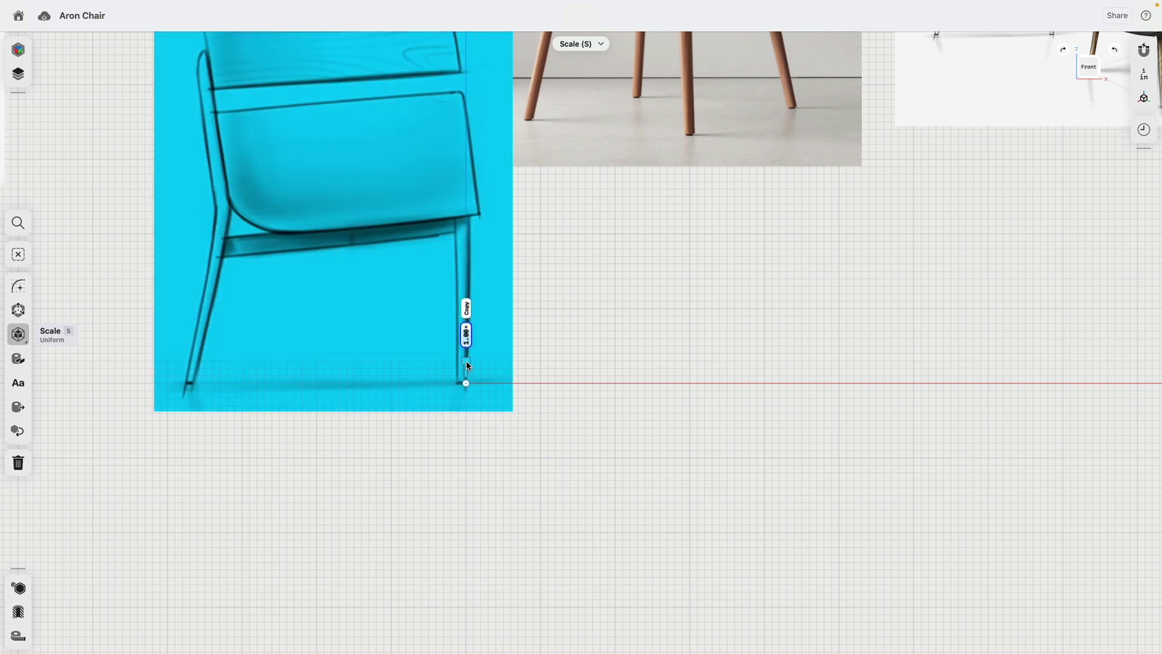
pyautogui.moveTo(467, 365); pyautogui.dragTo(465, 402)
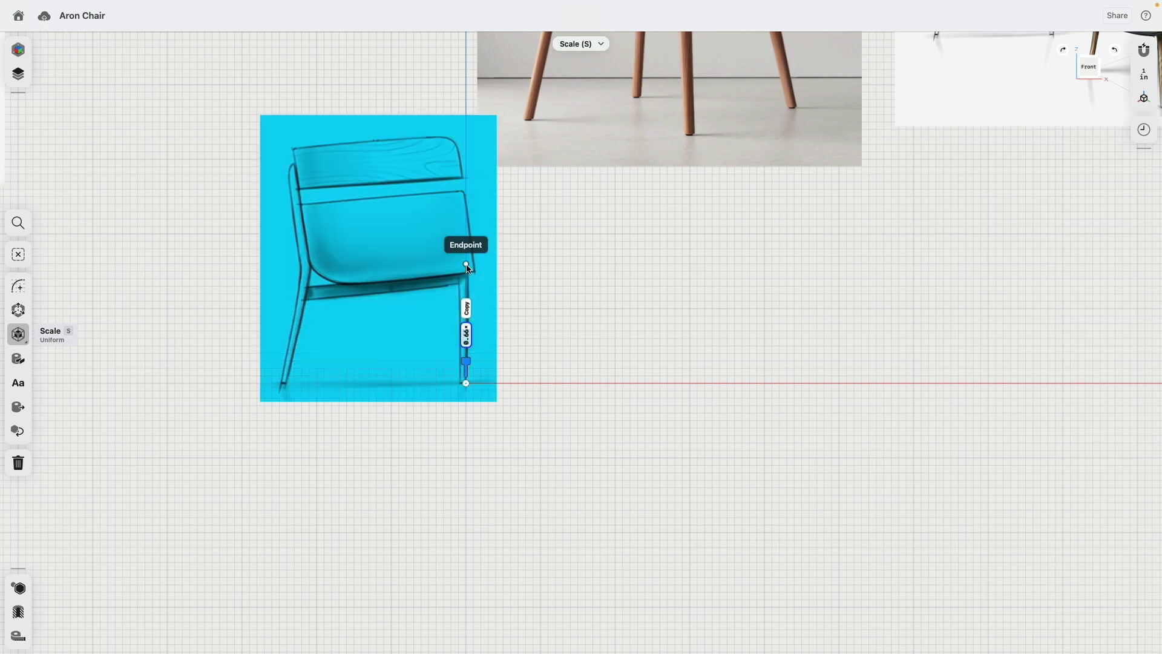
pyautogui.press('Escape')
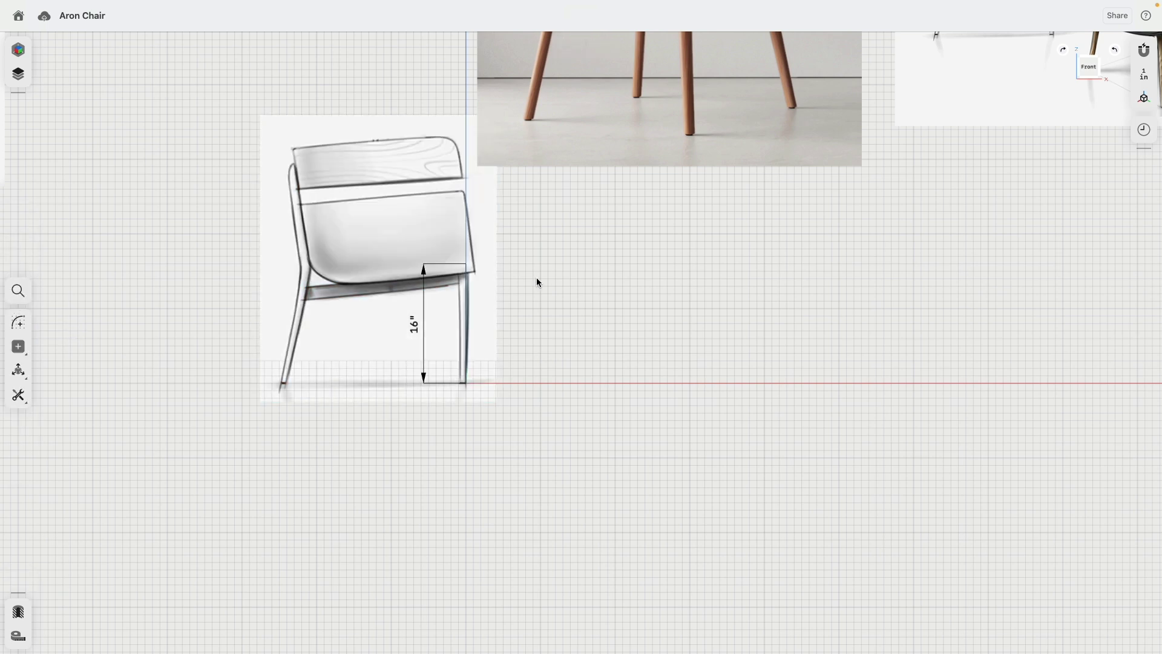
# Step: Scale the front-view drawing, the chair photo and the perspective sketch sheet together uniformly to 0.49×
pyautogui.scroll(-3, 504, 277)
pyautogui.scroll(-5, 606, 309)
pyautogui.scroll(1, 607, 324)
pyautogui.click(292, 233)
pyautogui.press('m')
pyautogui.click(587, 239)
pyautogui.click(805, 209)
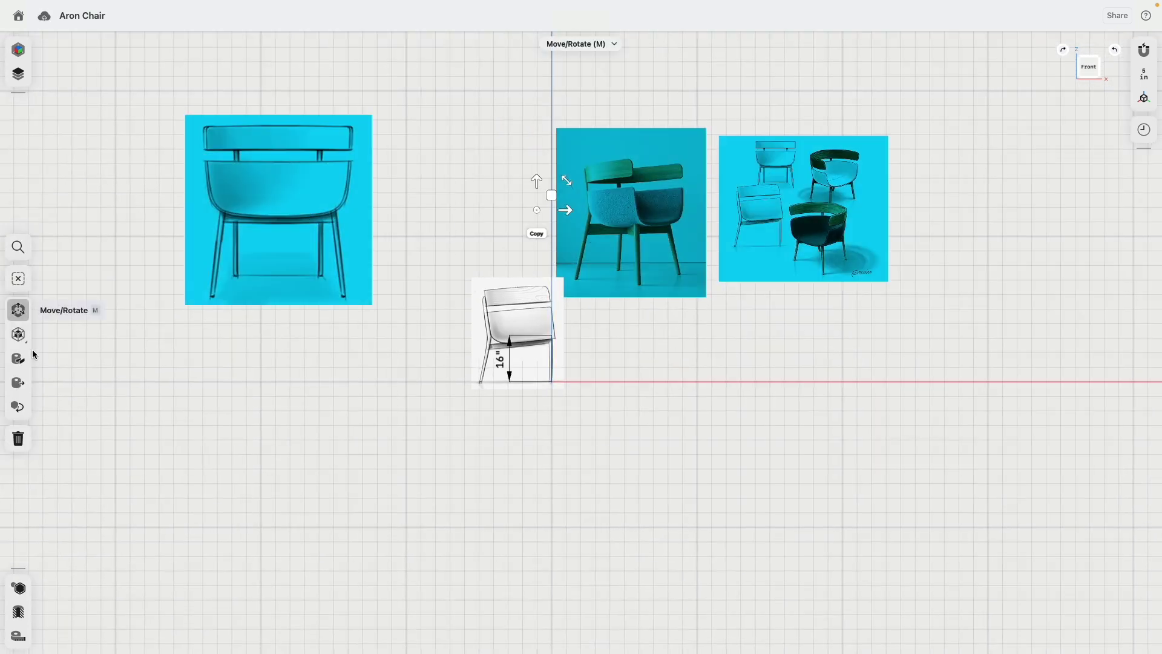
pyautogui.click(18, 335)
pyautogui.moveTo(537, 192); pyautogui.dragTo(542, 263)
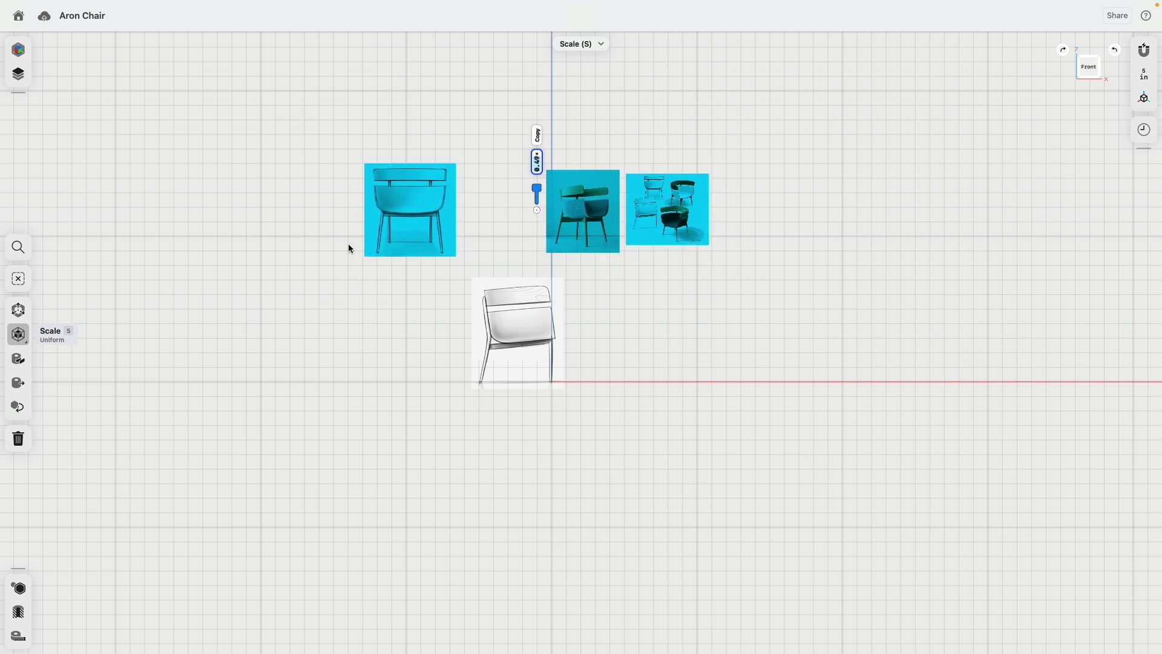
# Step: Move all four reference images together back along the Y axis, behind the 16-inch seat-height line, and return to the front view
pyautogui.click(164, 216)
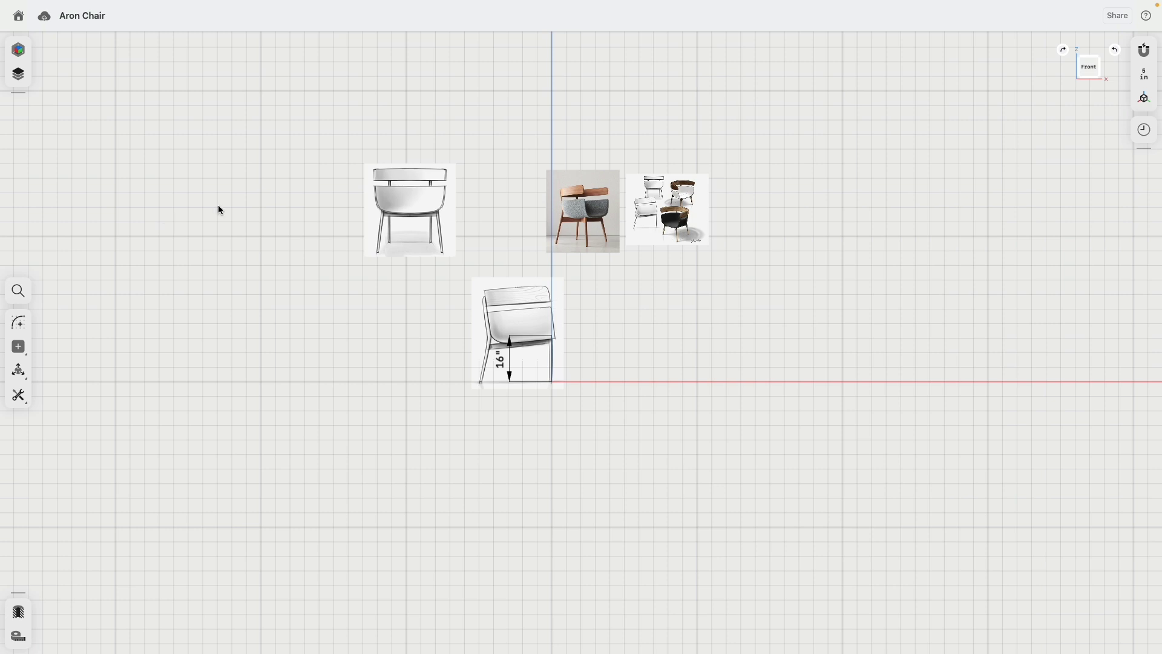
pyautogui.moveTo(474, 208); pyautogui.dragTo(434, 188, button='right')
pyautogui.click(434, 188)
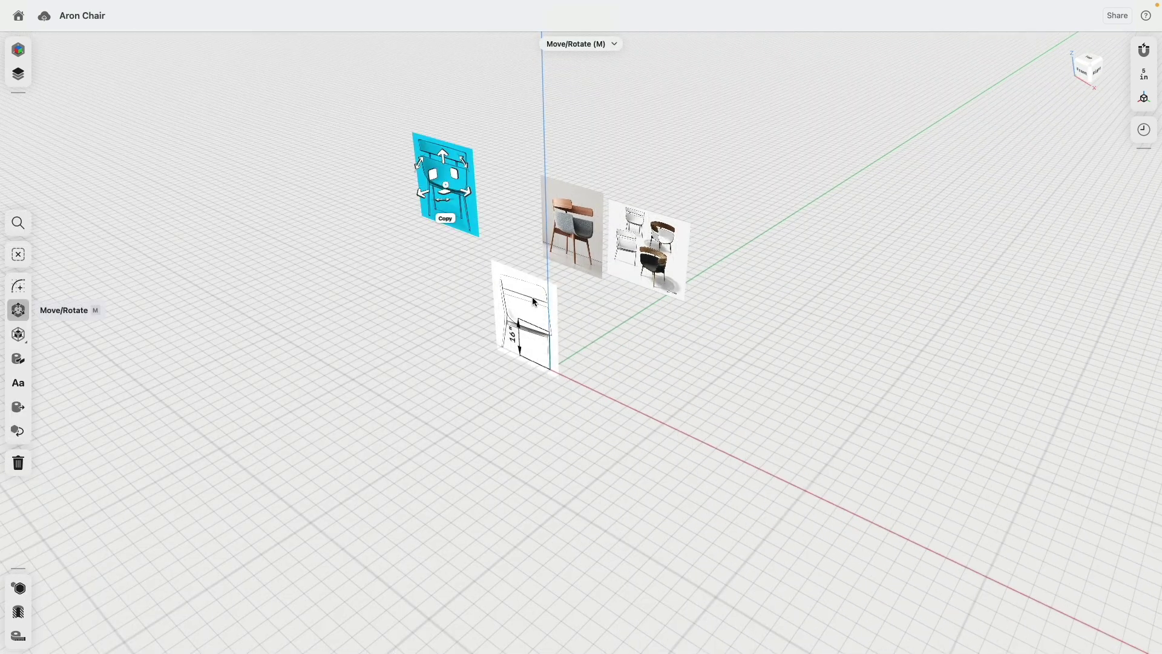
pyautogui.click(533, 295)
pyautogui.click(562, 267)
pyautogui.click(641, 266)
pyautogui.moveTo(519, 290); pyautogui.dragTo(708, 308)
pyautogui.click(708, 308)
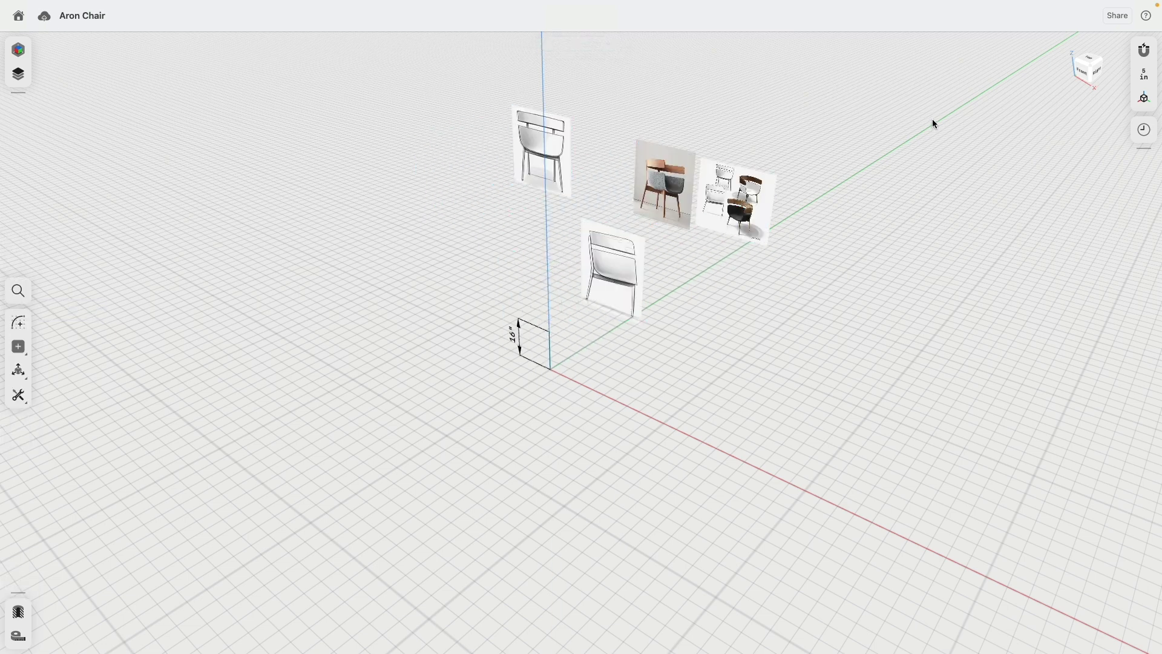
pyautogui.click(1083, 70)
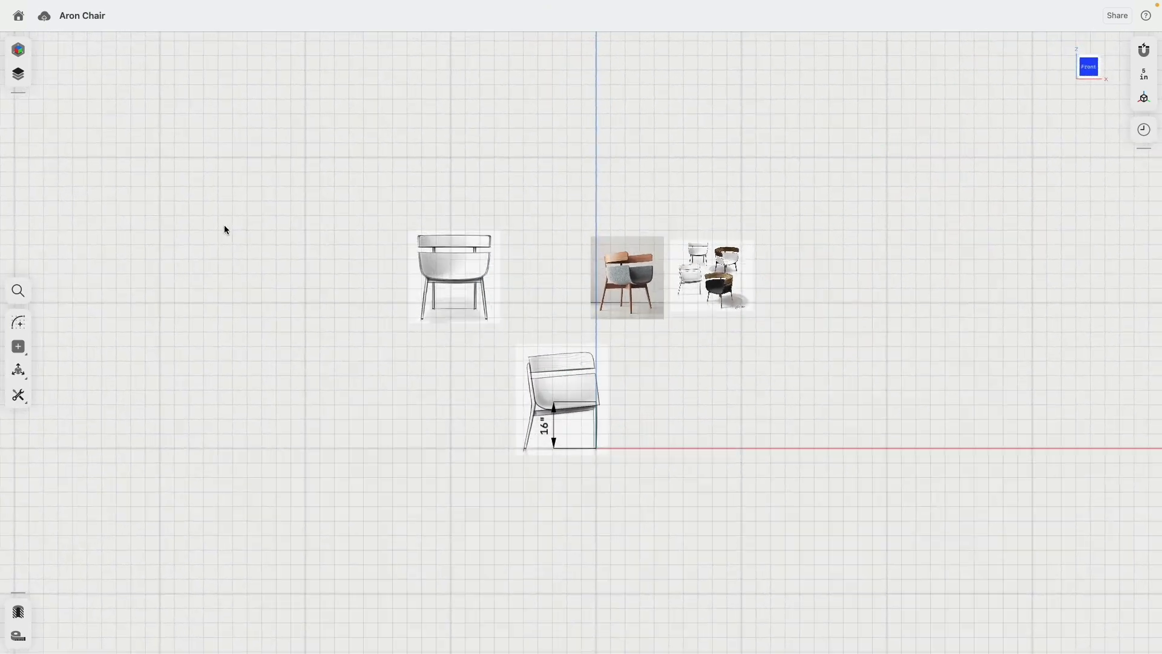
# Step: Group the four reference images, Image 01 through Image 04, in a new folder, test its visibility and collapse it
pyautogui.click(18, 73)
pyautogui.click(85, 143)
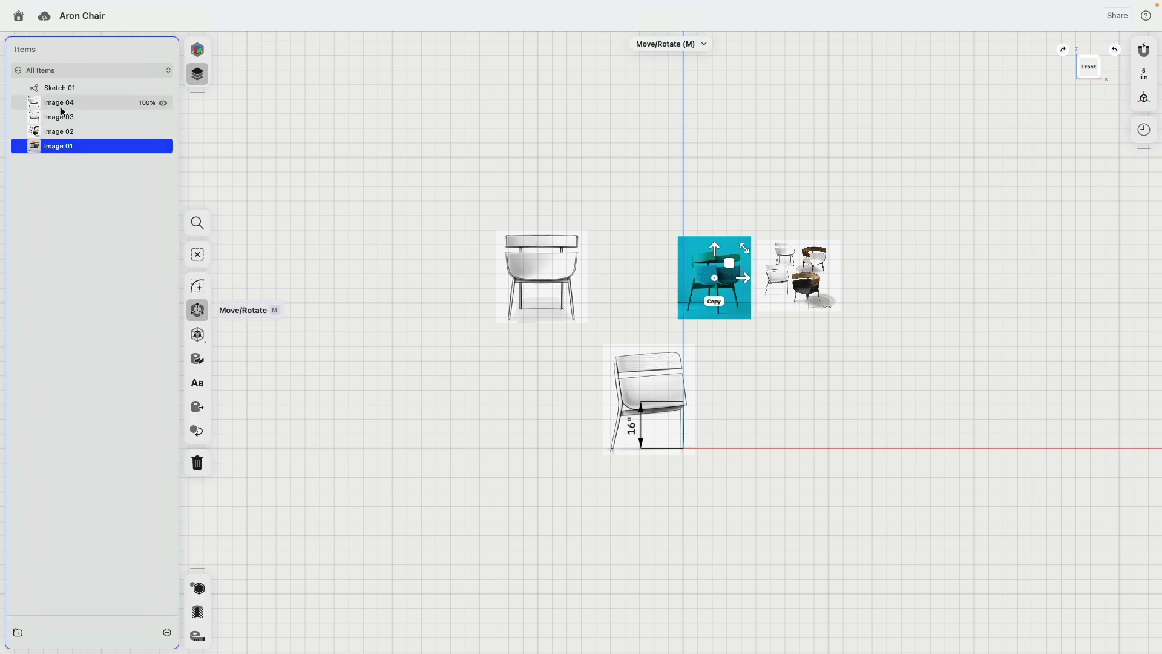
pyautogui.keyDown('shift'); pyautogui.click(61, 105); pyautogui.keyUp('shift')
pyautogui.click(17, 633)
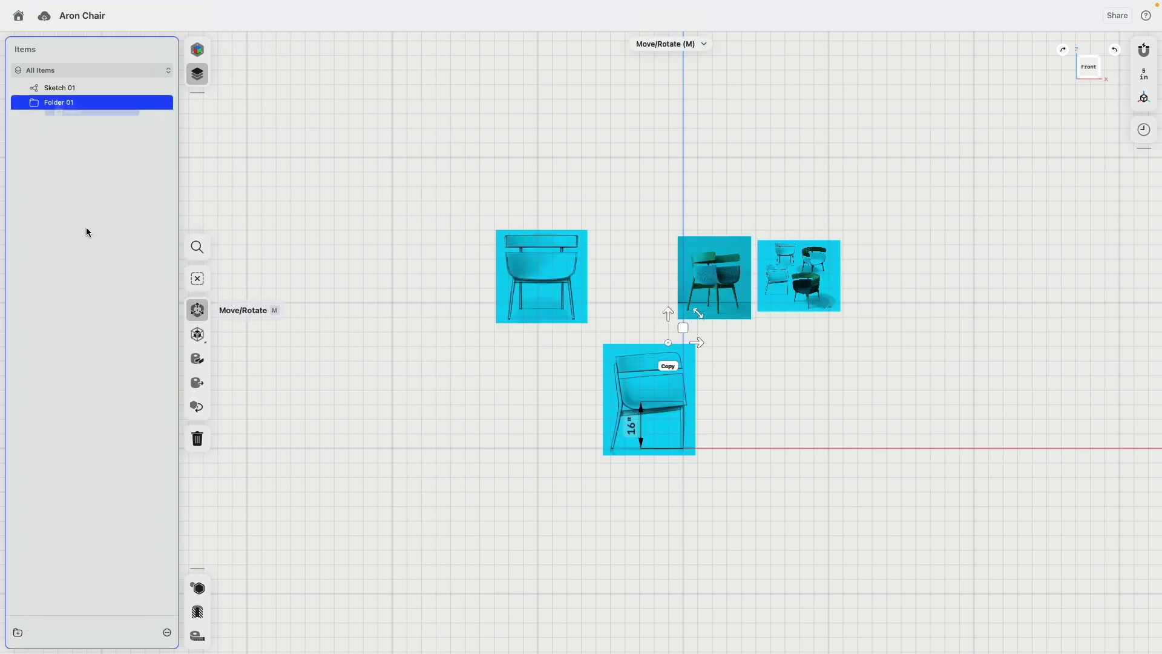
pyautogui.click(162, 103)
pyautogui.click(162, 103)
pyautogui.click(20, 103)
# Step: In Sketch 01, trace a closed four-sided outline around the side view's seat and backrest, with a front edge about 20 inches long
pyautogui.scroll(6, 712, 430)
pyautogui.scroll(3, 711, 412)
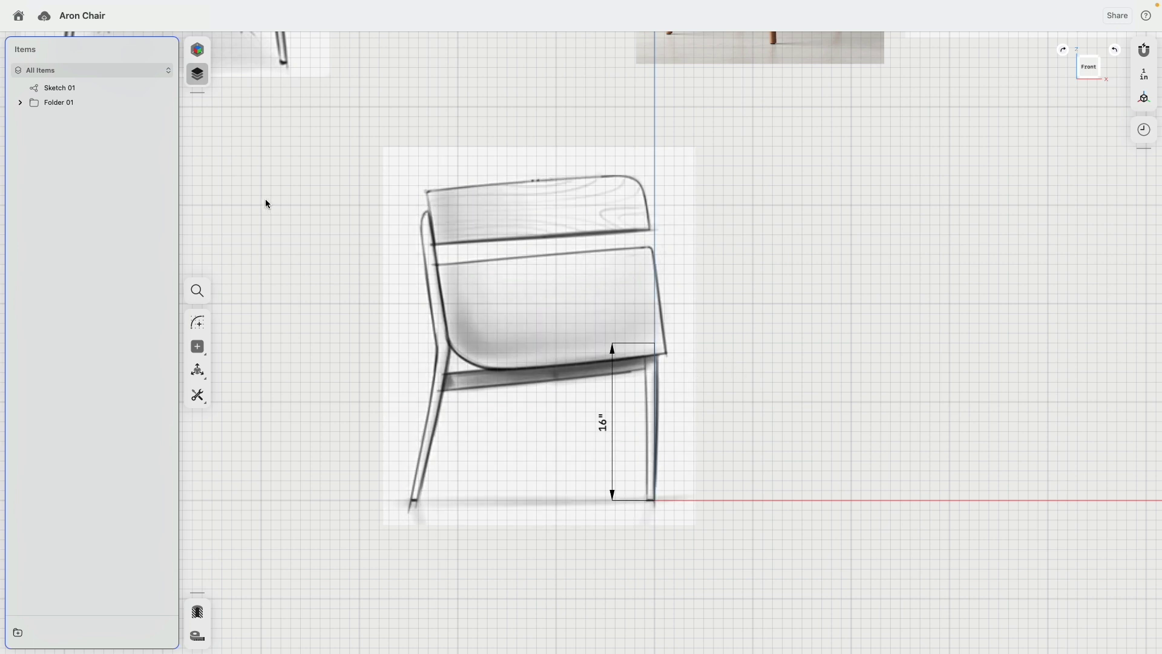
pyautogui.click(52, 89)
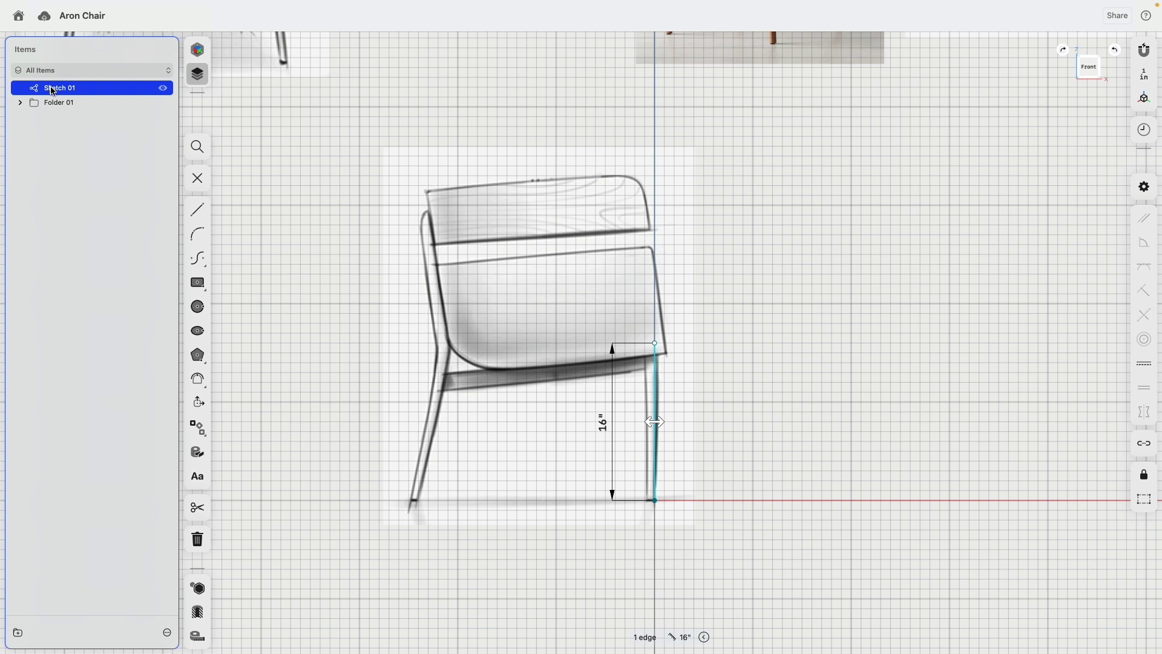
pyautogui.click(196, 211)
pyautogui.click(664, 353)
pyautogui.click(453, 371)
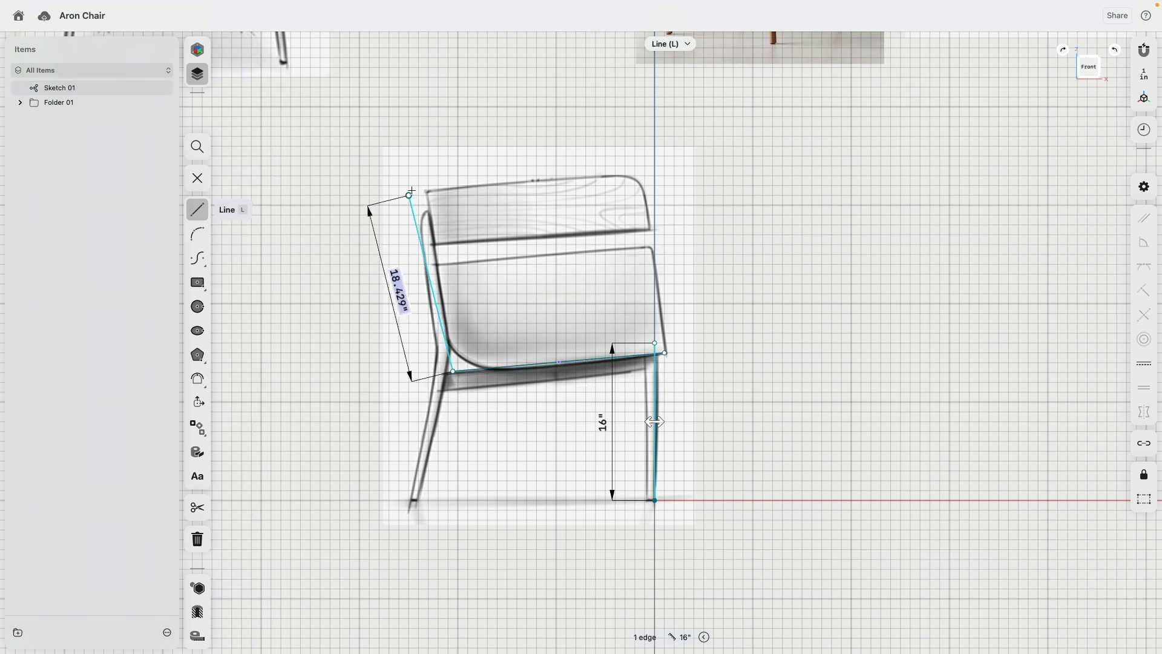
pyautogui.click(427, 191)
pyautogui.click(646, 156)
pyautogui.click(665, 353)
pyautogui.press('Escape')
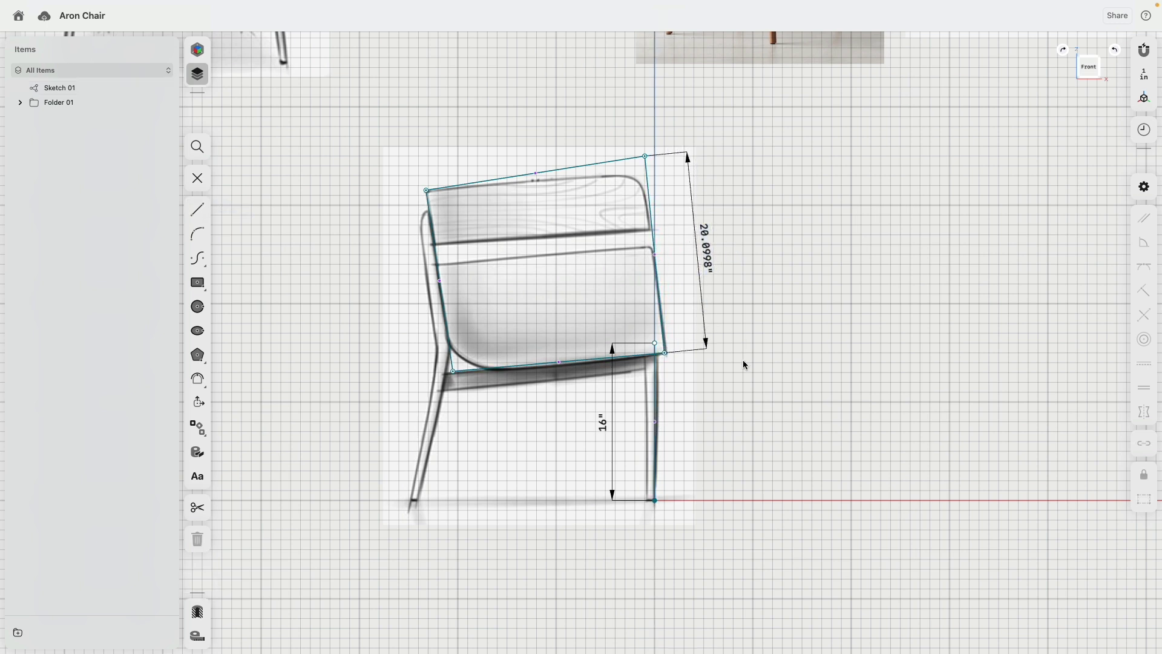
# Step: Lock the lower edge of the seat outline and constrain the front edge perpendicular to it
pyautogui.scroll(3, 452, 373)
pyautogui.click(452, 375)
pyautogui.click(1144, 475)
pyautogui.click(741, 292)
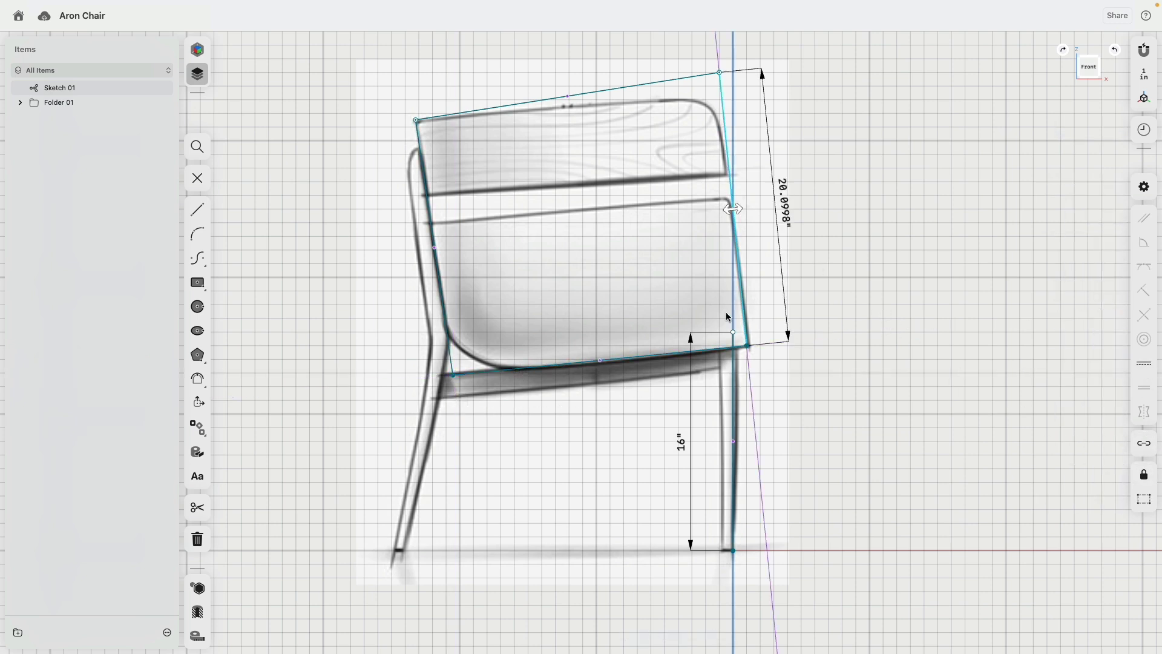
pyautogui.click(1144, 241)
# Step: Set the angle between the outline's back edge and lower edge to 92°
pyautogui.click(451, 360)
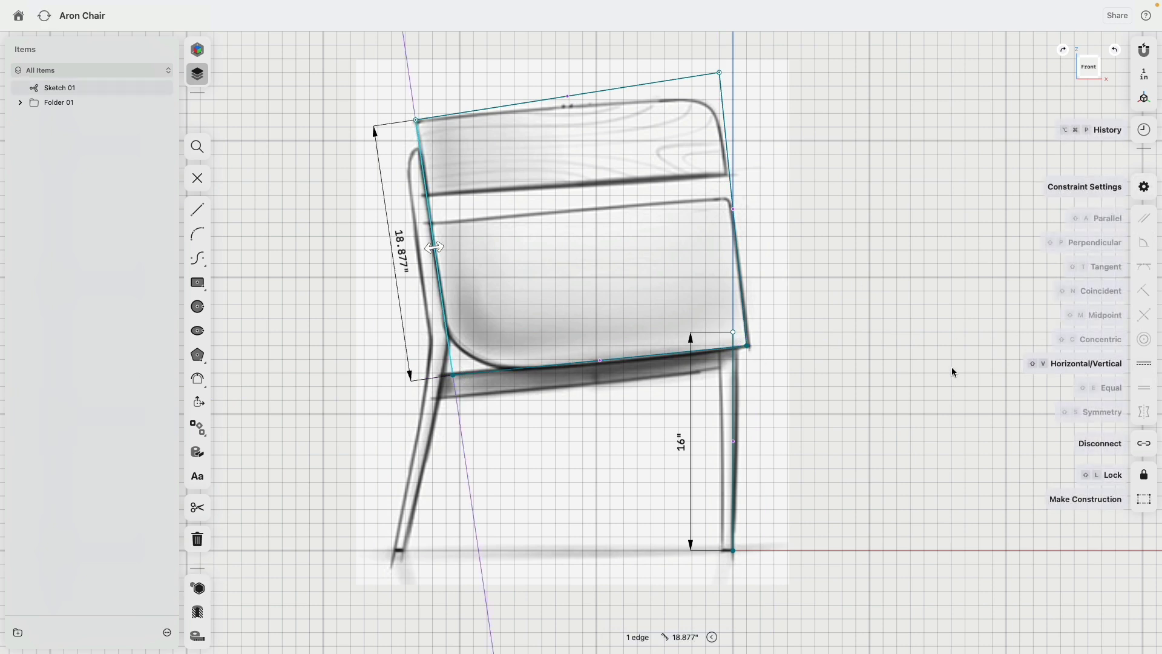
pyautogui.click(464, 354)
pyautogui.click(450, 353)
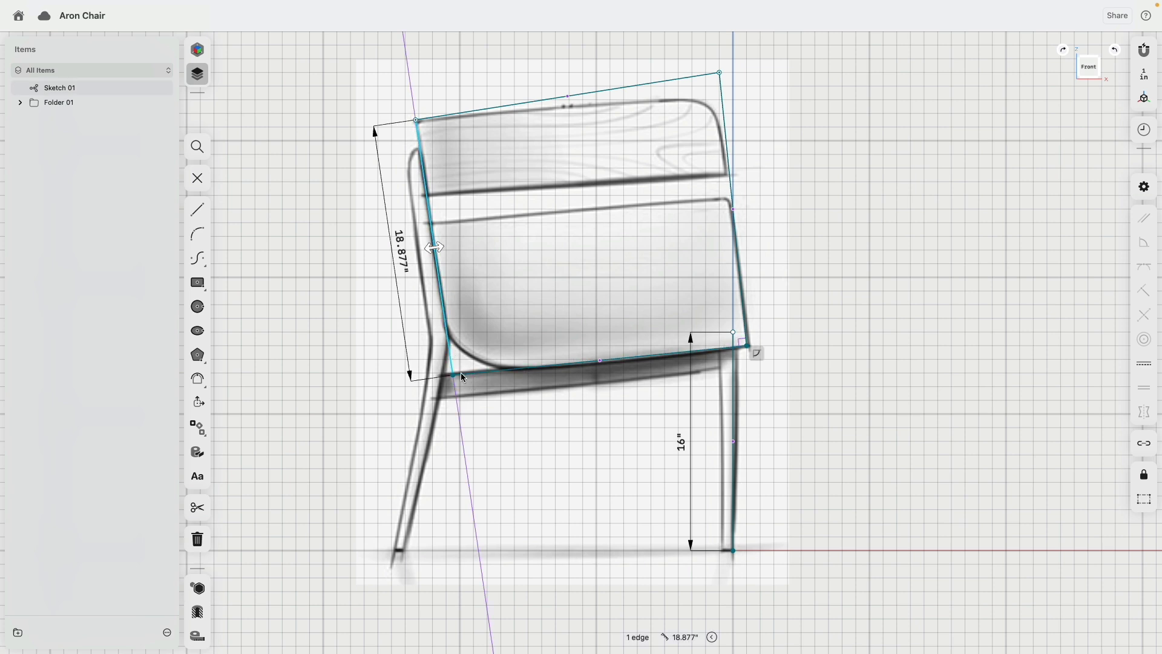
pyautogui.click(465, 375)
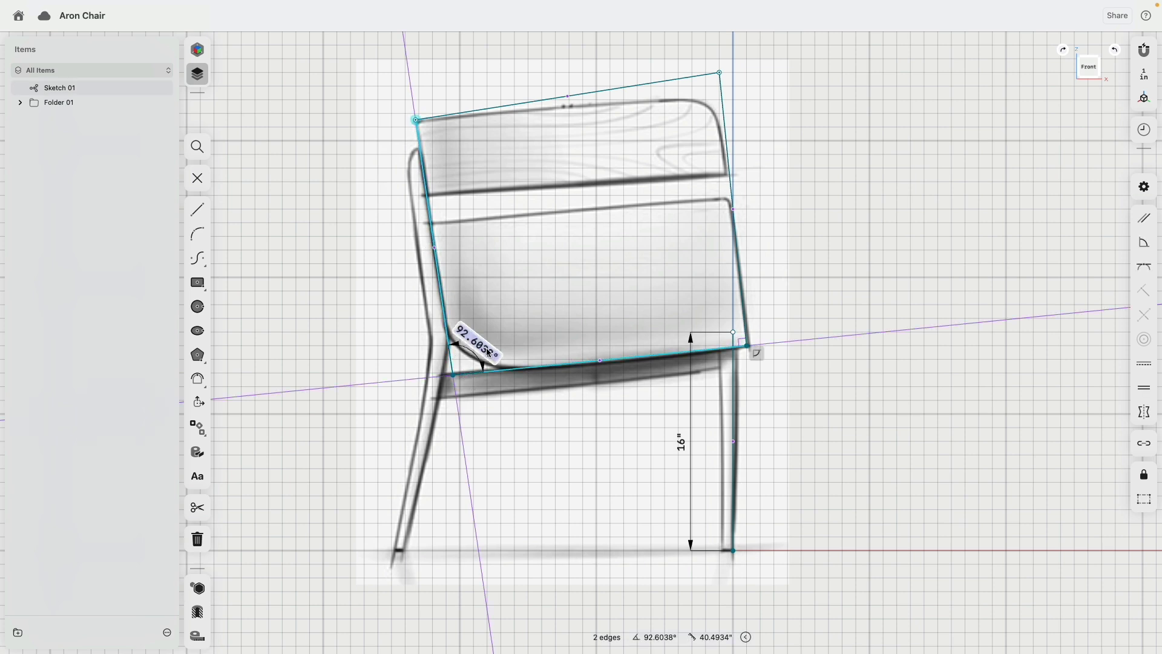
pyautogui.write('92')
pyautogui.press('Return')
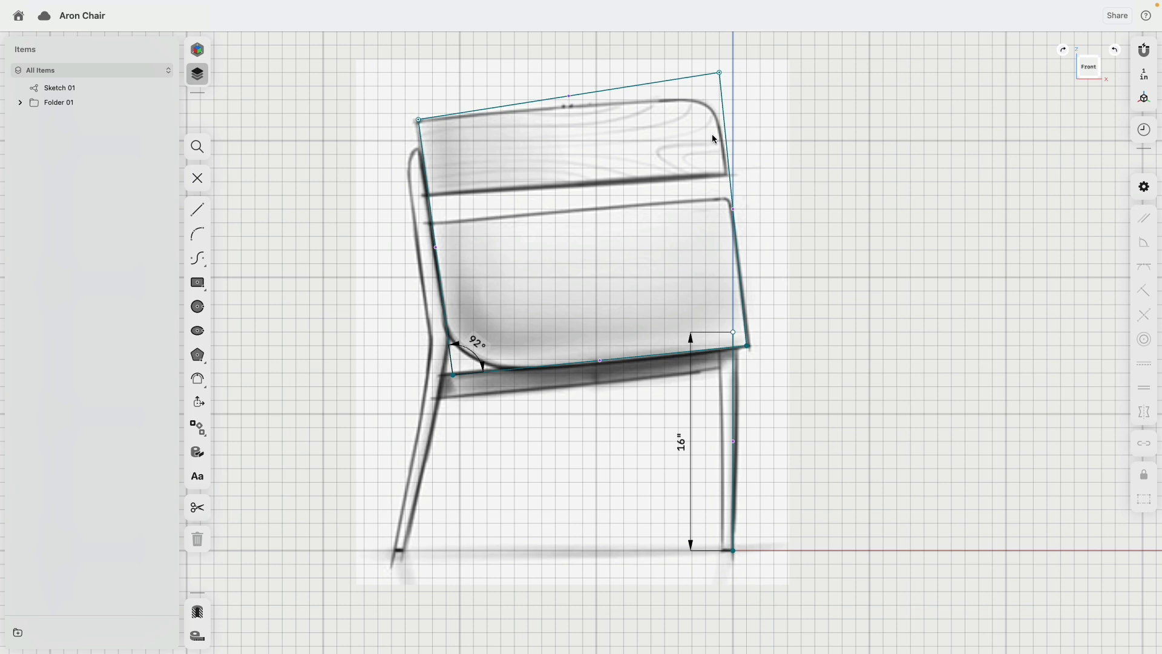
# Step: Constrain the outline's top edge parallel to its lower edge
pyautogui.click(625, 89)
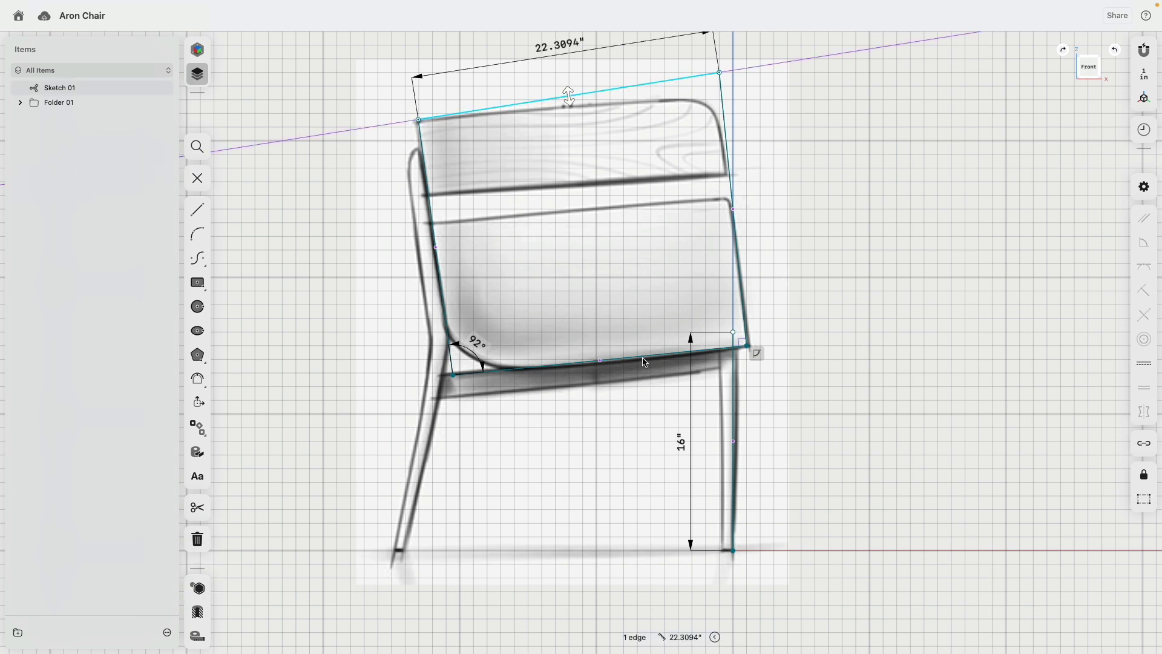
pyautogui.click(645, 362)
pyautogui.hotkey('shift', 'a')
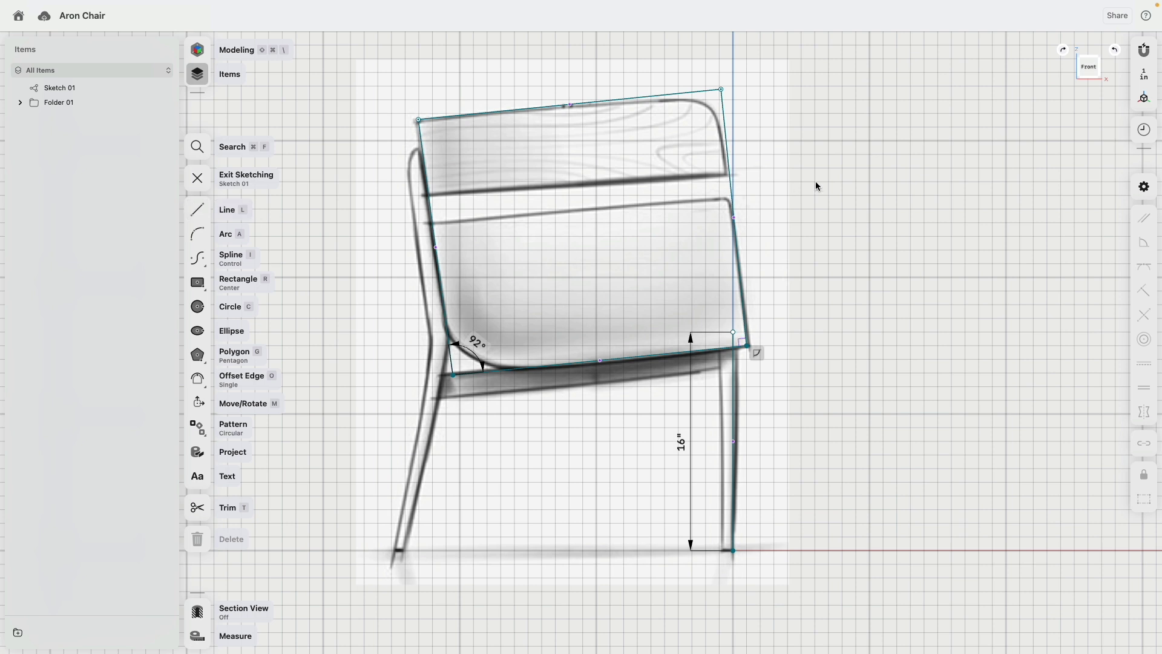
# Step: Add a line about 22 inches long between the outline's back and front edges, parallel to the top edge, along the seat shell's upper rim
pyautogui.scroll(1, 819, 181)
pyautogui.scroll(1, 816, 180)
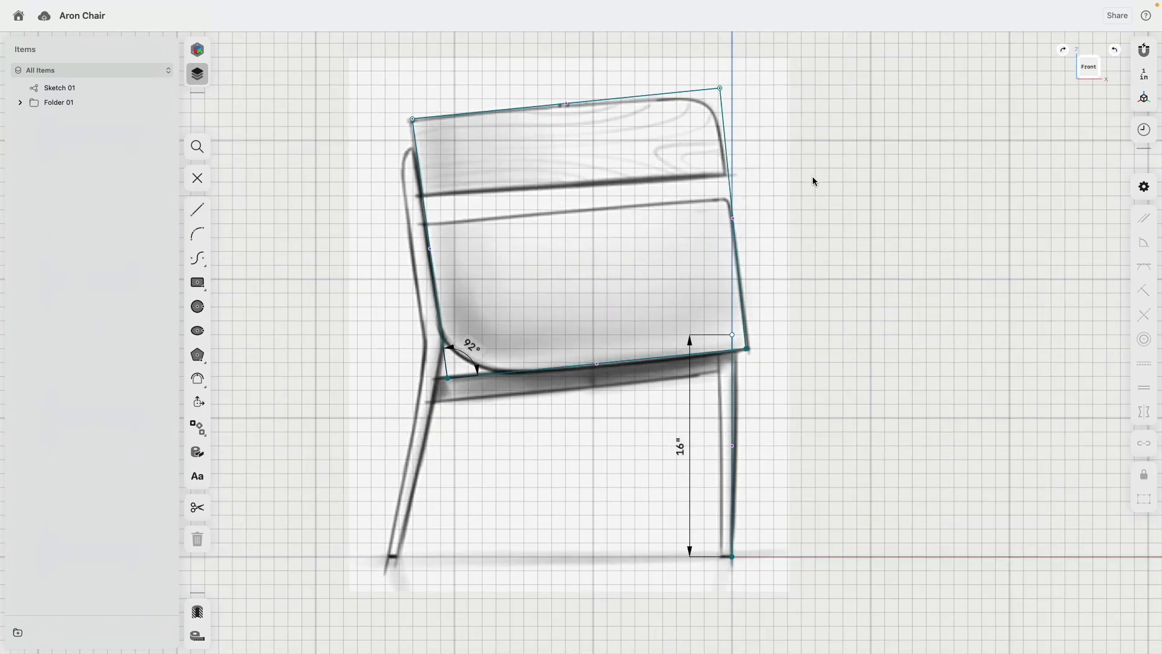
pyautogui.click(198, 210)
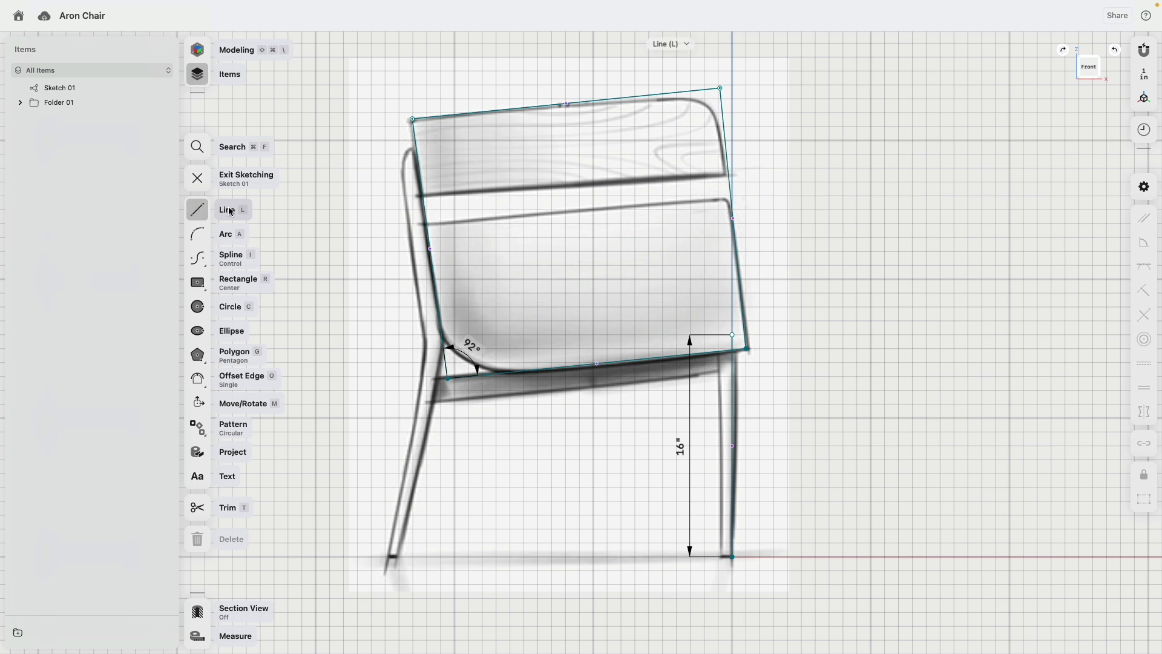
pyautogui.click(421, 186)
pyautogui.click(727, 144)
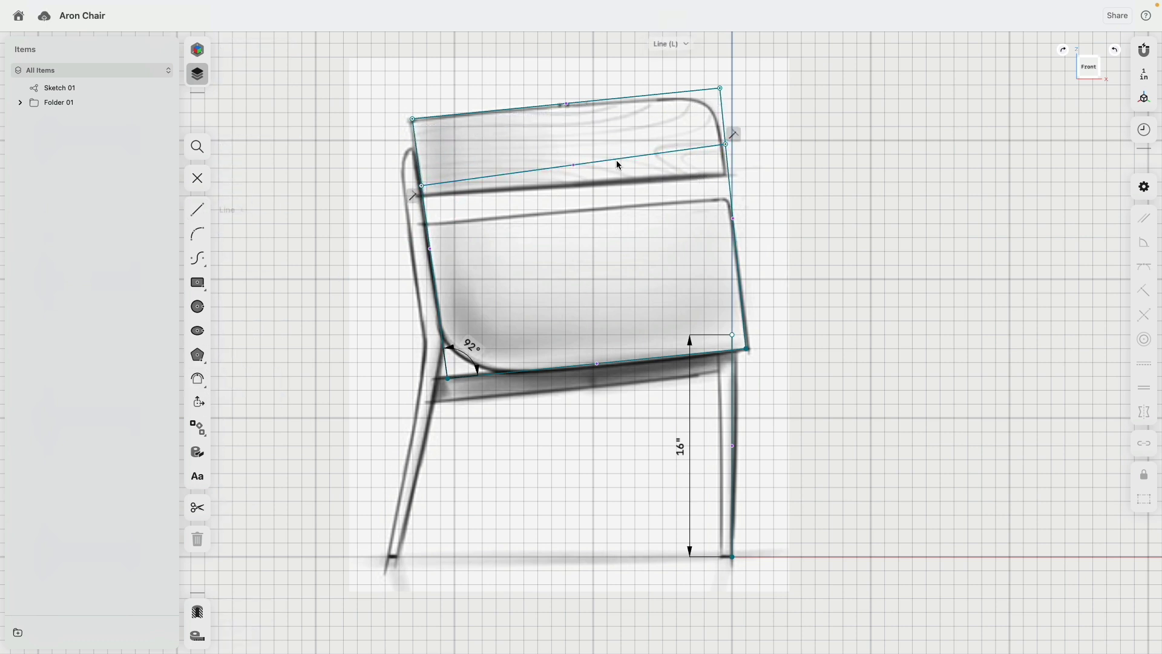
pyautogui.press('Escape')
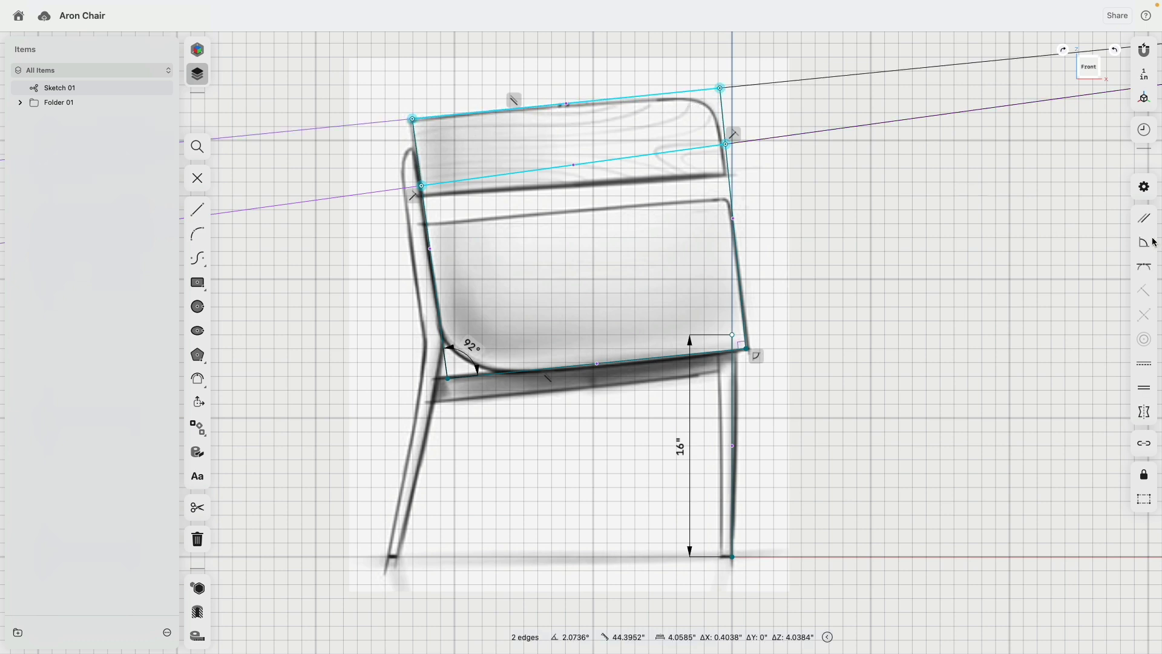
pyautogui.click(1144, 218)
pyautogui.moveTo(626, 166); pyautogui.dragTo(604, 213)
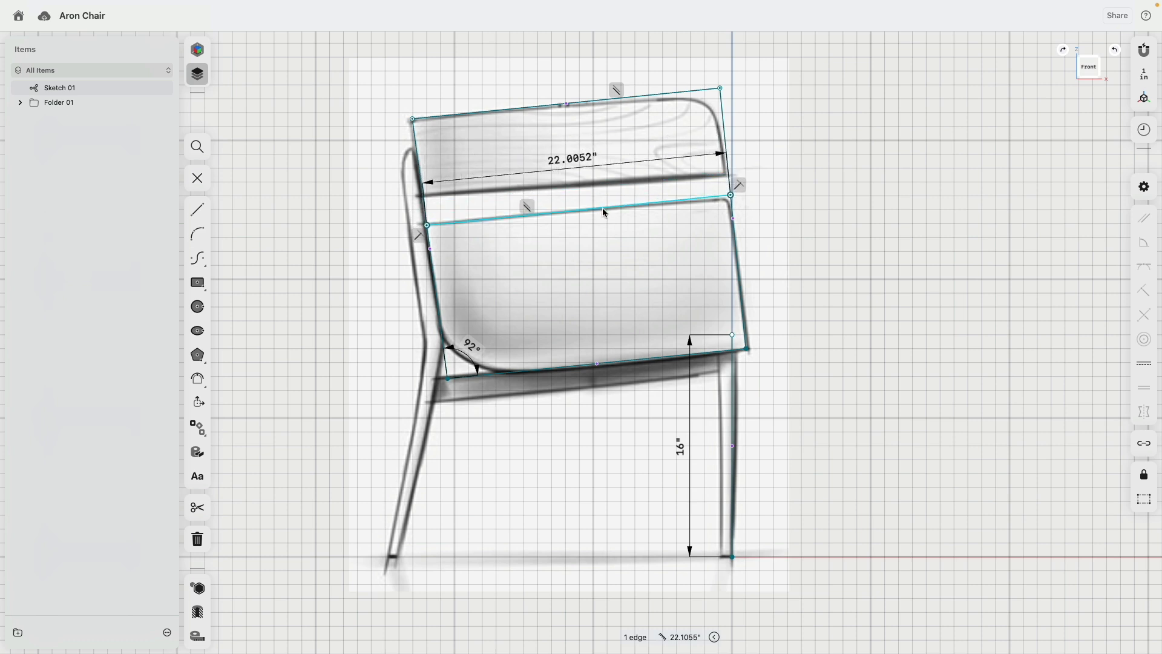
pyautogui.moveTo(604, 212)
pyautogui.mouseDown()
pyautogui.moveTo(598, 187)
pyautogui.moveTo(598, 216)
pyautogui.mouseUp()
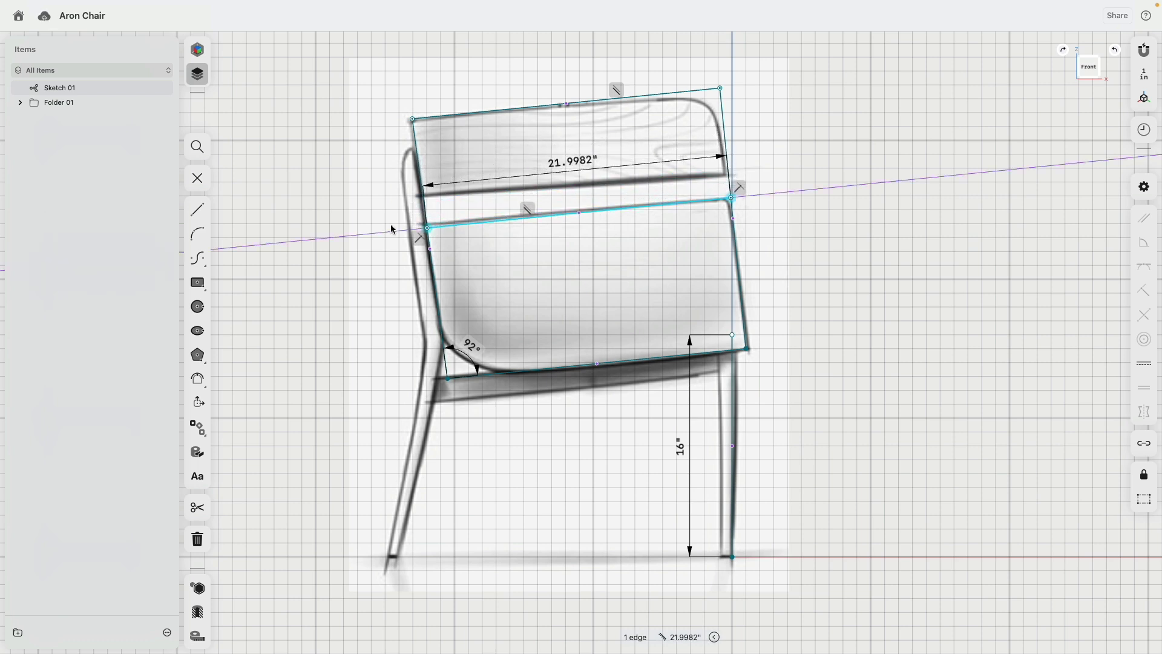
# Step: Add a second line about 22 inches long across the outline, parallel to the top edge, and align it with the backrest's lower edge
pyautogui.click(198, 209)
pyautogui.click(422, 196)
pyautogui.click(729, 172)
pyautogui.press('Escape')
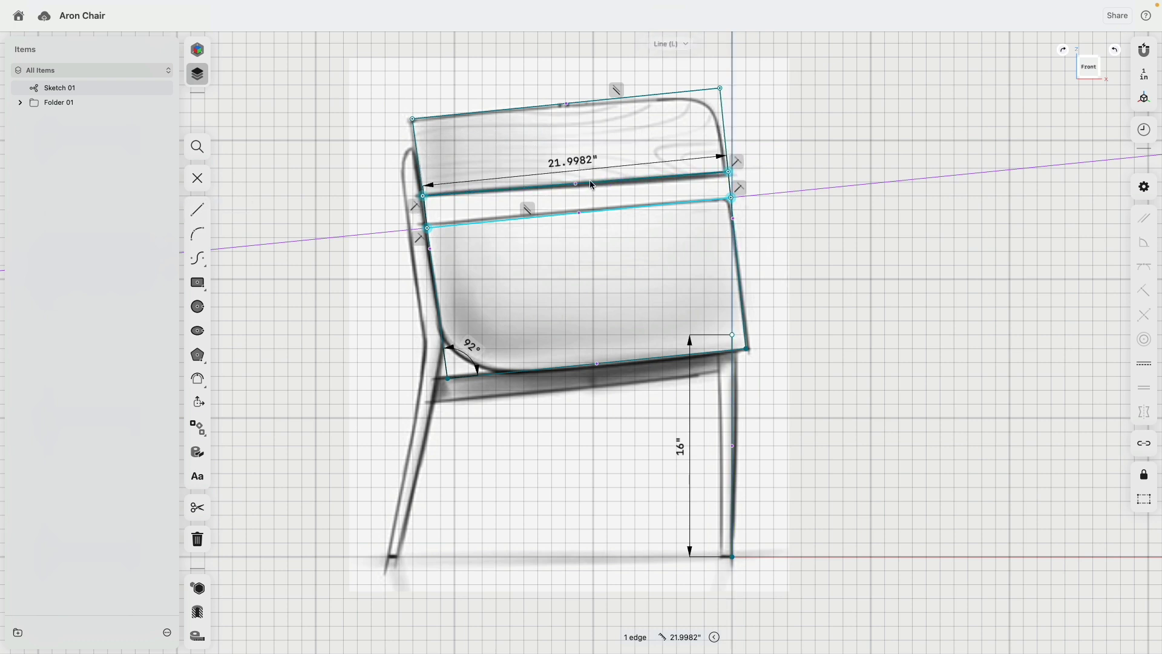
pyautogui.click(595, 187)
pyautogui.keyDown('shift'); pyautogui.click(581, 103); pyautogui.keyUp('shift')
pyautogui.moveTo(1147, 378)
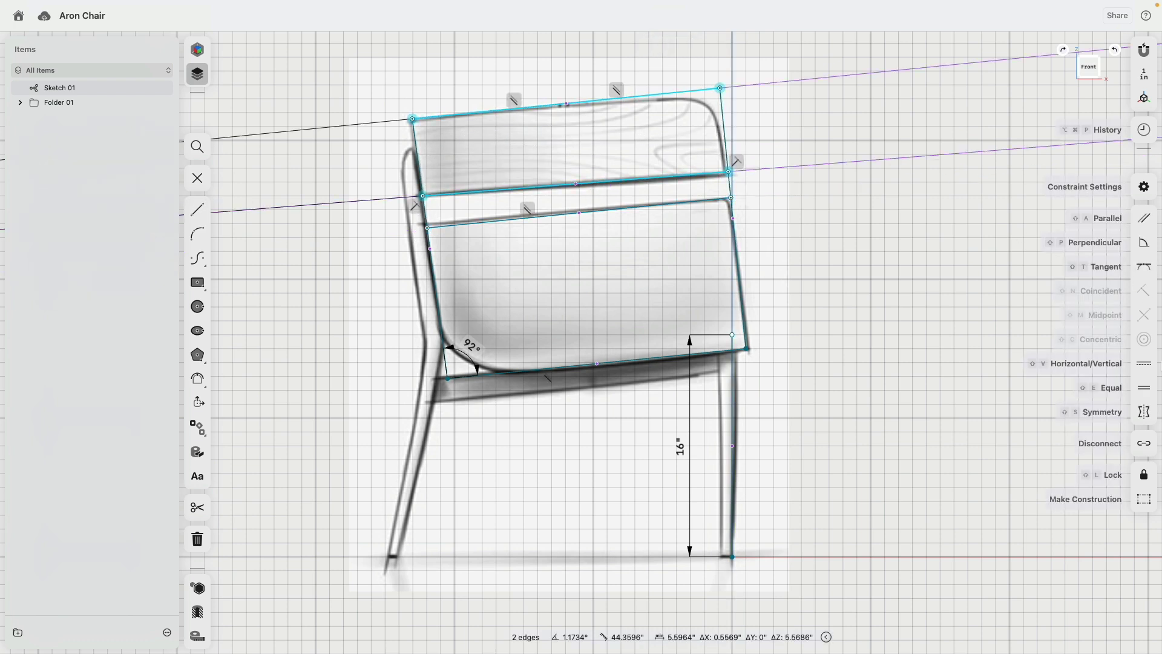
pyautogui.click(1145, 219)
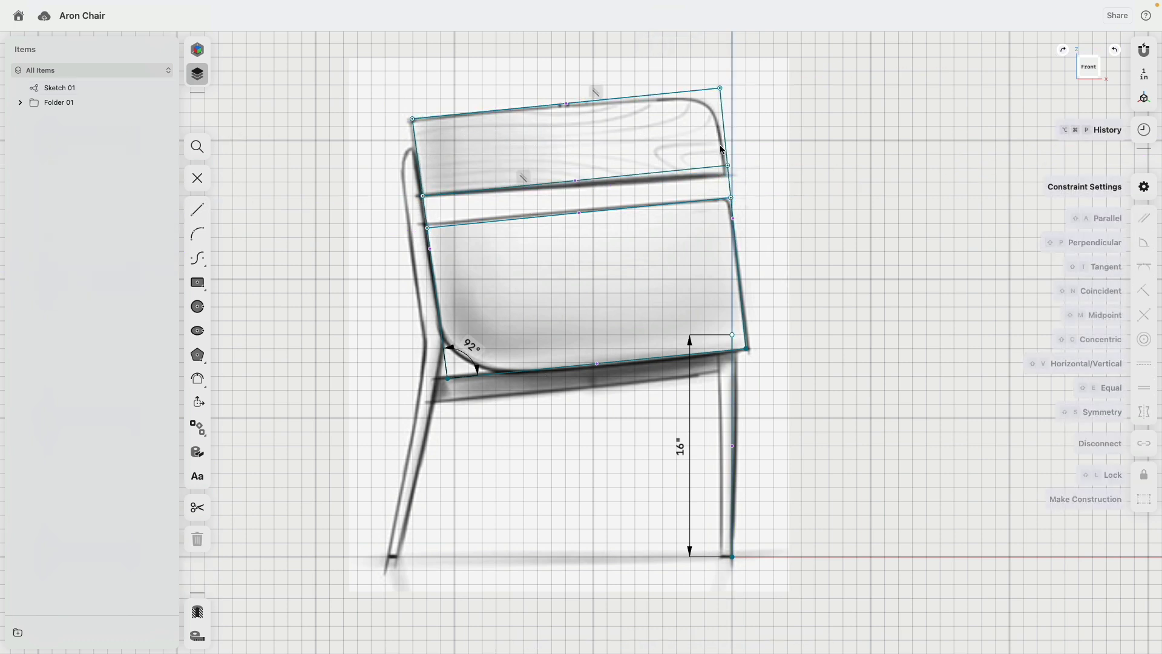
pyautogui.moveTo(597, 189); pyautogui.dragTo(597, 183)
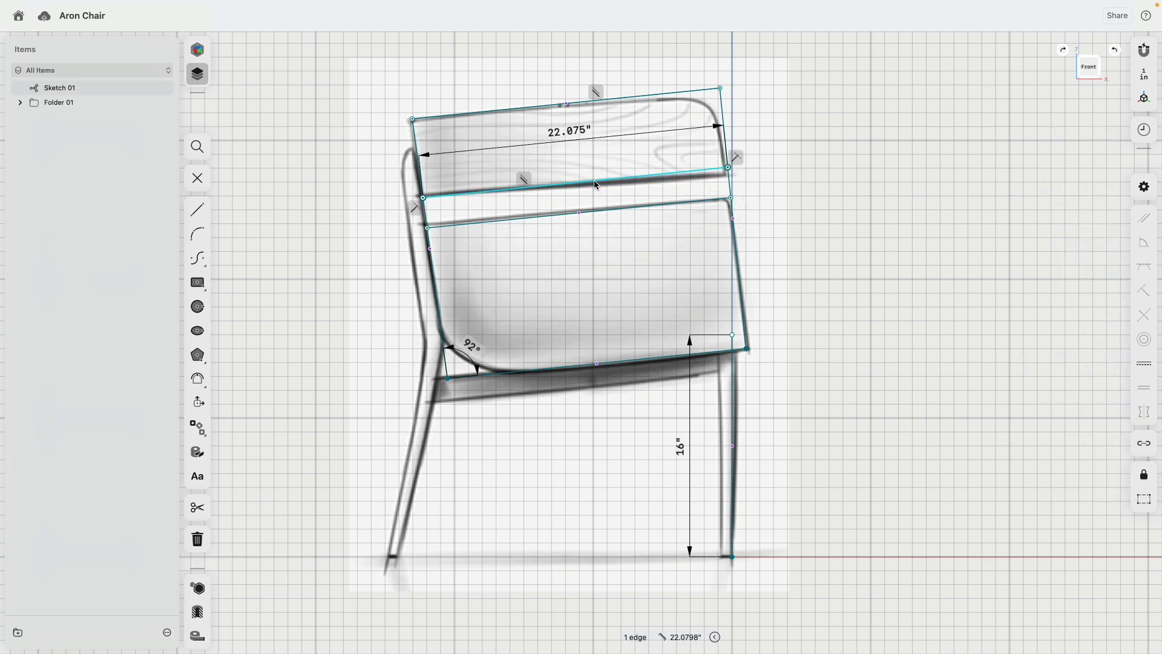
pyautogui.click(841, 182)
pyautogui.scroll(-3, 840, 185)
pyautogui.moveTo(822, 218)
pyautogui.mouseDown(button='right')
pyautogui.moveTo(752, 262)
pyautogui.moveTo(623, 266)
pyautogui.mouseUp(button='right')
pyautogui.scroll(-5, 623, 266)
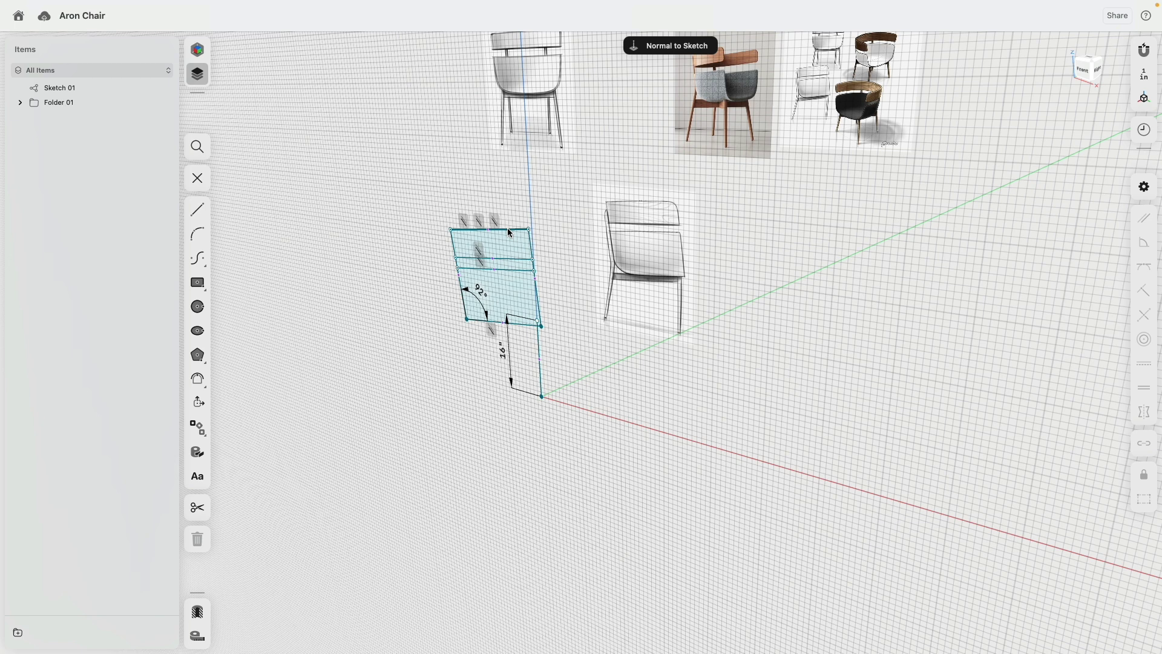
pyautogui.click(509, 250)
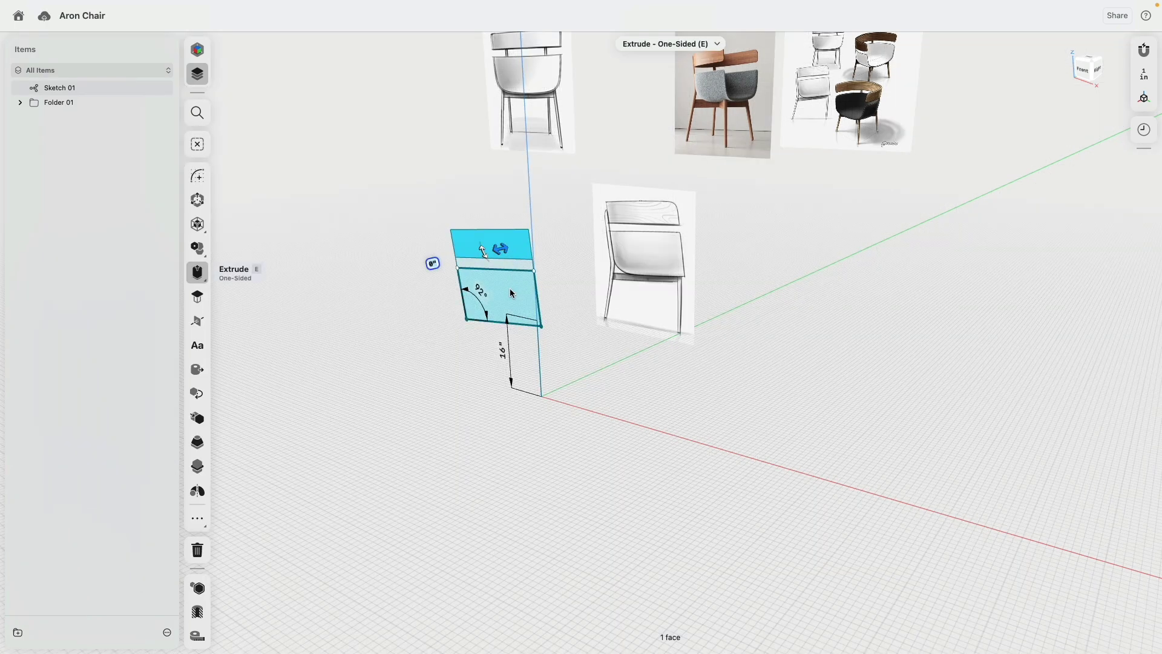
pyautogui.click(509, 288)
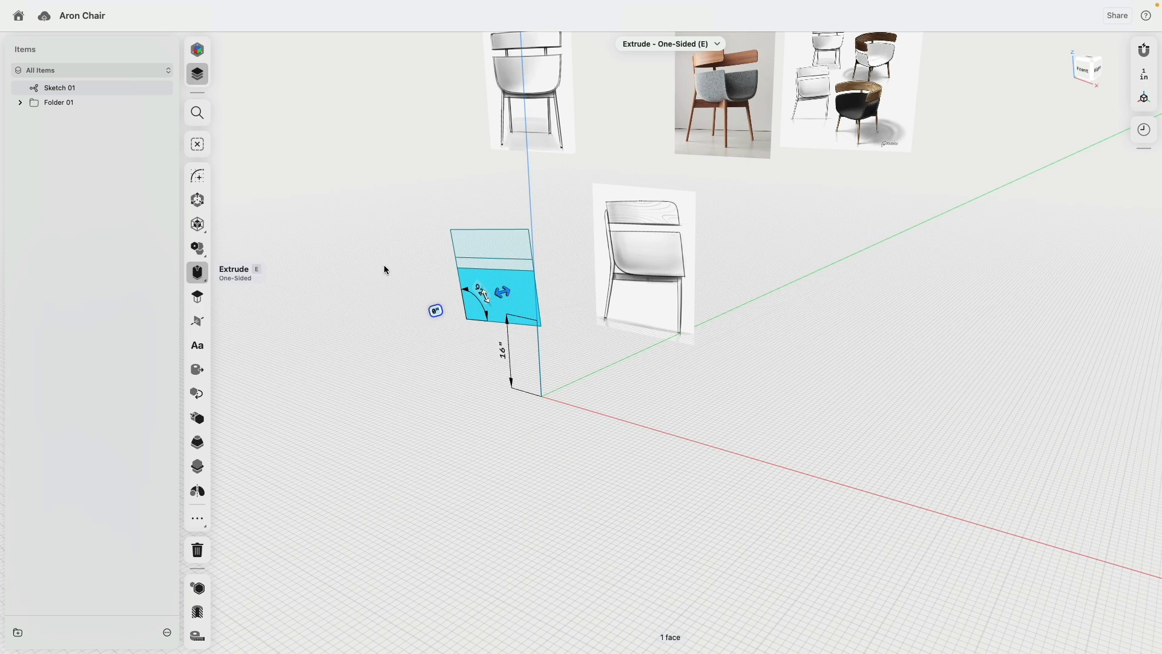
pyautogui.moveTo(379, 264); pyautogui.dragTo(414, 259, button='right')
pyautogui.write('90')
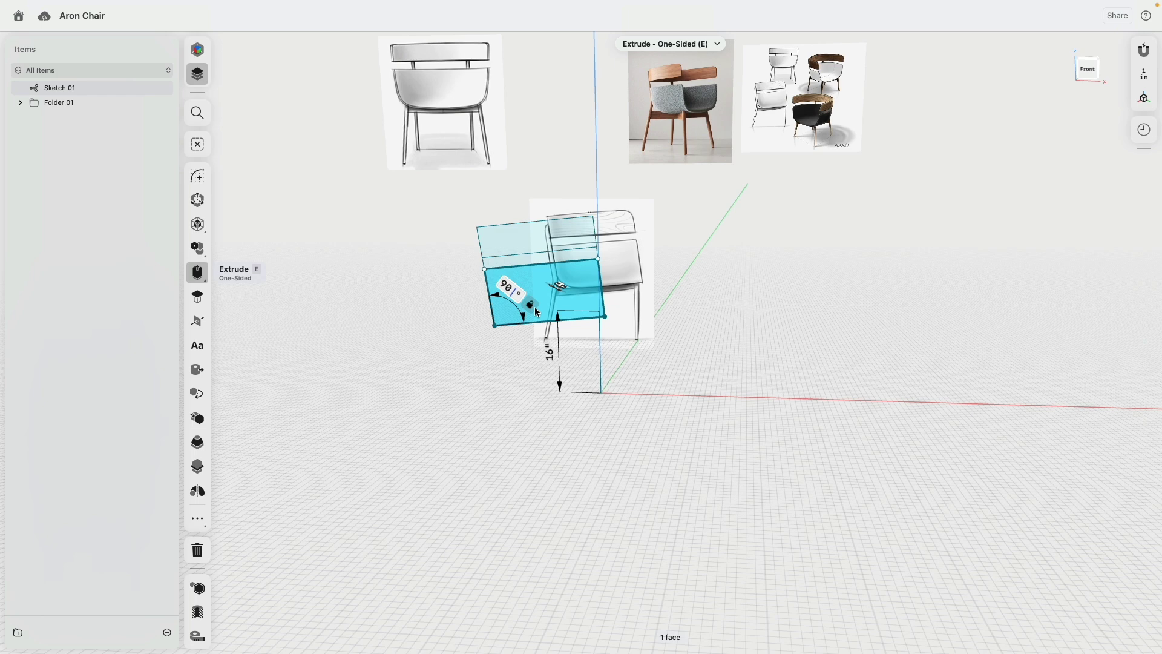
pyautogui.click(728, 294)
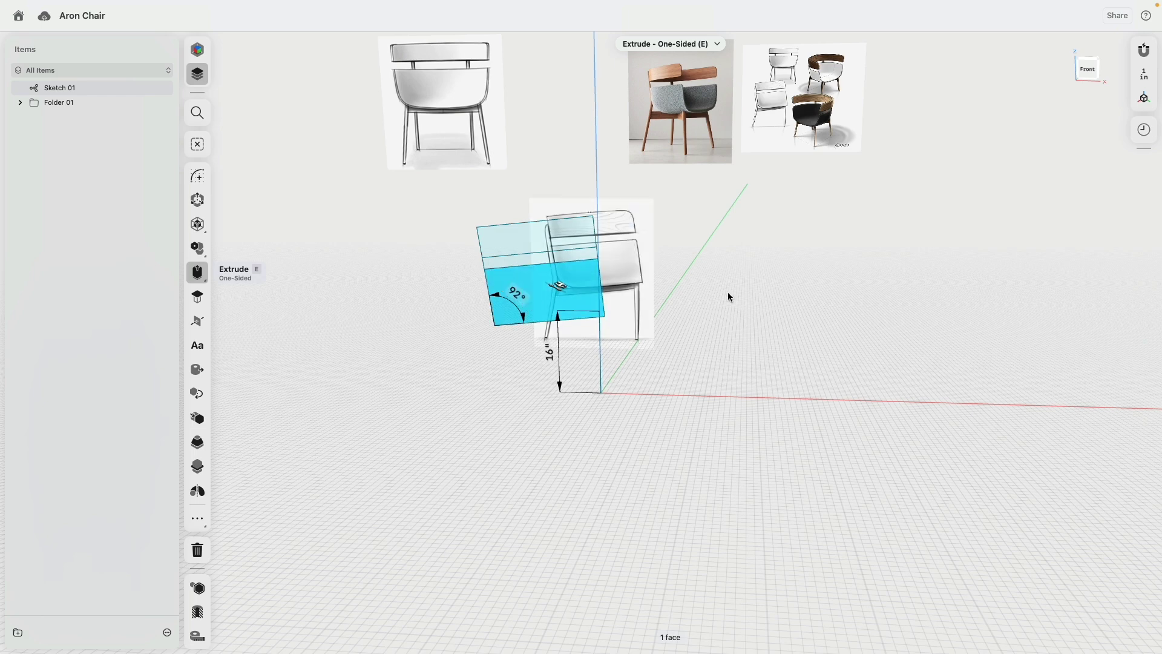
pyautogui.scroll(5, 504, 311)
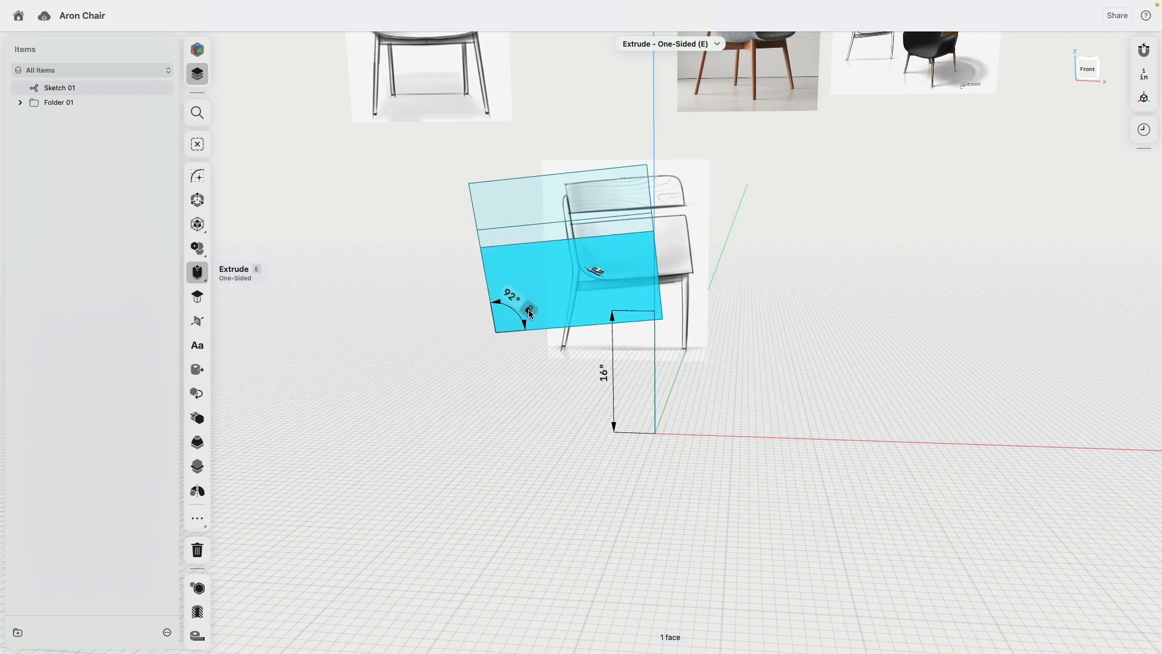
pyautogui.write('90')
pyautogui.click(484, 263)
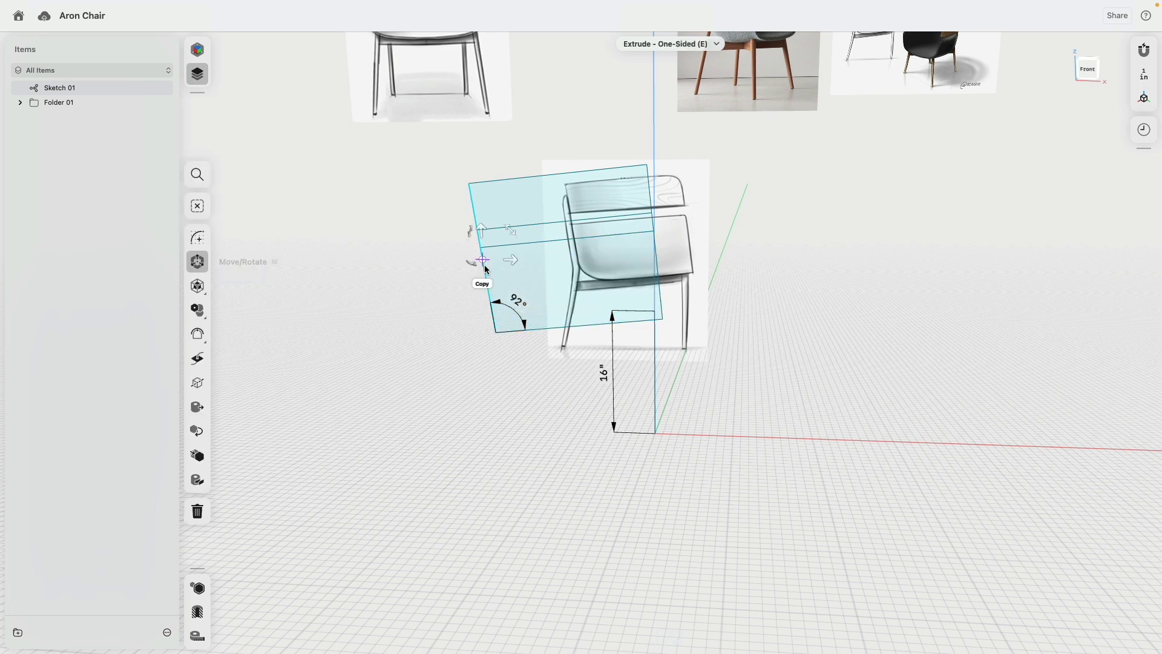
# Step: Change the angle between the outline's back edge and lower edge to 90°
pyautogui.click(431, 329)
pyautogui.click(517, 305)
pyautogui.write('90')
pyautogui.press('Return')
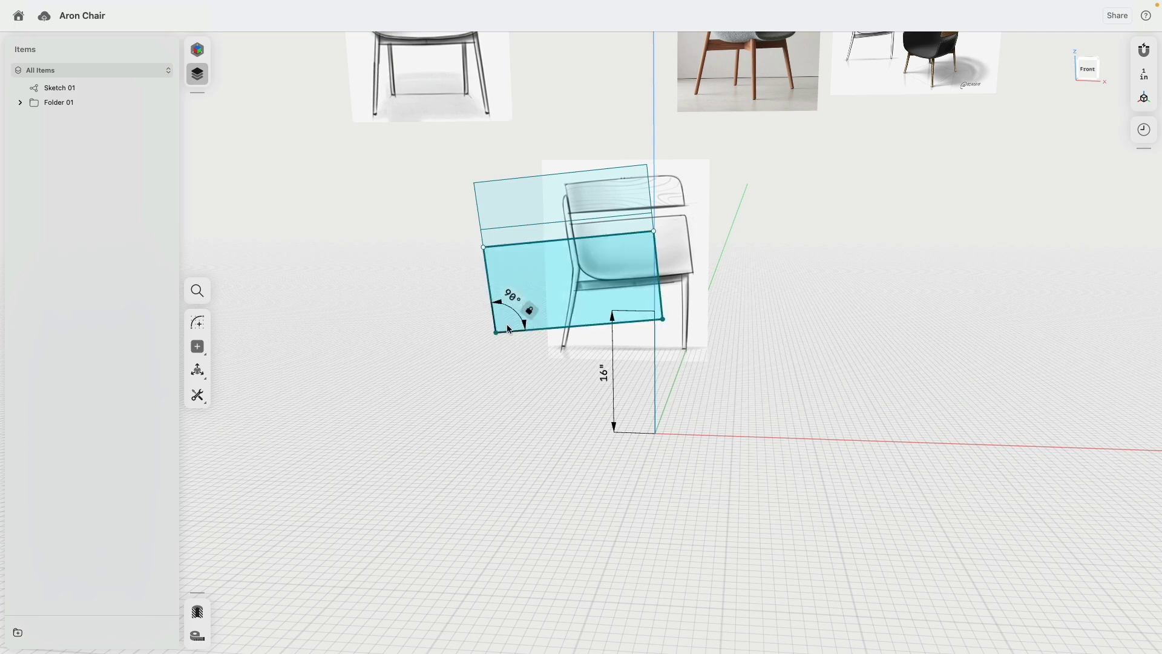
# Step: Extrude the seat region below the profile's lower cross line by -8.5 inches as a new body
pyautogui.moveTo(480, 416); pyautogui.dragTo(446, 419, button='right')
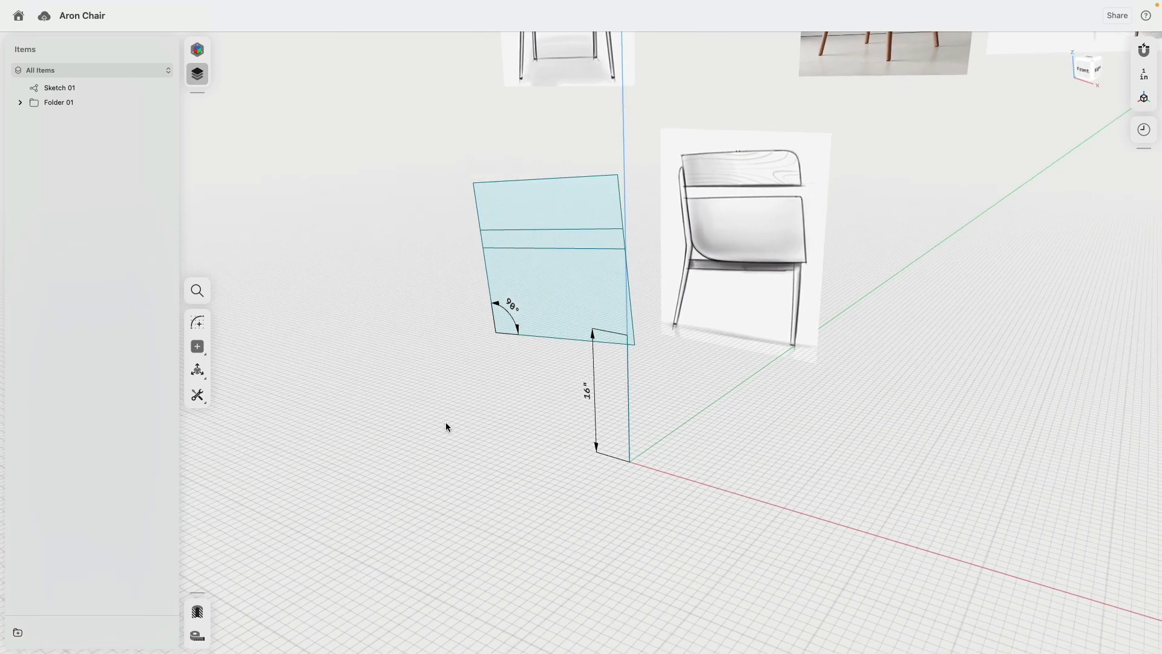
pyautogui.click(566, 306)
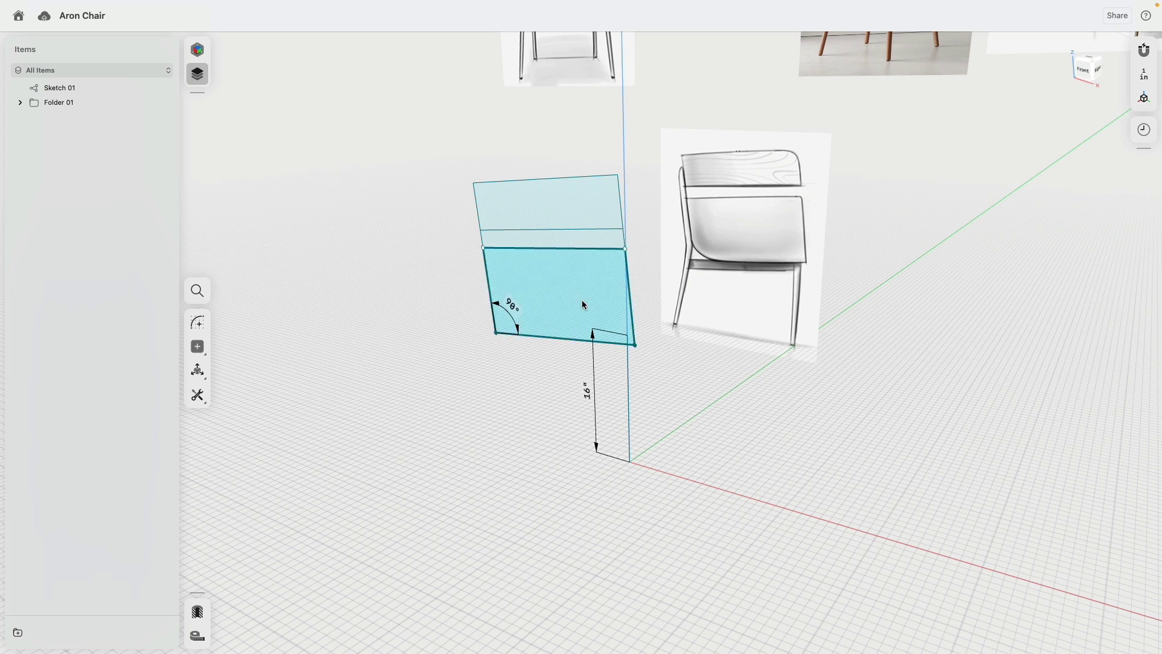
pyautogui.click(583, 302)
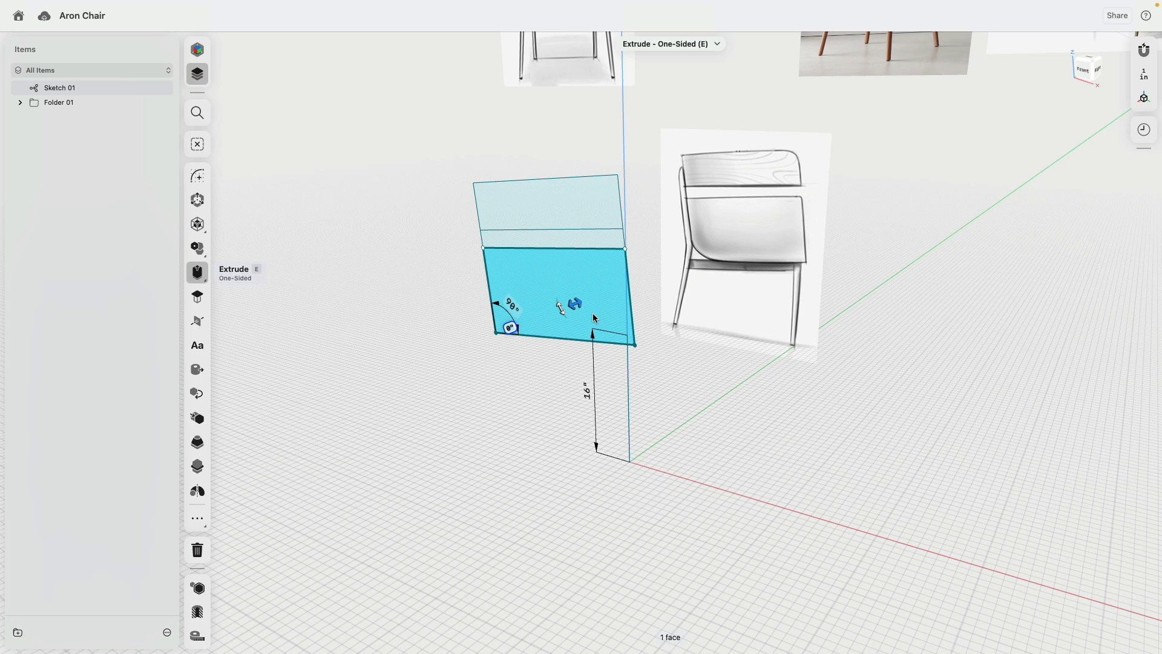
pyautogui.moveTo(578, 305); pyautogui.dragTo(630, 302)
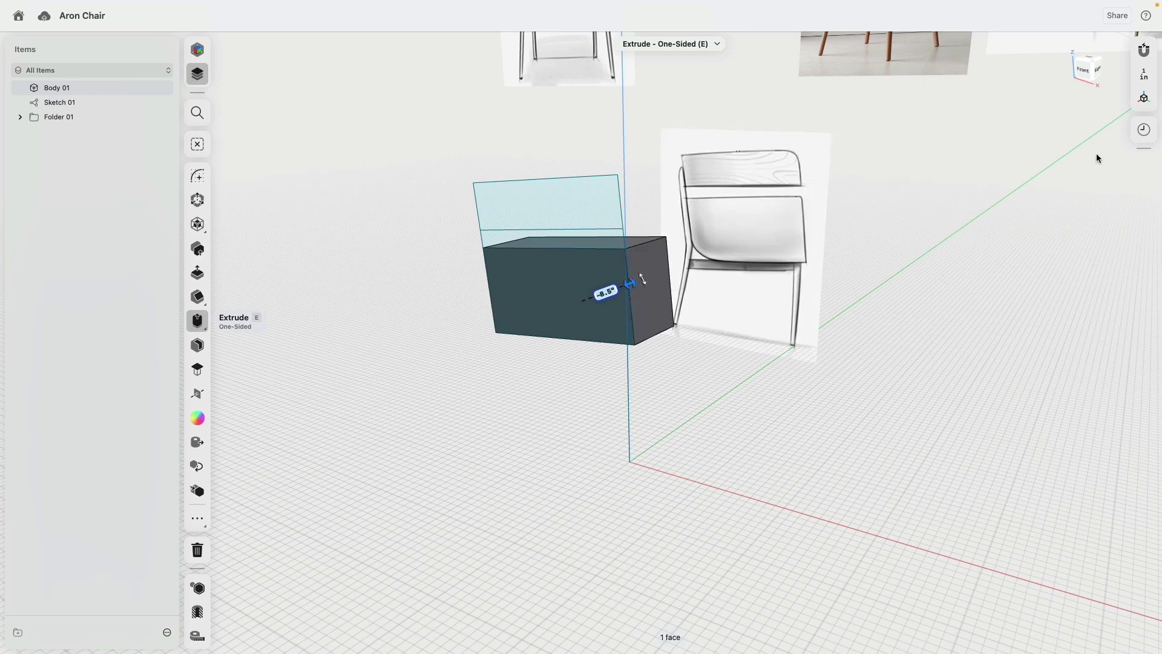
# Step: Change the seat block's extrusion from one-sided to symmetric about the sketch plane
pyautogui.click(1144, 138)
pyautogui.click(1142, 120)
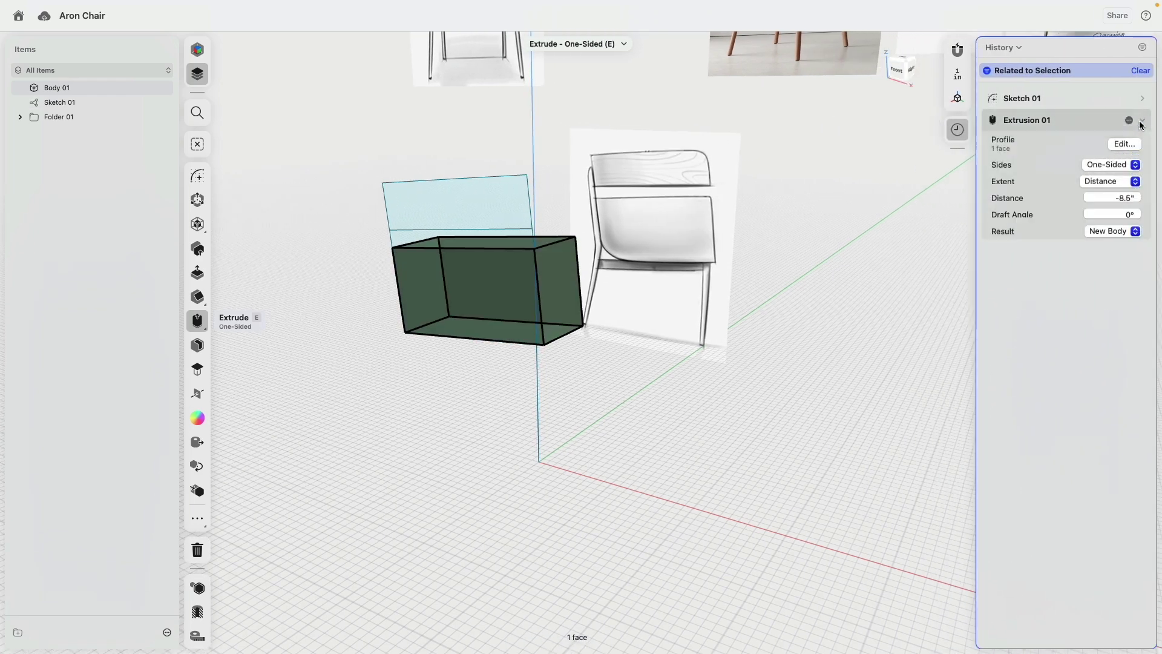
pyautogui.click(1134, 175)
pyautogui.click(1103, 185)
pyautogui.click(601, 402)
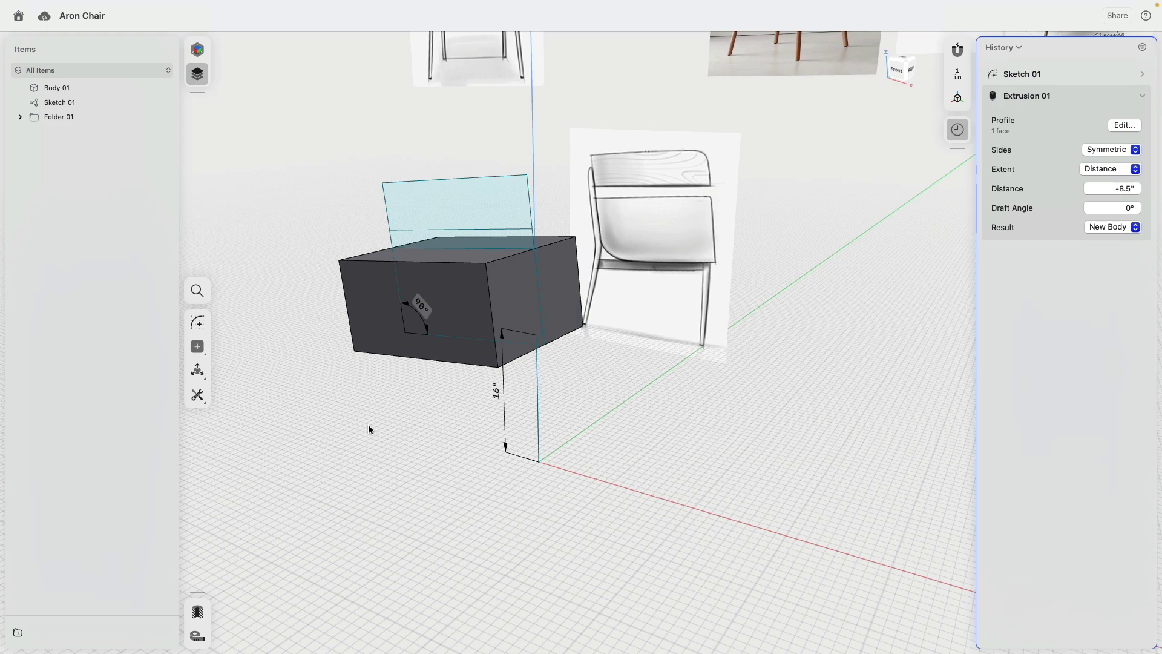
# Step: Compare the extruded seat block with the chair reference images and inspect its back side
pyautogui.moveTo(531, 389)
pyautogui.mouseDown(button='right')
pyautogui.moveTo(529, 369)
pyautogui.moveTo(556, 369)
pyautogui.moveTo(565, 347)
pyautogui.moveTo(585, 381)
pyautogui.mouseUp(button='right')
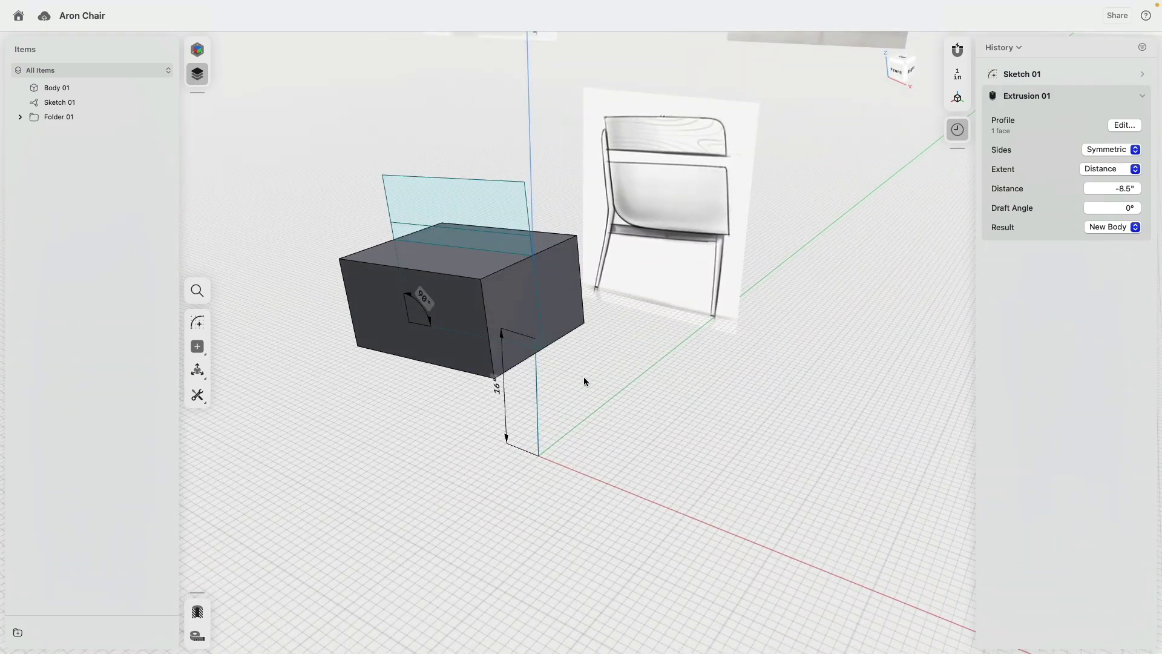
pyautogui.scroll(-3, 539, 397)
pyautogui.scroll(-3, 539, 392)
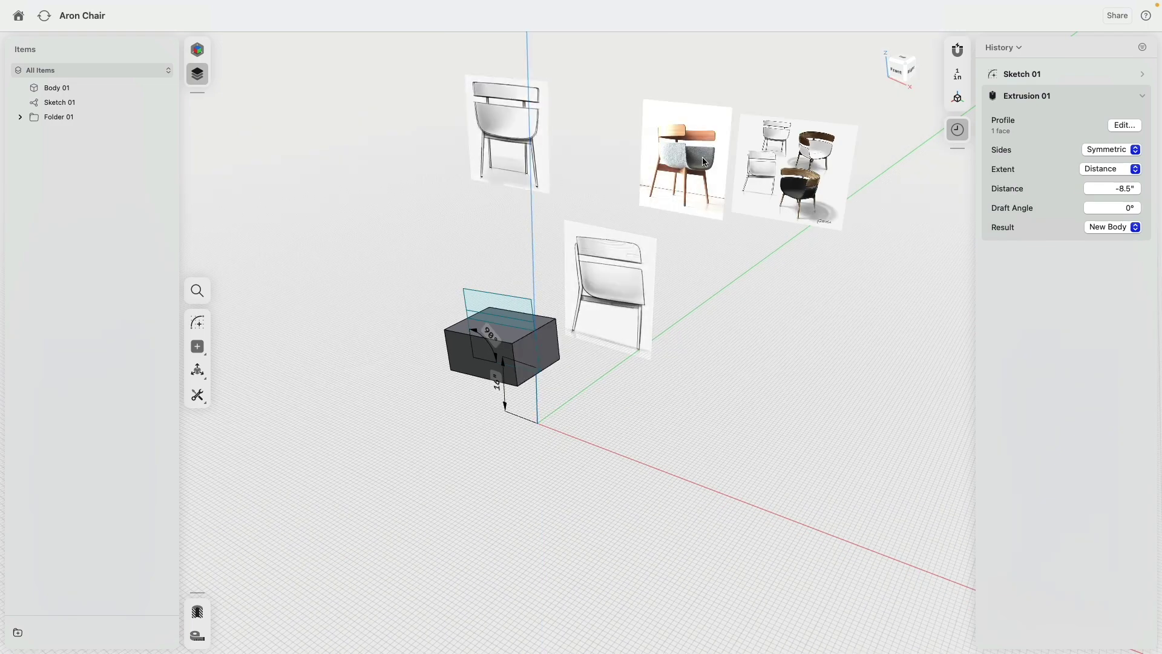
pyautogui.scroll(5, 717, 156)
pyautogui.scroll(-3, 717, 156)
pyautogui.moveTo(598, 380); pyautogui.dragTo(653, 321, button='middle')
pyautogui.moveTo(399, 326); pyautogui.dragTo(505, 326, button='right')
pyautogui.scroll(3, 404, 353)
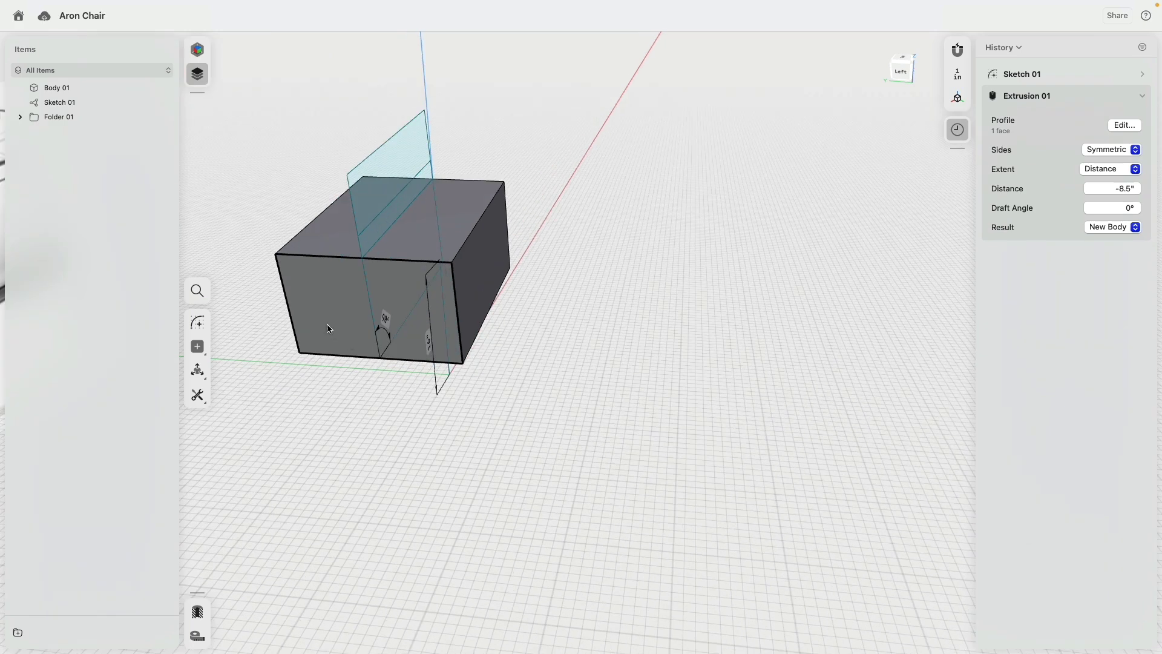
# Step: Try to round the block's two vertical back edges with an 8.5-inch fillet and a curvature of 0.23
pyautogui.click(289, 310)
pyautogui.click(458, 295)
pyautogui.moveTo(519, 339)
pyautogui.mouseDown()
pyautogui.moveTo(534, 351)
pyautogui.moveTo(492, 336)
pyautogui.moveTo(500, 343)
pyautogui.mouseUp()
pyautogui.moveTo(553, 266); pyautogui.dragTo(668, 382, button='right')
pyautogui.moveTo(682, 412)
pyautogui.mouseDown()
pyautogui.moveTo(685, 394)
pyautogui.moveTo(678, 421)
pyautogui.mouseUp()
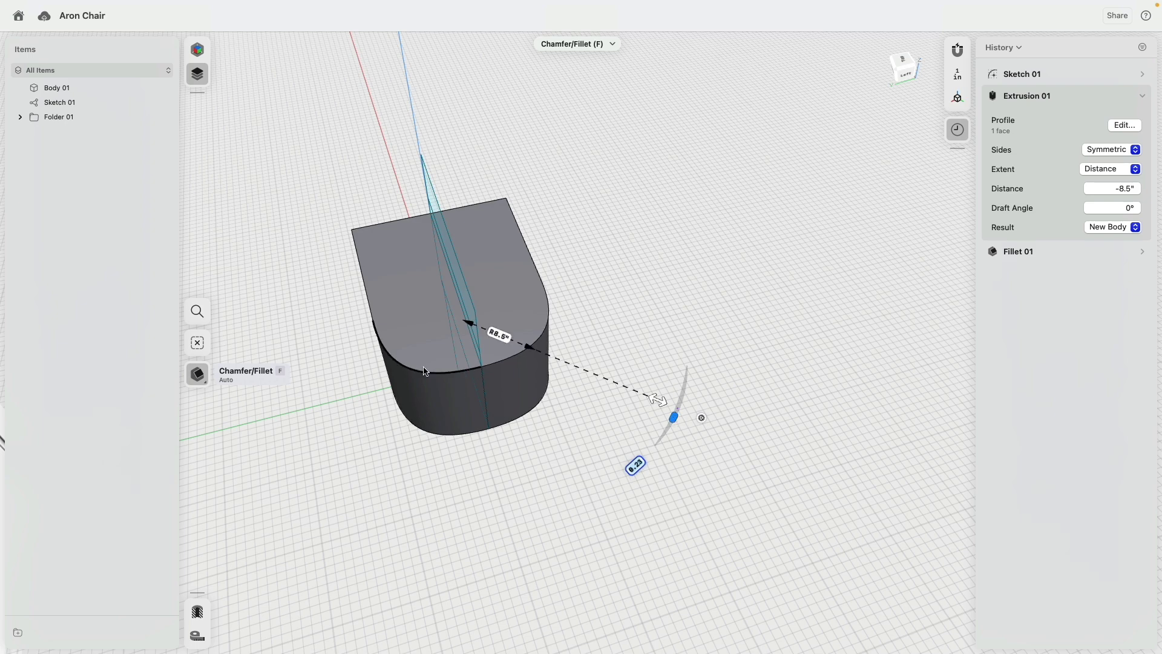
# Step: Try to round the block's underside edges along the sides and back with a 3.75-inch fillet and a curvature of 0.257
pyautogui.moveTo(755, 344); pyautogui.dragTo(583, 307, button='right')
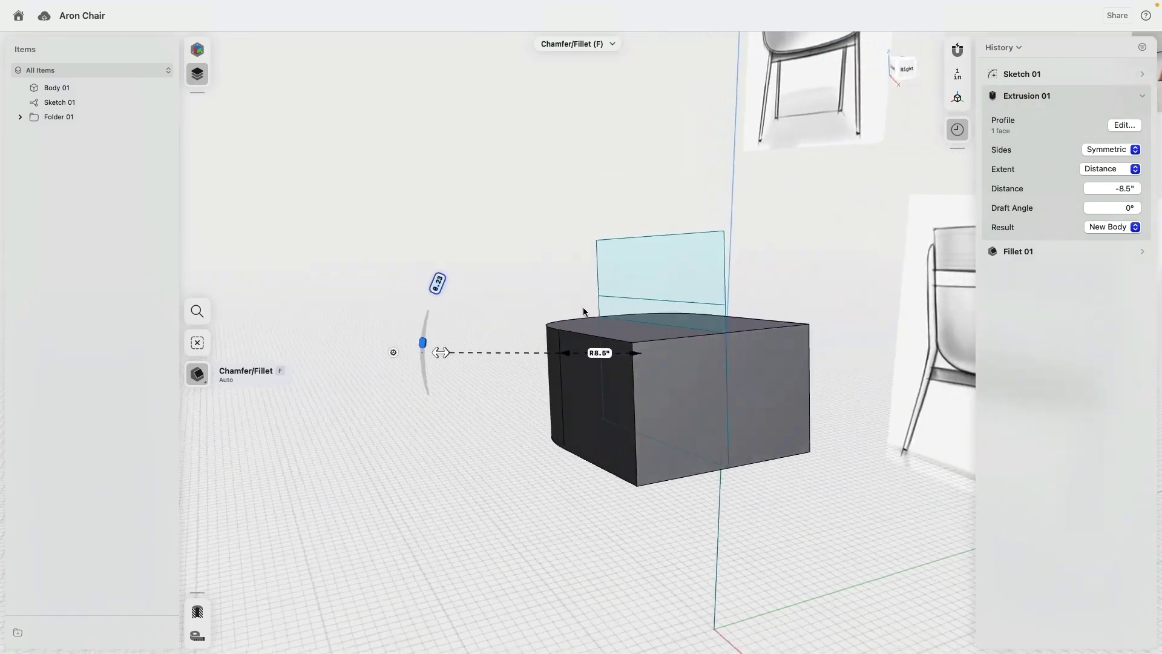
pyautogui.click(631, 482)
pyautogui.moveTo(632, 482); pyautogui.dragTo(535, 286, button='right')
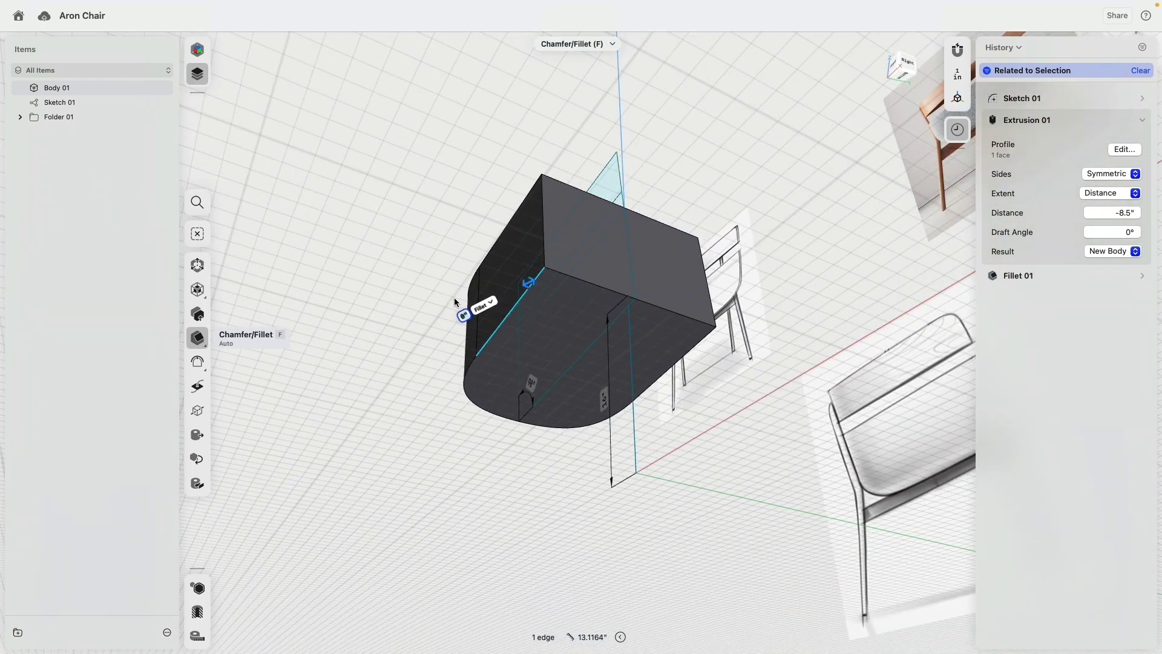
pyautogui.moveTo(530, 289); pyautogui.dragTo(507, 315)
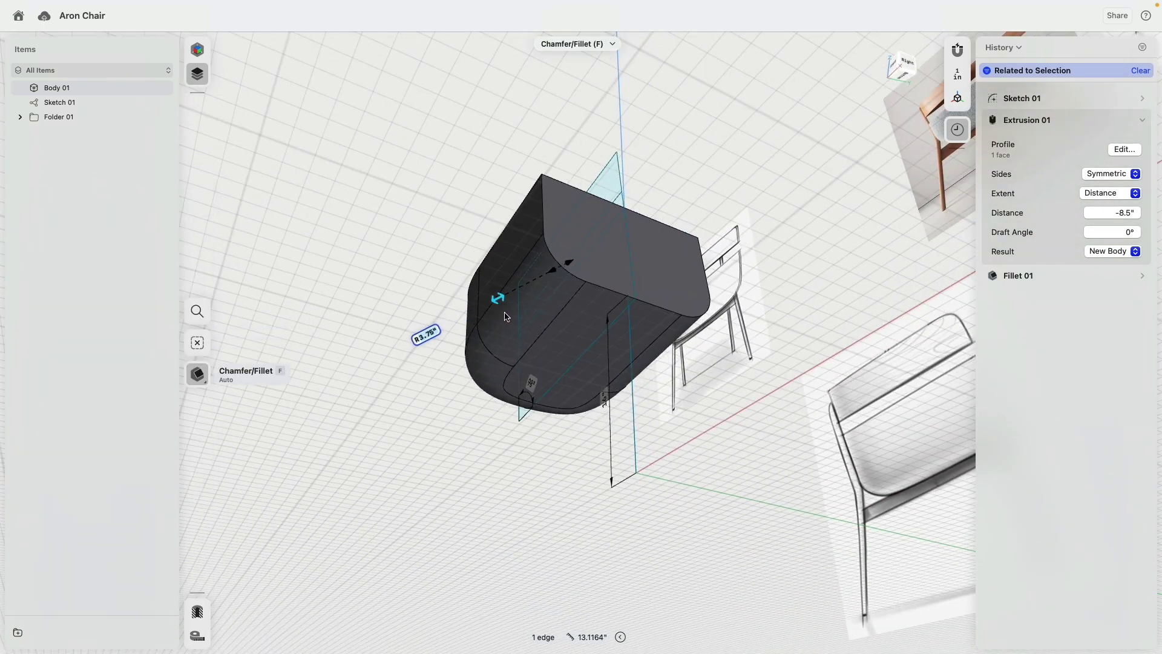
pyautogui.click(480, 302)
pyautogui.moveTo(480, 303); pyautogui.dragTo(477, 301)
# Step: Try to shell the rounded block into a thin-walled seat, leaving its top and front faces open
pyautogui.moveTo(488, 199); pyautogui.dragTo(482, 291, button='right')
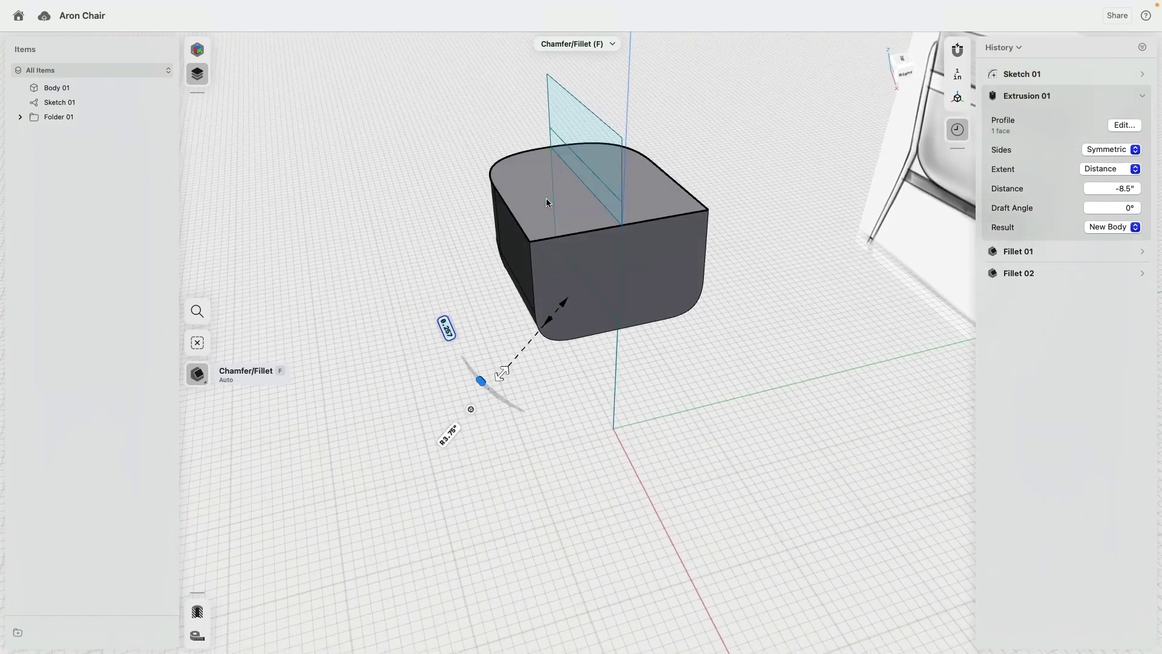
pyautogui.click(551, 203)
pyautogui.click(563, 272)
pyautogui.click(223, 298)
pyautogui.moveTo(611, 147); pyautogui.dragTo(613, 146)
pyautogui.click(771, 361)
pyautogui.moveTo(771, 361); pyautogui.dragTo(792, 323, button='right')
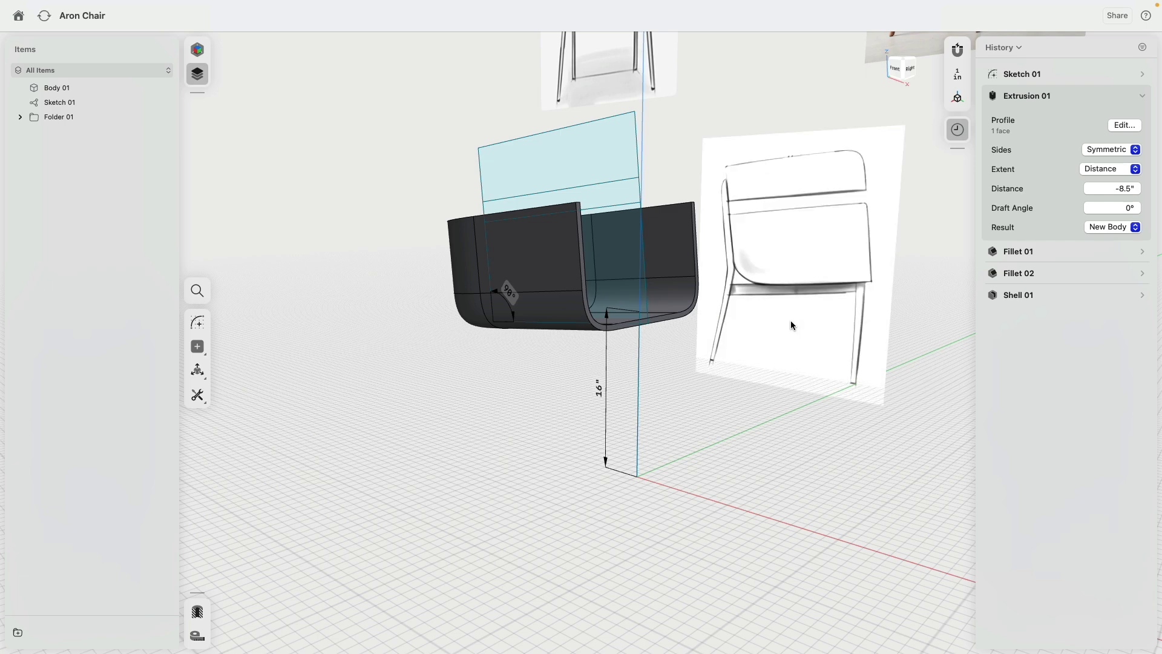
# Step: Compare the seat shell with the reference sketches and undo its shell and fillet operations
pyautogui.scroll(-3, 740, 300)
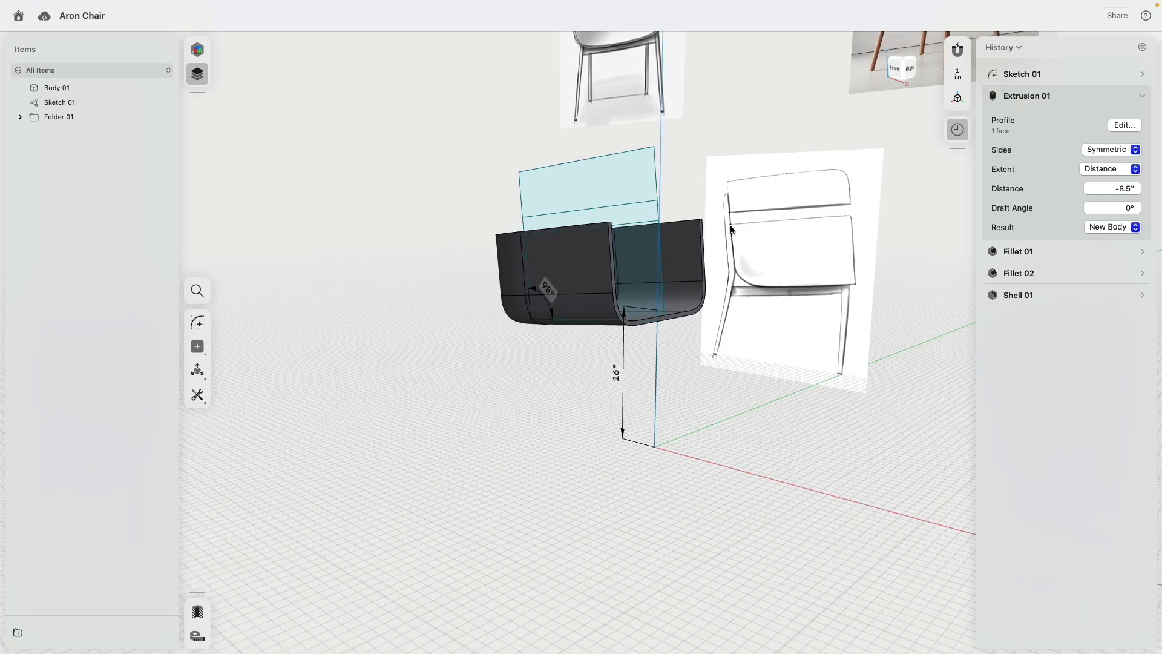
pyautogui.moveTo(670, 111); pyautogui.dragTo(721, 366, button='middle')
pyautogui.moveTo(721, 366)
pyautogui.mouseDown(button='right')
pyautogui.moveTo(781, 327)
pyautogui.moveTo(723, 239)
pyautogui.mouseUp(button='right')
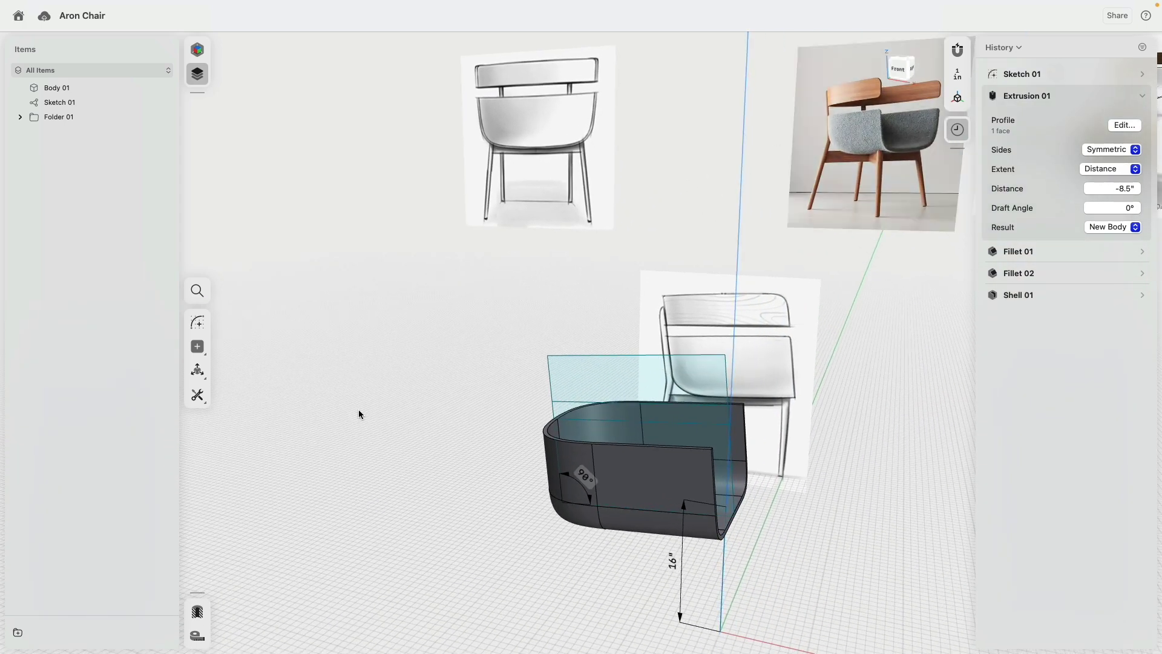
pyautogui.hscroll(5, 441, 379)
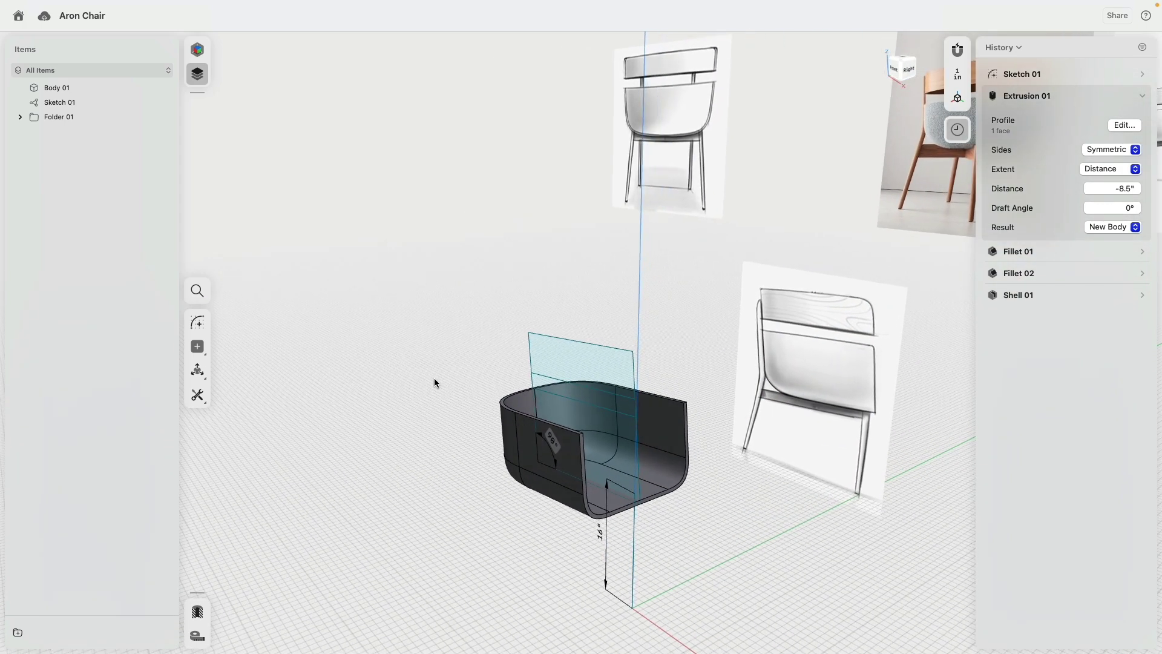
pyautogui.hotkey('ctrl', 'z')
pyautogui.hotkey('ctrl', 'z')
pyautogui.hotkey('ctrl', 'z')
pyautogui.hotkey('ctrl', 'z')
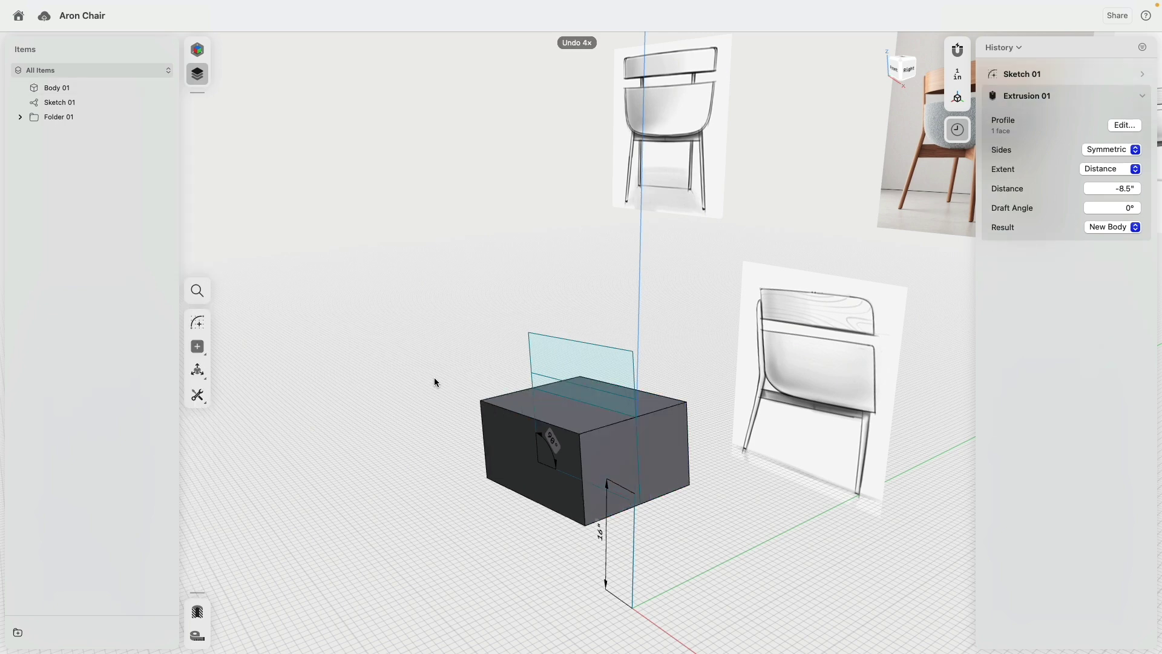
# Step: Move the block's top back edge 0.75 inch backward so the back face leans outward
pyautogui.moveTo(434, 376); pyautogui.dragTo(576, 408, button='right')
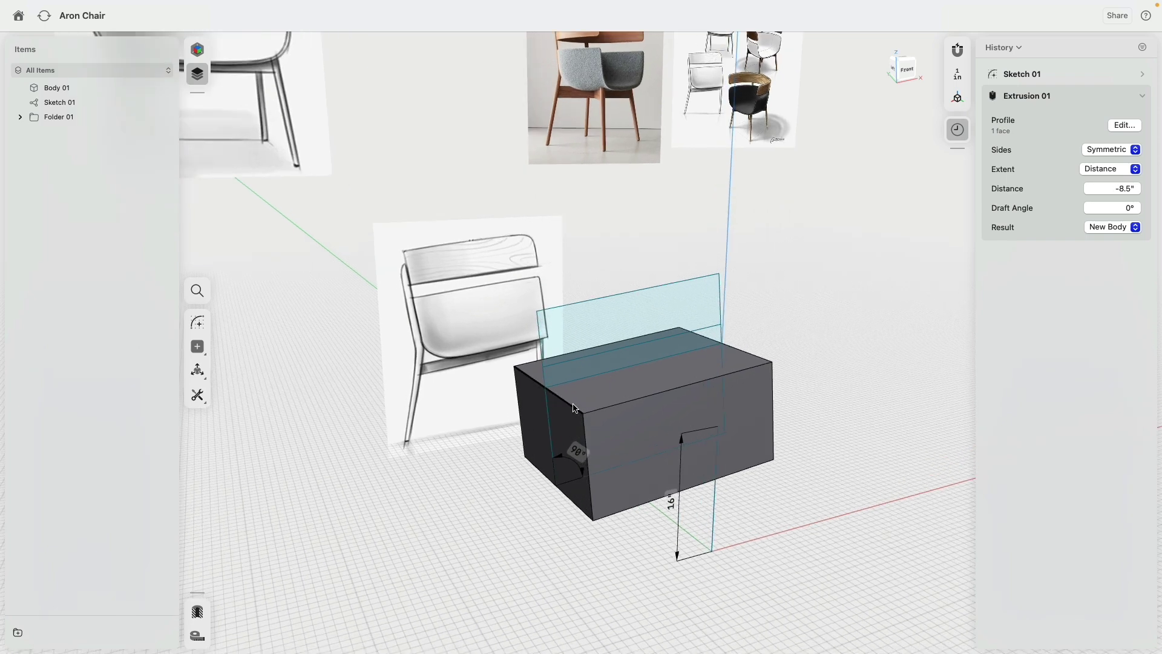
pyautogui.click(572, 408)
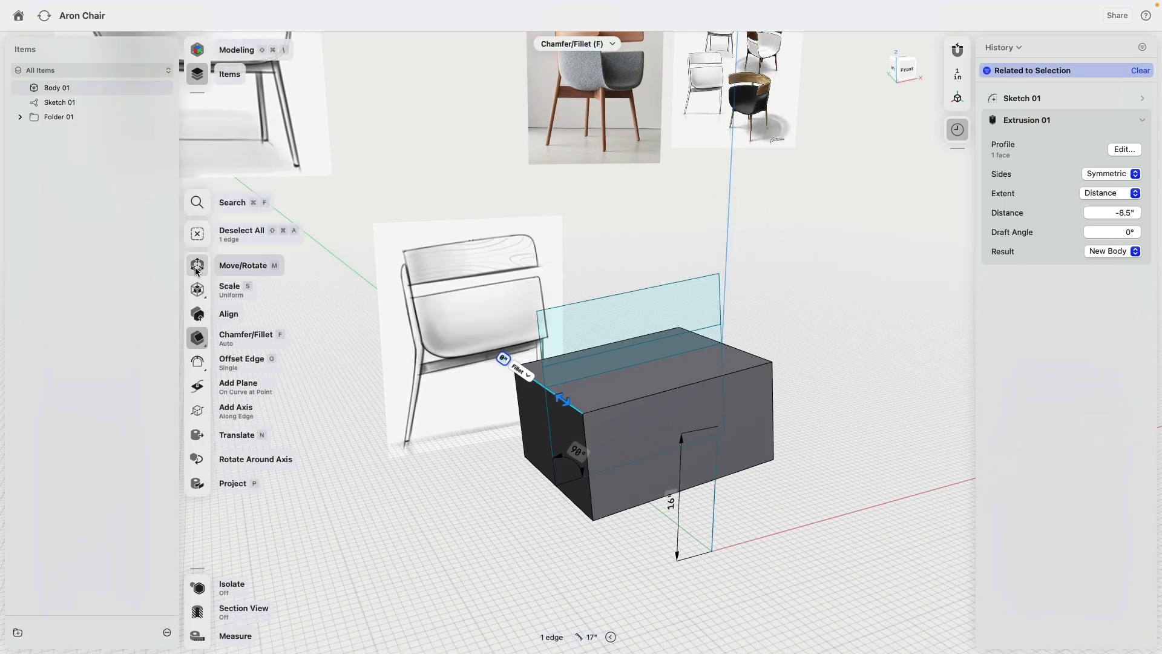
pyautogui.moveTo(545, 388); pyautogui.dragTo(628, 403)
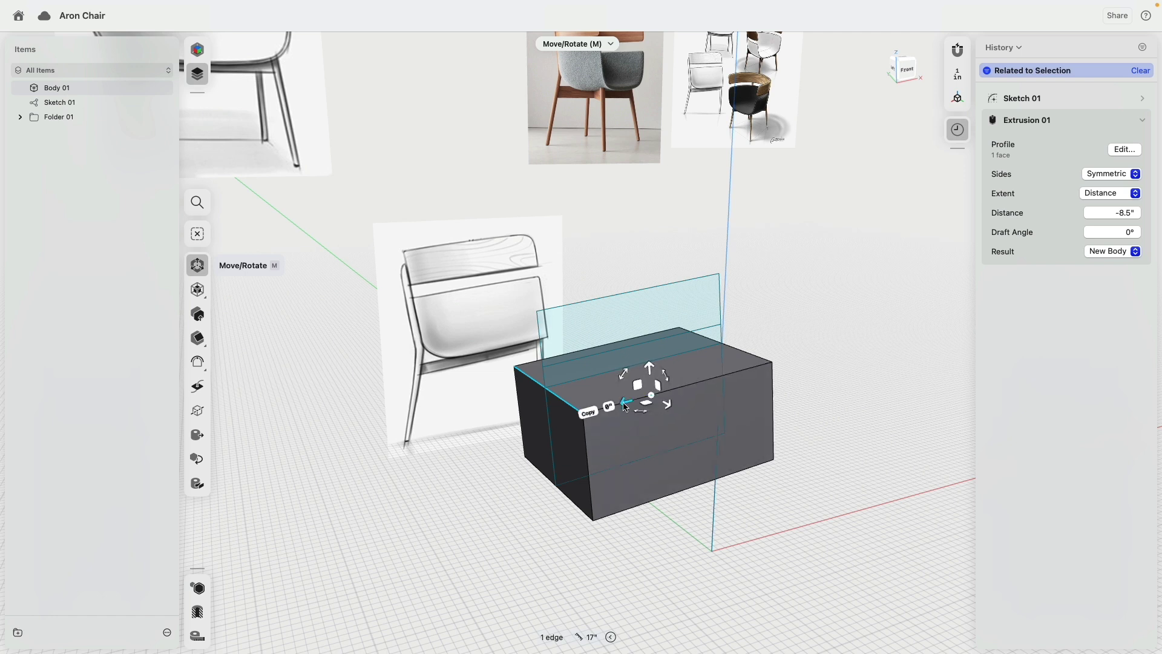
pyautogui.moveTo(622, 411); pyautogui.dragTo(620, 412)
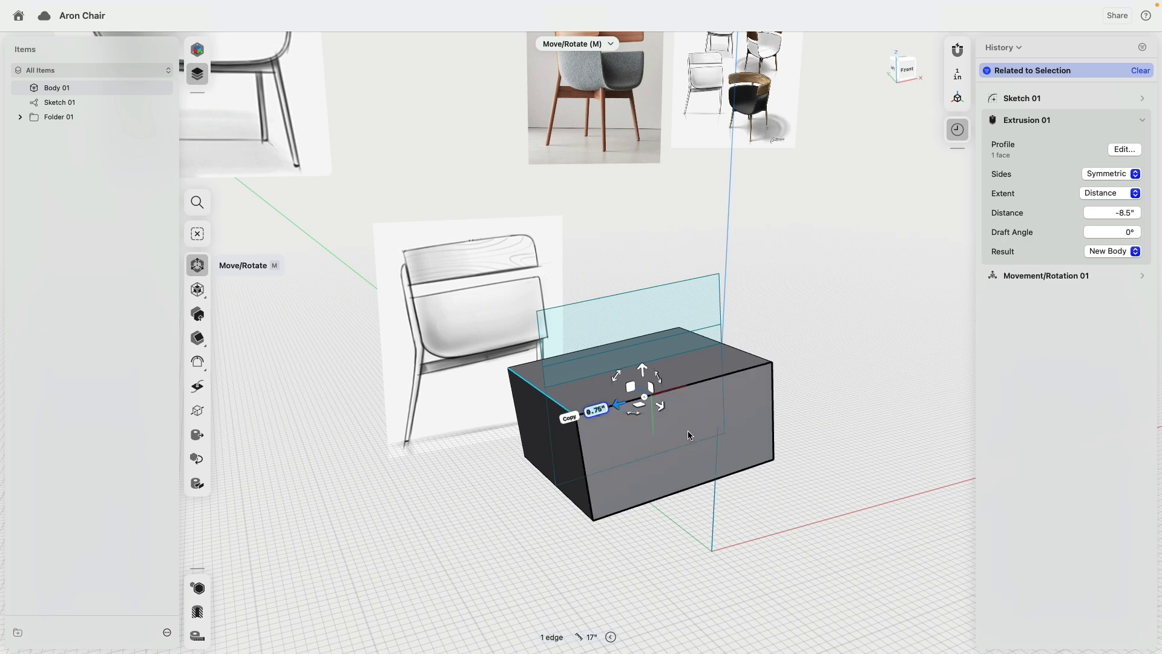
# Step: Scale the block's two top side edges non-uniformly by about 1.11 across the width to flare the seat sides outward
pyautogui.click(692, 383)
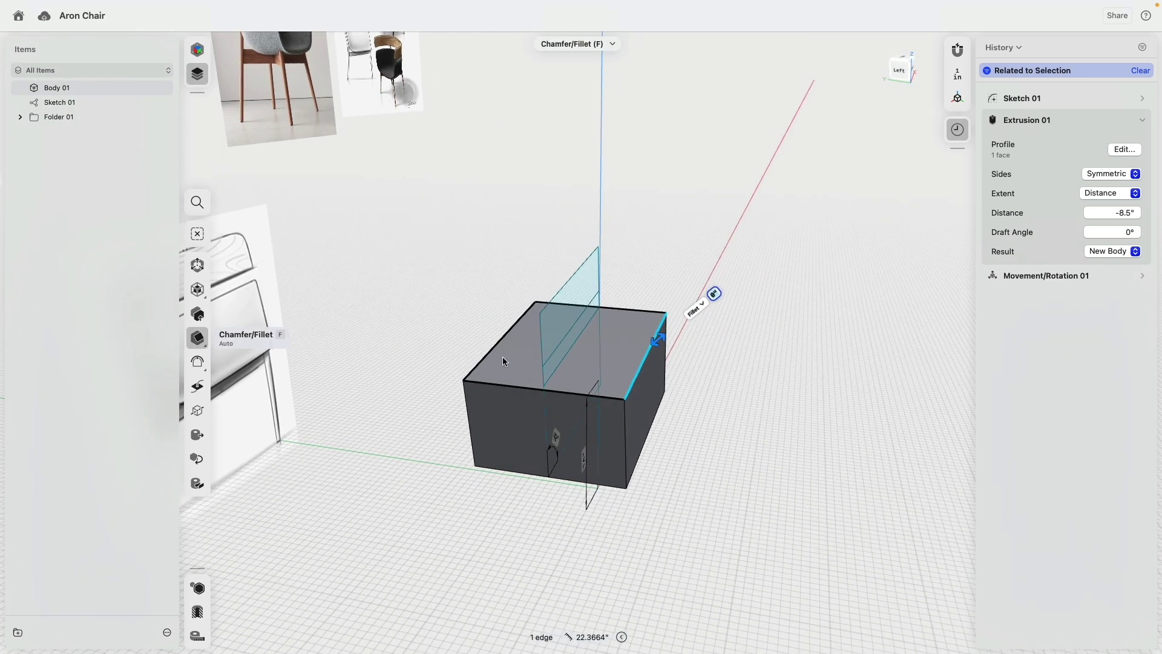
pyautogui.click(488, 344)
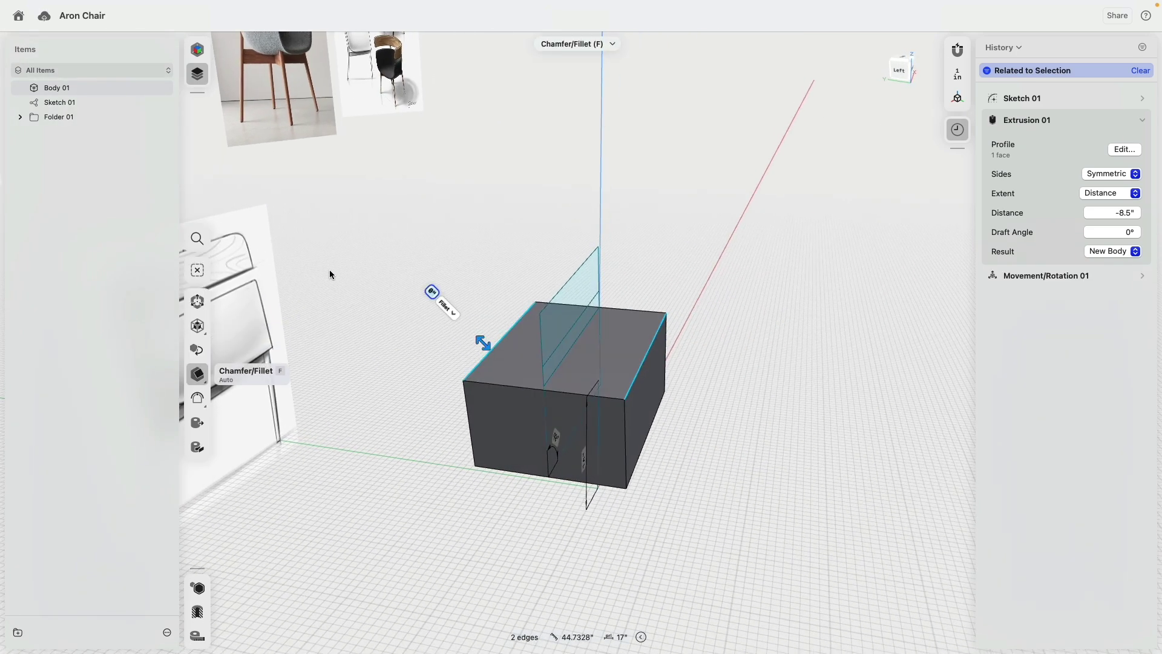
pyautogui.click(196, 327)
pyautogui.click(229, 350)
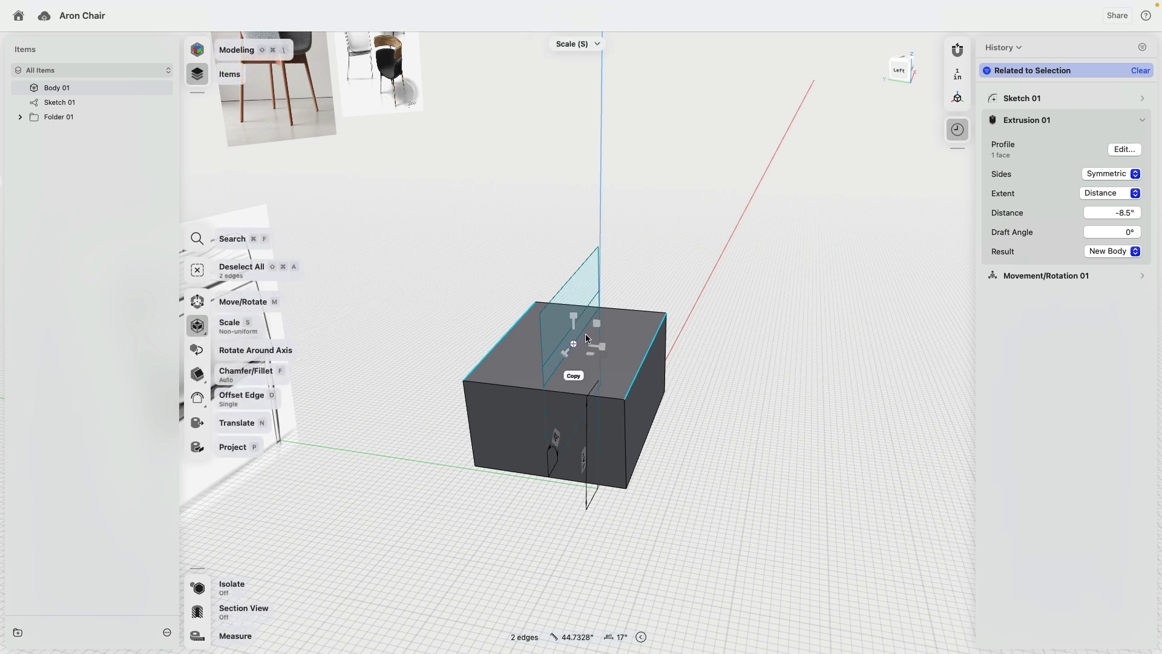
pyautogui.moveTo(608, 350); pyautogui.dragTo(614, 352)
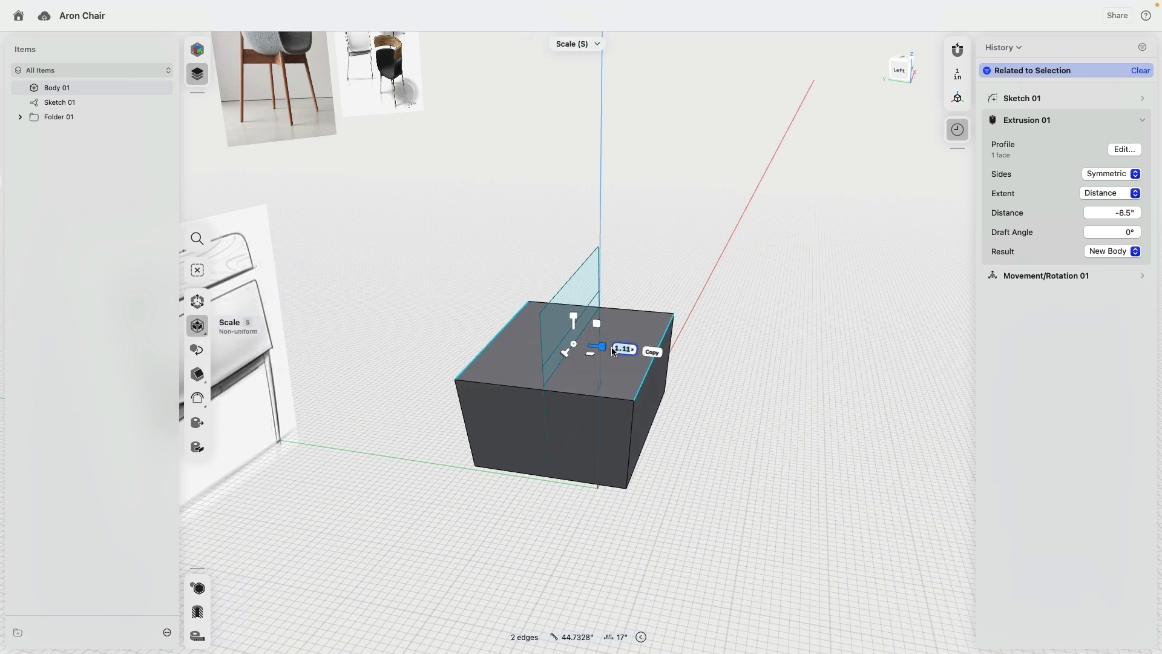
pyautogui.moveTo(695, 398)
pyautogui.mouseDown(button='right')
pyautogui.moveTo(721, 375)
pyautogui.moveTo(707, 365)
pyautogui.moveTo(522, 384)
pyautogui.moveTo(684, 377)
pyautogui.moveTo(541, 396)
pyautogui.moveTo(692, 399)
pyautogui.mouseUp(button='right')
pyautogui.click(405, 516)
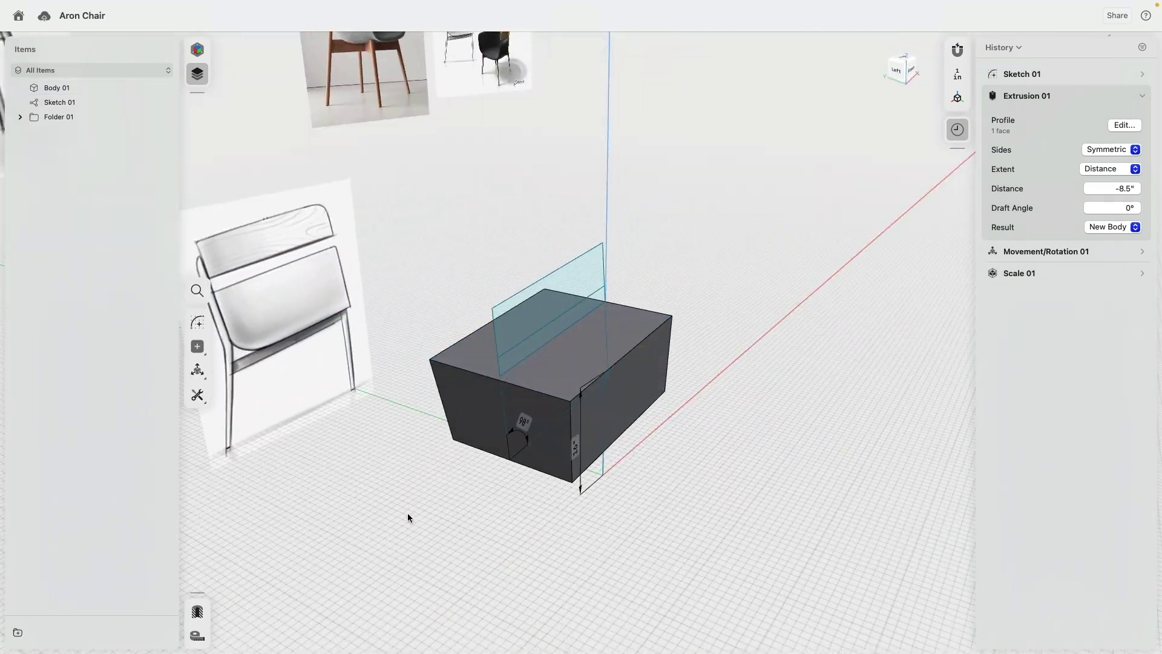
# Step: Fillet the flared block's two upright back edges with a large radius to form a rounded seat back
pyautogui.click(435, 383)
pyautogui.click(573, 432)
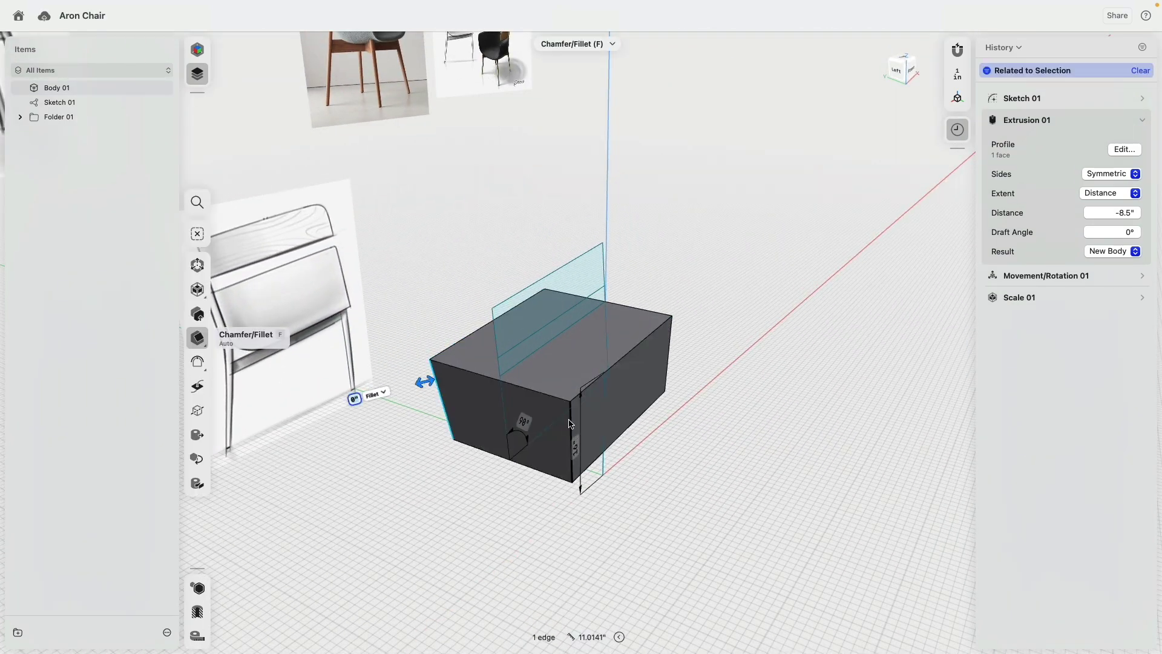
pyautogui.moveTo(574, 427); pyautogui.dragTo(592, 482)
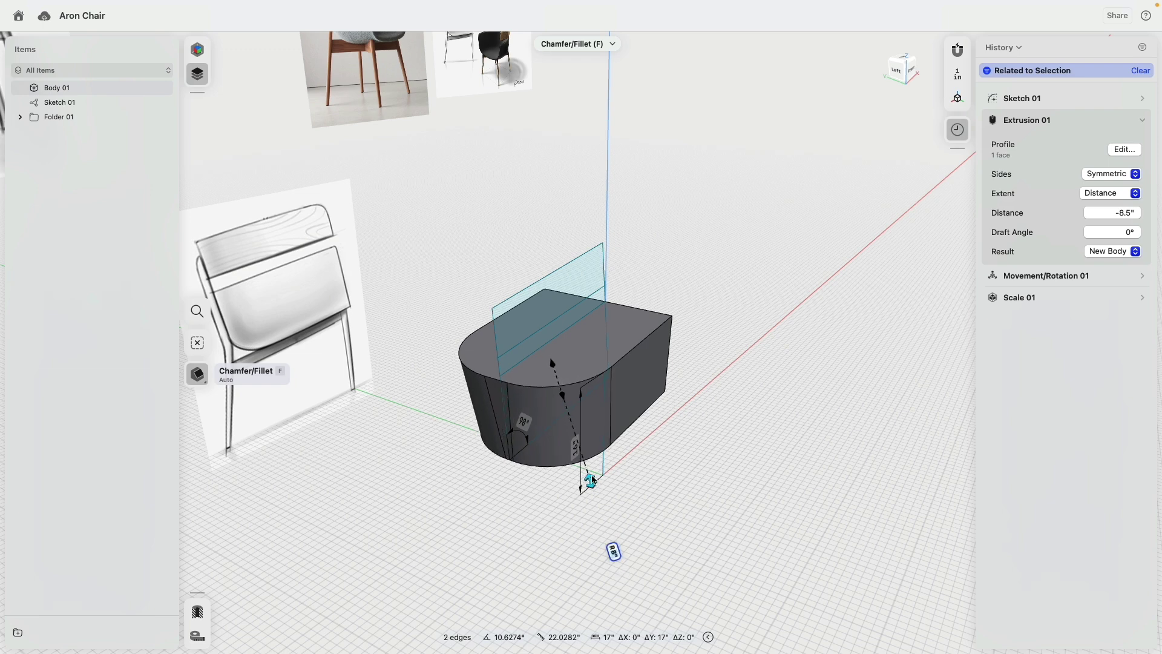
pyautogui.moveTo(604, 497)
pyautogui.mouseDown()
pyautogui.moveTo(610, 488)
pyautogui.moveTo(594, 497)
pyautogui.mouseUp()
# Step: Fillet the underside edges along the block's sides and back with a 6.75-inch radius and a curvature of 0.393
pyautogui.moveTo(660, 454); pyautogui.dragTo(568, 385, button='right')
pyautogui.click(665, 402)
pyautogui.scroll(5, 664, 398)
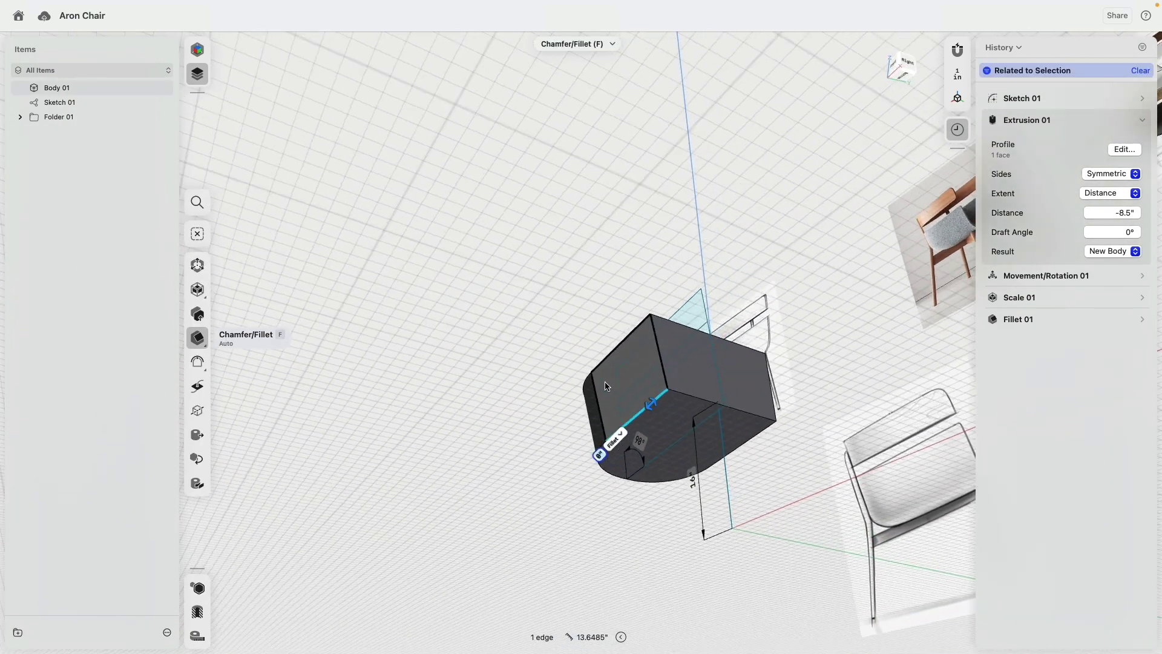
pyautogui.moveTo(663, 396); pyautogui.dragTo(632, 454)
pyautogui.moveTo(631, 454); pyautogui.dragTo(608, 378, button='right')
pyautogui.moveTo(696, 526); pyautogui.dragTo(561, 453, button='right')
pyautogui.moveTo(549, 470); pyautogui.dragTo(510, 483)
# Step: Shell the seat body to a 0.75-inch thickness, leaving its top and front faces open
pyautogui.moveTo(526, 402); pyautogui.dragTo(566, 388, button='right')
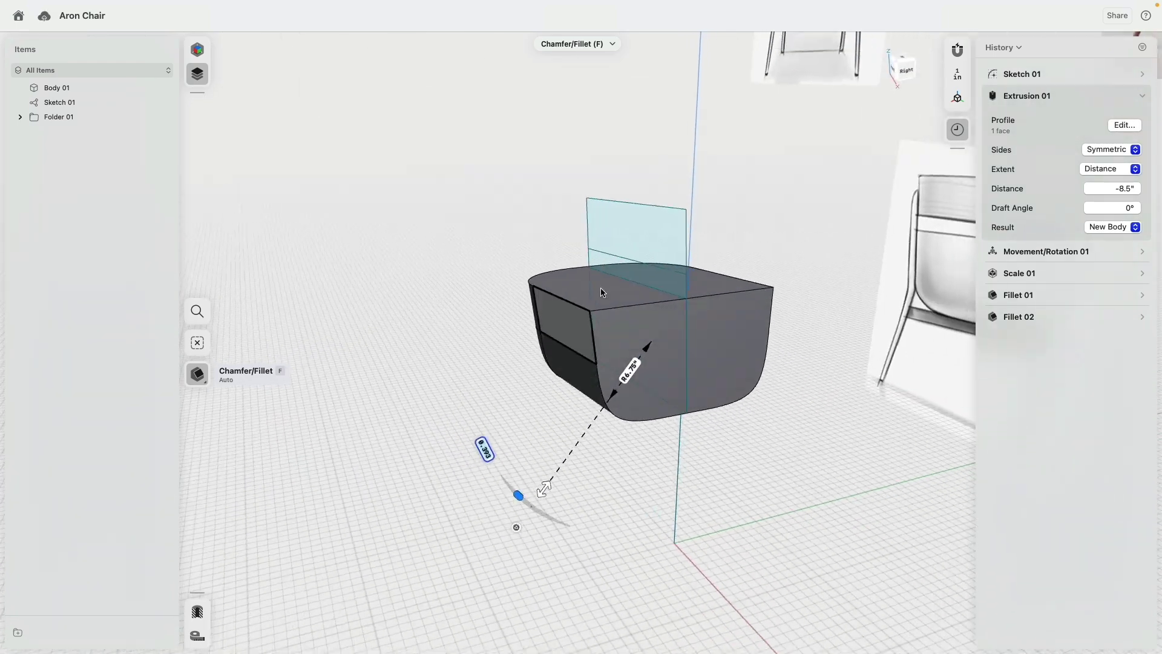
pyautogui.click(602, 279)
pyautogui.click(634, 331)
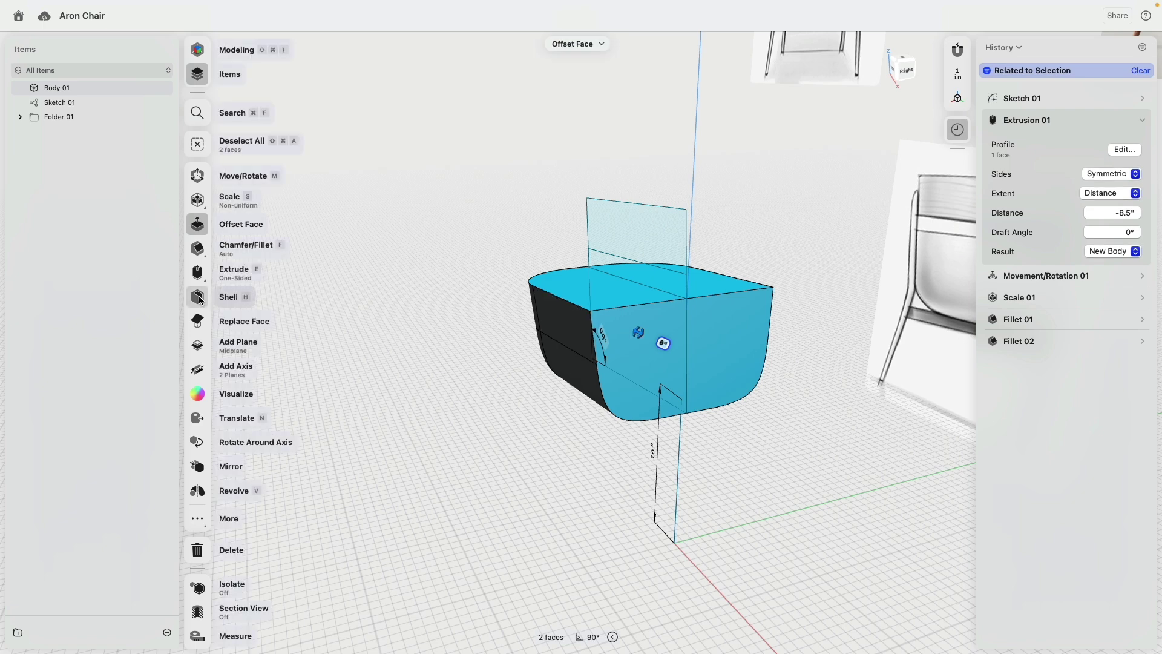
pyautogui.moveTo(540, 228); pyautogui.dragTo(597, 284, button='right')
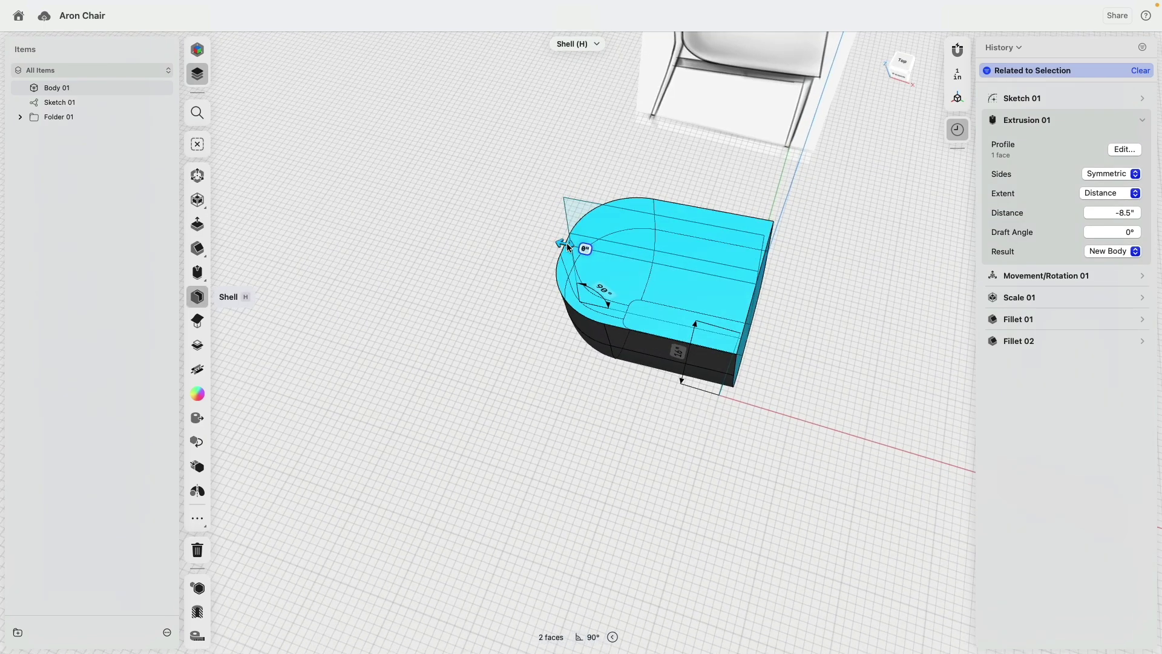
pyautogui.write('0.75')
pyautogui.press('Return')
pyautogui.moveTo(778, 417); pyautogui.dragTo(731, 430, button='right')
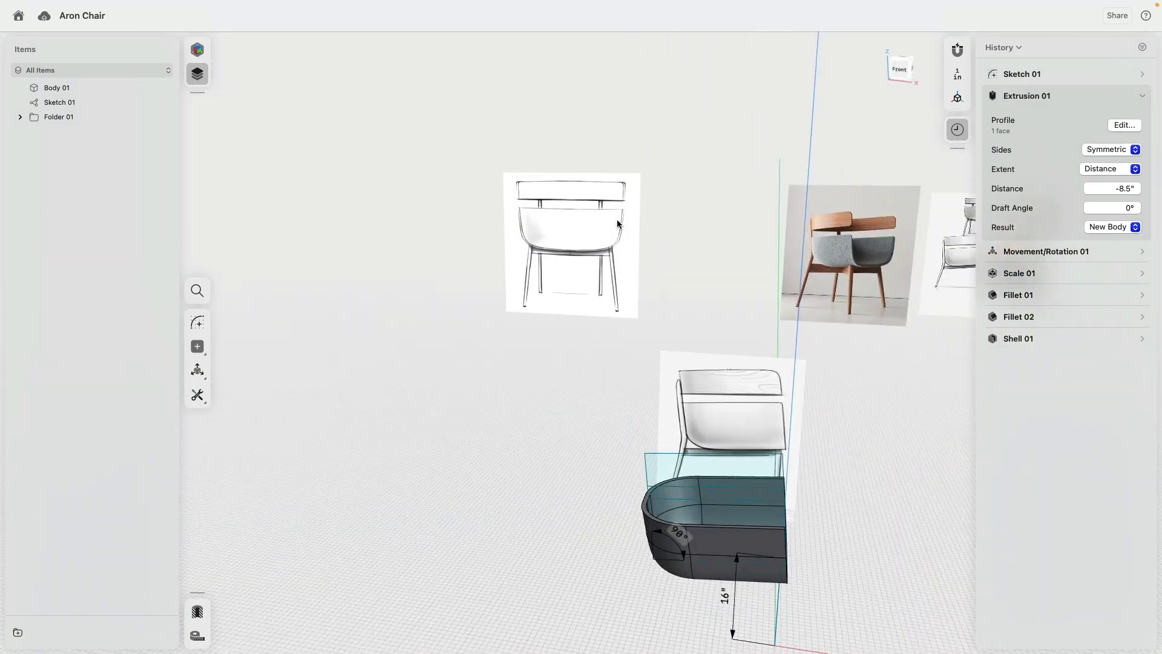
# Step: Roll the model history back to the point just before the shell operation
pyautogui.moveTo(595, 417)
pyautogui.mouseDown(button='right')
pyautogui.moveTo(511, 413)
pyautogui.moveTo(608, 428)
pyautogui.mouseUp(button='right')
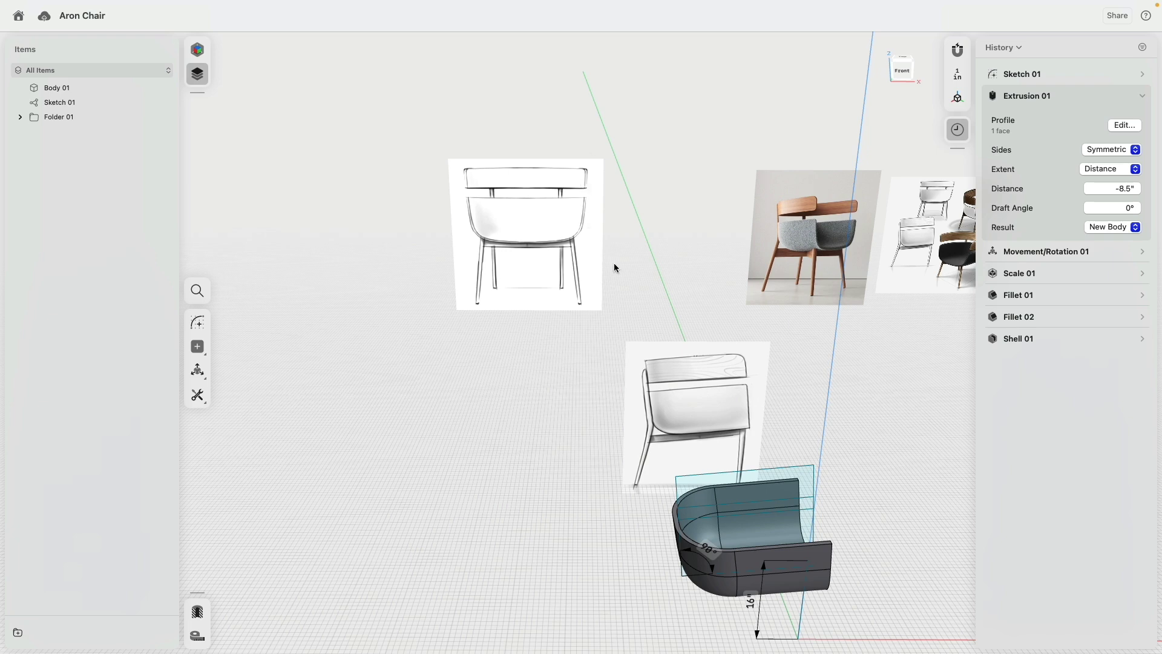
pyautogui.moveTo(896, 354); pyautogui.dragTo(877, 351, button='right')
pyautogui.rightClick(1047, 309)
pyautogui.click(1048, 323)
# Step: Offset the solid seat block's top face upward past the sketched backrest, and remove the history breakpoint to restore the shell
pyautogui.moveTo(848, 402); pyautogui.dragTo(793, 330, button='middle')
pyautogui.scroll(1, 743, 363)
pyautogui.click(652, 443)
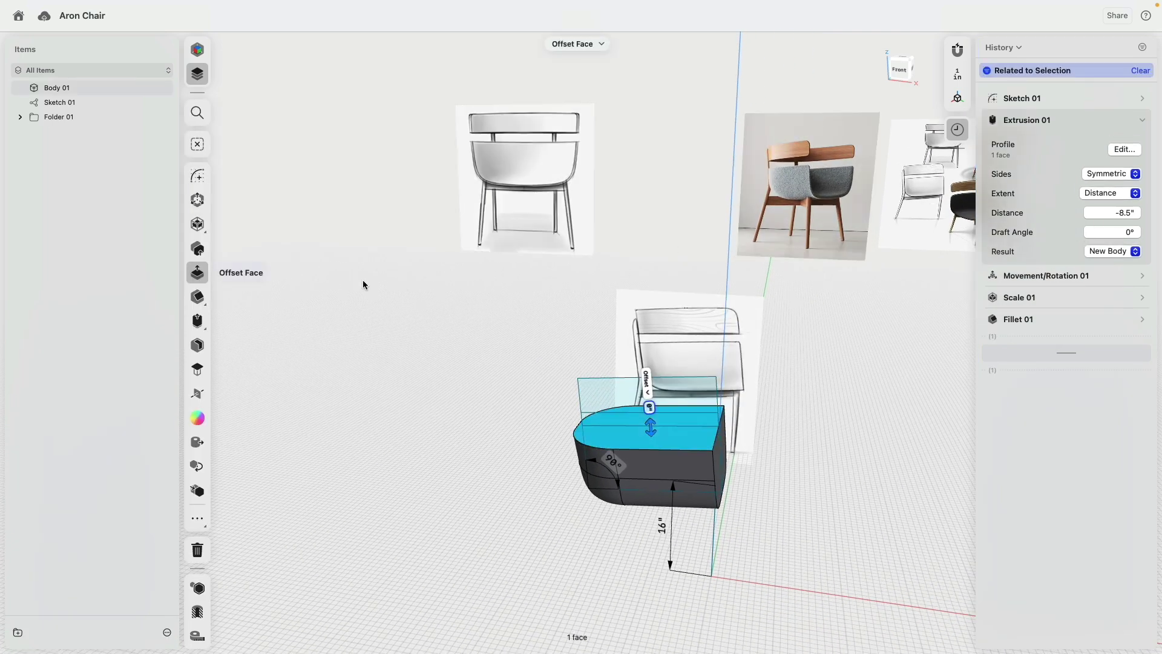
pyautogui.click(899, 71)
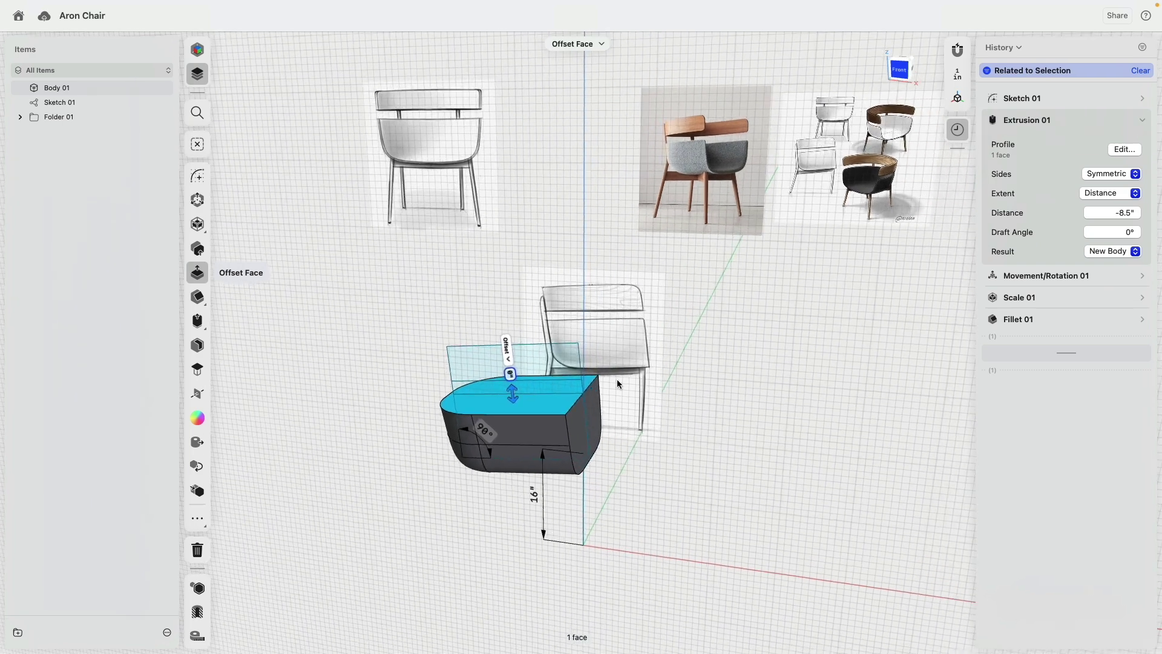
pyautogui.moveTo(520, 394); pyautogui.dragTo(511, 311)
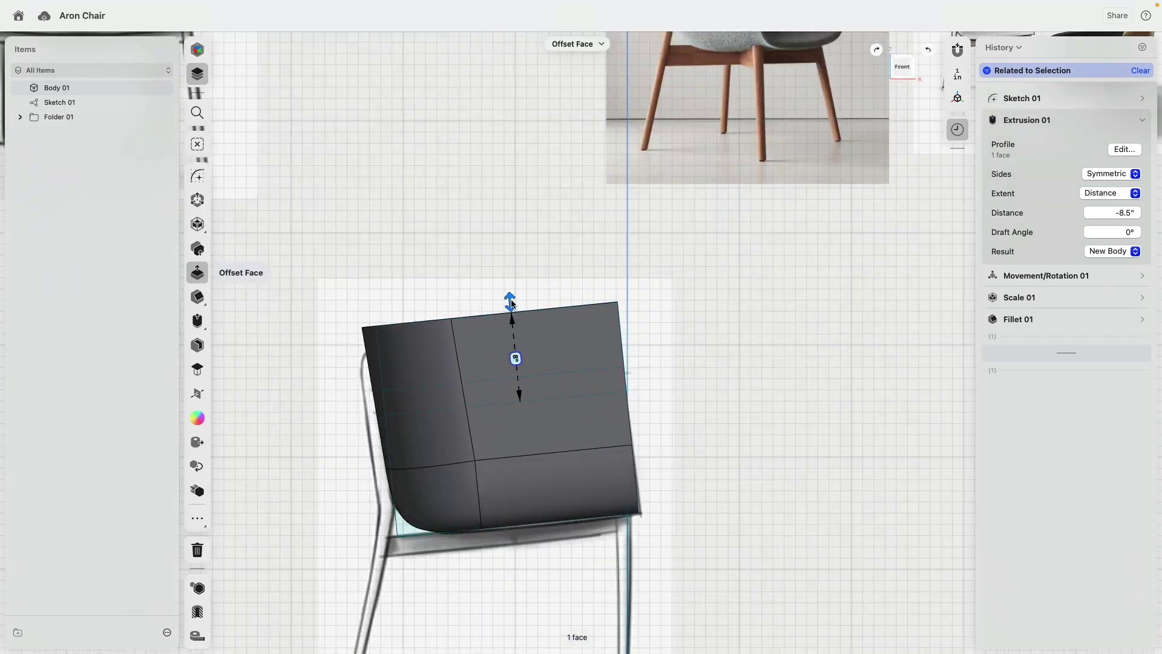
pyautogui.moveTo(510, 305); pyautogui.dragTo(510, 303)
pyautogui.scroll(-2, 747, 285)
pyautogui.moveTo(747, 285)
pyautogui.mouseDown(button='right')
pyautogui.moveTo(656, 343)
pyautogui.moveTo(496, 218)
pyautogui.moveTo(573, 194)
pyautogui.mouseUp(button='right')
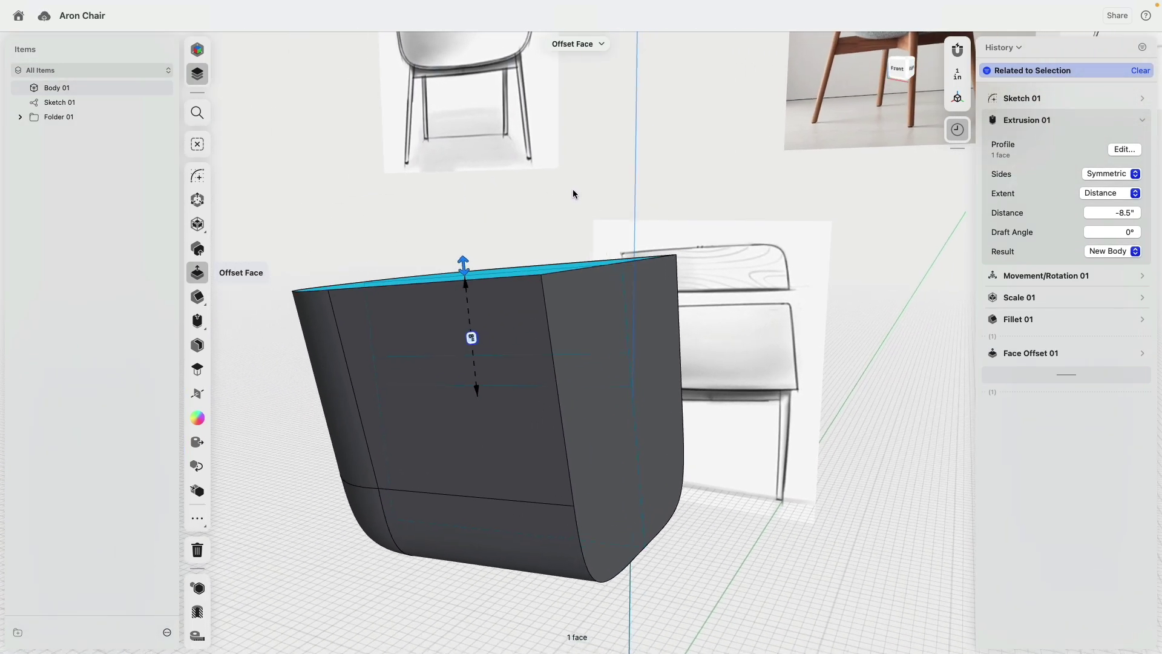
pyautogui.moveTo(1100, 382)
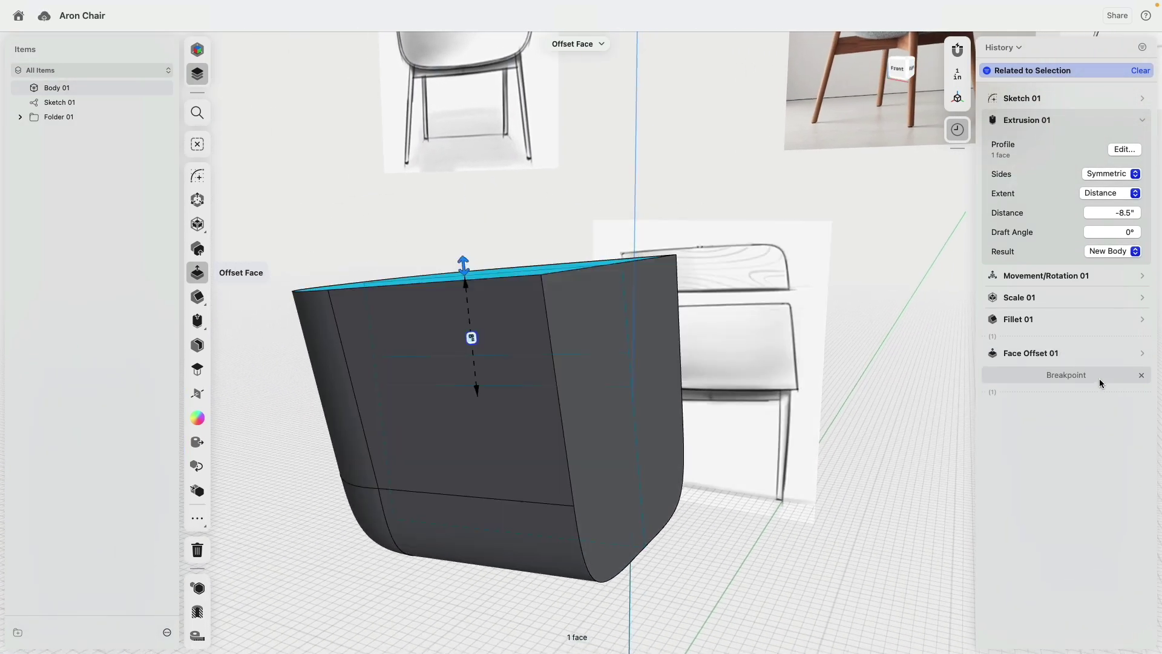
pyautogui.click(1142, 376)
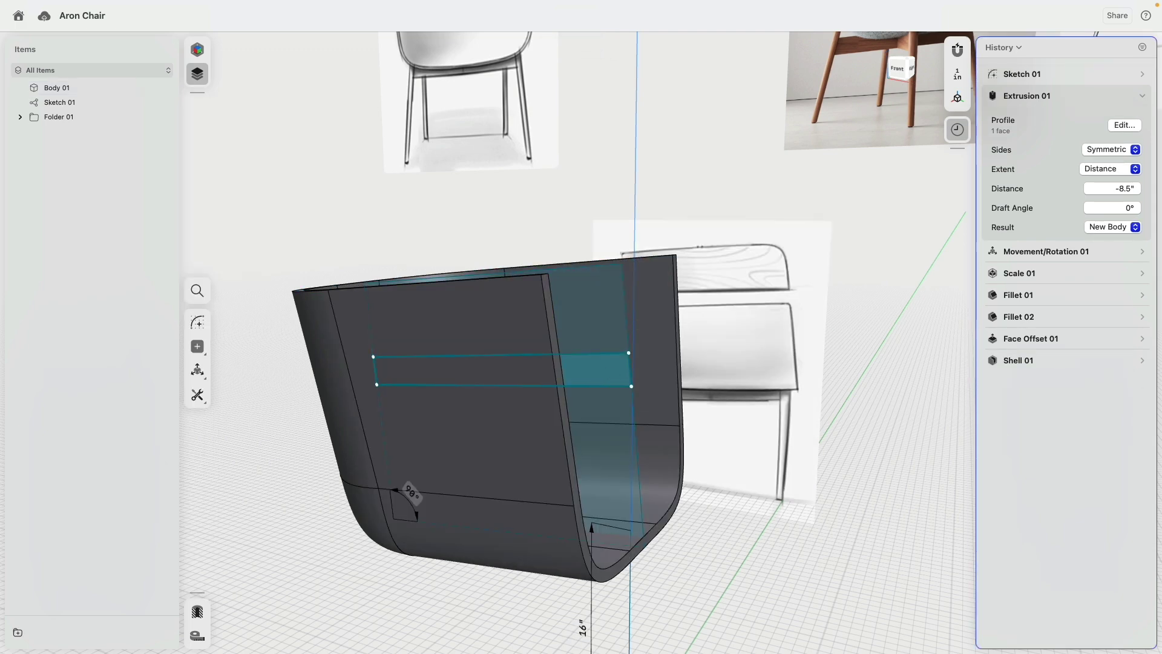
# Step: Extrude the narrow gap strip between seat and backrest symmetrically by 12.375 inches as a new body
pyautogui.click(606, 373)
pyautogui.moveTo(599, 343); pyautogui.dragTo(528, 350, button='right')
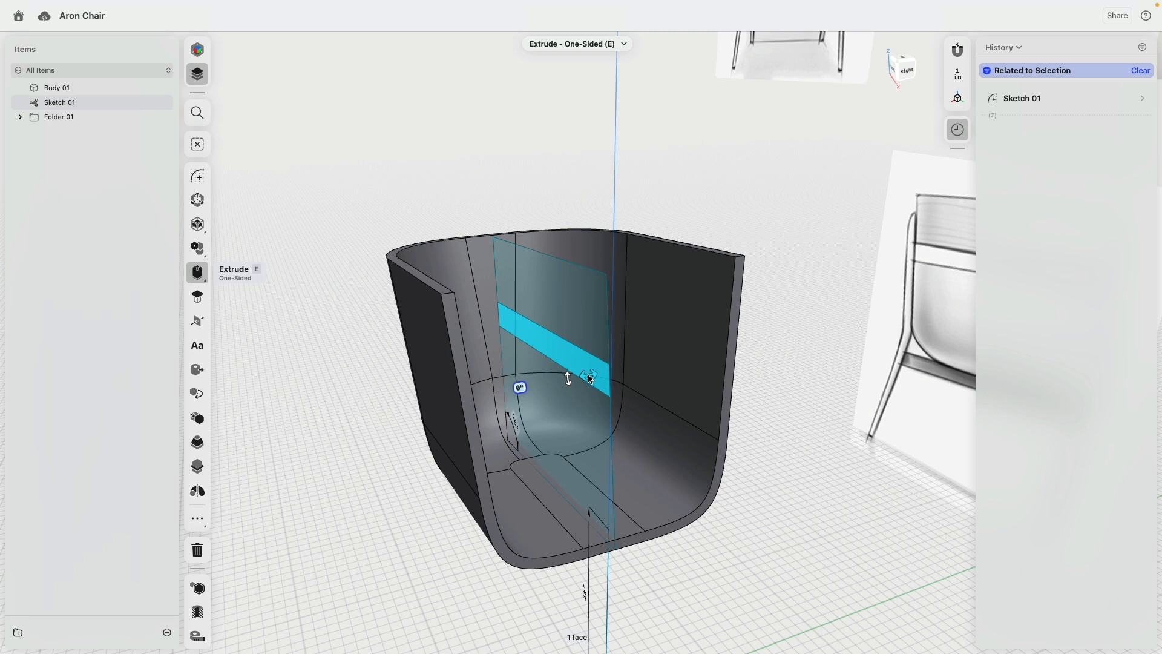
pyautogui.moveTo(591, 380); pyautogui.dragTo(434, 411)
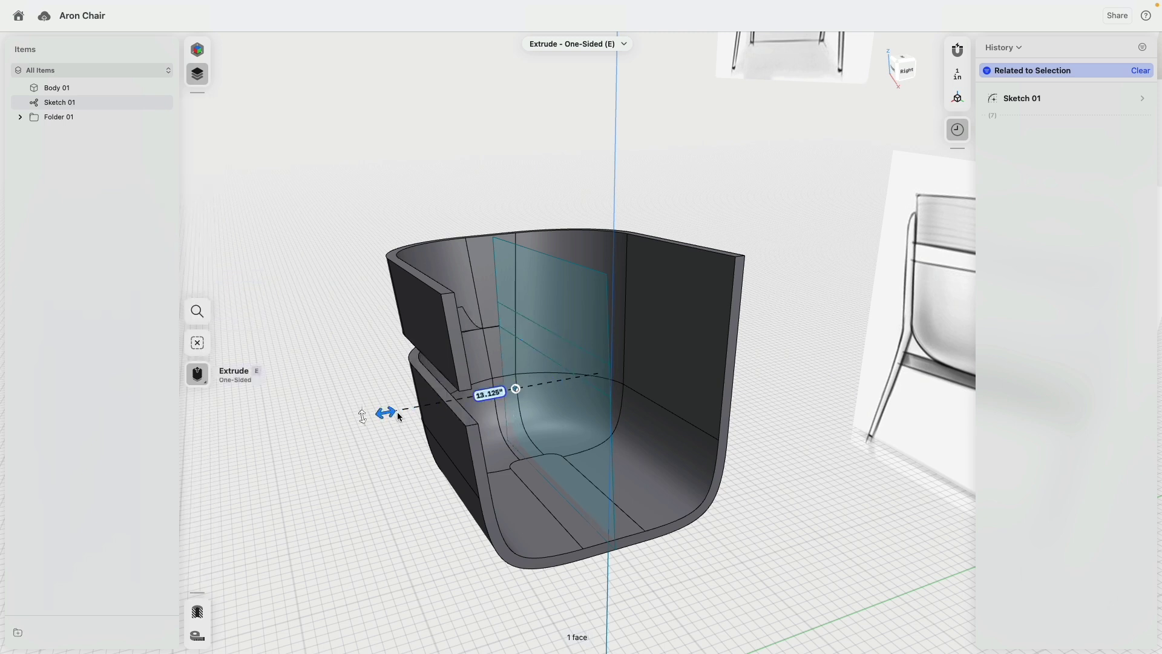
pyautogui.click(522, 388)
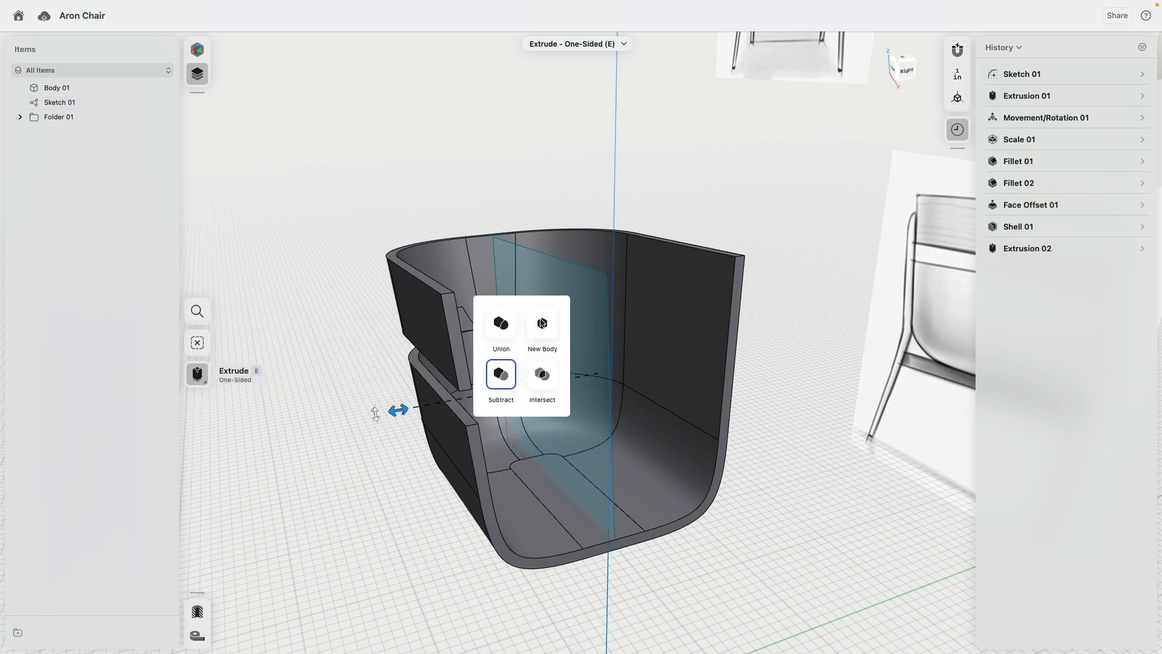
pyautogui.click(542, 330)
pyautogui.click(1152, 132)
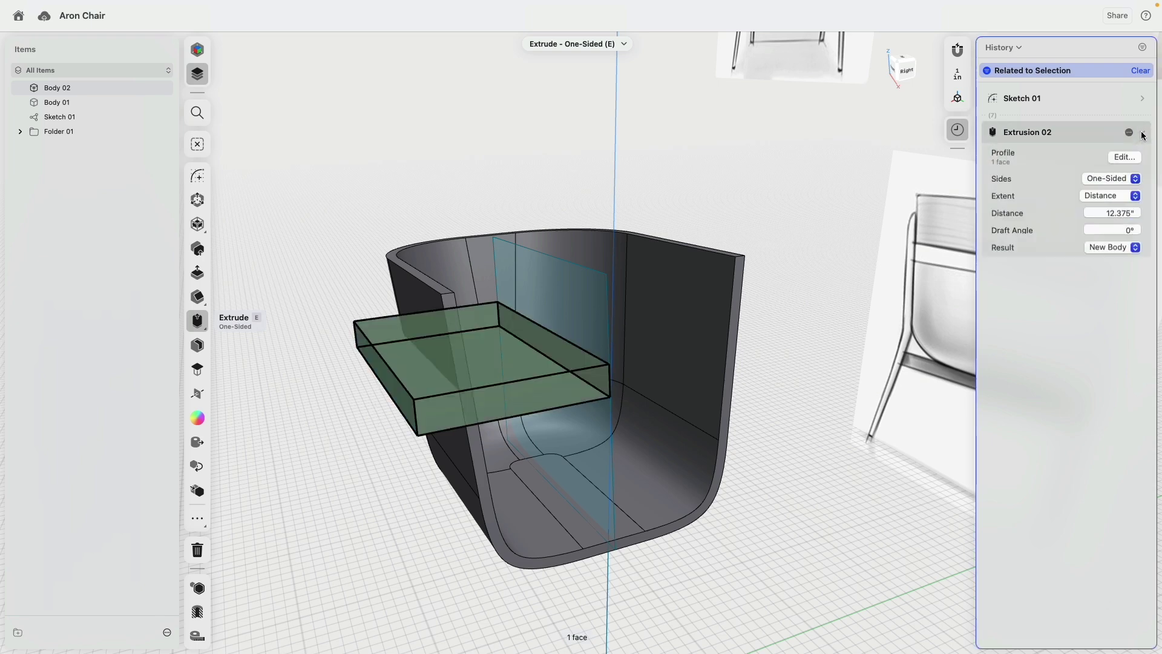
pyautogui.click(1129, 186)
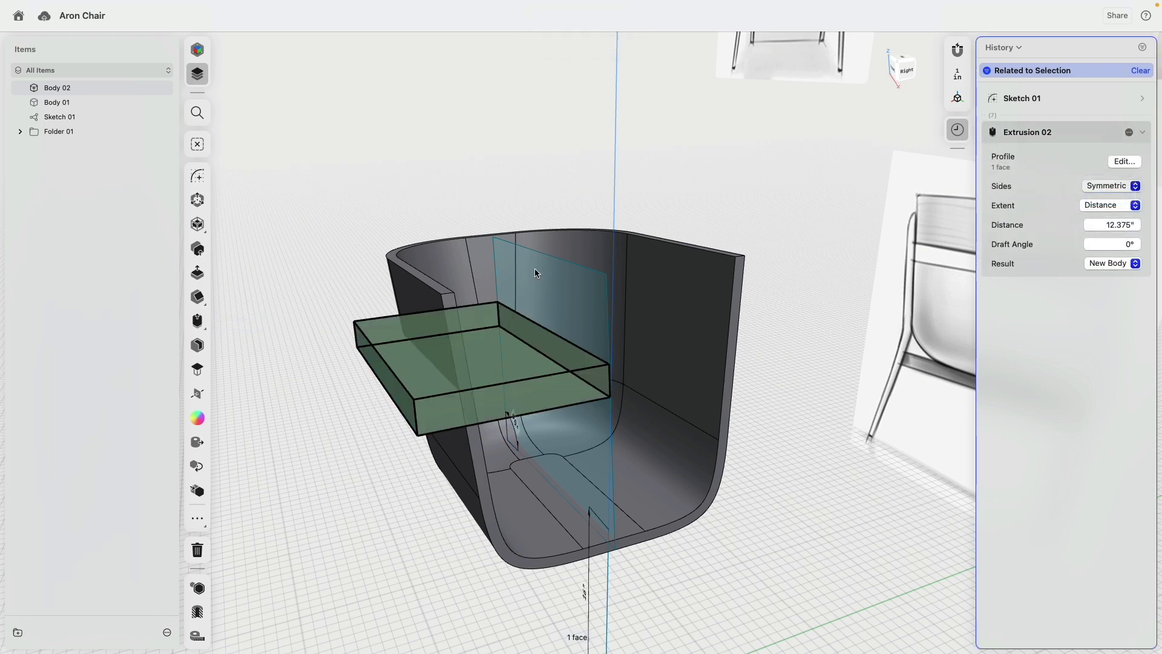
# Step: Offset the strip block's back and front faces outward so it extends beyond the seat shell on both ends
pyautogui.moveTo(448, 268); pyautogui.dragTo(668, 230, button='right')
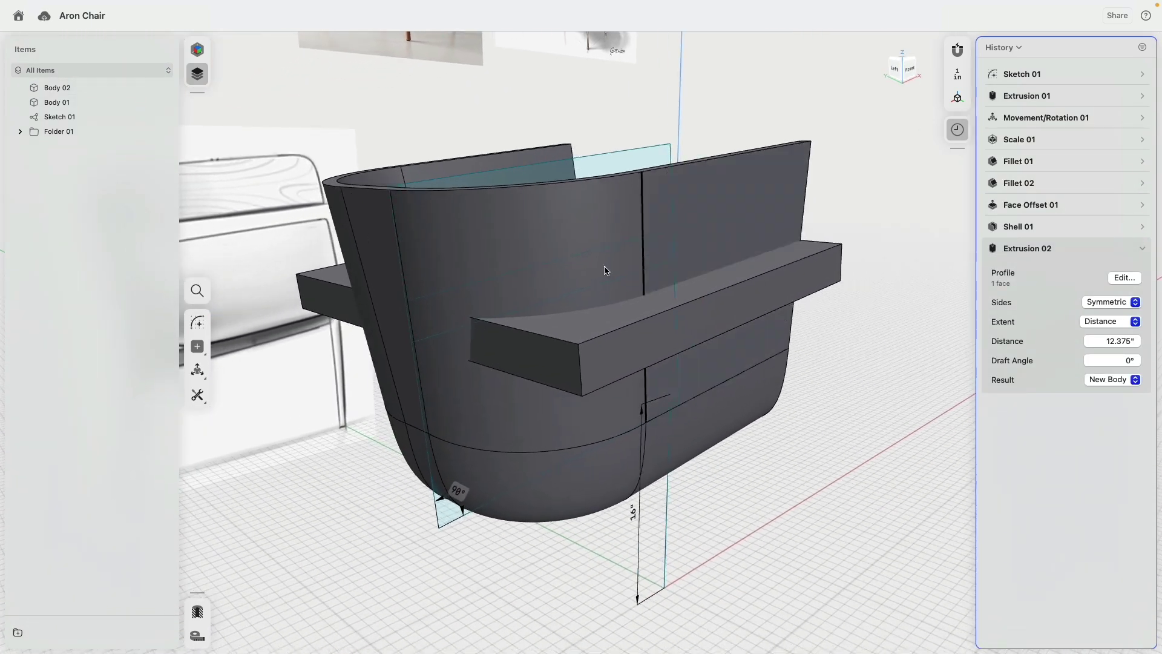
pyautogui.click(516, 350)
pyautogui.moveTo(508, 352); pyautogui.dragTo(448, 374)
pyautogui.scroll(-3, 452, 372)
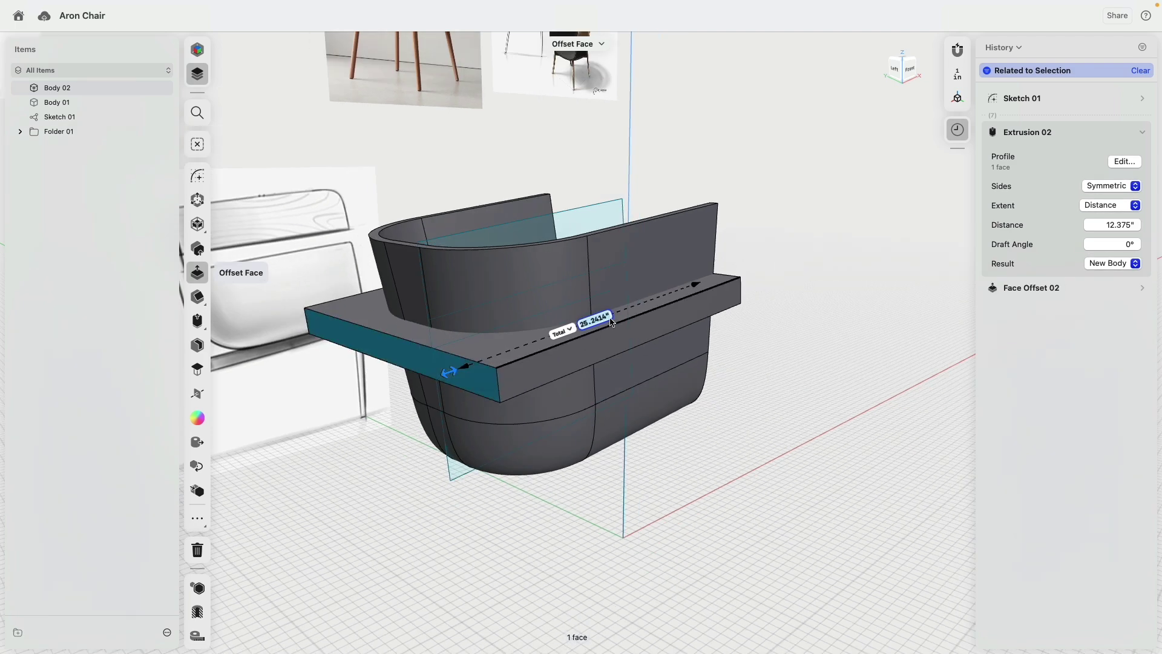
pyautogui.moveTo(626, 320); pyautogui.dragTo(537, 329, button='right')
pyautogui.moveTo(879, 361); pyautogui.dragTo(896, 366)
# Step: Subtract the strip block from the seat shell to split it into a backrest band and a lower seat
pyautogui.doubleClick(799, 421)
pyautogui.doubleClick(604, 327)
pyautogui.click(605, 330)
pyautogui.click(197, 322)
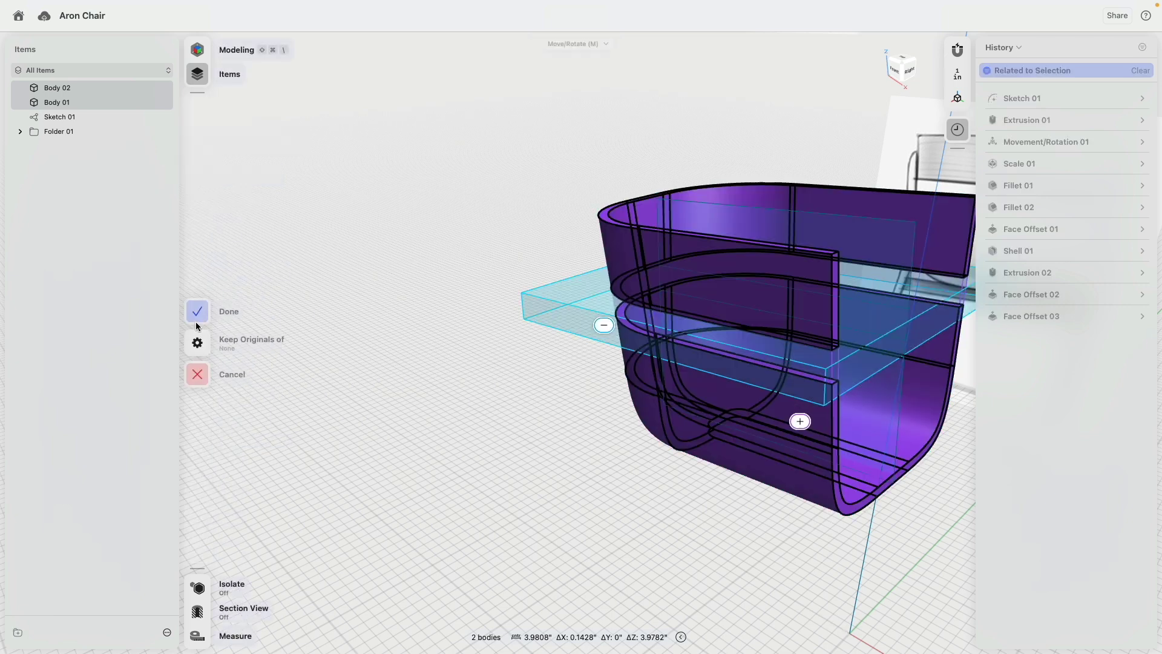
pyautogui.click(197, 312)
# Step: Examine the separated backrest and seat against the side-profile reference sketch in the straight front view
pyautogui.moveTo(680, 390); pyautogui.dragTo(580, 339, button='right')
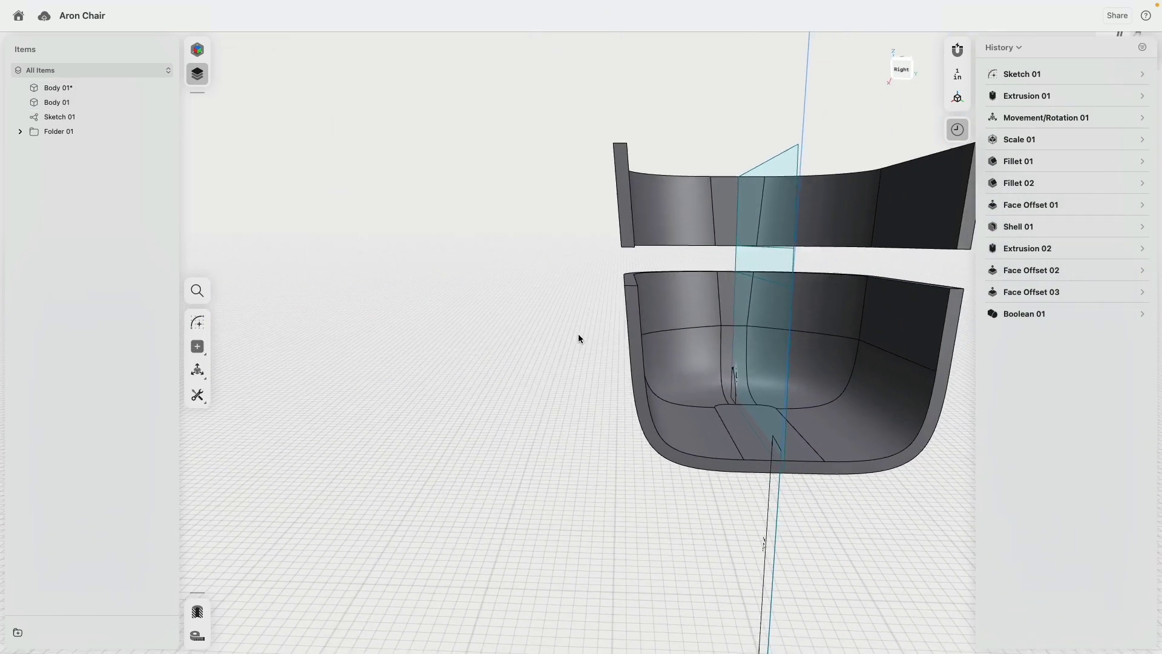
pyautogui.moveTo(605, 270); pyautogui.dragTo(583, 225, button='right')
pyautogui.click(583, 225)
pyautogui.click(514, 349)
pyautogui.moveTo(514, 350); pyautogui.dragTo(475, 355, button='right')
pyautogui.click(906, 72)
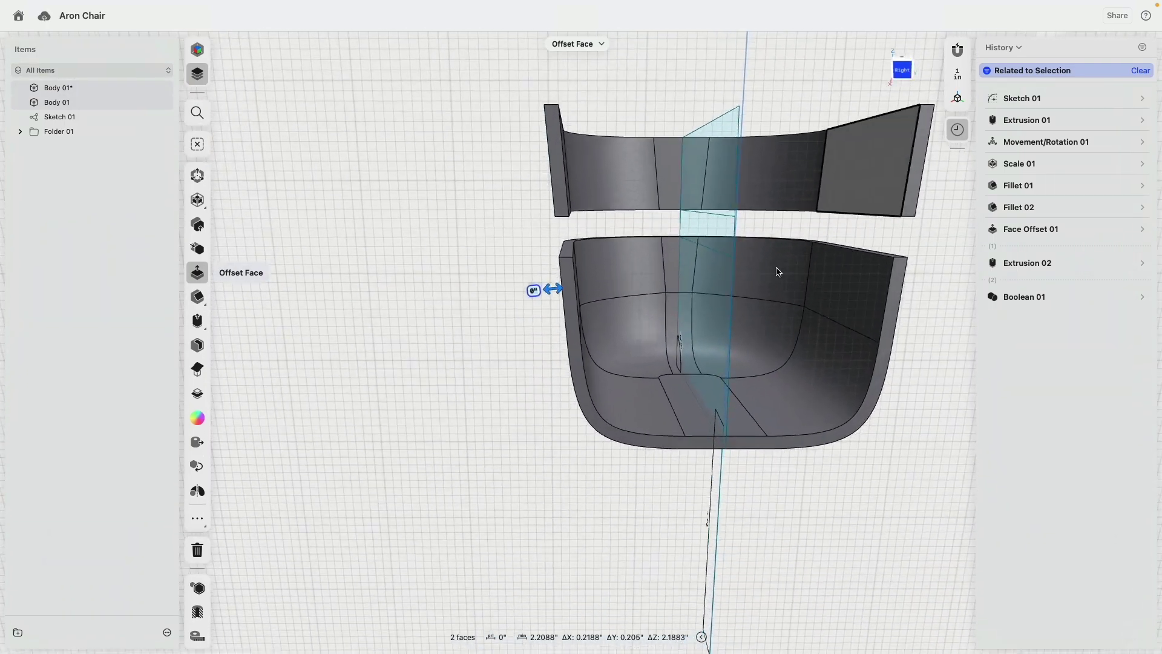
pyautogui.scroll(-5, 674, 398)
pyautogui.moveTo(591, 416); pyautogui.dragTo(679, 423, button='right')
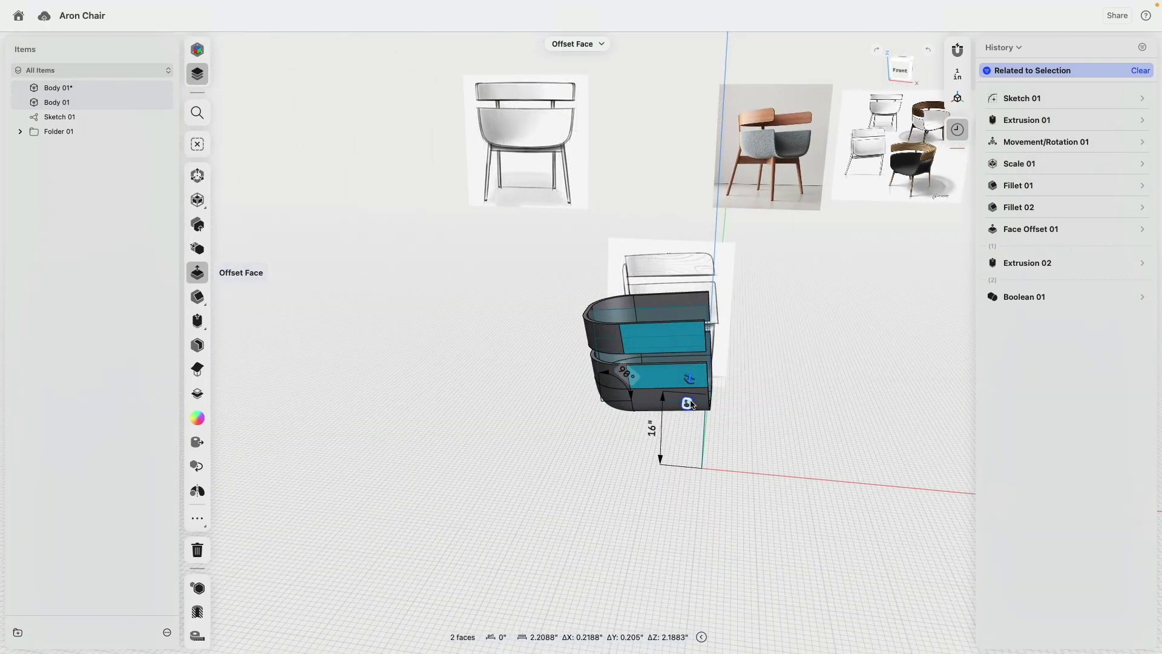
pyautogui.click(900, 70)
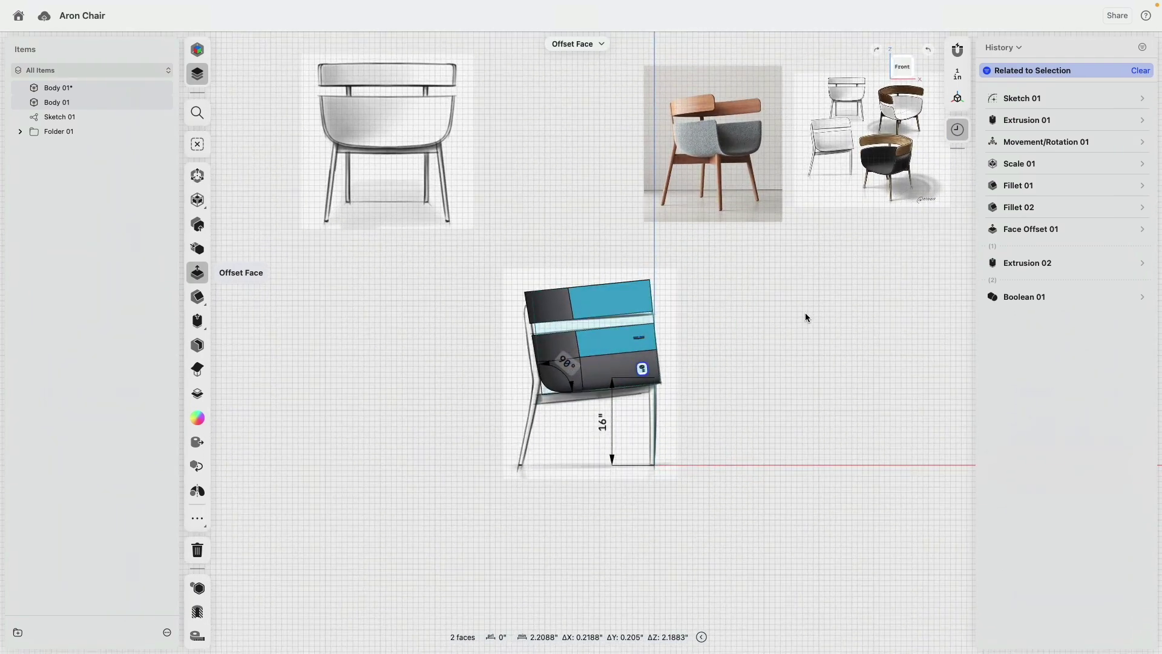
pyautogui.scroll(3, 644, 383)
pyautogui.scroll(5, 655, 181)
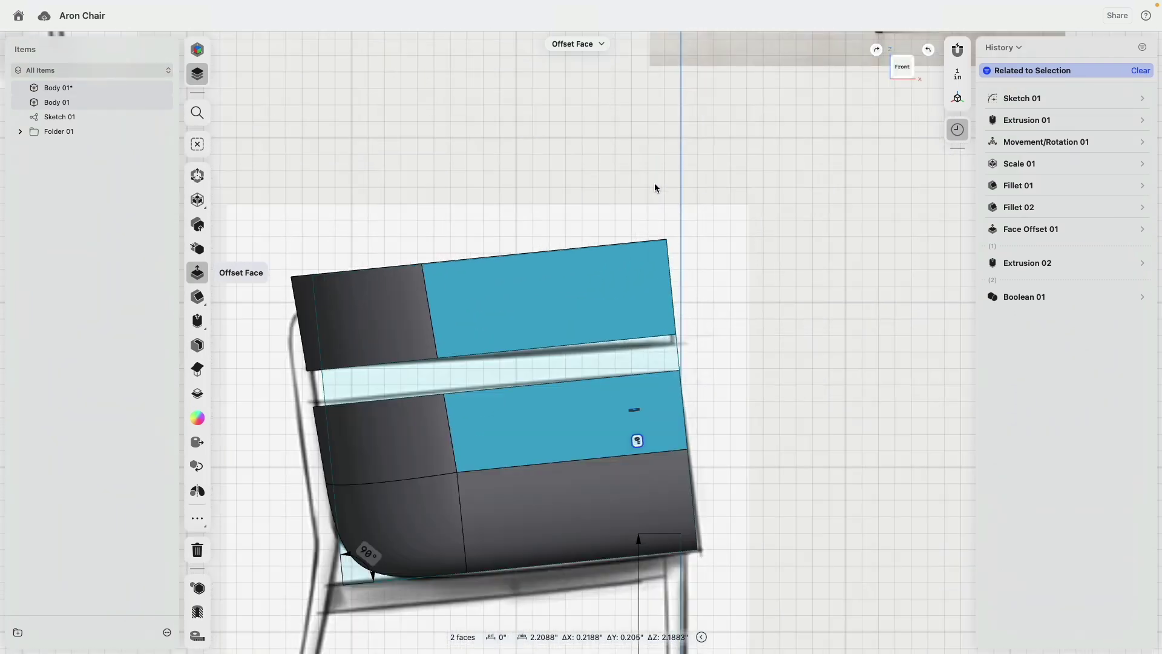
pyautogui.scroll(-1, 656, 189)
# Step: Hide and show the seat and backrest bodies in turn to compare each with the reference sketch underneath
pyautogui.click(163, 89)
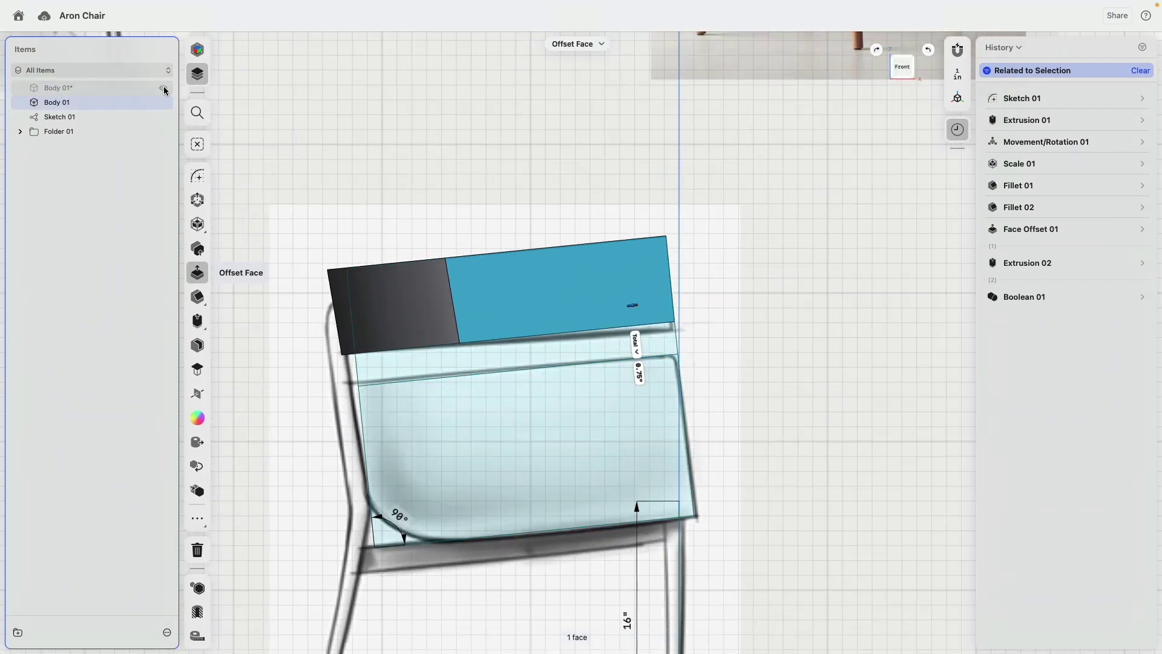
pyautogui.click(163, 88)
pyautogui.click(162, 103)
pyautogui.click(162, 102)
pyautogui.click(163, 102)
pyautogui.click(163, 103)
pyautogui.moveTo(610, 128); pyautogui.dragTo(560, 187, button='right')
pyautogui.scroll(-6, 562, 190)
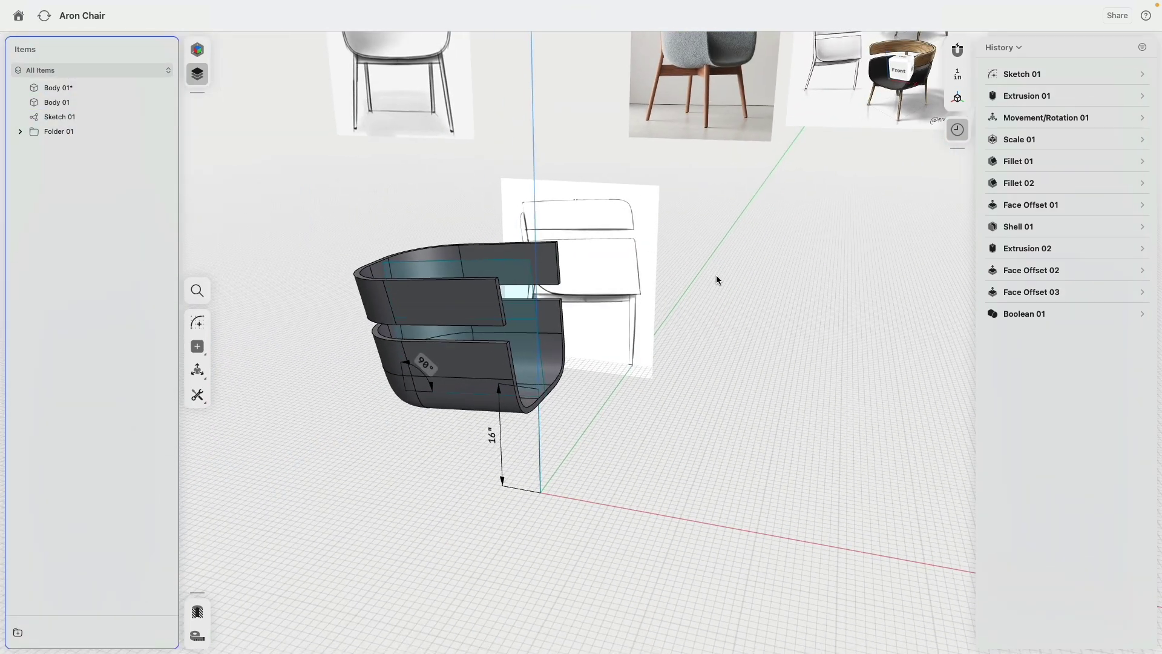
# Step: Edit the first face offset in the history to lower the backrest's top face, setting it to about 6.3 inches
pyautogui.click(1034, 278)
pyautogui.click(1033, 293)
pyautogui.click(1021, 251)
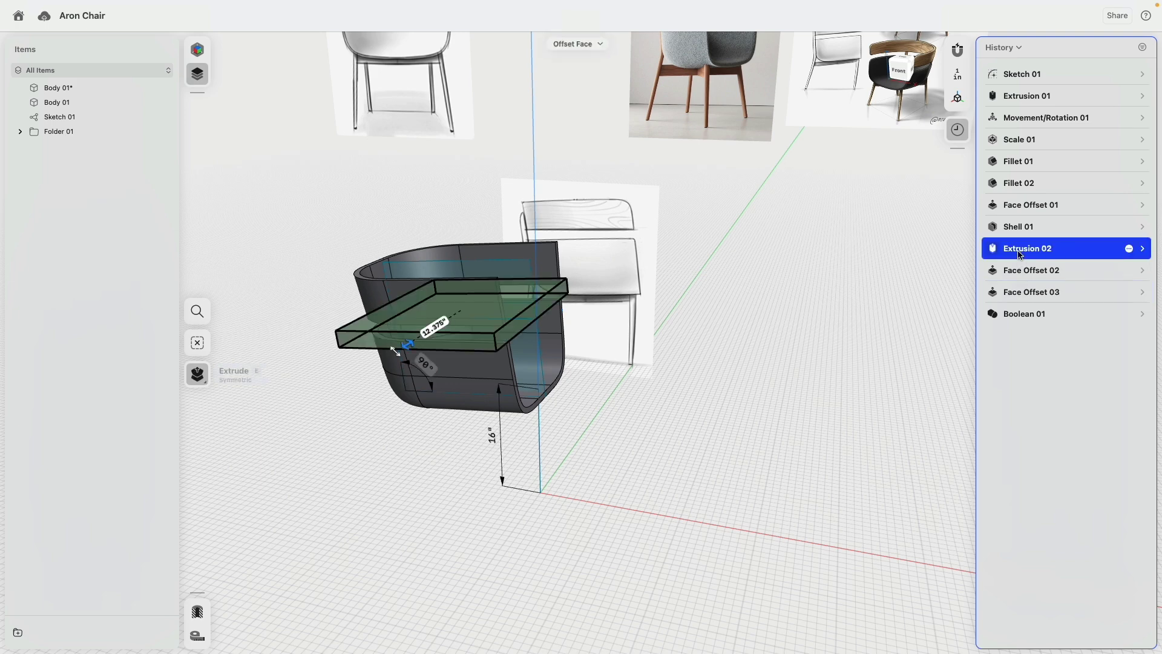
pyautogui.click(1023, 208)
pyautogui.moveTo(424, 244); pyautogui.dragTo(431, 265)
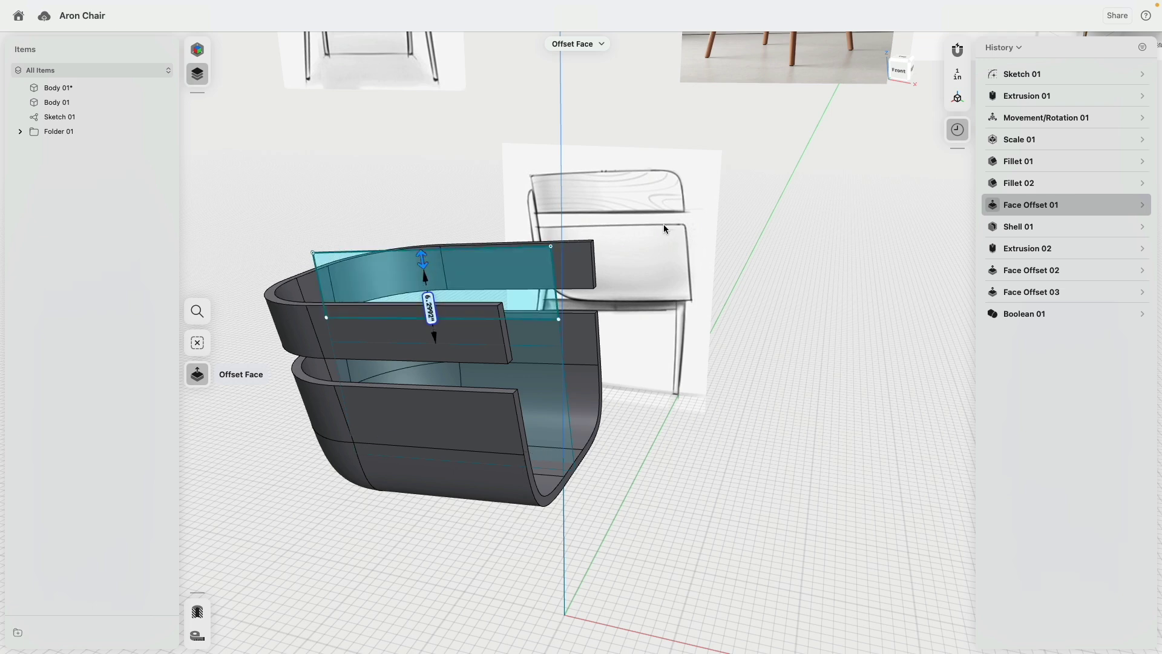
pyautogui.click(840, 198)
# Step: Fillet the backrest's two upper front corner edges with a large radius like the sketch, and adjust the fillet's curvature
pyautogui.moveTo(811, 196)
pyautogui.mouseDown(button='right')
pyautogui.moveTo(747, 191)
pyautogui.moveTo(760, 205)
pyautogui.moveTo(765, 193)
pyautogui.mouseUp(button='right')
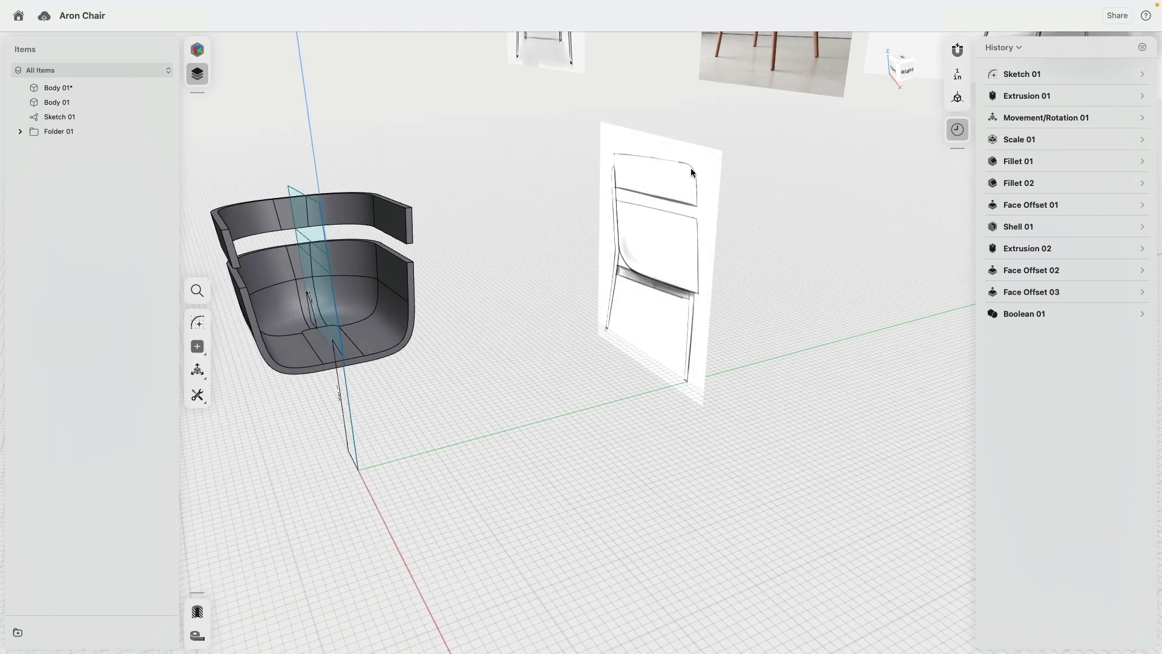
pyautogui.scroll(4, 690, 172)
pyautogui.moveTo(575, 201); pyautogui.dragTo(626, 196, button='right')
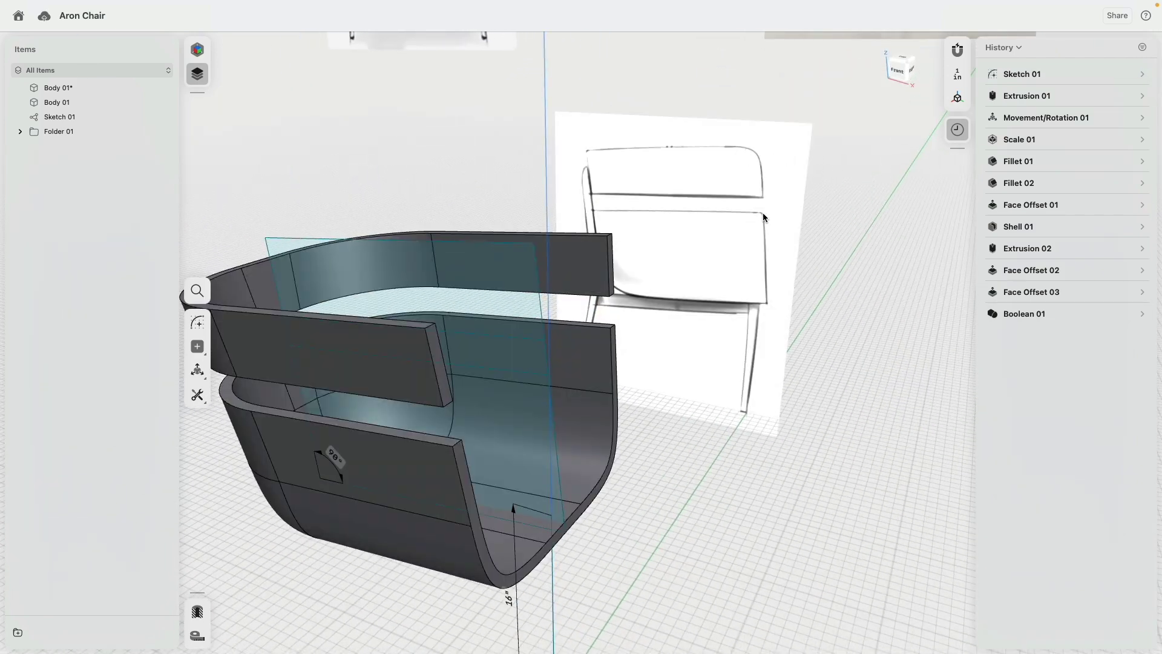
pyautogui.scroll(5, 403, 319)
pyautogui.click(452, 329)
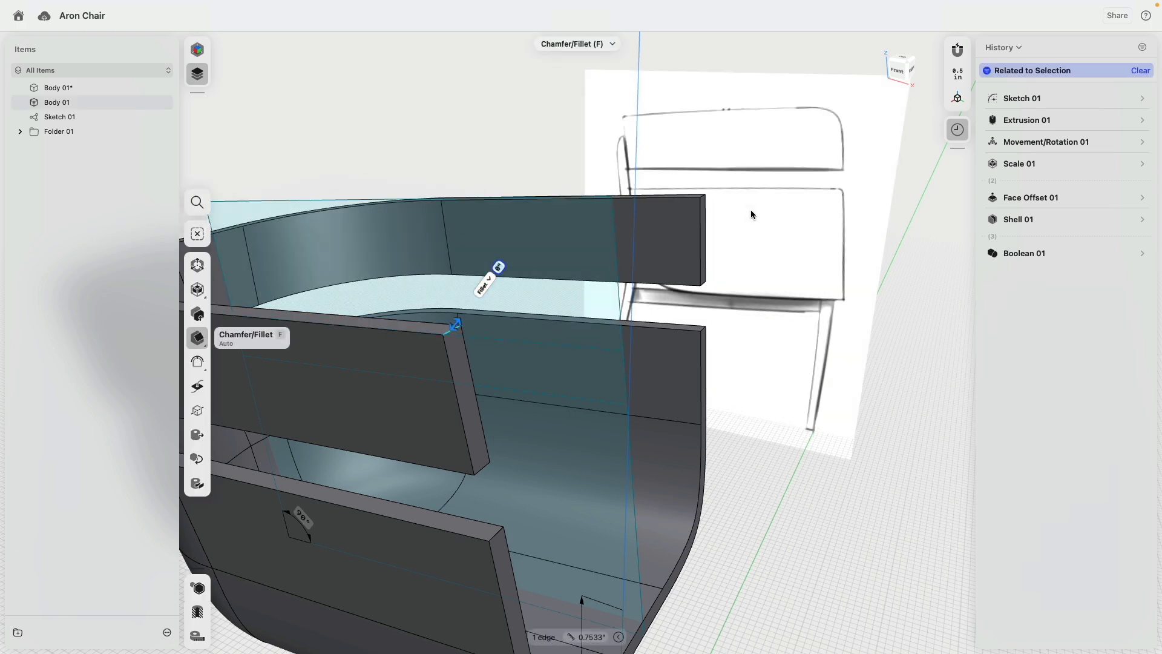
pyautogui.moveTo(751, 211); pyautogui.dragTo(710, 228, button='right')
pyautogui.click(383, 268)
pyautogui.moveTo(387, 267)
pyautogui.mouseDown(button='right')
pyautogui.moveTo(453, 241)
pyautogui.moveTo(398, 259)
pyautogui.mouseUp(button='right')
pyautogui.moveTo(393, 260); pyautogui.dragTo(420, 234)
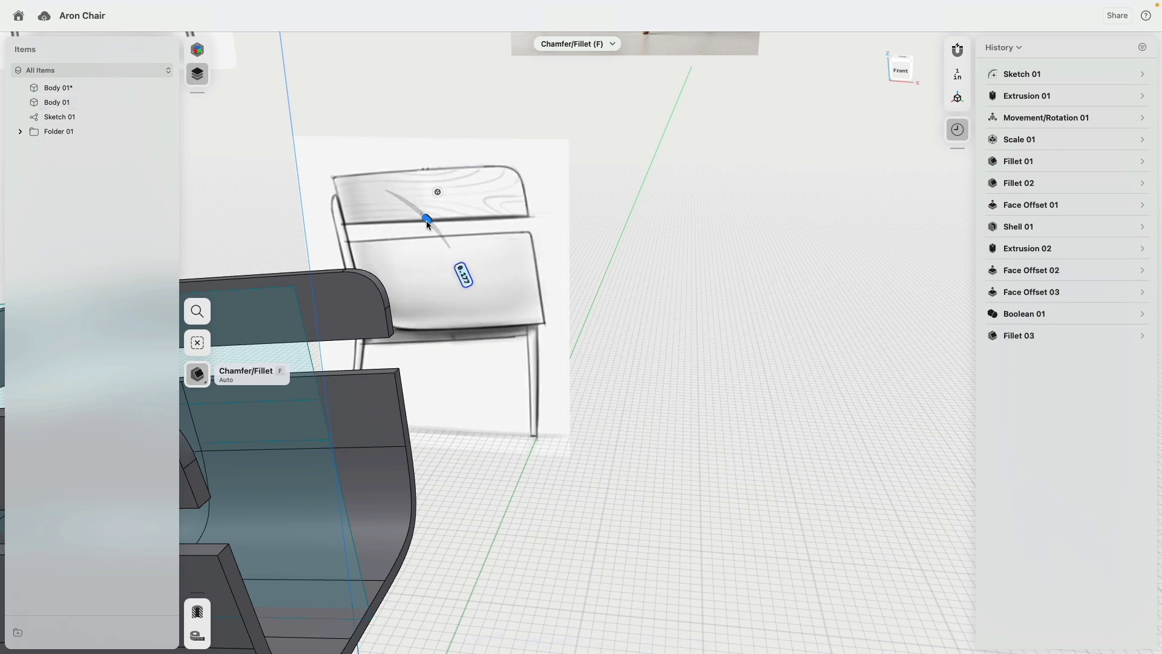
pyautogui.moveTo(426, 219)
pyautogui.mouseDown(button='right')
pyautogui.moveTo(465, 328)
pyautogui.moveTo(481, 287)
pyautogui.mouseUp(button='right')
pyautogui.moveTo(466, 239); pyautogui.dragTo(446, 213, button='right')
pyautogui.click(440, 207)
# Step: Fillet the lower seat's two upper front corner edges with a 1-inch radius and a curvature of about 0.226
pyautogui.moveTo(492, 418); pyautogui.dragTo(441, 532, button='middle')
pyautogui.scroll(5, 532, 214)
pyautogui.click(534, 213)
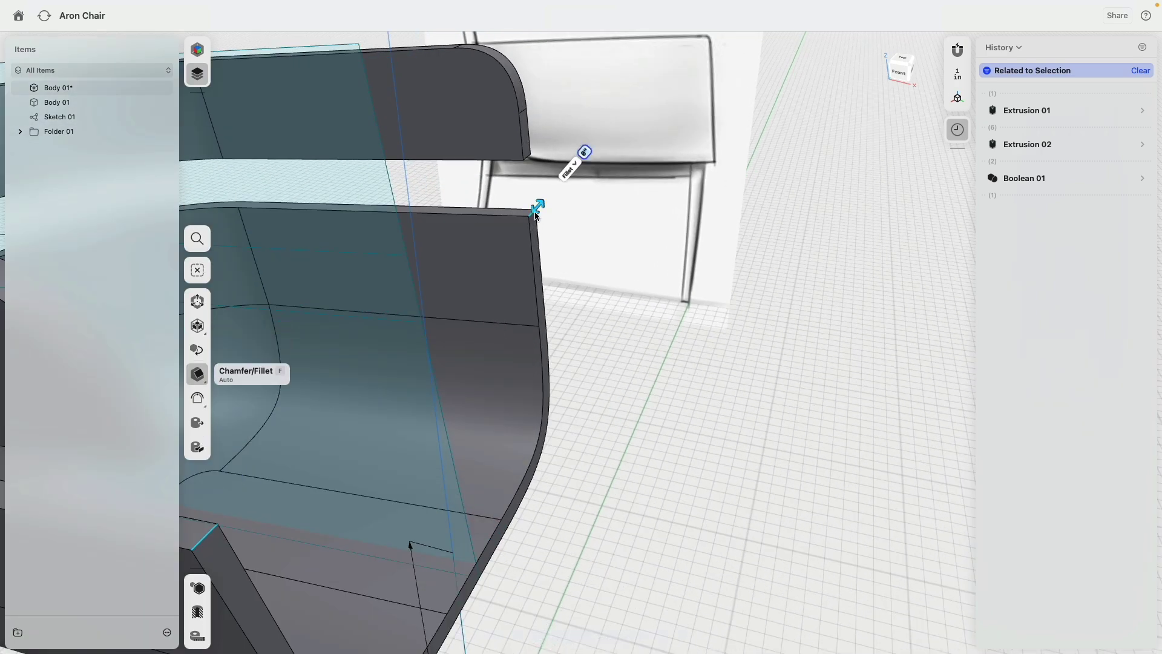
pyautogui.moveTo(536, 216); pyautogui.dragTo(543, 203)
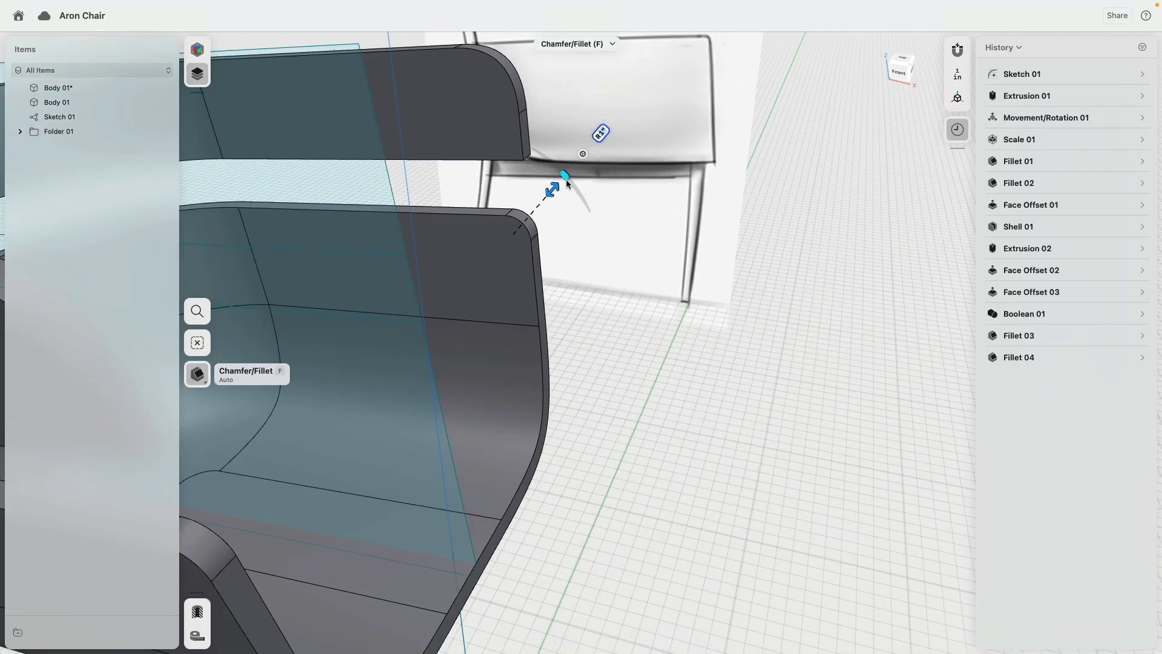
pyautogui.moveTo(570, 180); pyautogui.dragTo(571, 183)
pyautogui.scroll(-10, 670, 340)
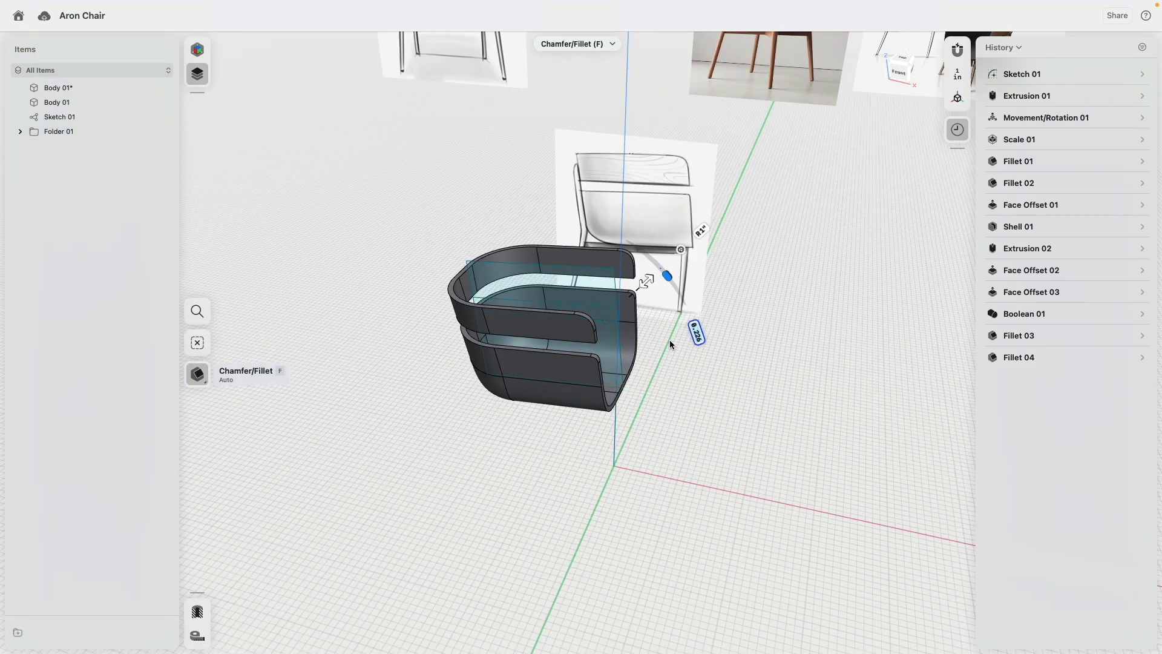
pyautogui.click(746, 396)
# Step: Offset all ten inner faces of the lower seat shell inward by 0.25 inch to thicken it
pyautogui.moveTo(747, 396); pyautogui.dragTo(631, 372, button='right')
pyautogui.scroll(5, 648, 369)
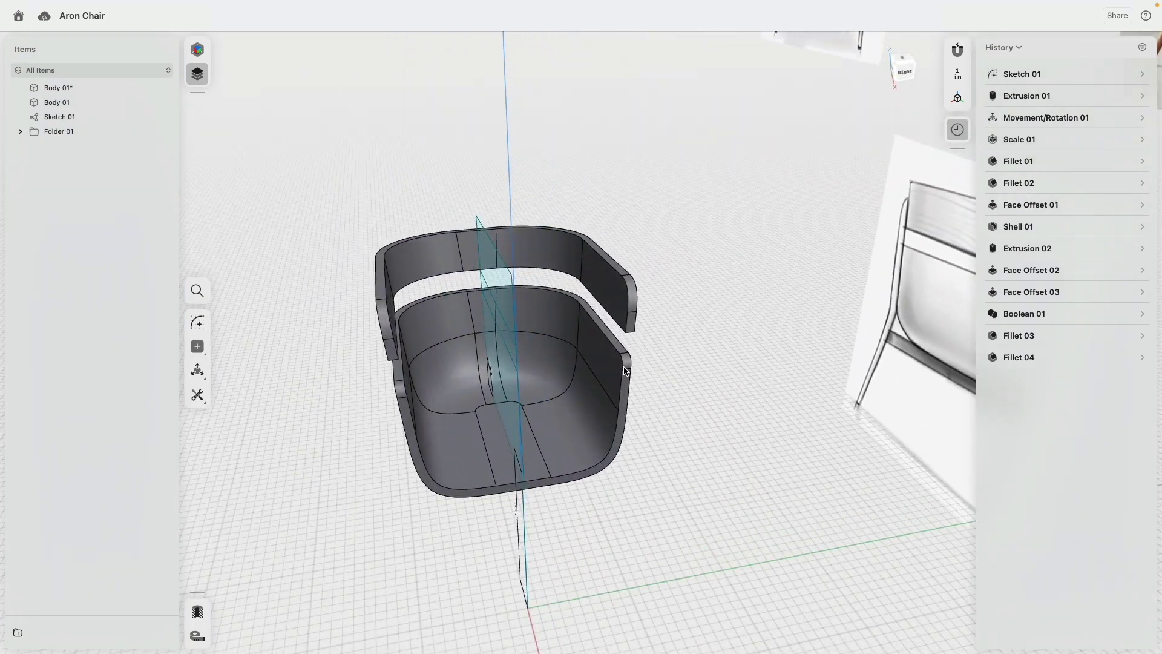
pyautogui.click(605, 365)
pyautogui.moveTo(597, 365); pyautogui.dragTo(595, 365)
pyautogui.click(582, 406)
pyautogui.click(550, 374)
pyautogui.click(545, 319)
pyautogui.click(477, 319)
pyautogui.click(449, 322)
pyautogui.click(448, 410)
pyautogui.click(473, 448)
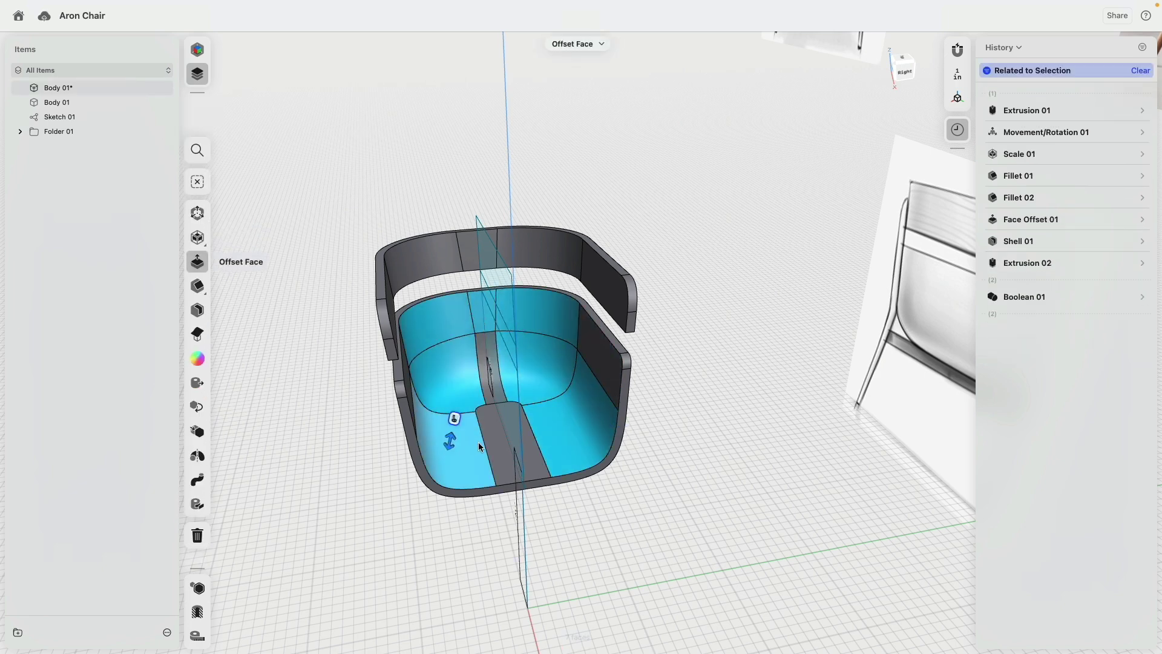
pyautogui.click(492, 426)
pyautogui.click(484, 354)
pyautogui.hscroll(10, 483, 355)
pyautogui.click(353, 362)
pyautogui.moveTo(355, 364); pyautogui.dragTo(366, 367)
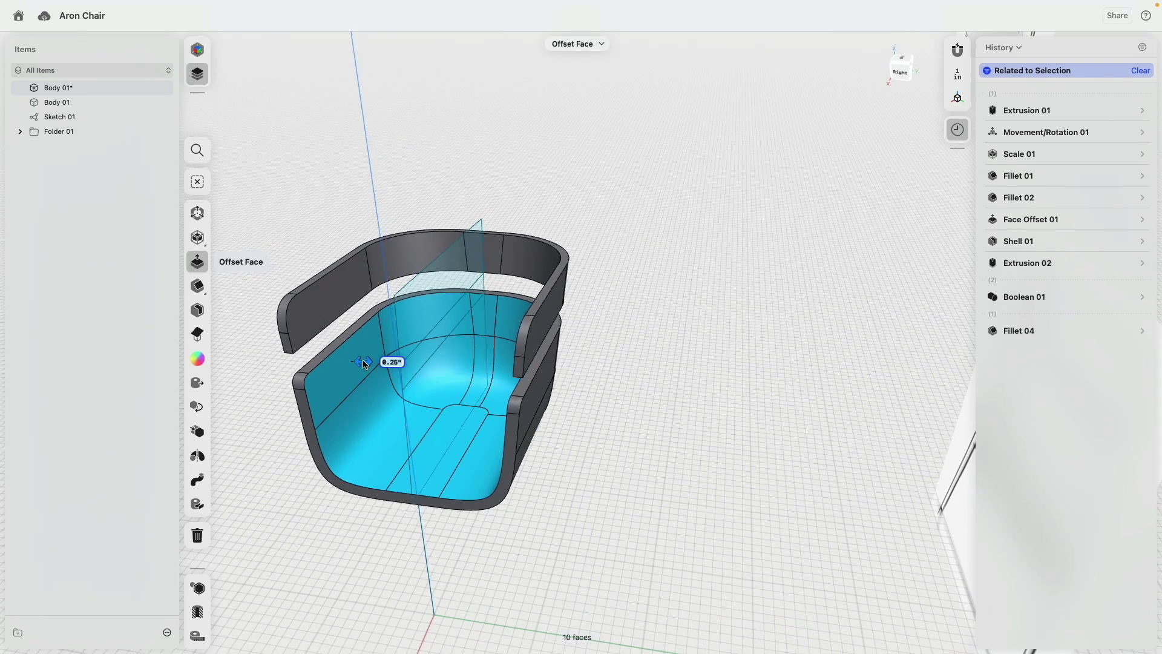
pyautogui.hscroll(-10, 359, 341)
pyautogui.scroll(8, 549, 344)
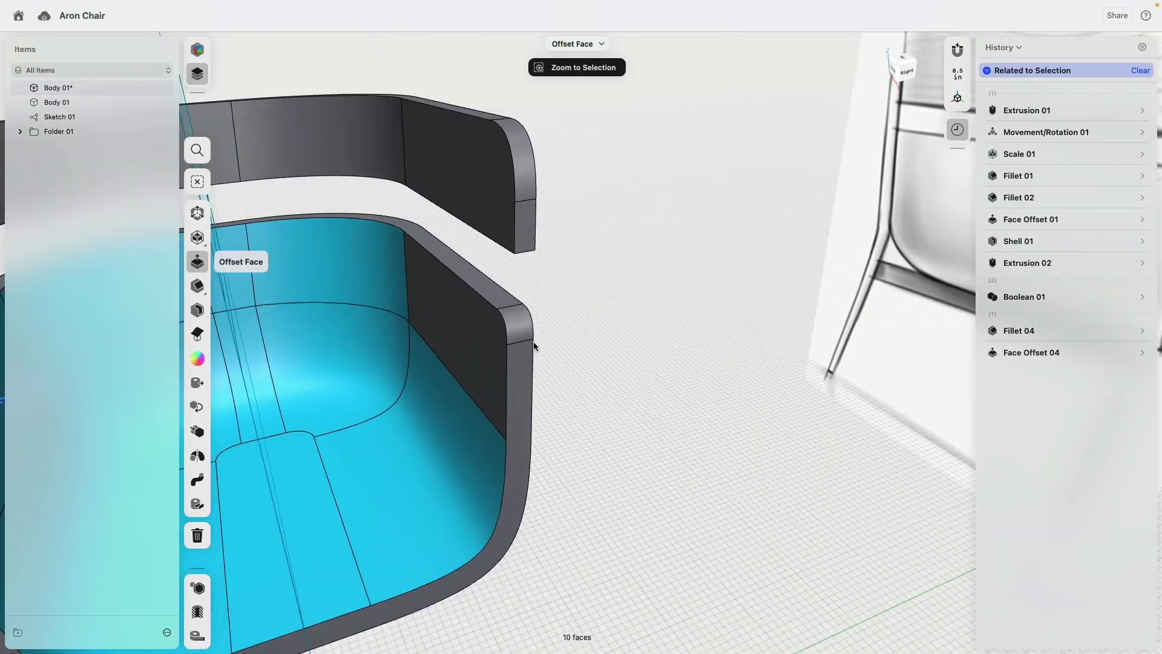
# Step: Fillet the rim edges of the lower seat shell to round over its full thickness
pyautogui.click(506, 363)
pyautogui.scroll(8, 575, 370)
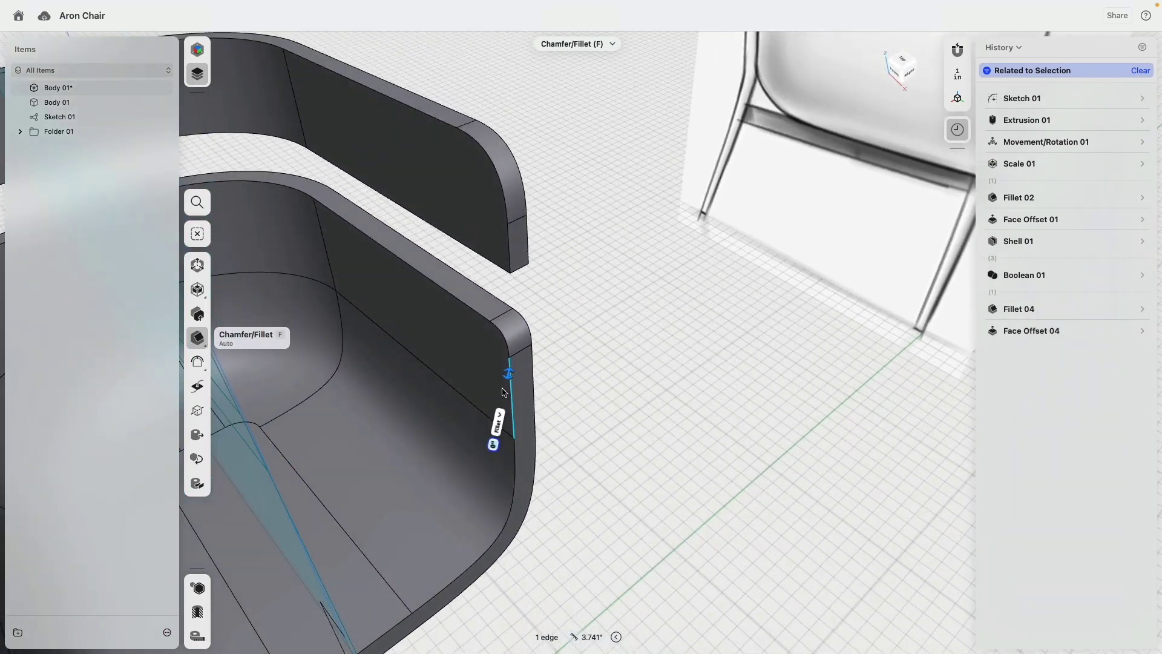
pyautogui.moveTo(509, 374); pyautogui.dragTo(508, 384)
pyautogui.moveTo(551, 382)
pyautogui.mouseDown(button='right')
pyautogui.moveTo(552, 341)
pyautogui.moveTo(536, 341)
pyautogui.moveTo(552, 374)
pyautogui.moveTo(568, 369)
pyautogui.mouseUp(button='right')
pyautogui.scroll(-3, 537, 340)
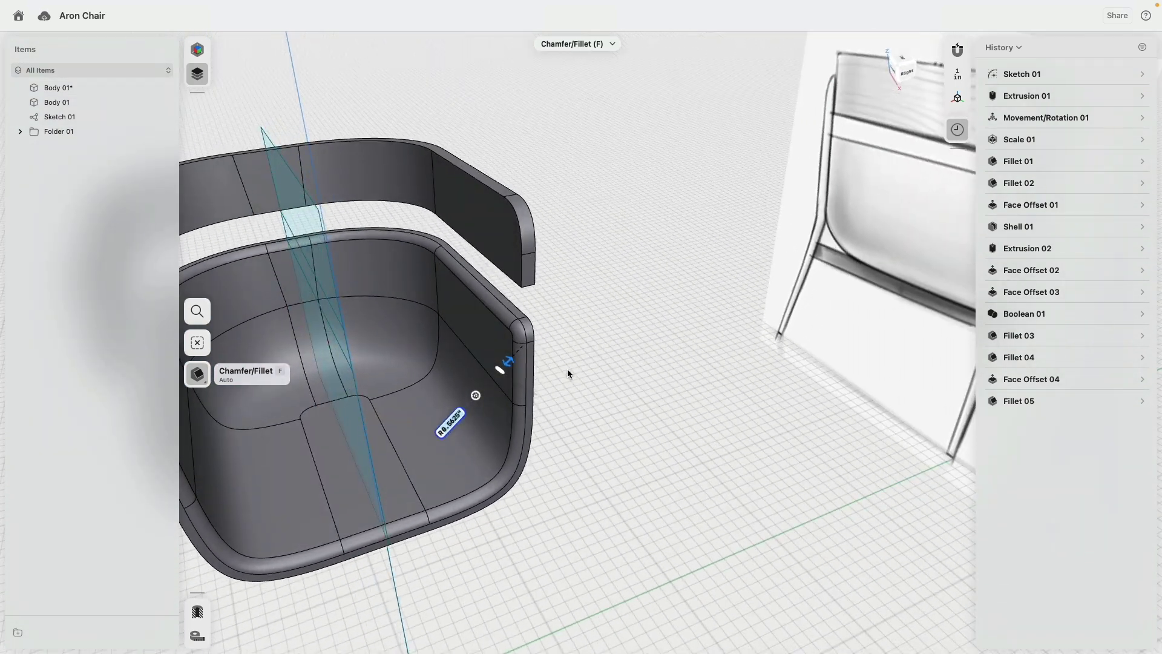
# Step: Fillet the backrest's two lower front corner edges with a radius of about 0.25 inch
pyautogui.moveTo(554, 306); pyautogui.dragTo(580, 294, button='right')
pyautogui.click(531, 279)
pyautogui.hscroll(-10, 530, 279)
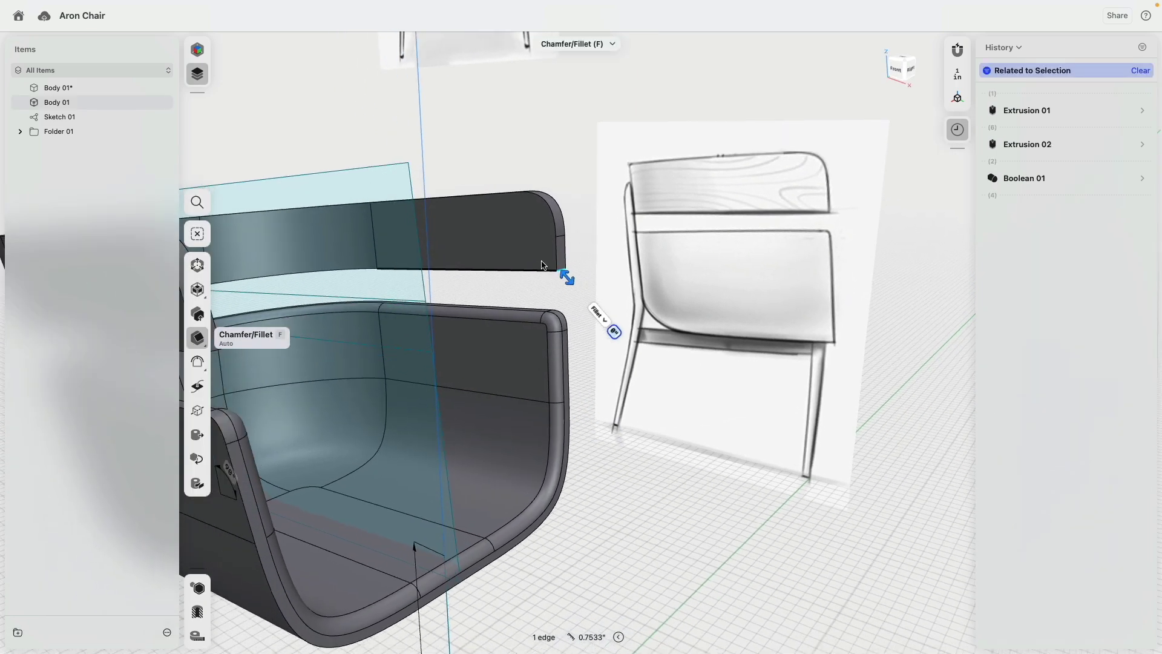
pyautogui.click(466, 332)
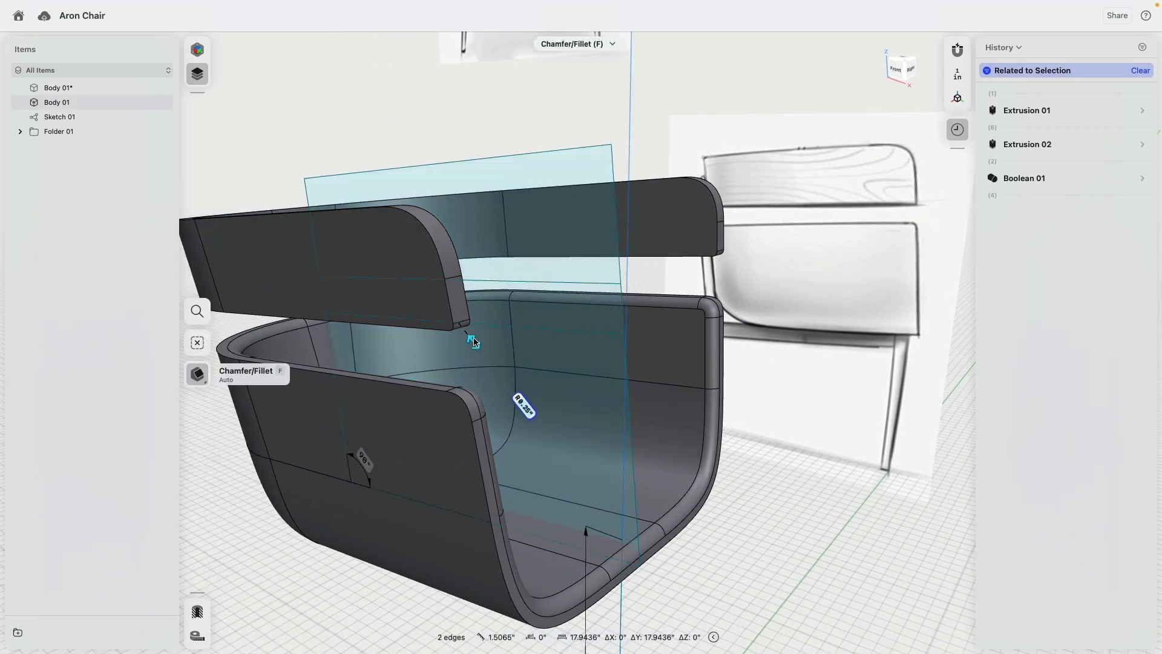
pyautogui.moveTo(474, 344); pyautogui.dragTo(474, 343)
# Step: Fillet the backrest's edge loop running around the inner face with a 0.1-inch radius
pyautogui.moveTo(474, 344); pyautogui.dragTo(405, 327, button='right')
pyautogui.click(467, 297)
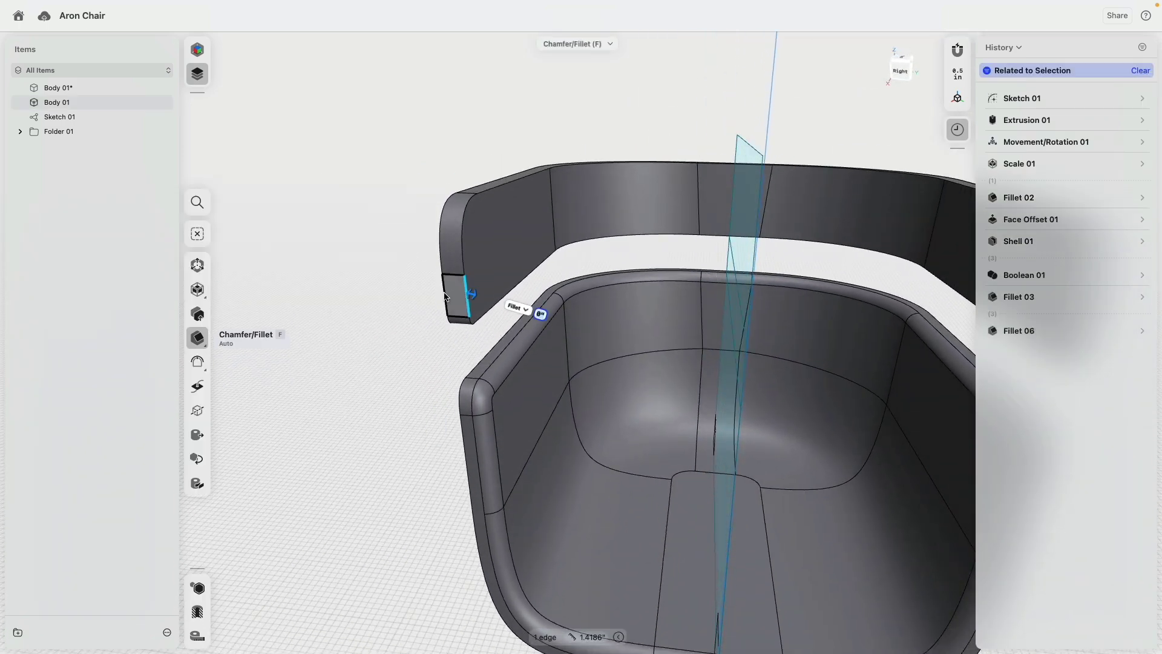
pyautogui.click(461, 392)
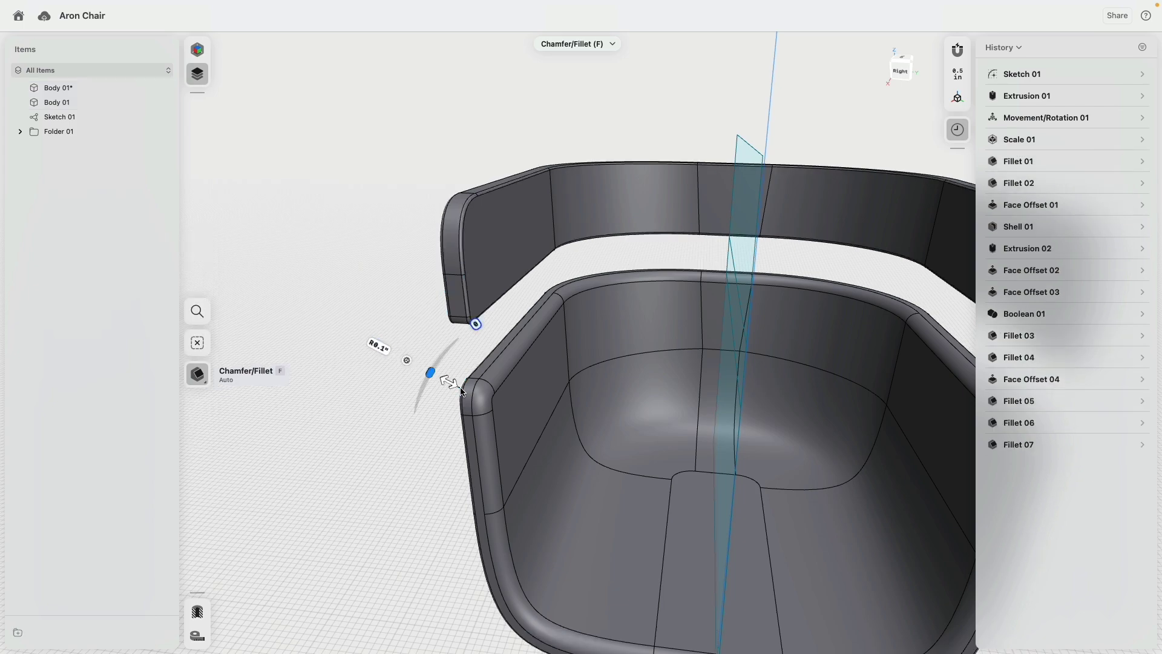
# Step: Examine the filleted backrest and seat from several angles alongside the reference images
pyautogui.scroll(-5, 432, 410)
pyautogui.moveTo(432, 410); pyautogui.dragTo(514, 456, button='right')
pyautogui.scroll(-5, 514, 456)
pyautogui.moveTo(643, 438); pyautogui.dragTo(591, 454, button='right')
pyautogui.moveTo(510, 256); pyautogui.dragTo(581, 303, button='right')
pyautogui.scroll(-3, 582, 303)
pyautogui.moveTo(627, 361); pyautogui.dragTo(637, 317, button='right')
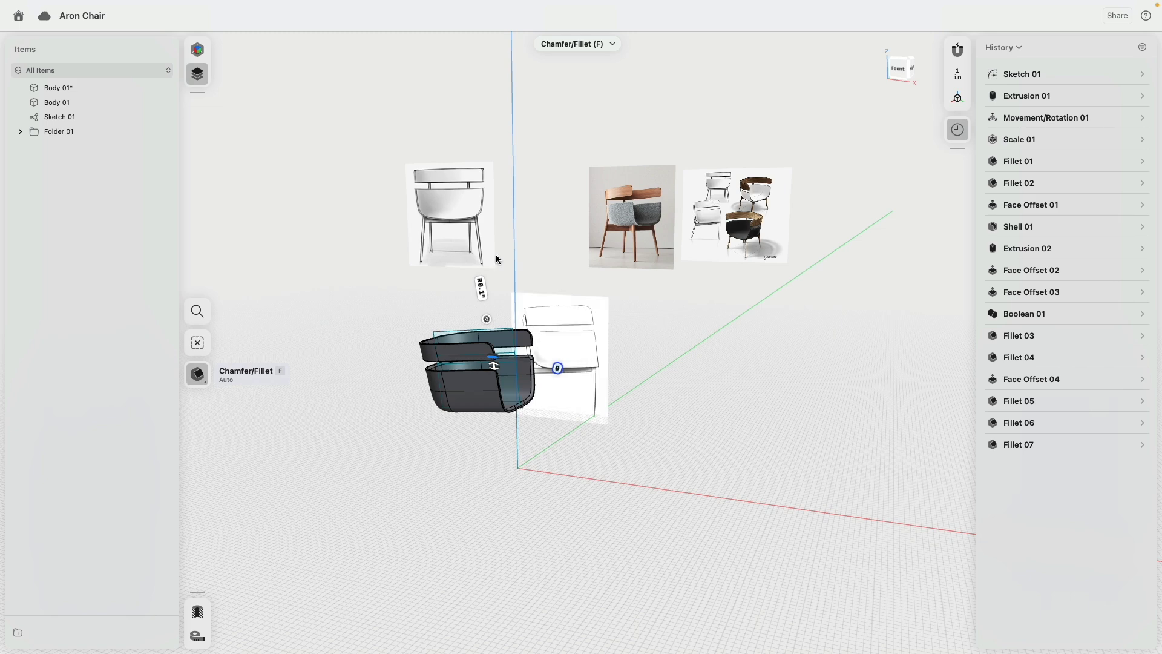
# Step: Switch to the visualization workspace and apply the Felt fabric material to the lower seat
pyautogui.click(197, 50)
pyautogui.click(45, 75)
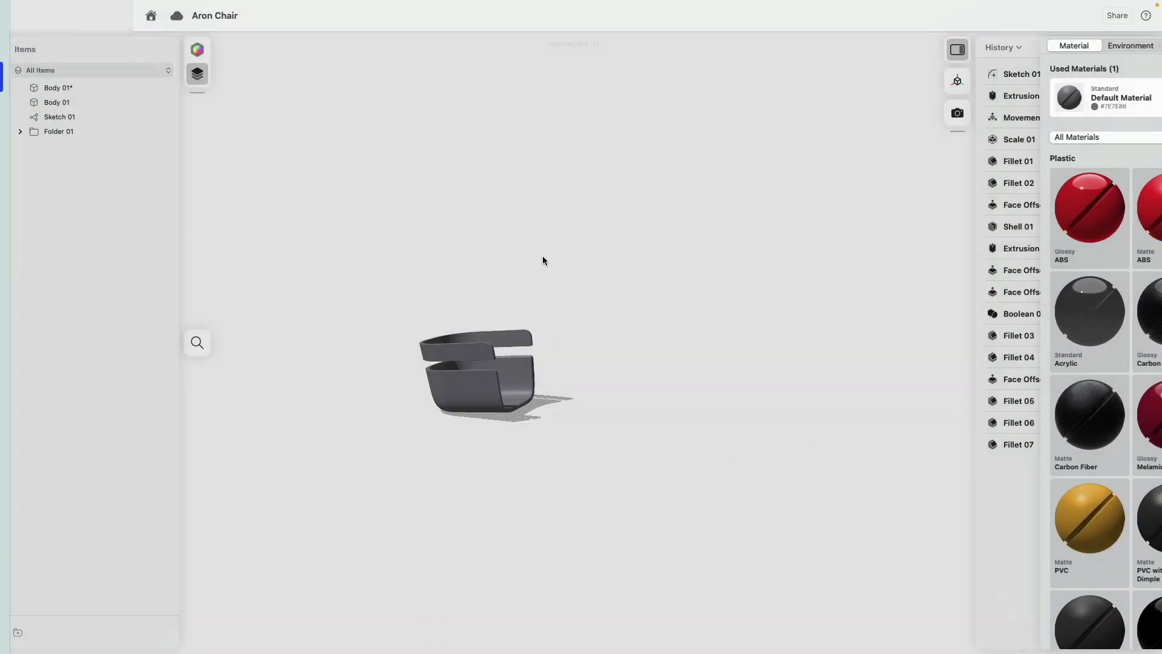
pyautogui.click(1044, 134)
pyautogui.click(1027, 249)
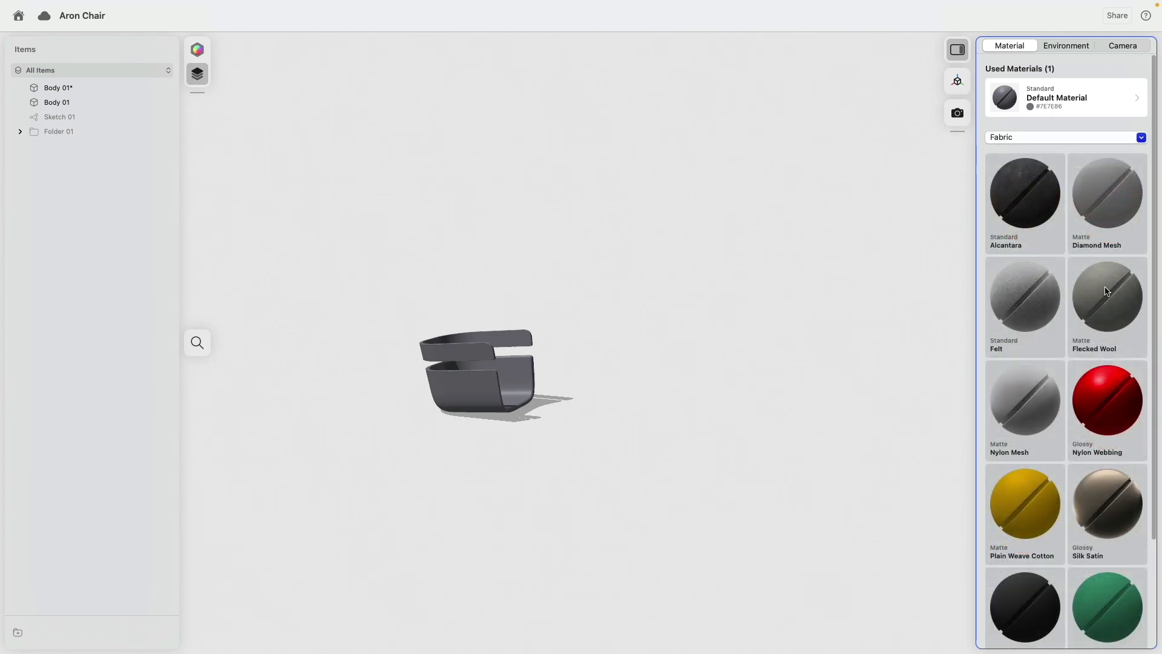
pyautogui.moveTo(1032, 296); pyautogui.dragTo(491, 389)
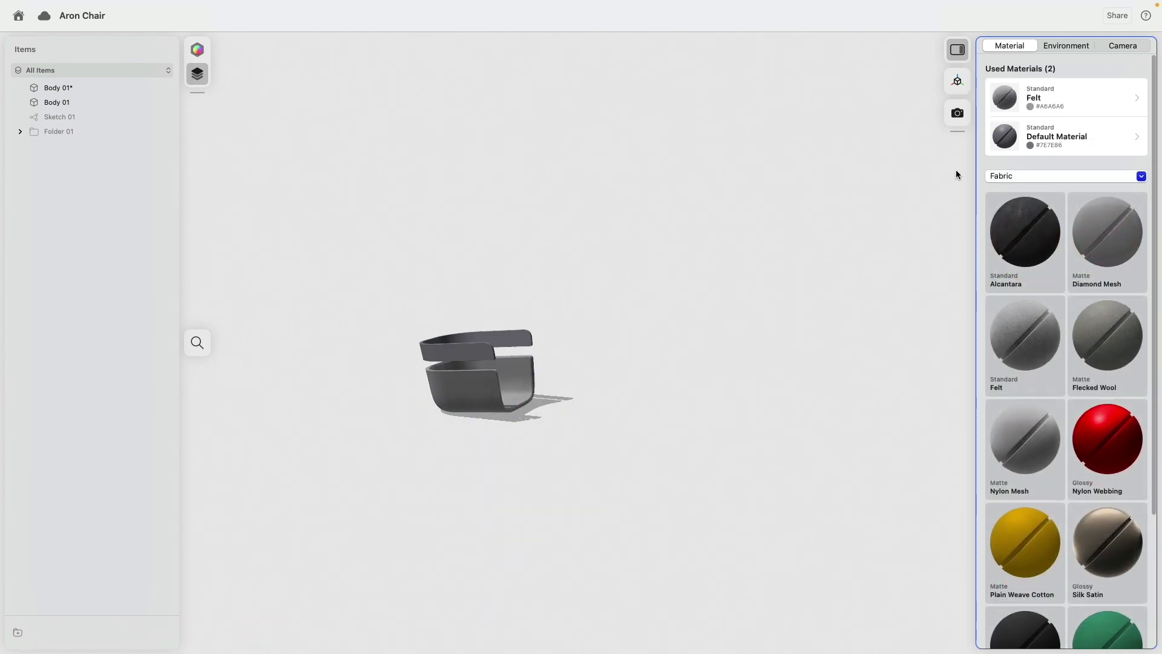
# Step: Browse the Wood materials and apply the sanded Pine Veneer to the backrest
pyautogui.click(1047, 176)
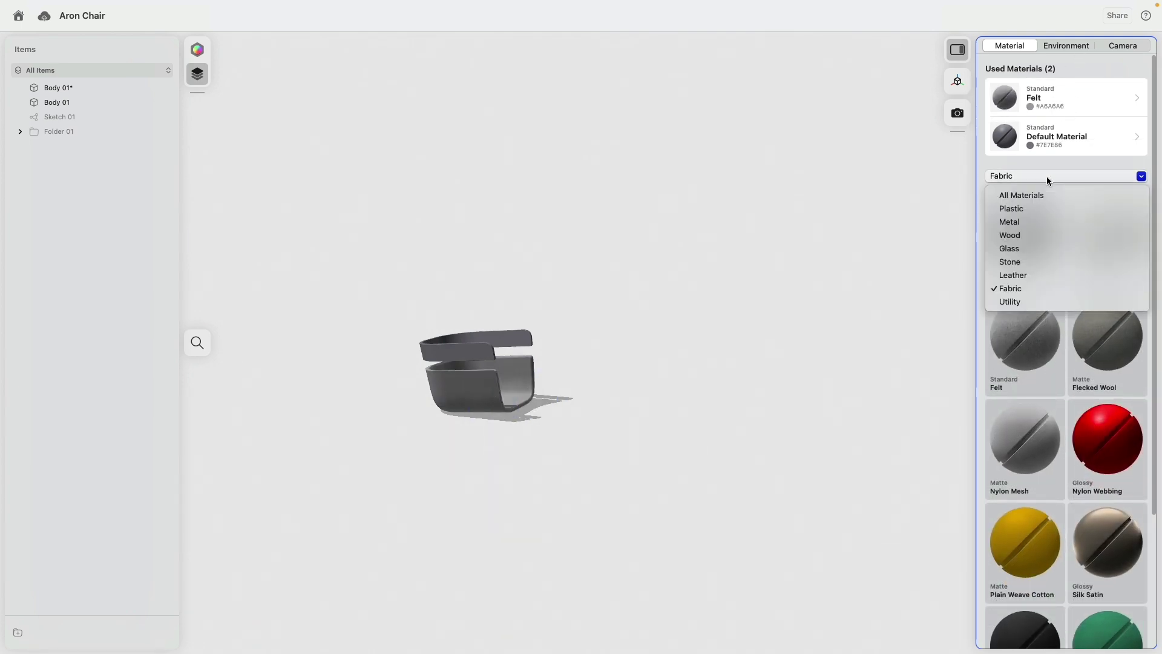
pyautogui.click(1034, 235)
pyautogui.scroll(-15, 1096, 345)
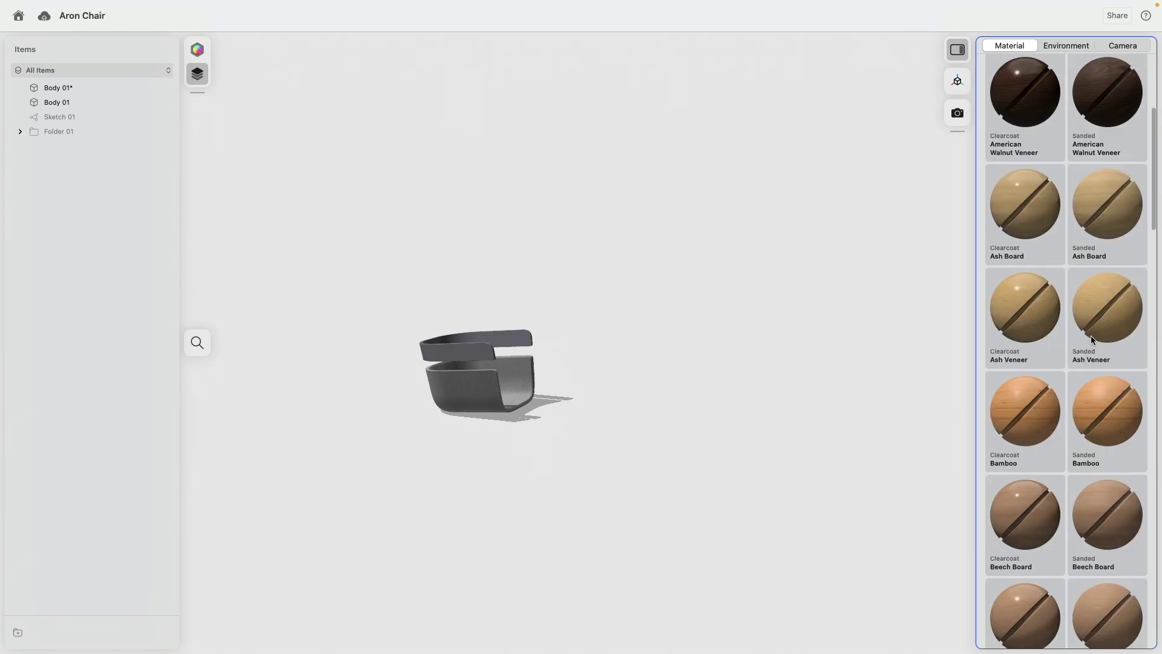
pyautogui.scroll(-5, 1093, 337)
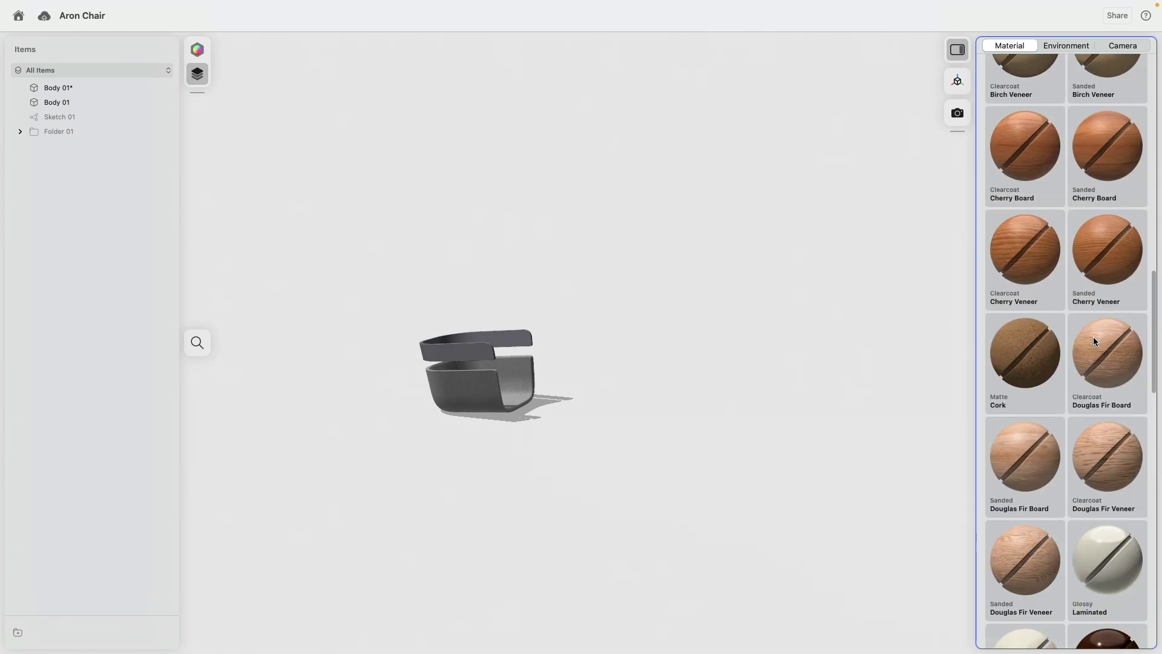
pyautogui.scroll(-10, 1115, 255)
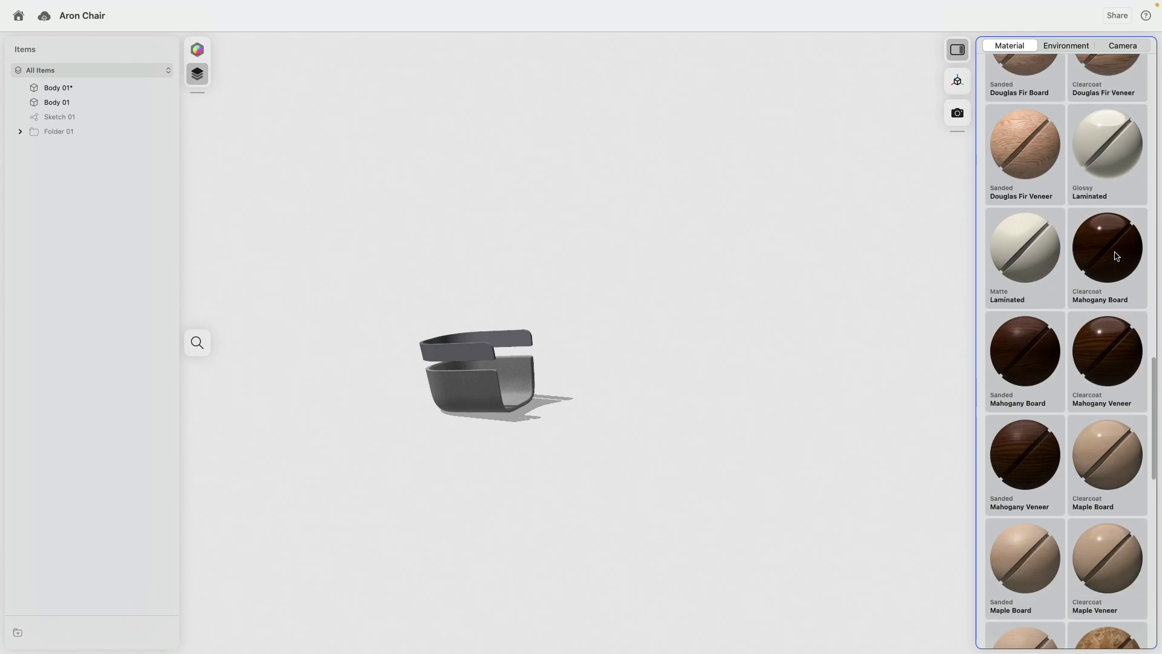
pyautogui.scroll(-5, 1116, 255)
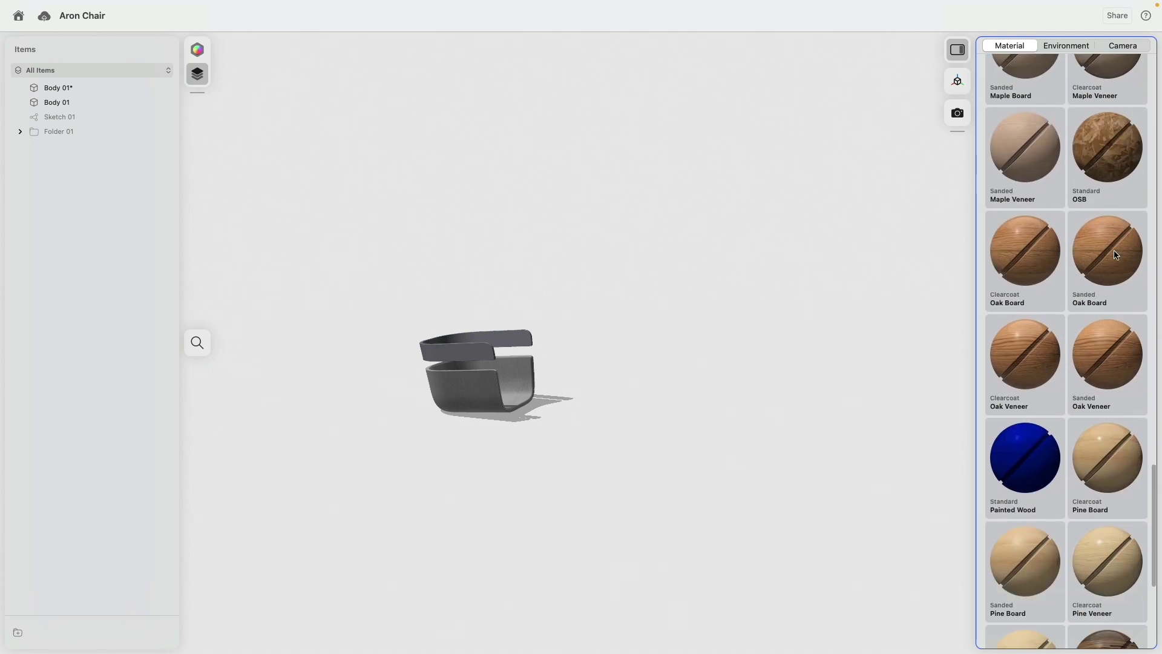
pyautogui.scroll(-3, 1113, 250)
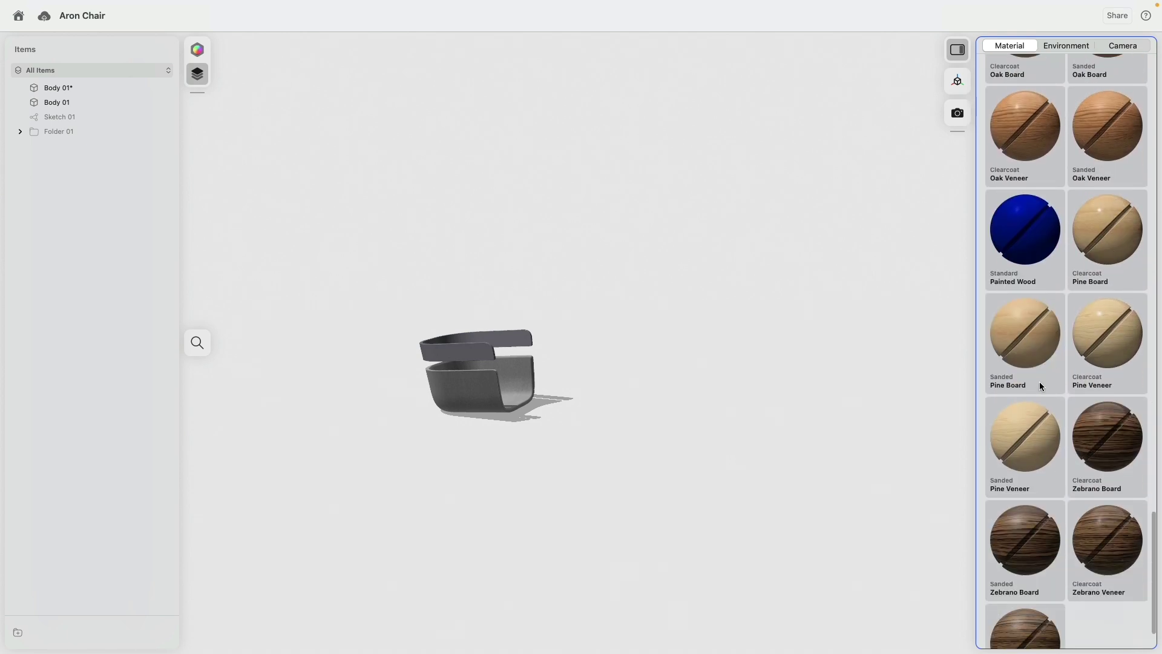
pyautogui.moveTo(1017, 418); pyautogui.dragTo(518, 347)
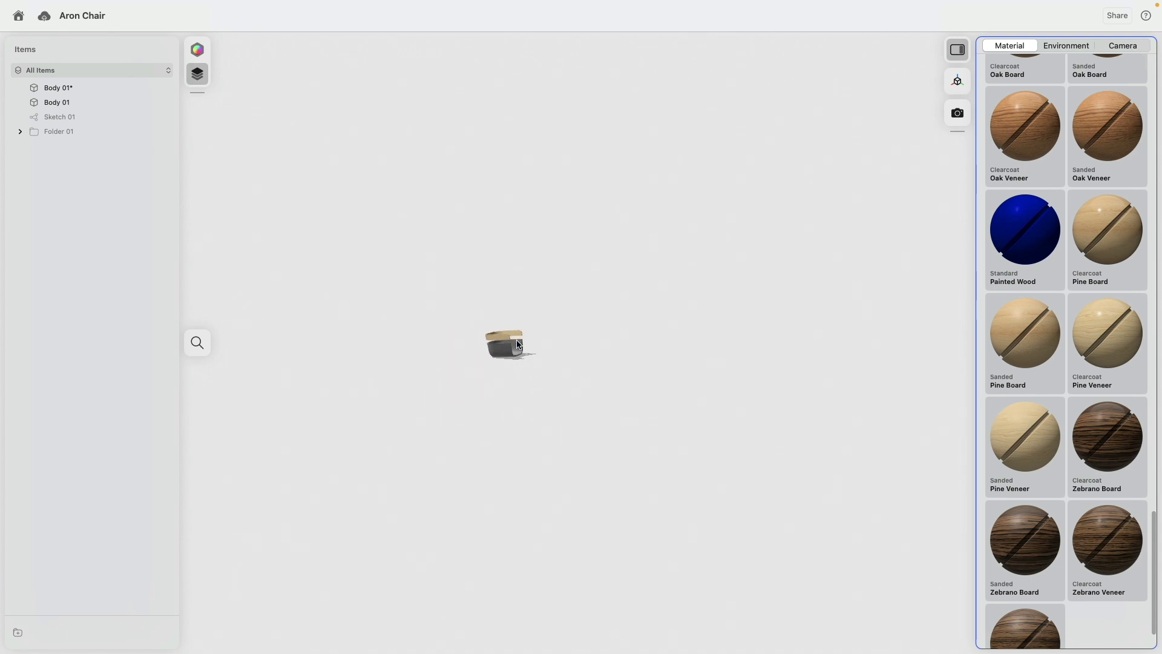
# Step: Increase the texture scale of the seat's Felt material to about 2.42x
pyautogui.scroll(5, 519, 346)
pyautogui.click(653, 350)
pyautogui.scroll(10, 1124, 353)
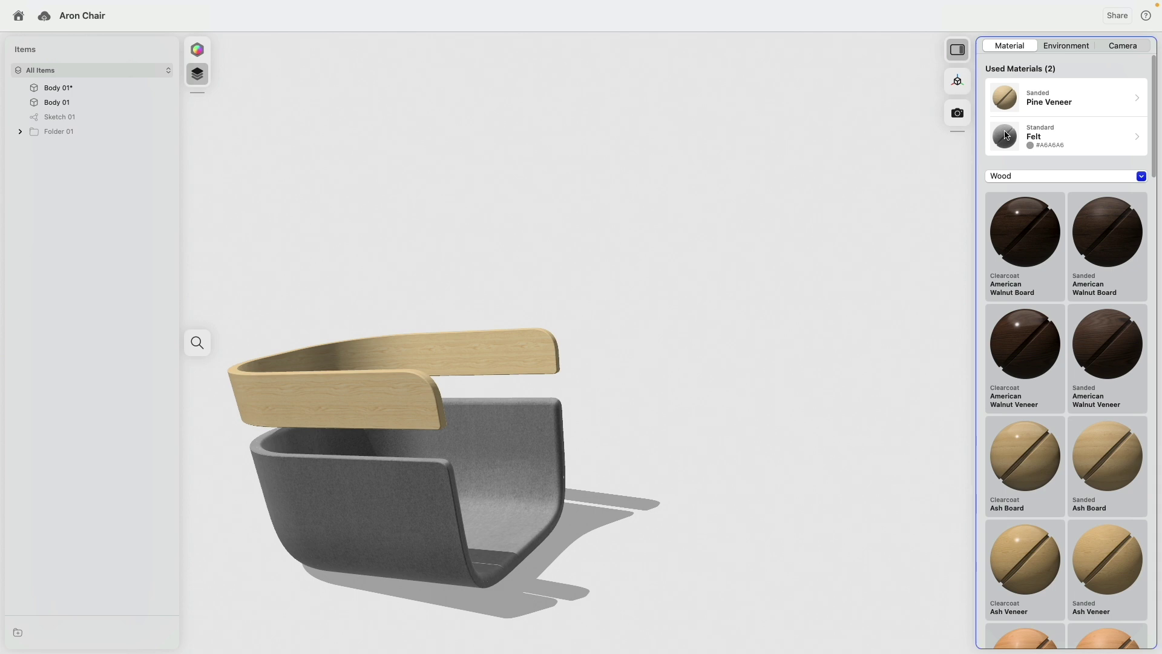
pyautogui.click(1007, 135)
pyautogui.moveTo(1014, 158); pyautogui.dragTo(1052, 156)
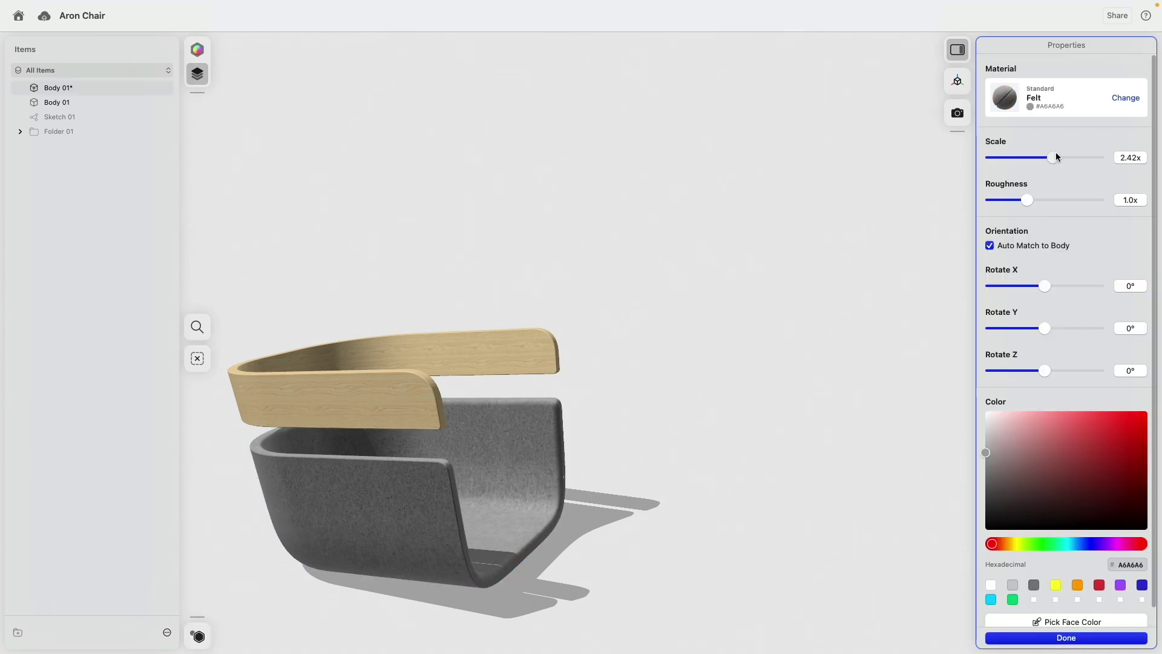
pyautogui.click(933, 215)
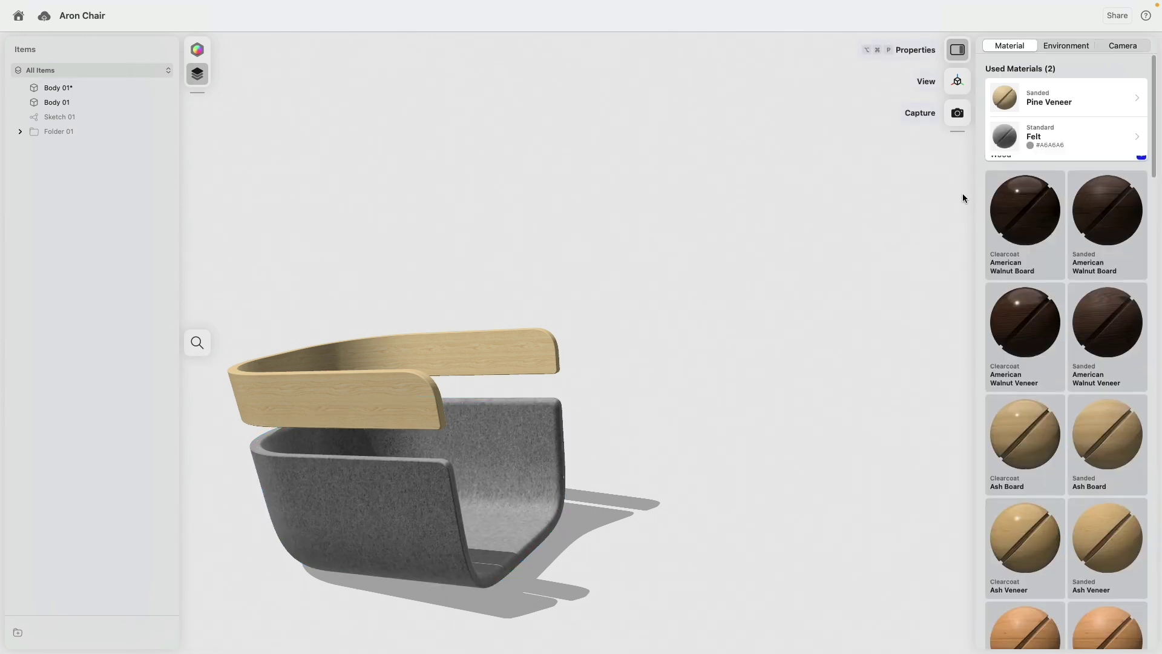
# Step: Increase the texture scale of the backrest's Pine Veneer material and check the look from the front
pyautogui.click(1036, 98)
pyautogui.moveTo(1013, 158); pyautogui.dragTo(1061, 157)
pyautogui.click(750, 316)
pyautogui.moveTo(749, 317); pyautogui.dragTo(676, 326, button='right')
# Step: Return to the modeling workspace and examine the leg design in the chair reference images
pyautogui.click(197, 50)
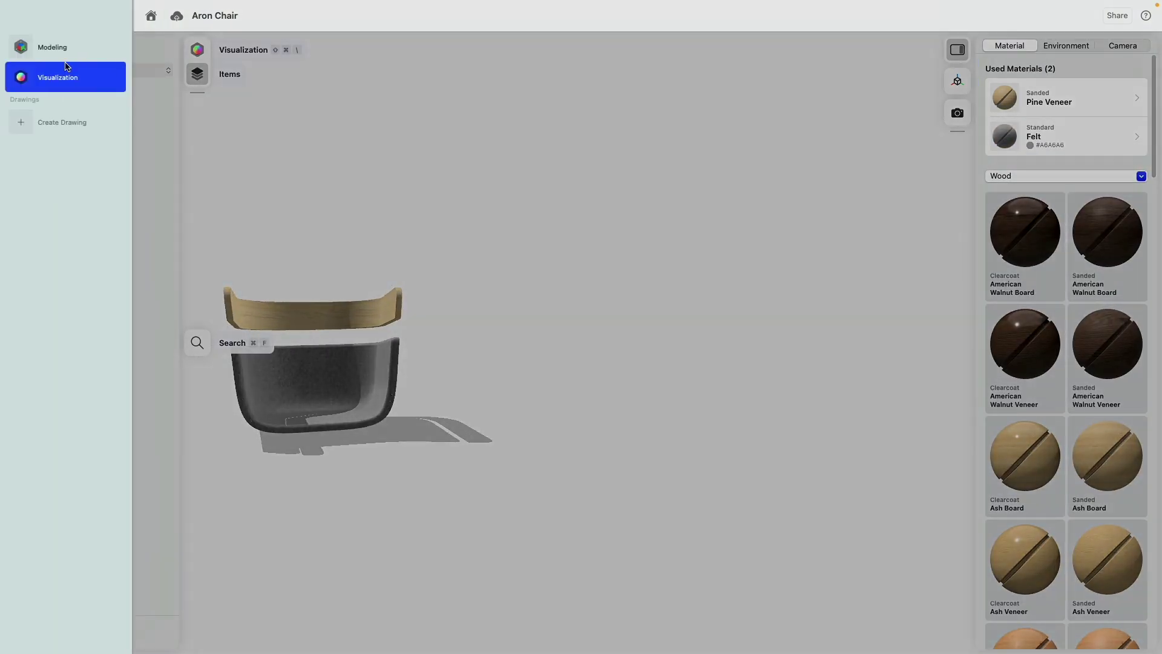
pyautogui.click(64, 54)
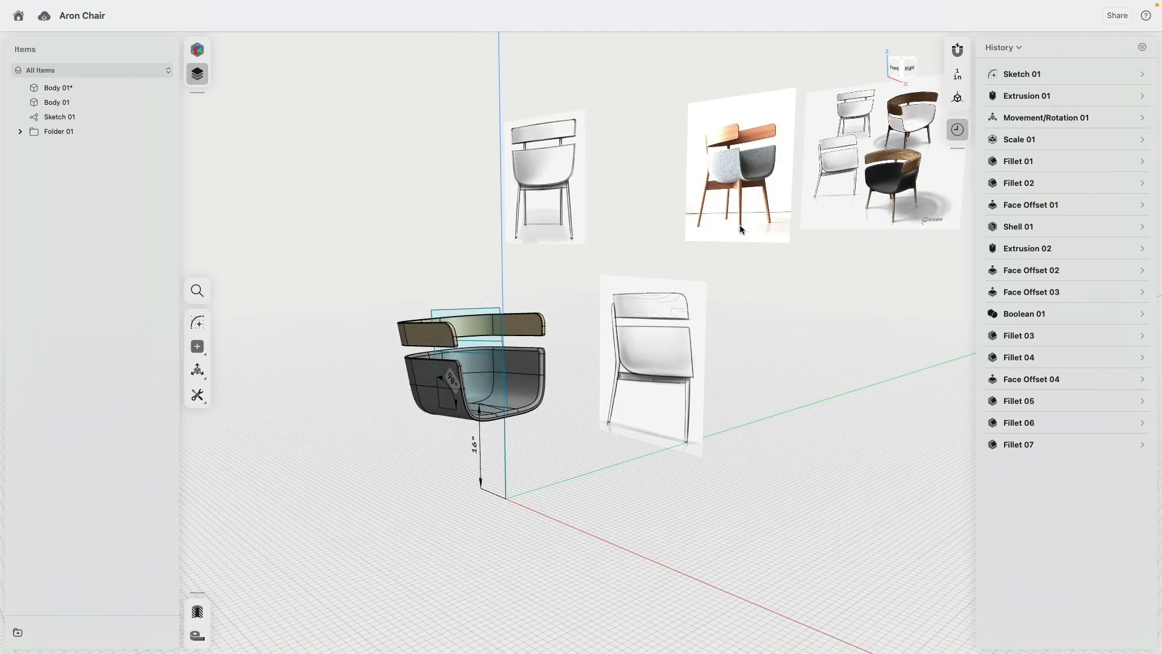
pyautogui.moveTo(796, 314); pyautogui.dragTo(767, 324, button='right')
pyautogui.scroll(5, 786, 228)
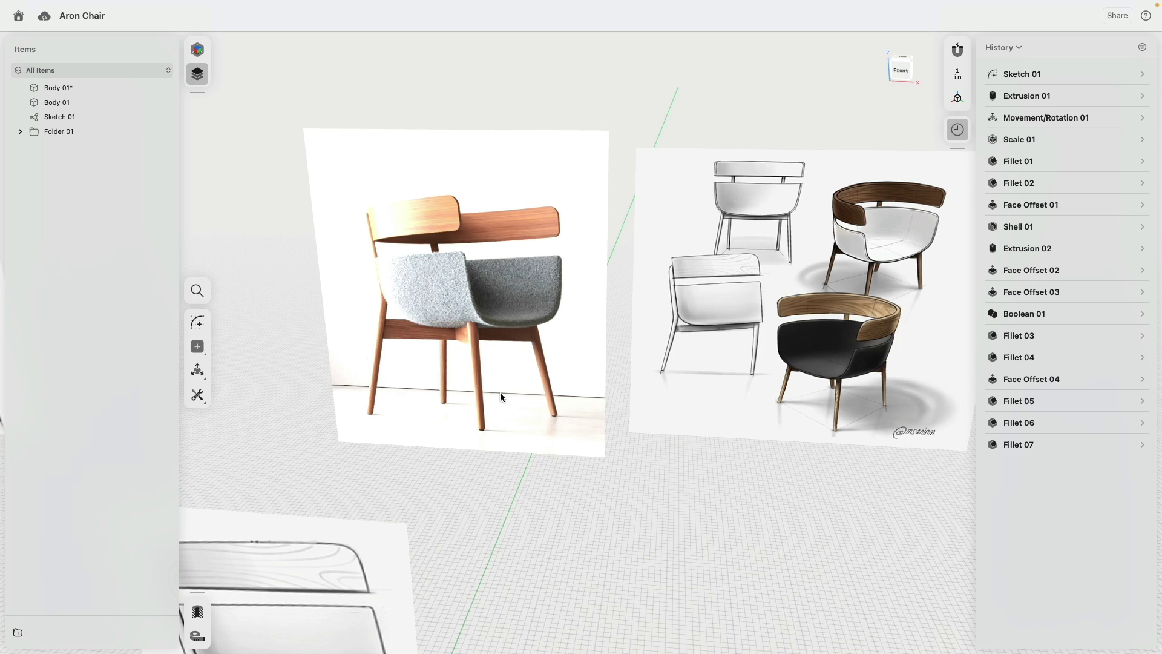
pyautogui.scroll(-5, 495, 394)
pyautogui.moveTo(573, 474); pyautogui.dragTo(650, 345, button='middle')
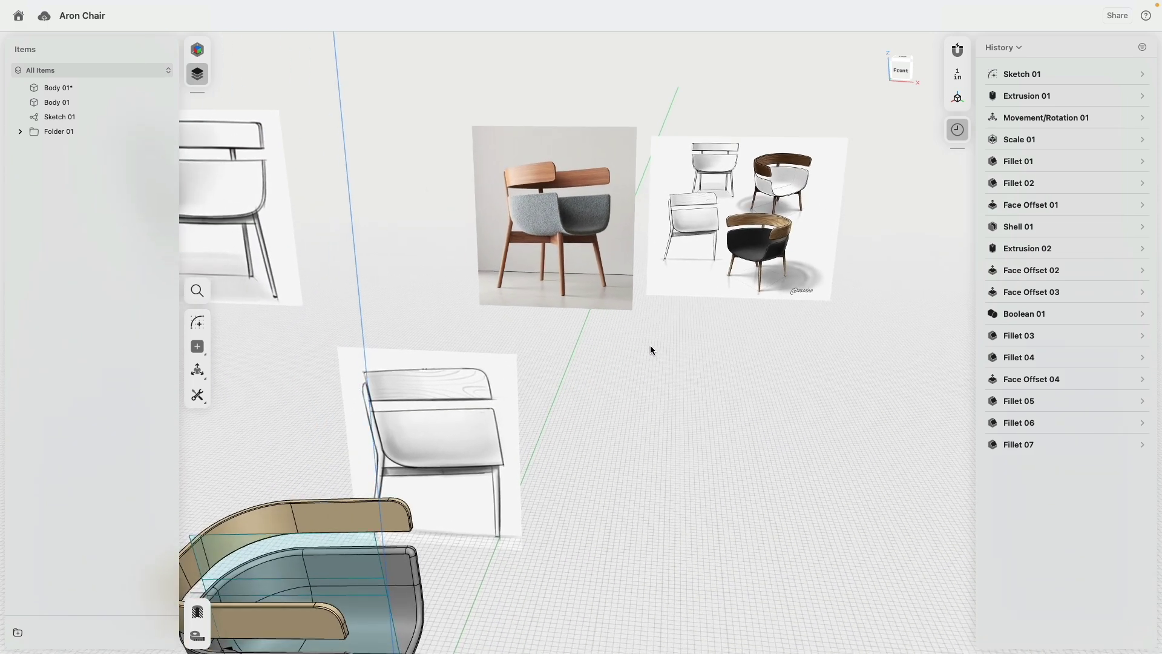
pyautogui.moveTo(565, 362); pyautogui.dragTo(728, 134, button='middle')
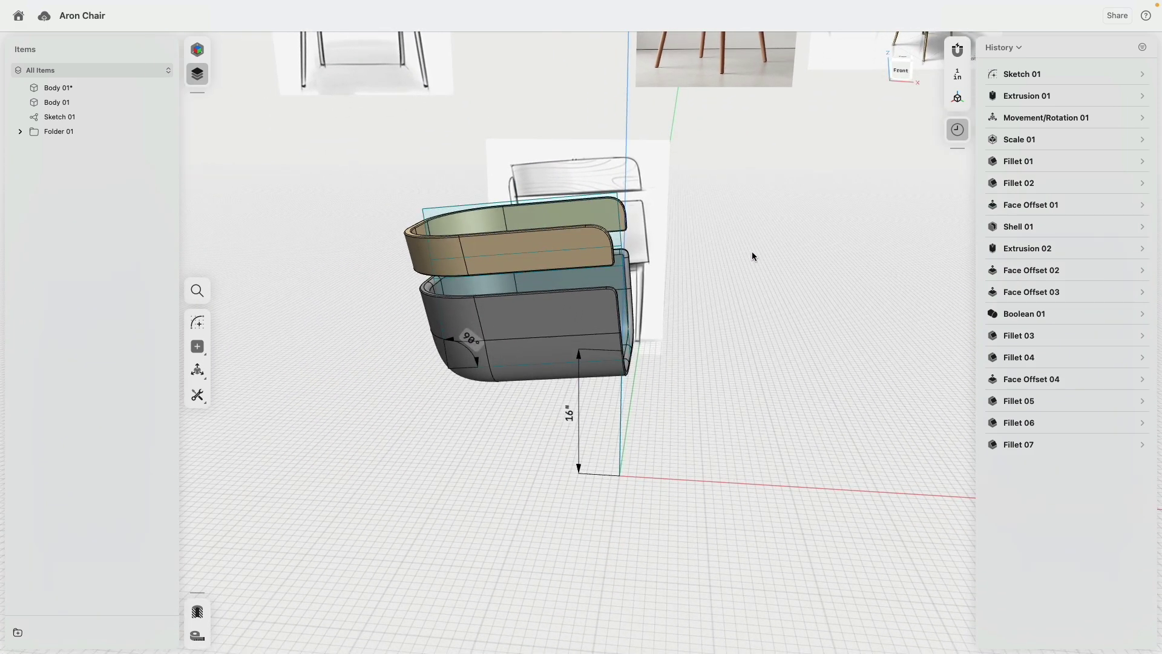
# Step: Sketch a diagonal line about 27.6 inches long on the ground plane in top view, and move its rear endpoint toward the chair's back edge
pyautogui.moveTo(814, 236); pyautogui.dragTo(733, 251, button='right')
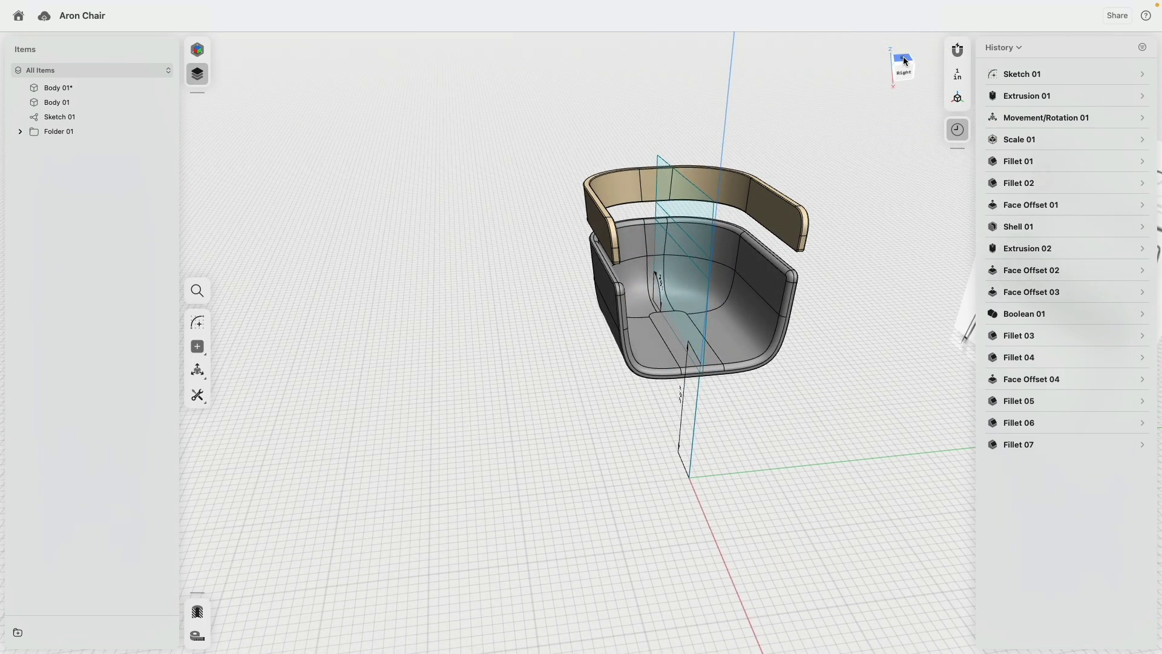
pyautogui.moveTo(690, 219)
pyautogui.mouseDown(button='right')
pyautogui.moveTo(750, 202)
pyautogui.moveTo(752, 238)
pyautogui.moveTo(774, 118)
pyautogui.moveTo(778, 147)
pyautogui.moveTo(847, 213)
pyautogui.moveTo(837, 242)
pyautogui.moveTo(859, 156)
pyautogui.mouseUp(button='right')
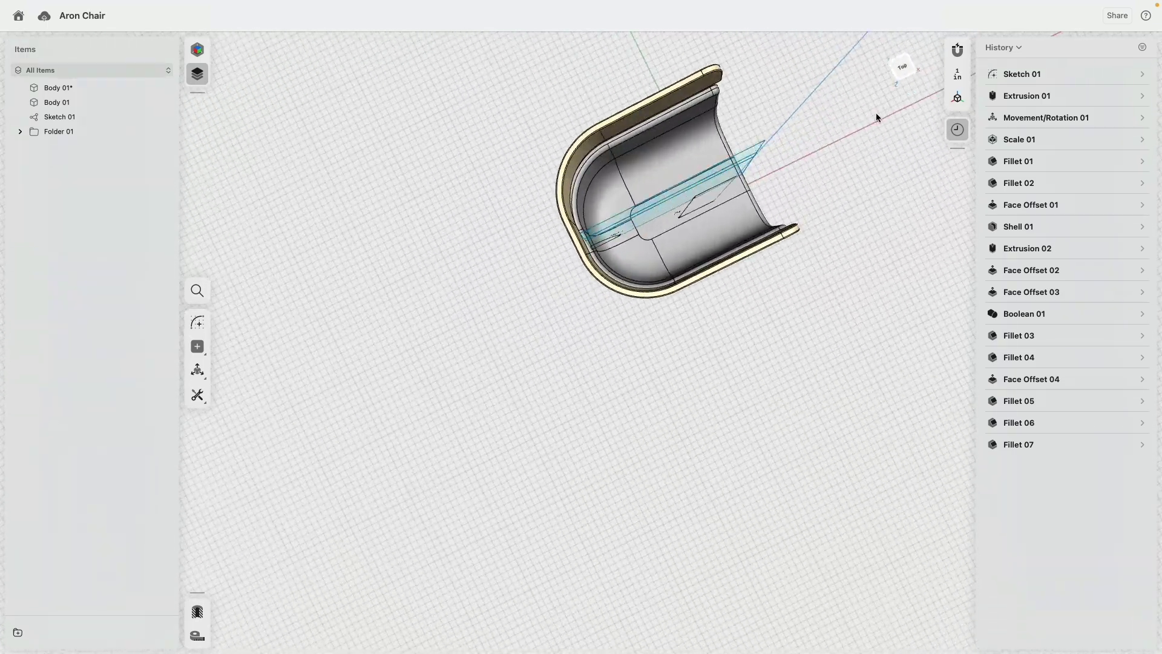
pyautogui.click(906, 70)
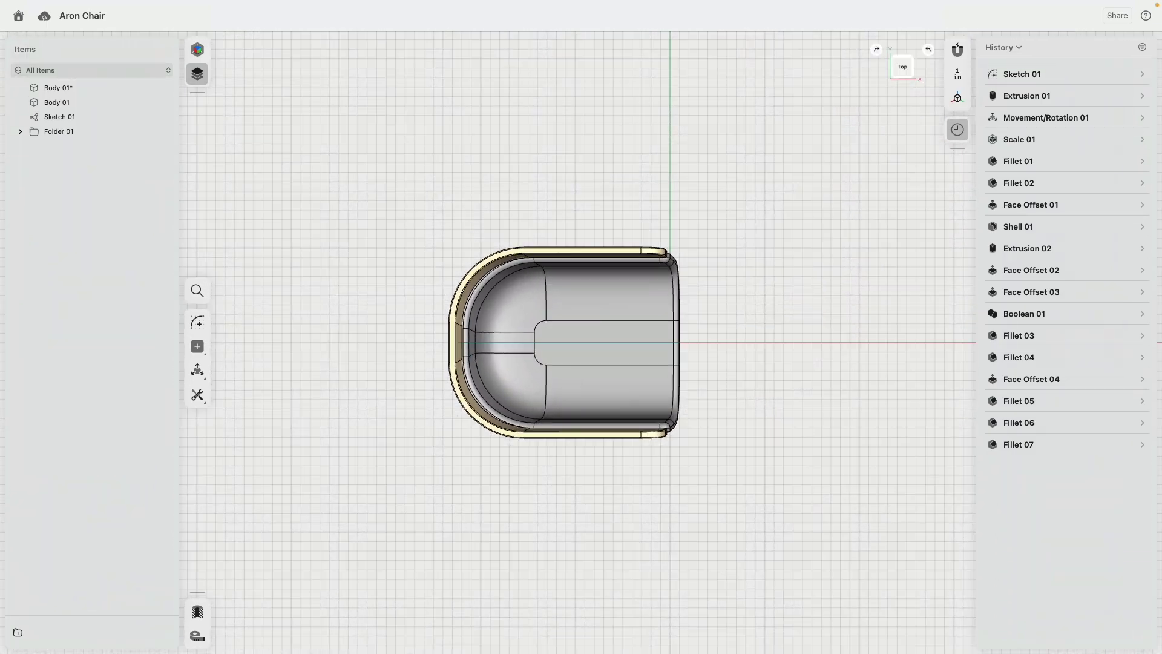
pyautogui.click(200, 322)
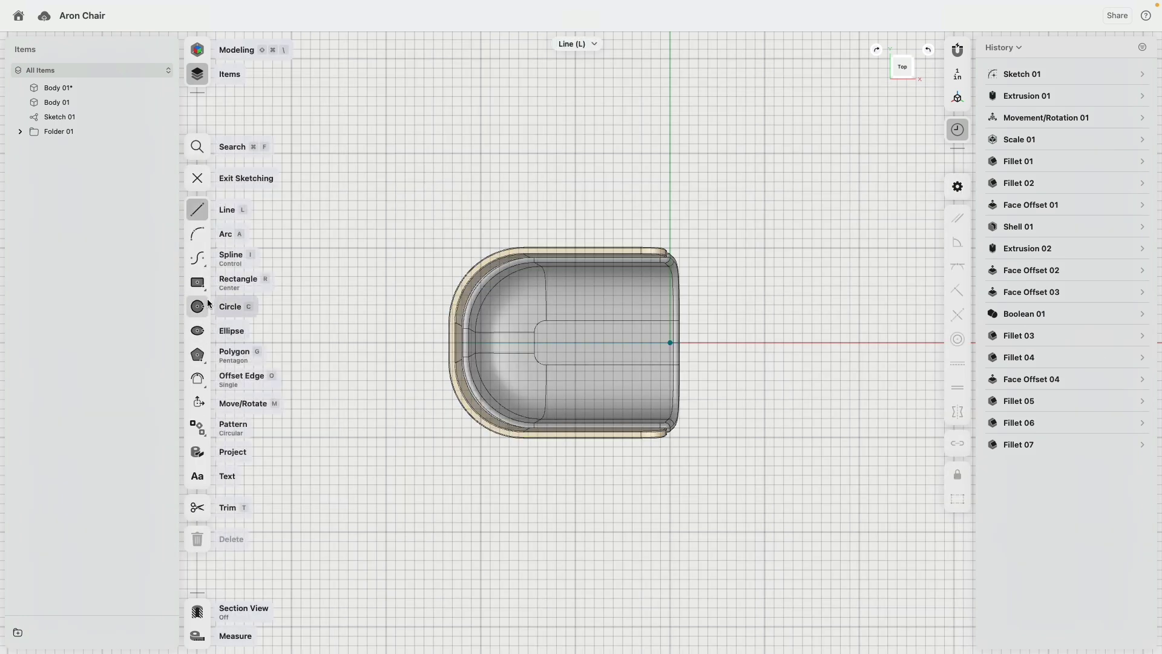
pyautogui.click(458, 245)
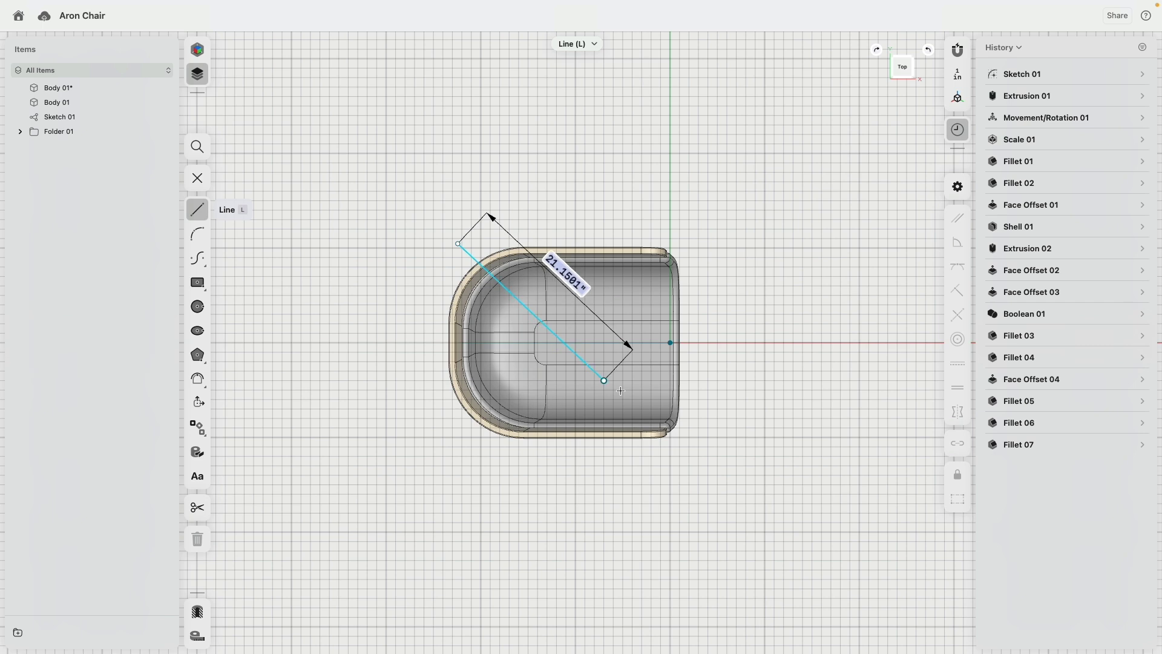
pyautogui.click(660, 410)
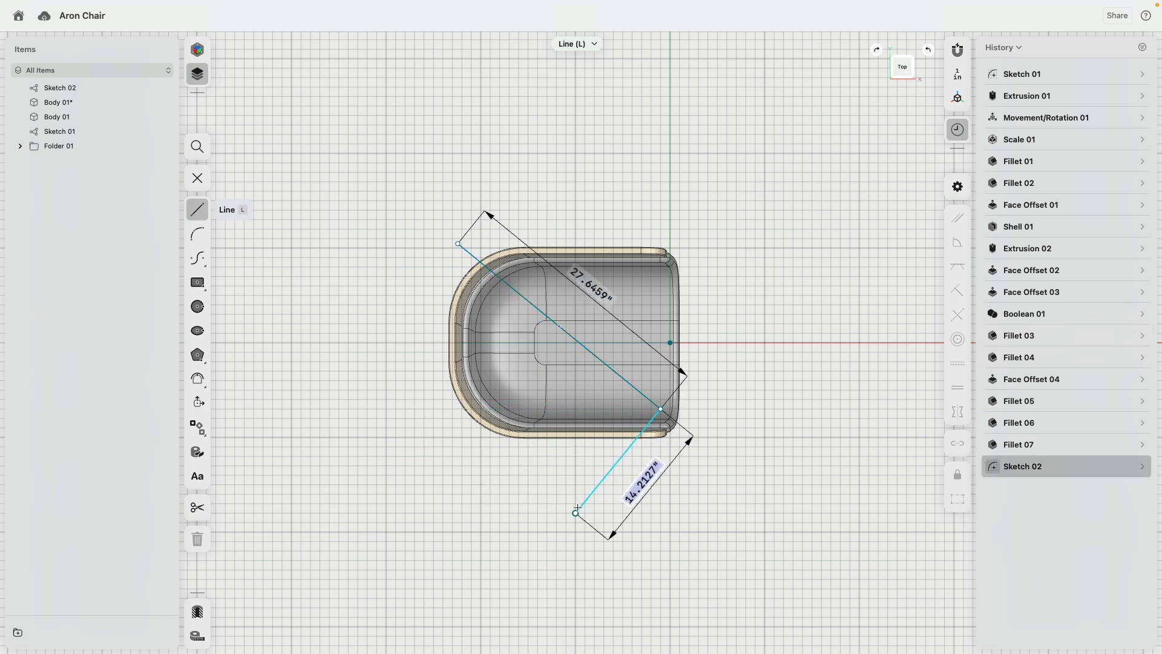
pyautogui.press('Escape')
pyautogui.moveTo(459, 245)
pyautogui.mouseDown()
pyautogui.moveTo(444, 276)
pyautogui.moveTo(451, 289)
pyautogui.mouseUp()
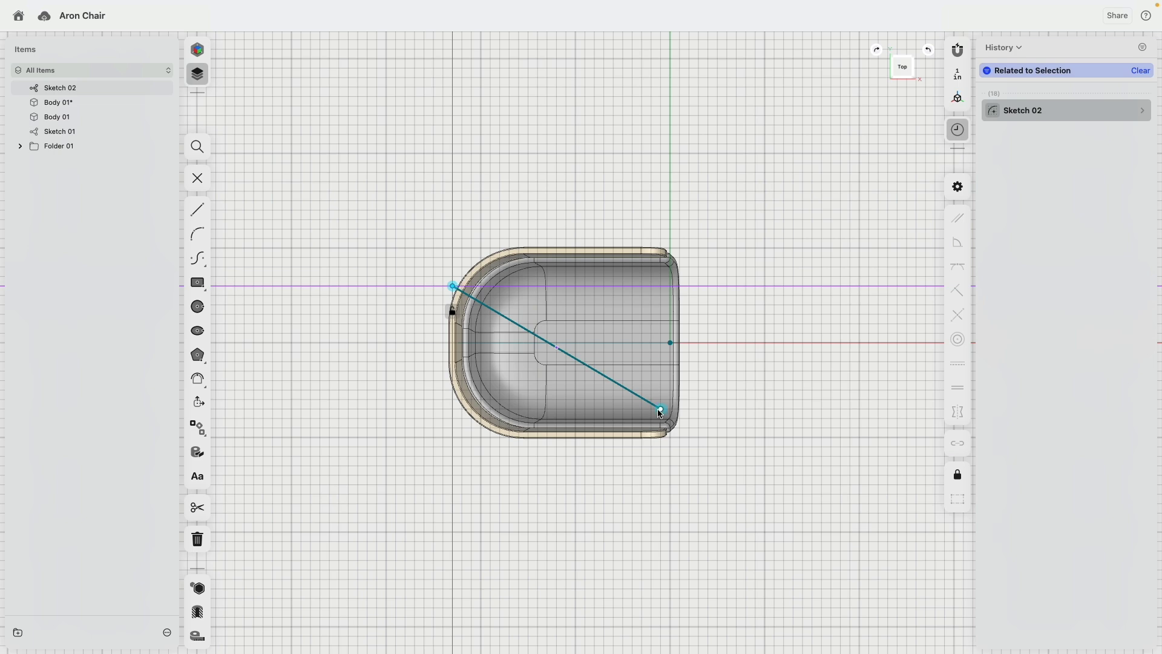
# Step: Leave the ground-plane sketch and, in front view, sketch a 20 by 4 inch center rectangle below the seat
pyautogui.moveTo(620, 510)
pyautogui.mouseDown(button='right')
pyautogui.moveTo(550, 396)
pyautogui.moveTo(558, 340)
pyautogui.mouseUp(button='right')
pyautogui.moveTo(730, 454); pyautogui.dragTo(717, 253, button='middle')
pyautogui.moveTo(717, 254); pyautogui.dragTo(721, 284, button='right')
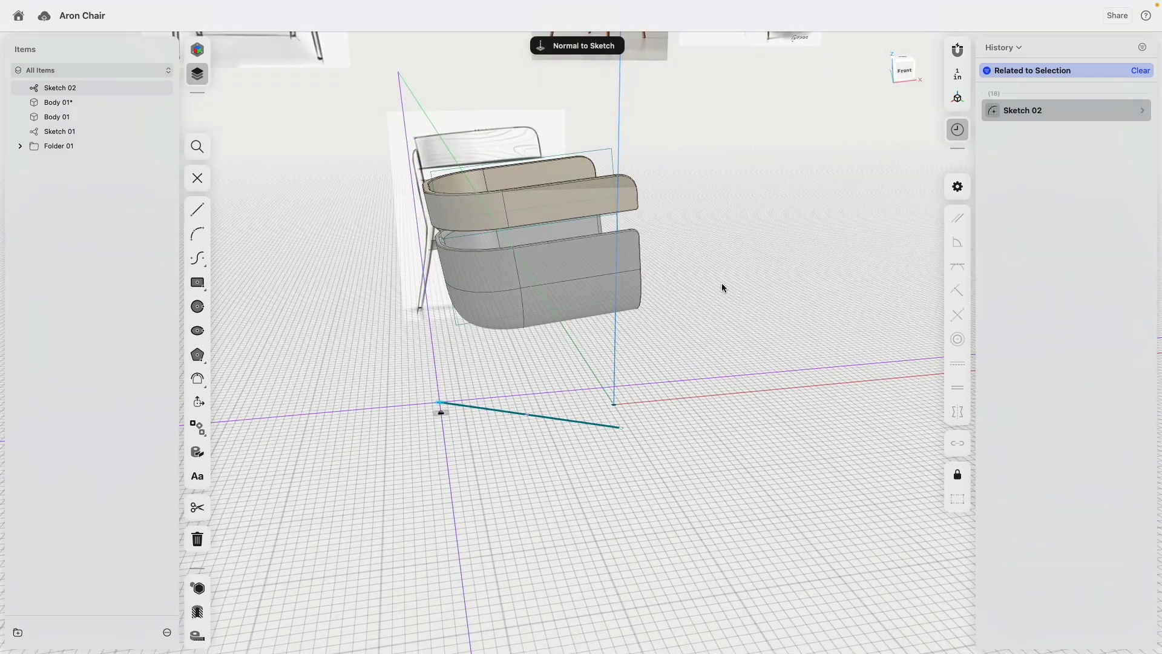
pyautogui.click(722, 284)
pyautogui.click(893, 79)
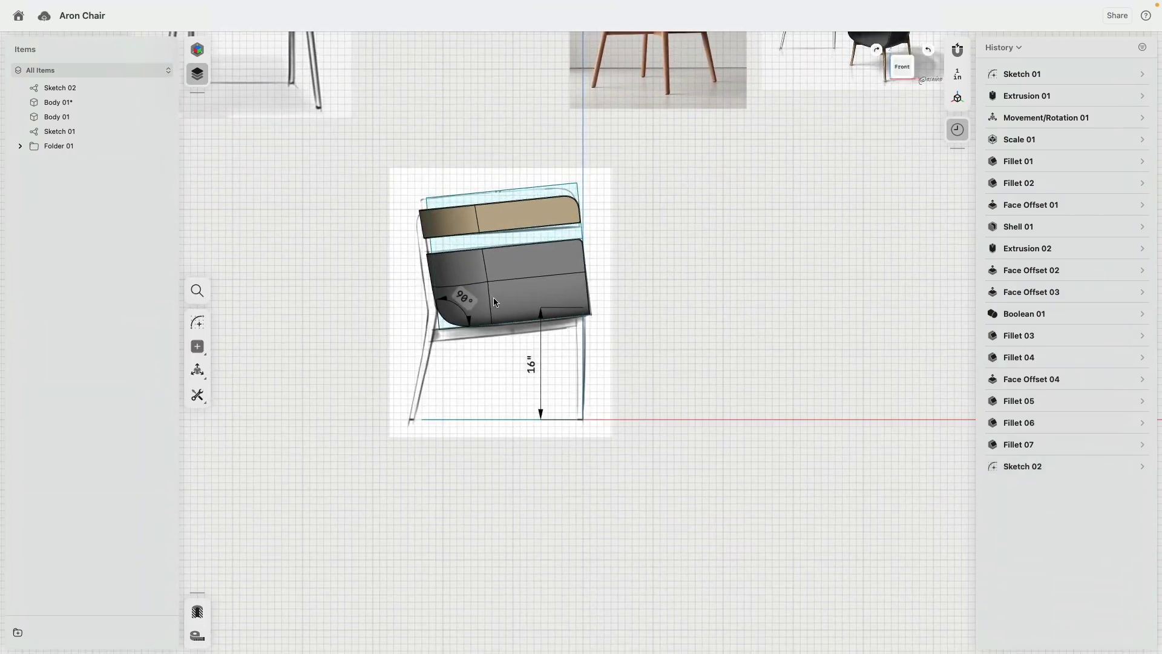
pyautogui.click(197, 323)
pyautogui.click(200, 283)
pyautogui.click(513, 363)
pyautogui.click(583, 378)
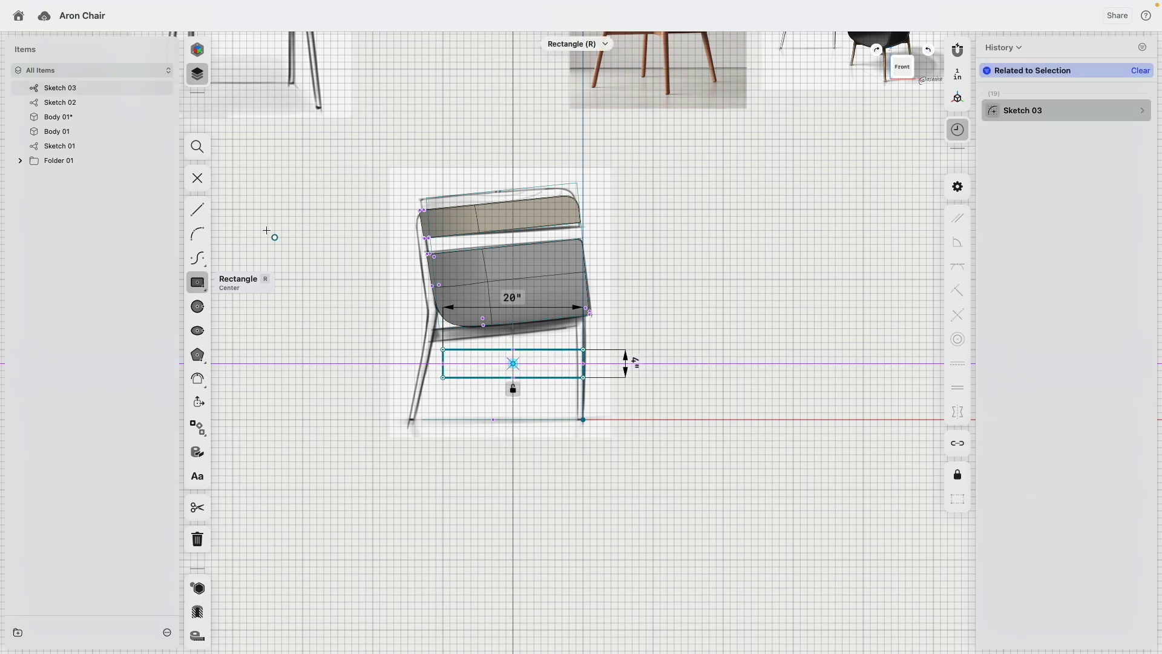
# Step: Leave the sketch and, in top view, rotate and move the 20 by 4 inch rectangle onto the diagonal guide line
pyautogui.click(197, 179)
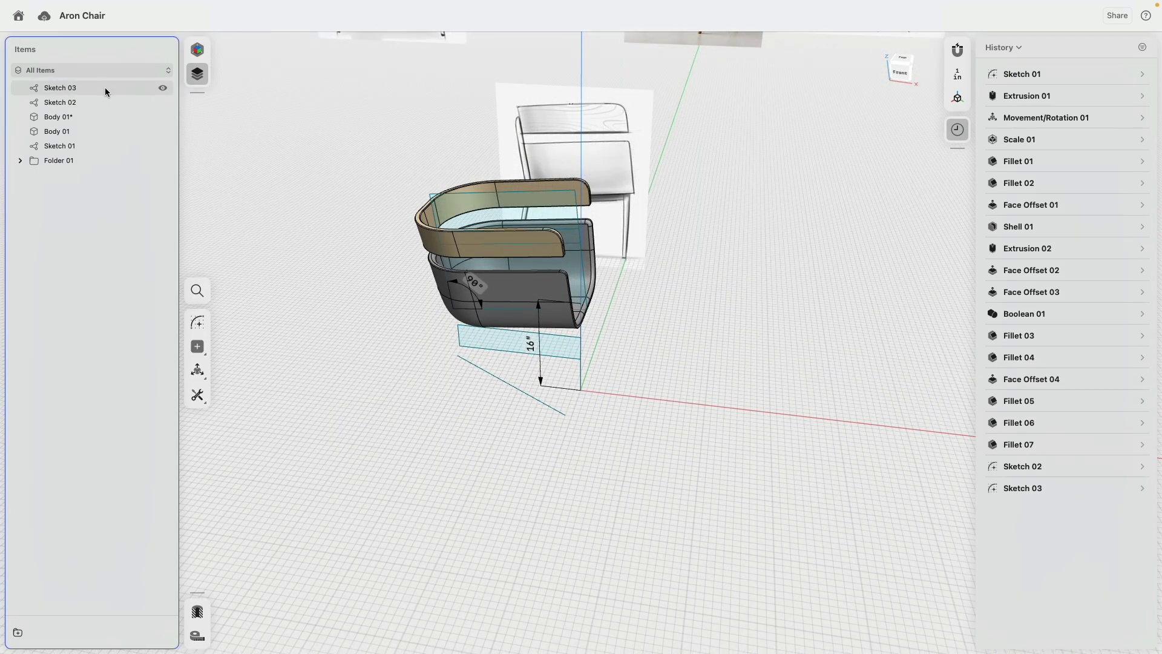
pyautogui.click(105, 92)
pyautogui.press('m')
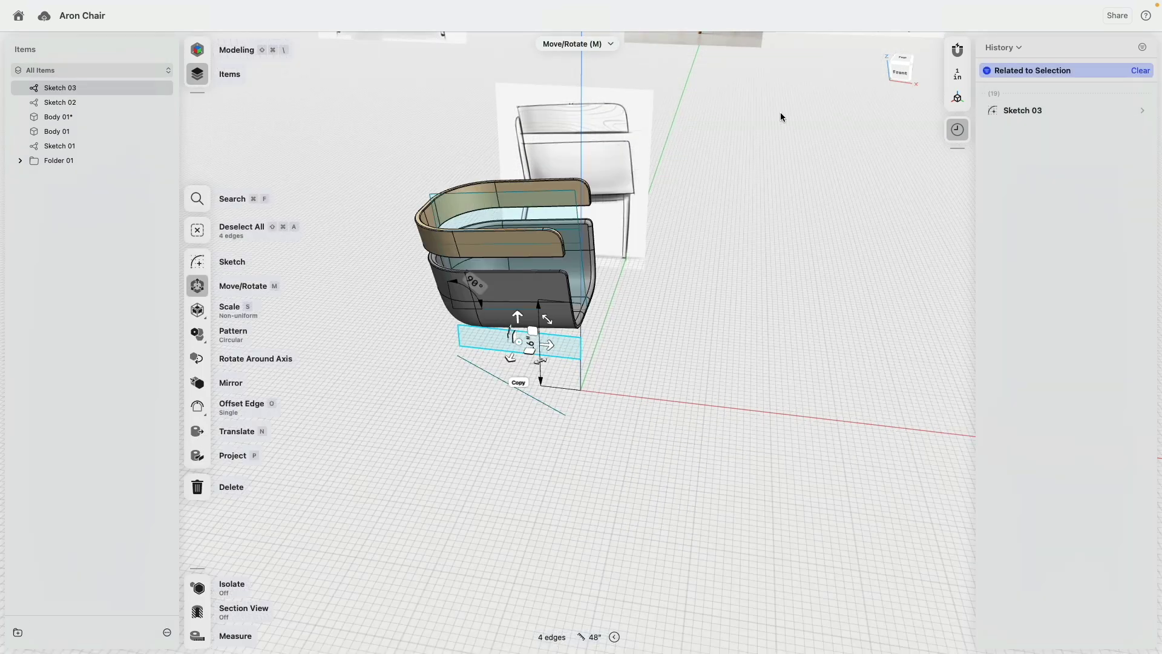
pyautogui.click(912, 59)
pyautogui.moveTo(598, 371); pyautogui.dragTo(587, 398)
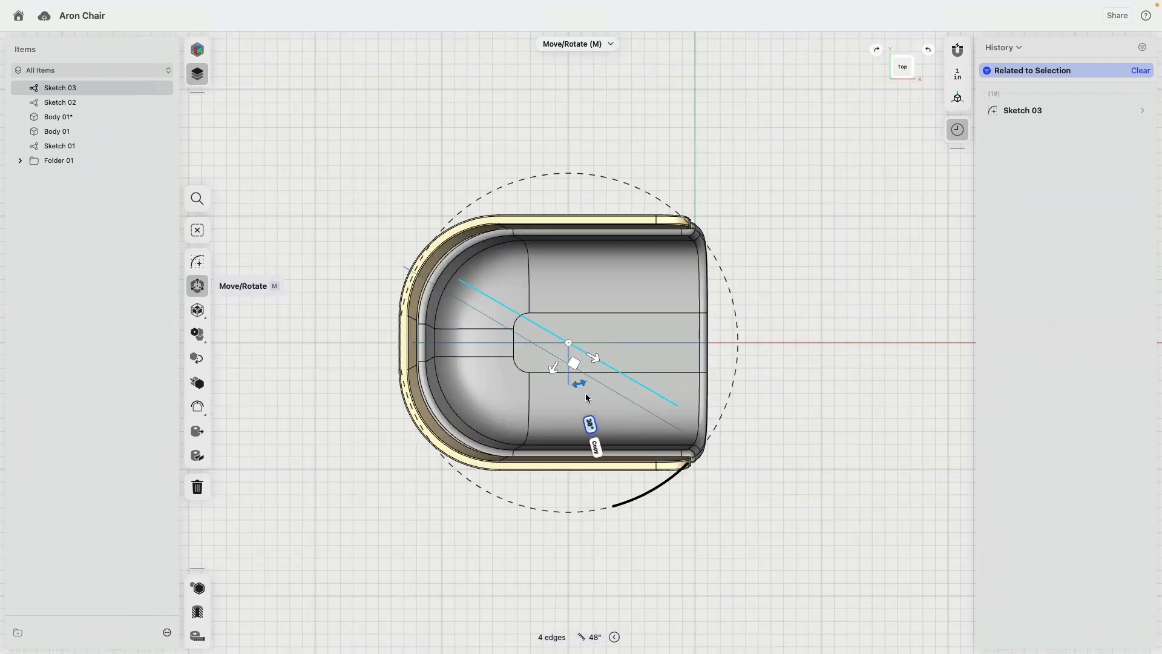
pyautogui.moveTo(584, 365); pyautogui.dragTo(564, 379)
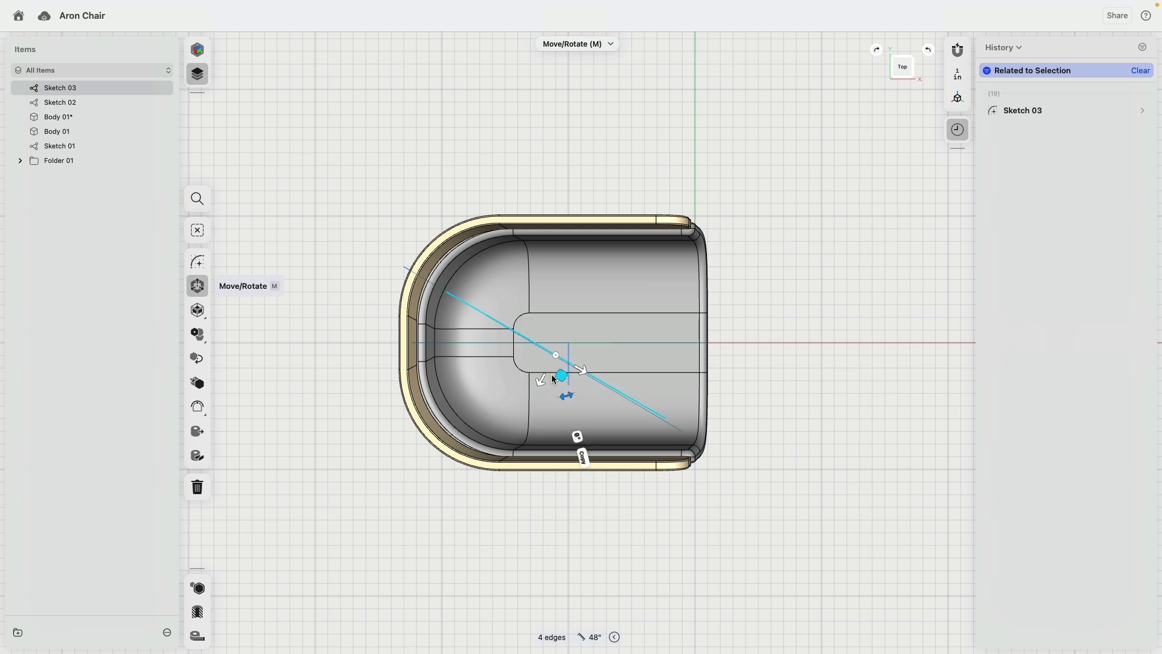
pyautogui.click(747, 368)
# Step: Delete the diagonal guide line on the ground plane below the chair
pyautogui.moveTo(353, 331)
pyautogui.mouseDown(button='right')
pyautogui.moveTo(431, 209)
pyautogui.moveTo(433, 181)
pyautogui.mouseUp(button='right')
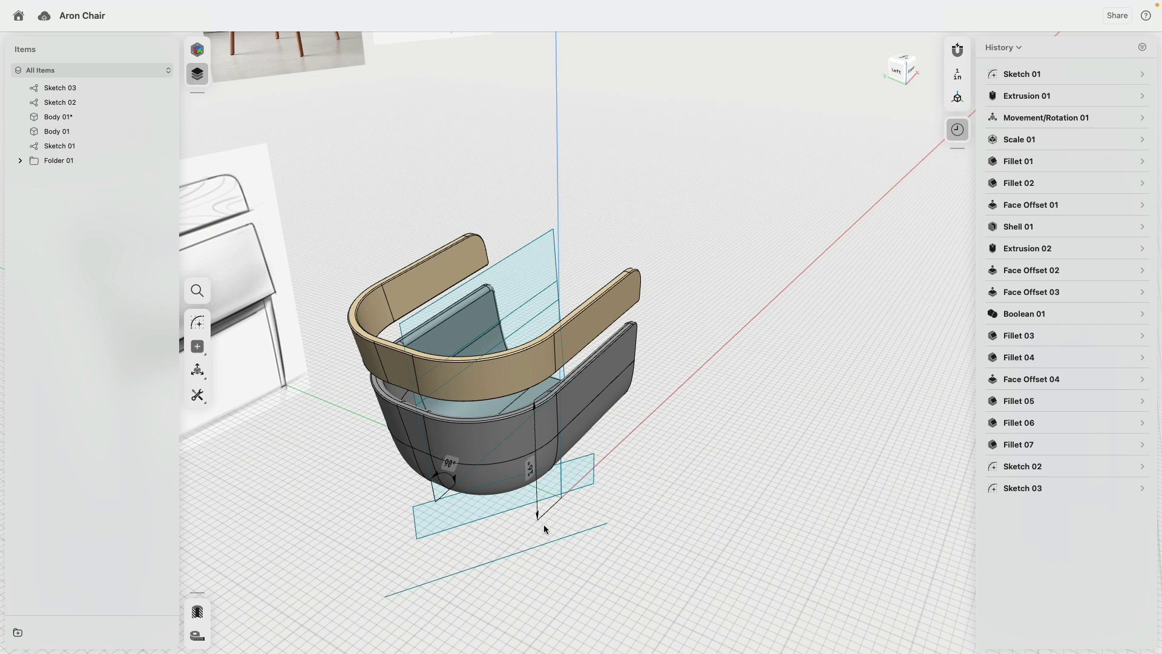
pyautogui.click(563, 542)
pyautogui.press('Delete')
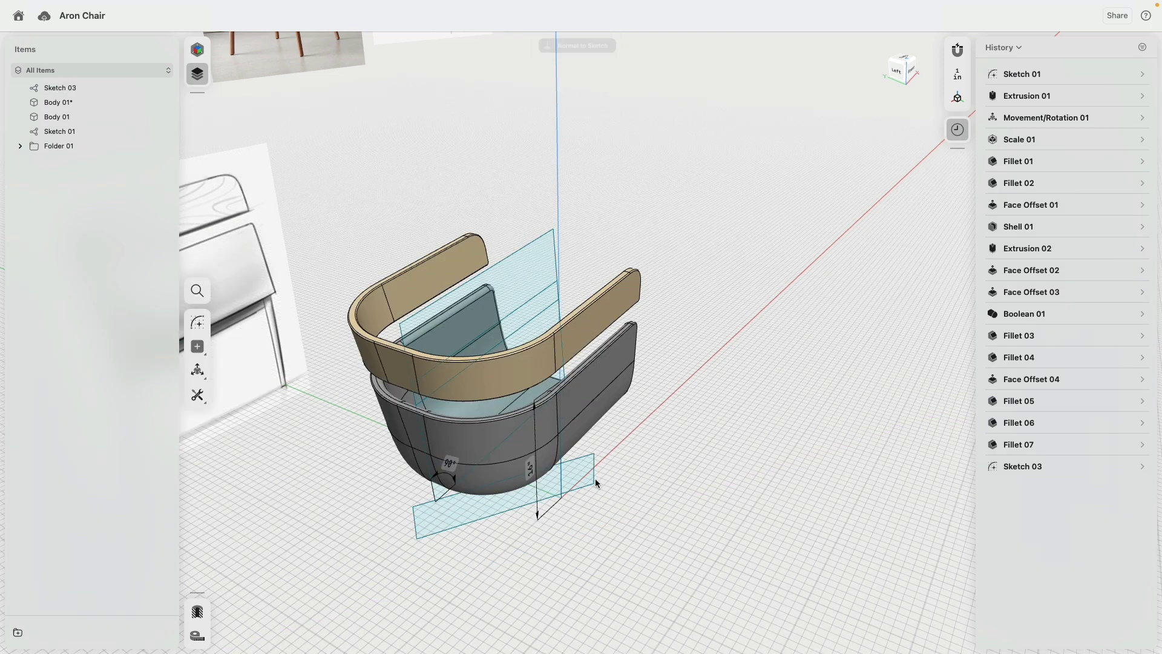
# Step: Open the rotated rectangle's sketch for editing, viewed square to its diagonal plane
pyautogui.click(586, 471)
pyautogui.moveTo(682, 474); pyautogui.dragTo(636, 387, button='right')
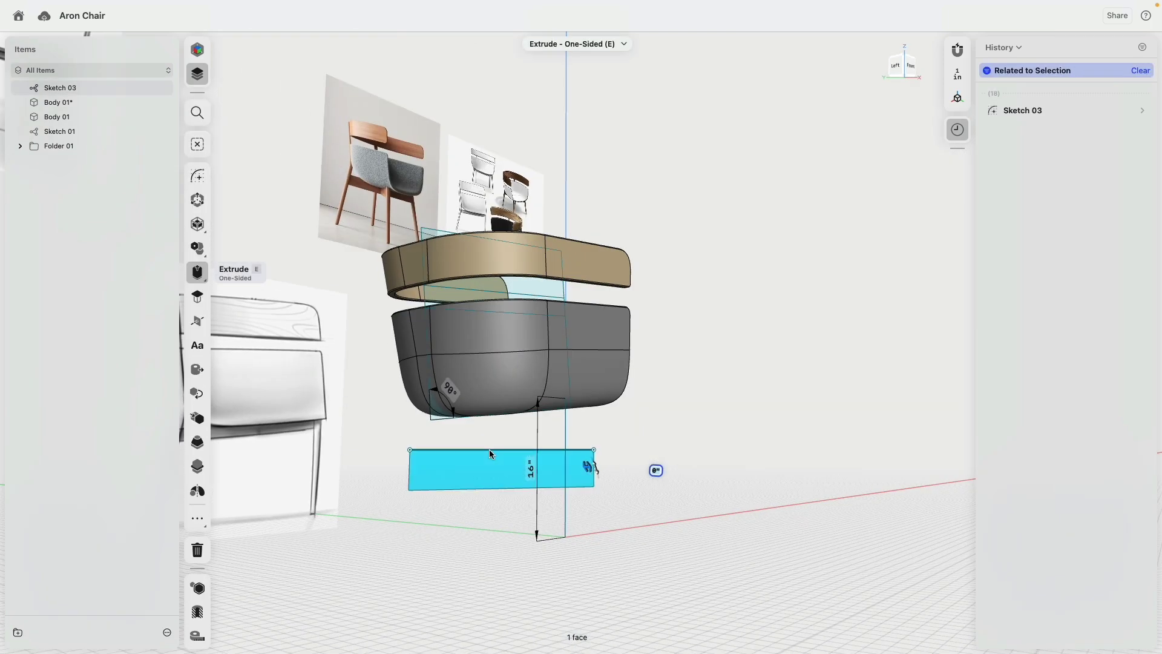
pyautogui.click(489, 449)
pyautogui.click(463, 522)
pyautogui.click(594, 471)
pyautogui.moveTo(666, 529)
pyautogui.mouseDown(button='right')
pyautogui.moveTo(532, 516)
pyautogui.moveTo(547, 532)
pyautogui.moveTo(694, 507)
pyautogui.moveTo(526, 517)
pyautogui.moveTo(528, 533)
pyautogui.moveTo(655, 521)
pyautogui.mouseUp(button='right')
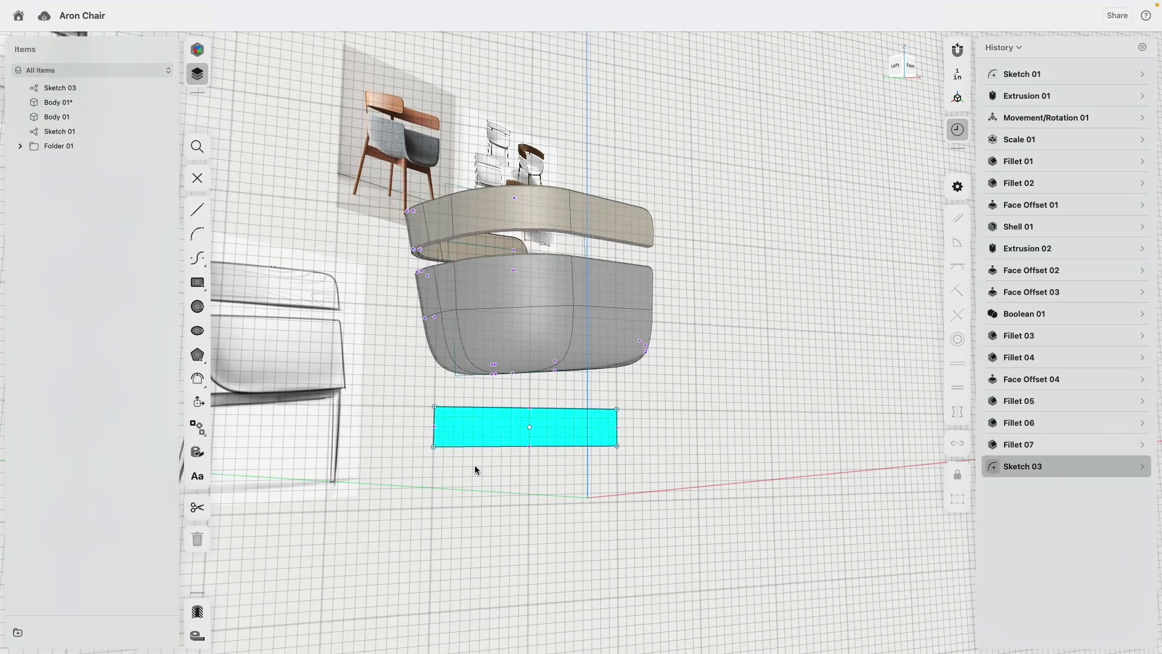
pyautogui.scroll(5, 476, 466)
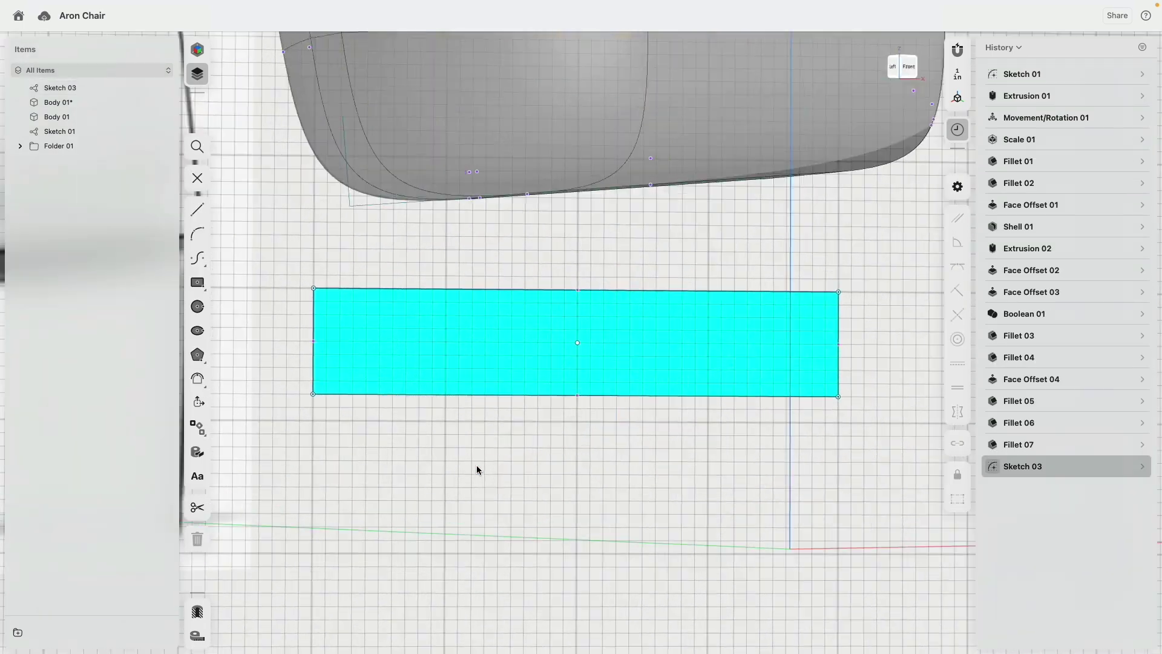
pyautogui.scroll(-5, 492, 470)
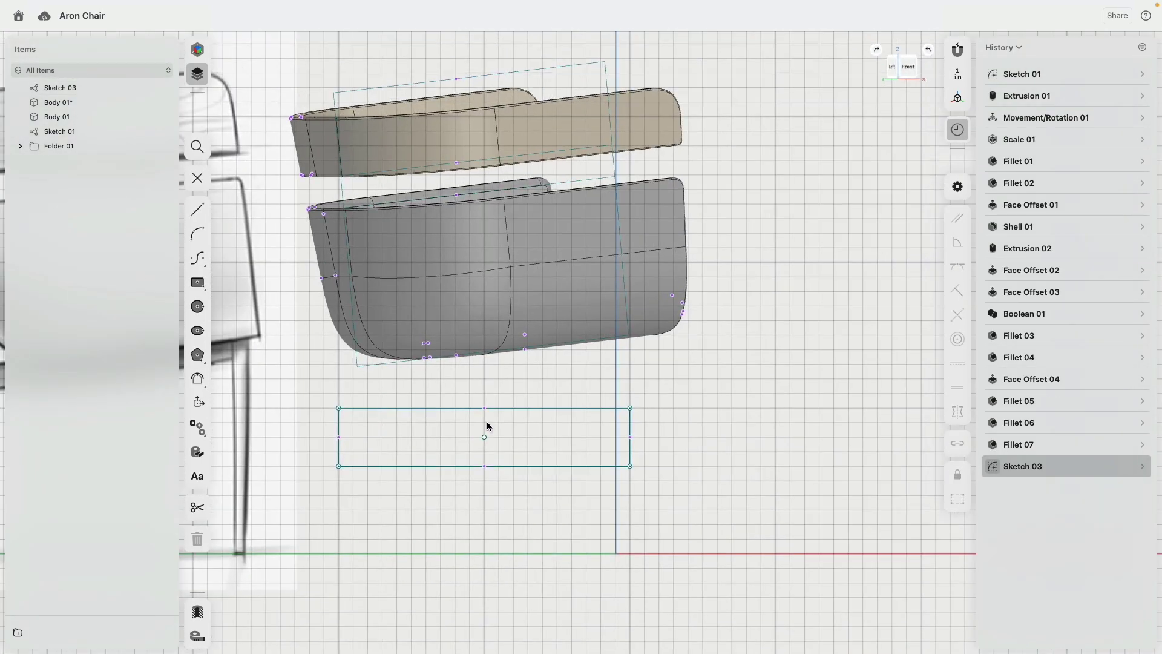
# Step: Sketch a closed, slim slanted front-leg profile about 15.3 inches long from the ground to the seat's underside
pyautogui.click(197, 209)
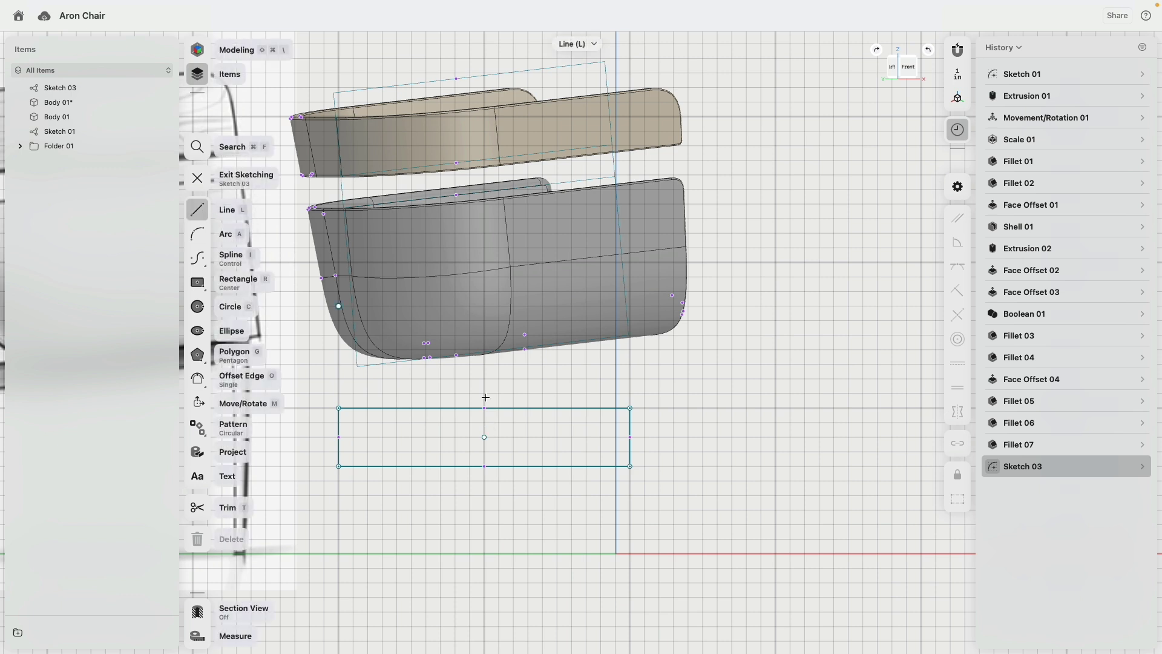
pyautogui.scroll(-3, 649, 538)
pyautogui.click(664, 548)
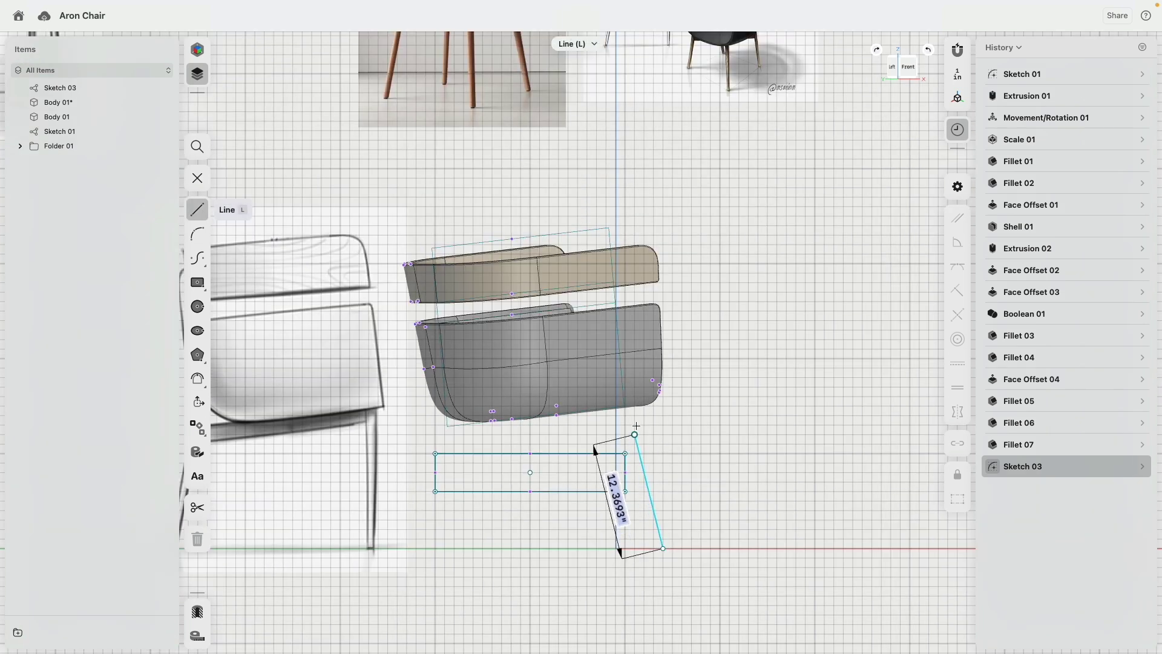
pyautogui.click(655, 484)
pyautogui.scroll(3, 662, 490)
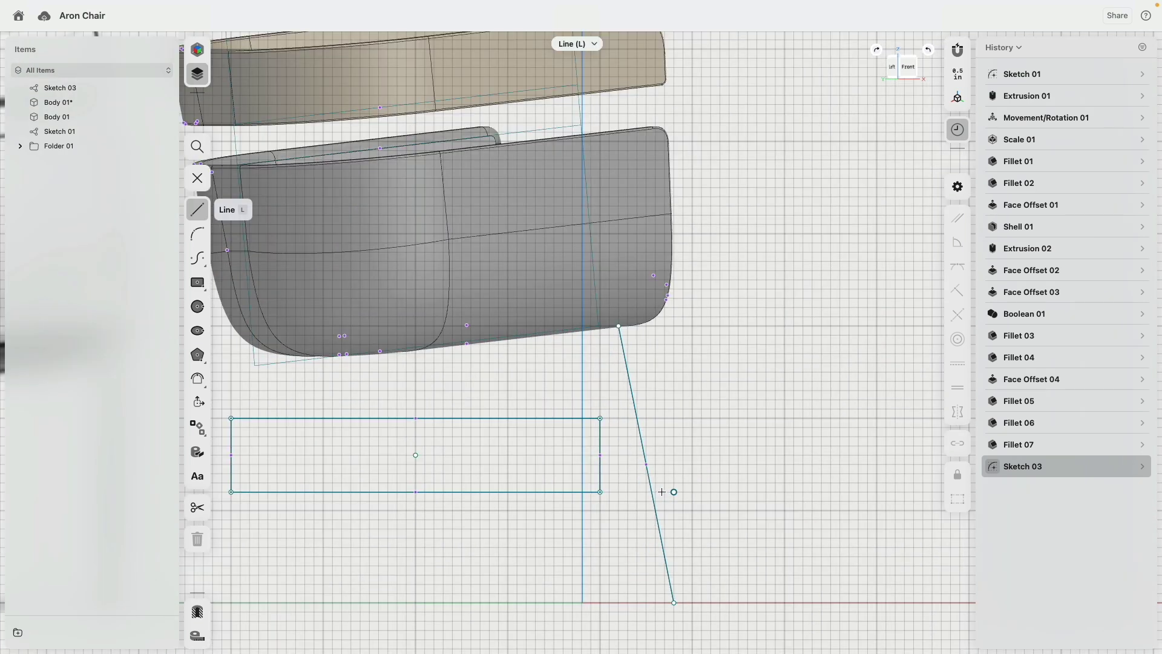
pyautogui.click(635, 323)
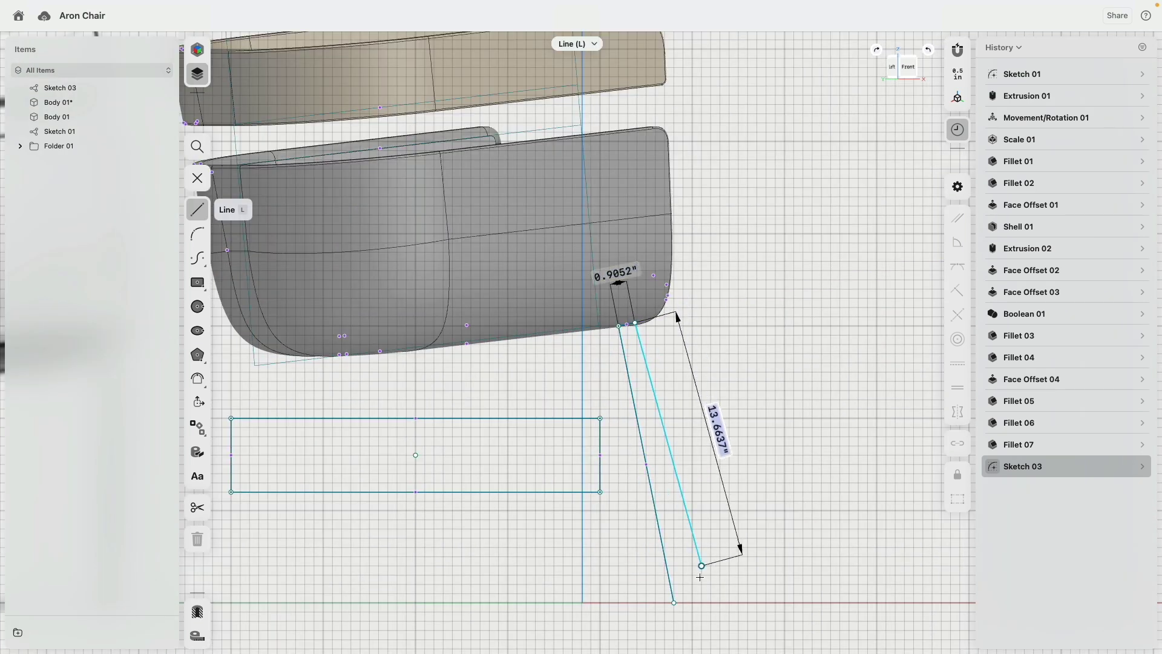
pyautogui.click(683, 594)
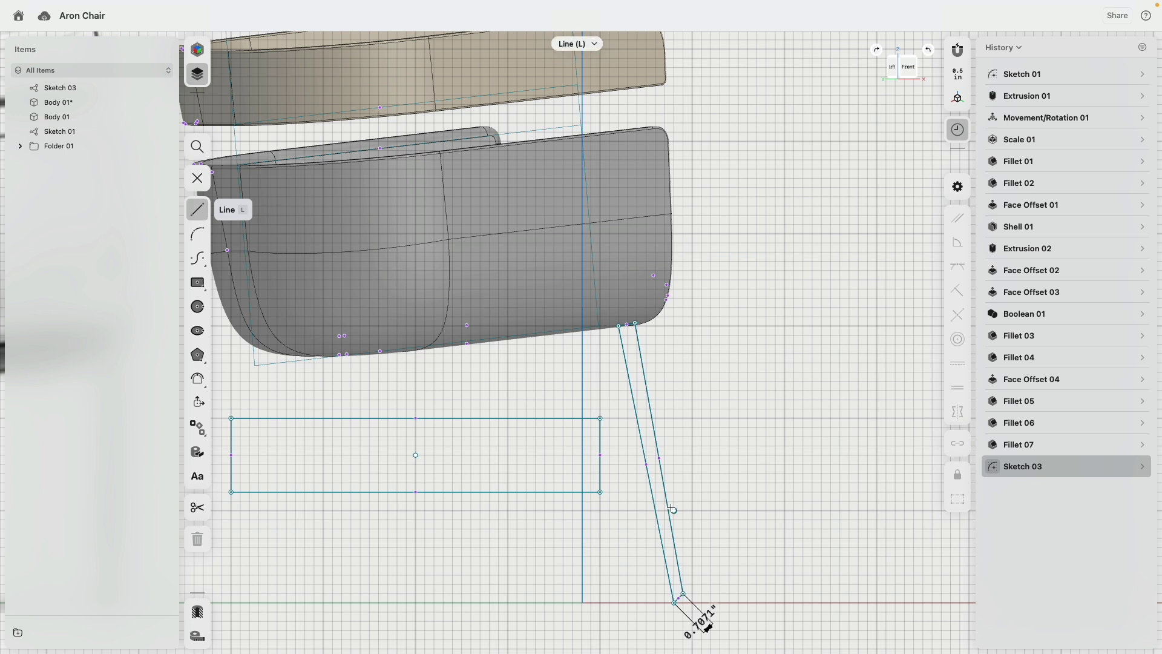
pyautogui.click(674, 602)
# Step: Lock the leg profile's inner long line and set the profile's top edge to 0.75 in
pyautogui.click(646, 463)
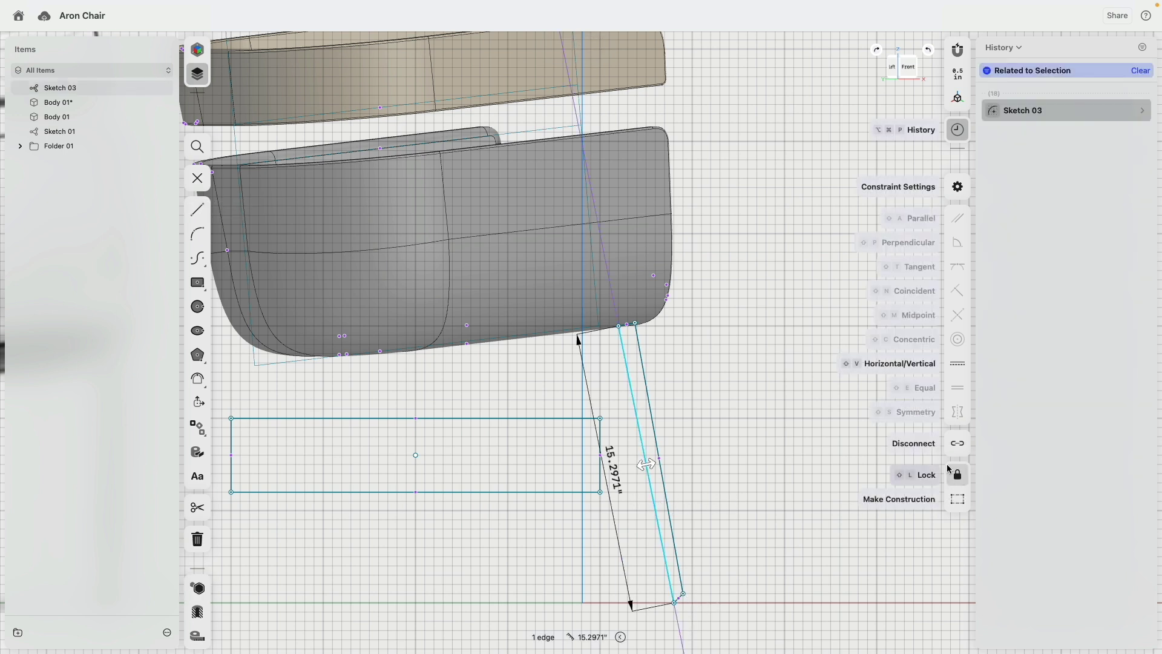
pyautogui.scroll(5, 642, 326)
pyautogui.click(557, 440)
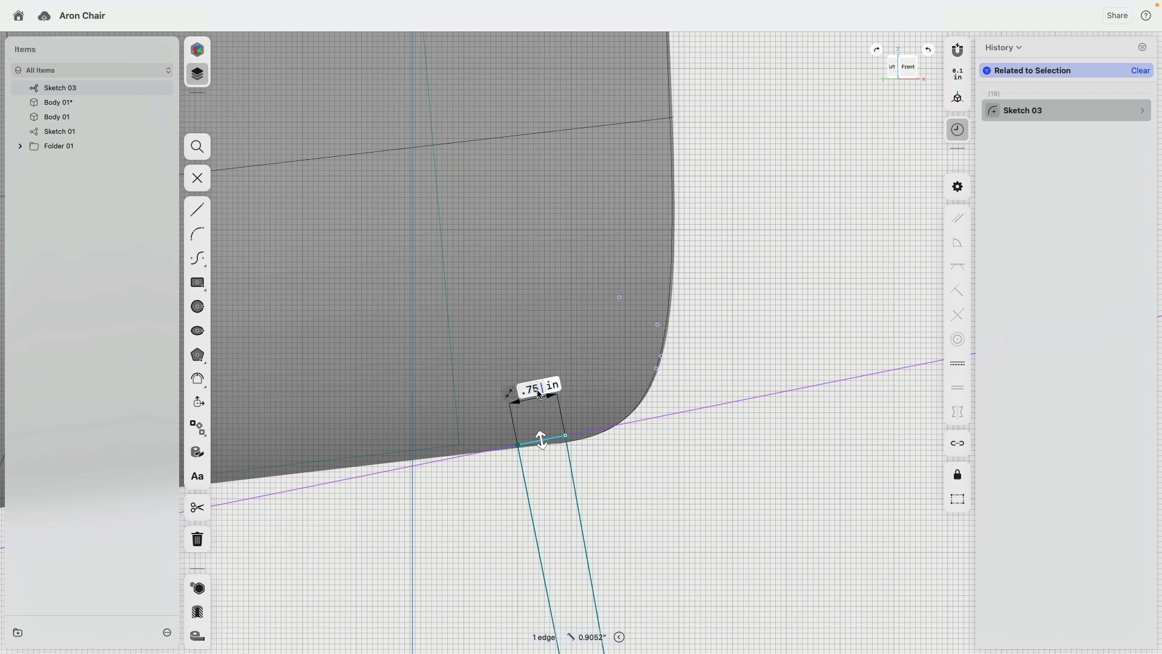
pyautogui.press('Return')
# Step: Set the length of the leg profile's bottom edge at the ground to 0.5 in
pyautogui.scroll(-5, 574, 403)
pyautogui.moveTo(634, 423); pyautogui.dragTo(590, 75, button='middle')
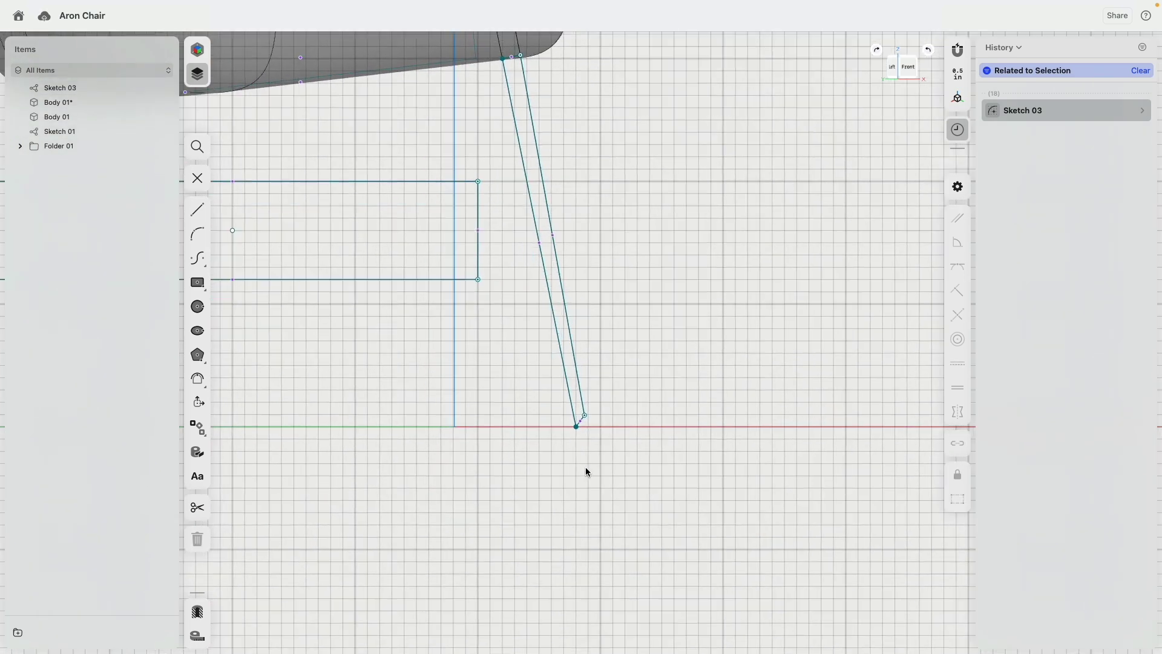
pyautogui.scroll(5, 578, 426)
pyautogui.click(589, 416)
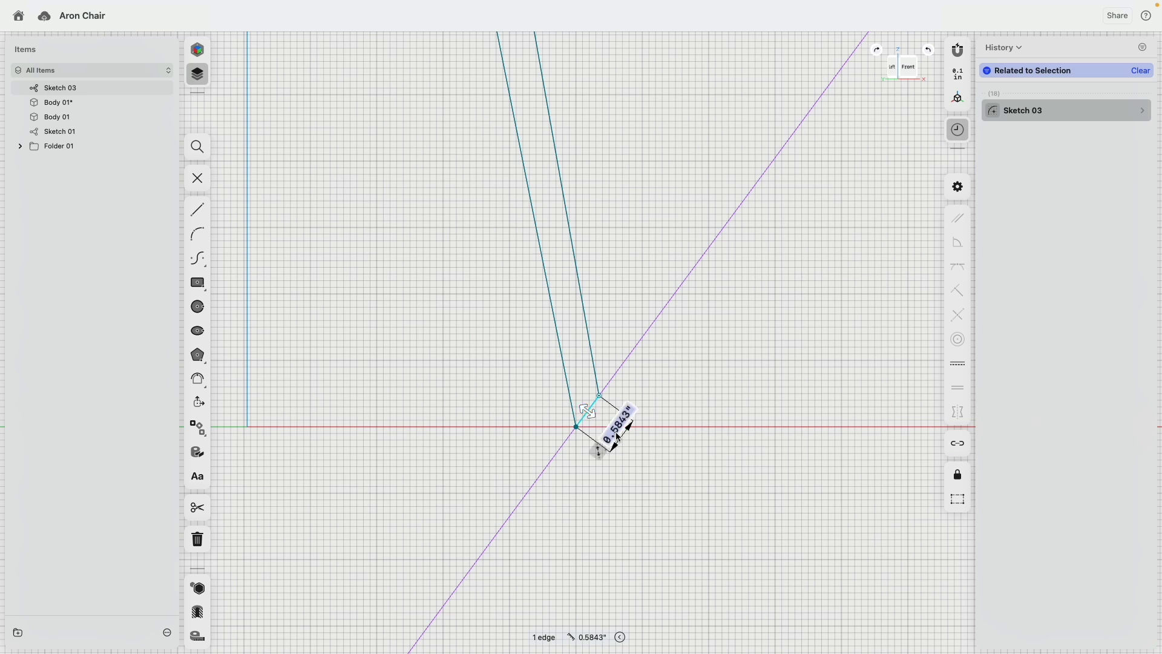
pyautogui.write('.5')
pyautogui.press('Return')
# Step: Make the leg profile's bottom and top edges perpendicular to its inner long line
pyautogui.click(589, 413)
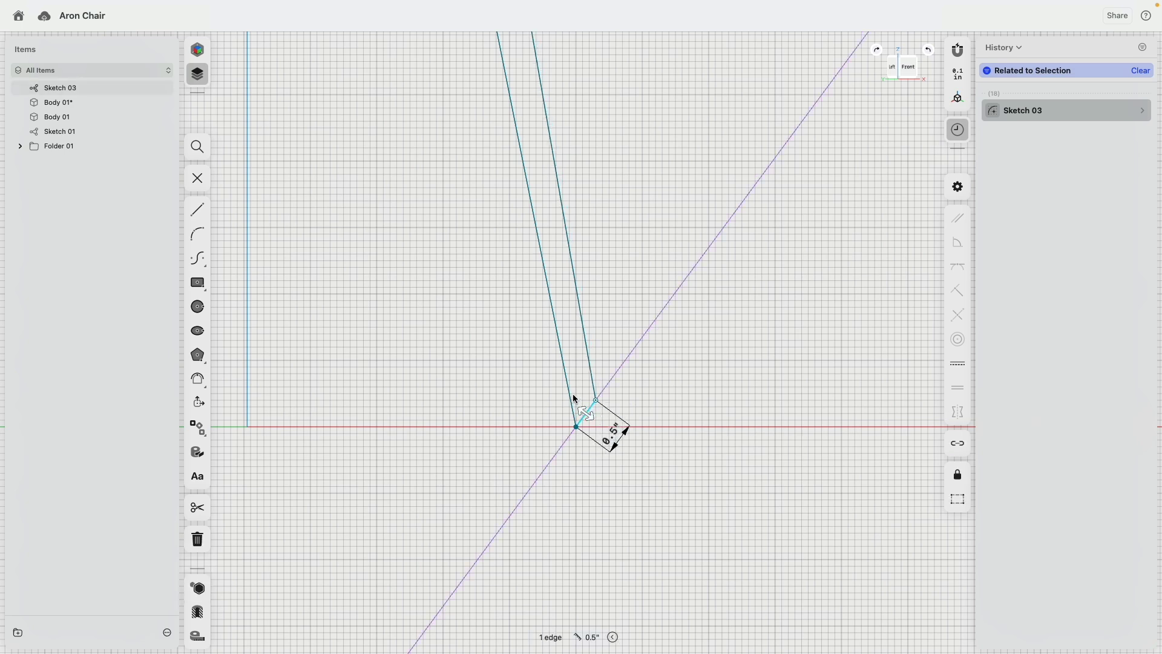
pyautogui.click(572, 397)
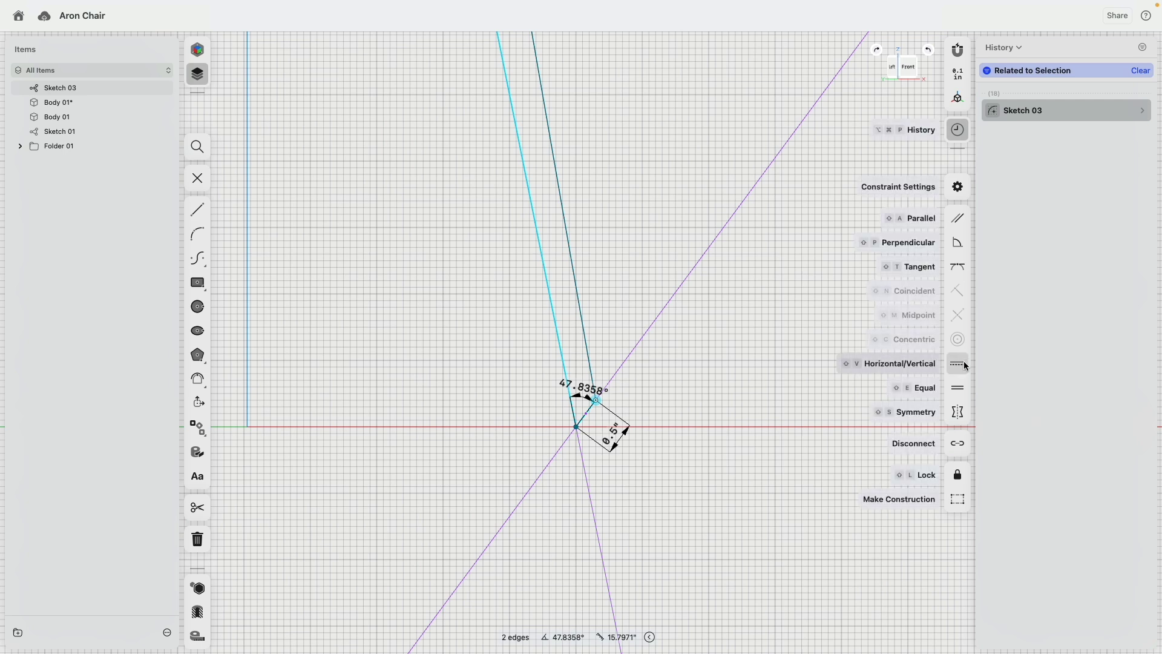
pyautogui.click(959, 242)
pyautogui.scroll(-5, 658, 405)
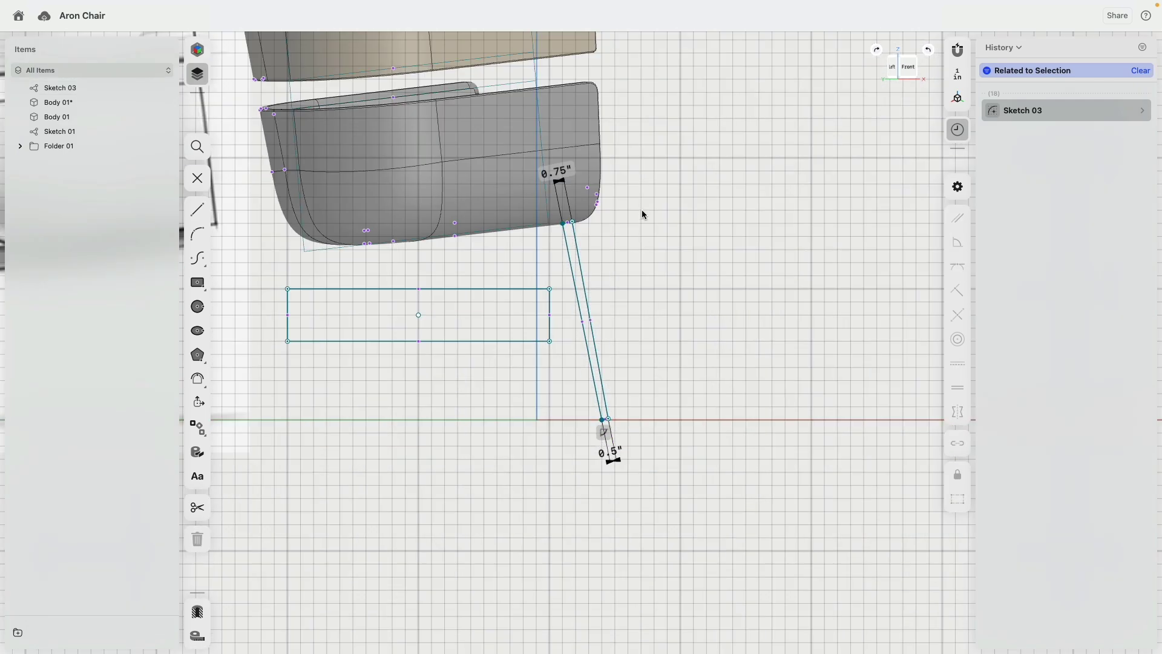
pyautogui.scroll(10, 674, 376)
pyautogui.click(509, 469)
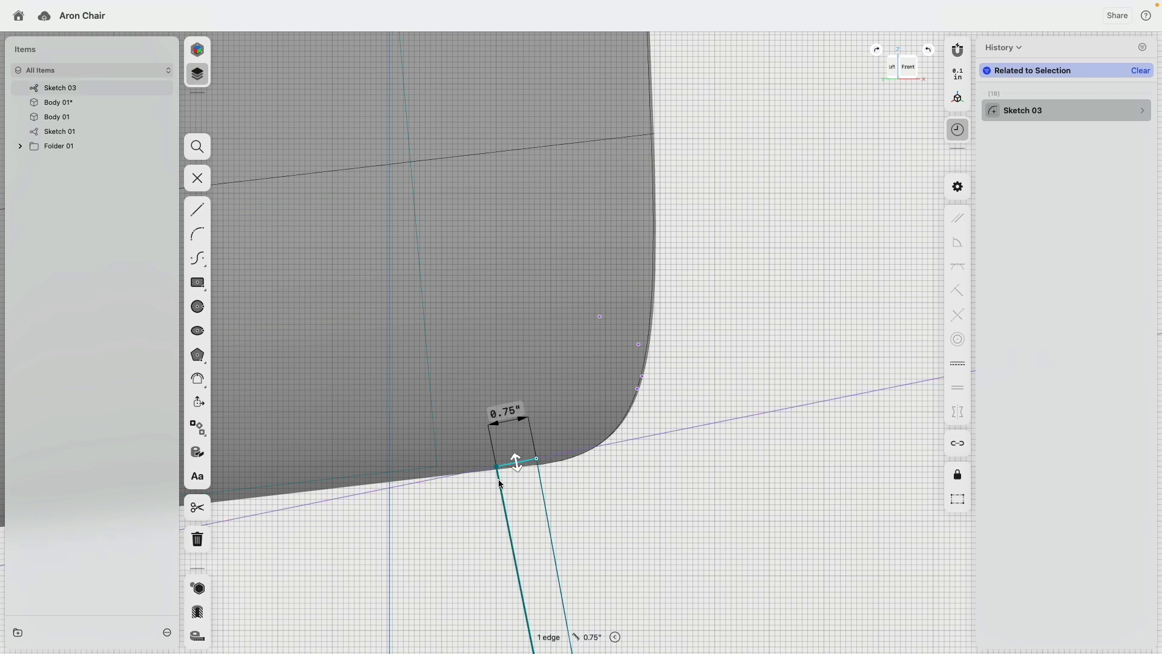
pyautogui.click(502, 484)
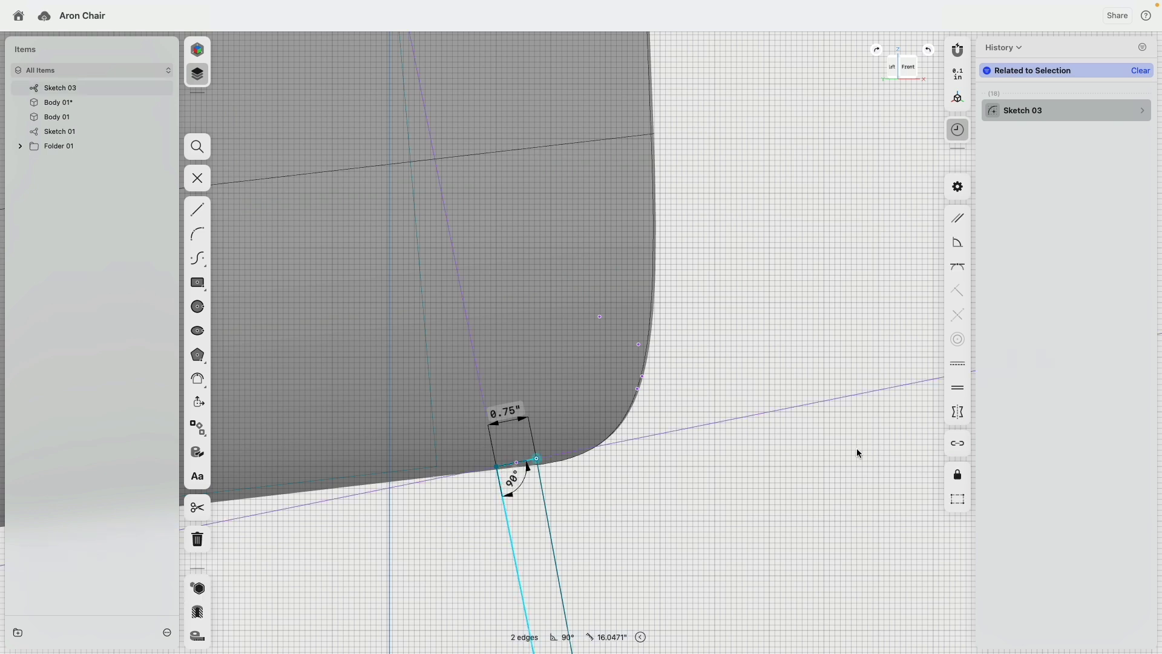
pyautogui.click(958, 243)
# Step: Revolve the front-leg profile 360° around its inner long edge and check the leg from the side
pyautogui.scroll(-5, 633, 318)
pyautogui.scroll(4, 633, 321)
pyautogui.moveTo(539, 333); pyautogui.dragTo(558, 368, button='right')
pyautogui.click(532, 336)
pyautogui.click(535, 333)
pyautogui.click(197, 334)
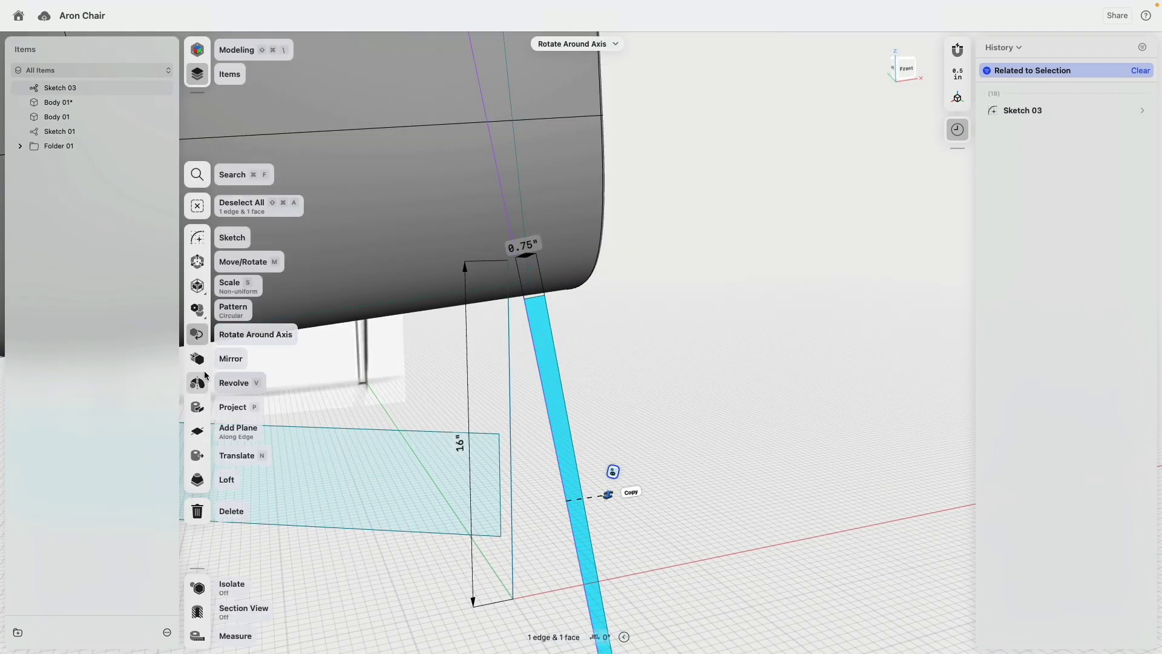
pyautogui.click(198, 383)
pyautogui.scroll(-5, 631, 429)
pyautogui.moveTo(535, 410); pyautogui.dragTo(539, 386, button='right')
pyautogui.click(913, 72)
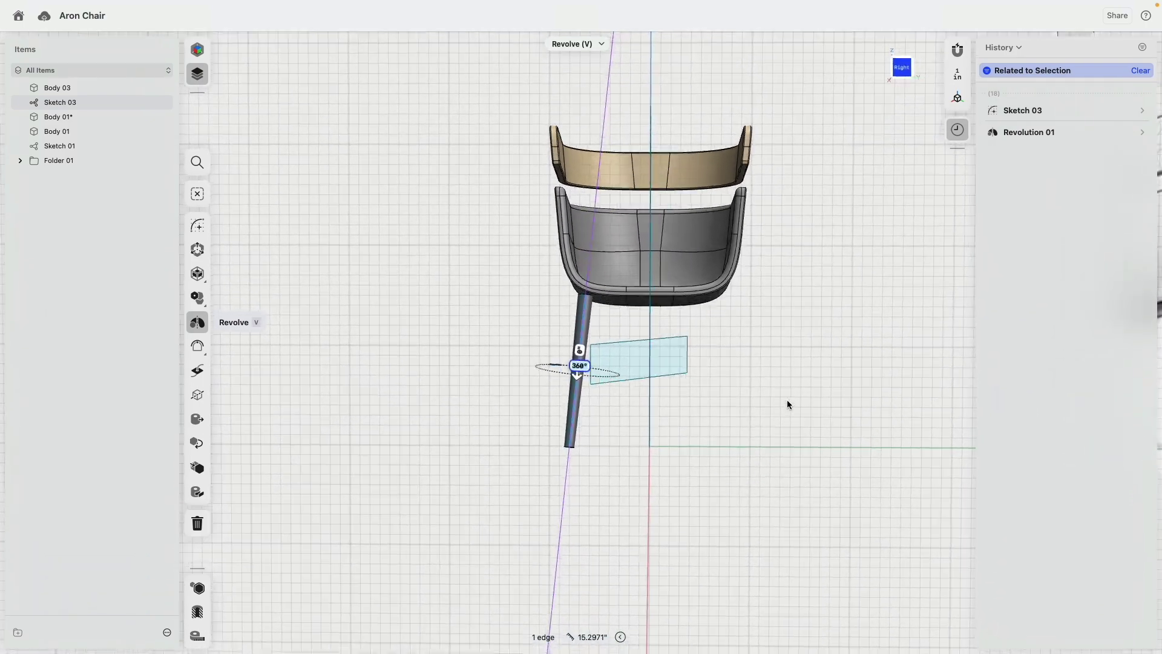
pyautogui.moveTo(481, 388); pyautogui.dragTo(726, 427, button='right')
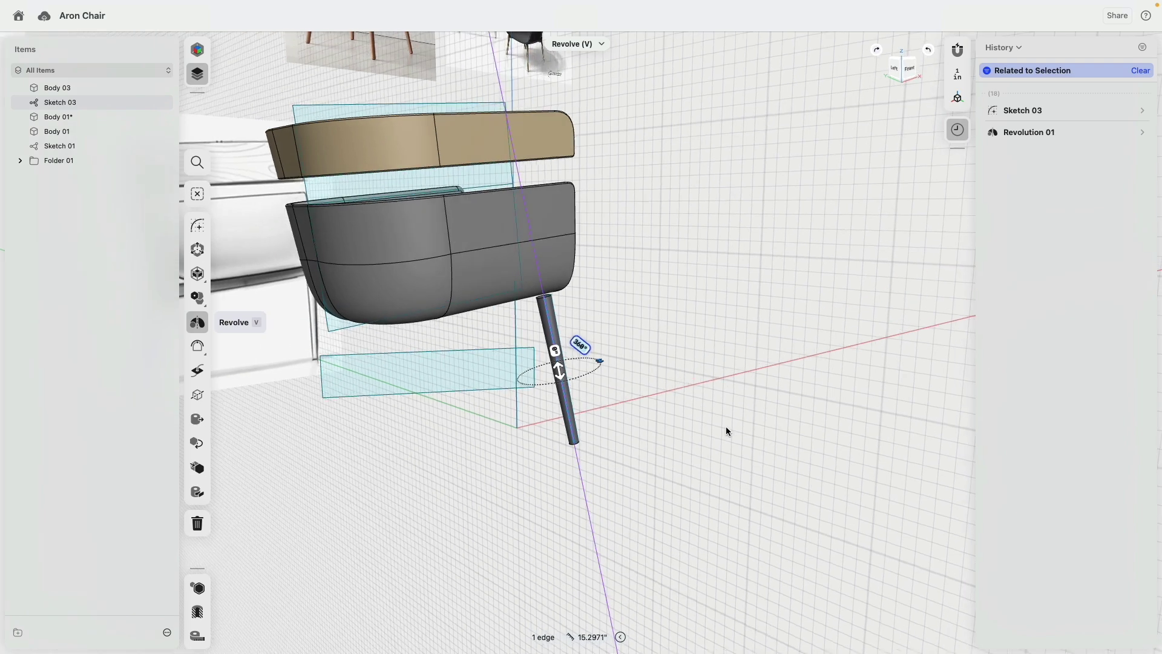
# Step: Finish the leg revolve and reopen its diagonal-plane sketch, framing the area beneath the rear of the seat
pyautogui.click(908, 70)
pyautogui.moveTo(397, 418)
pyautogui.mouseDown(button='right')
pyautogui.moveTo(438, 418)
pyautogui.moveTo(424, 423)
pyautogui.moveTo(492, 386)
pyautogui.mouseUp(button='right')
pyautogui.click(499, 382)
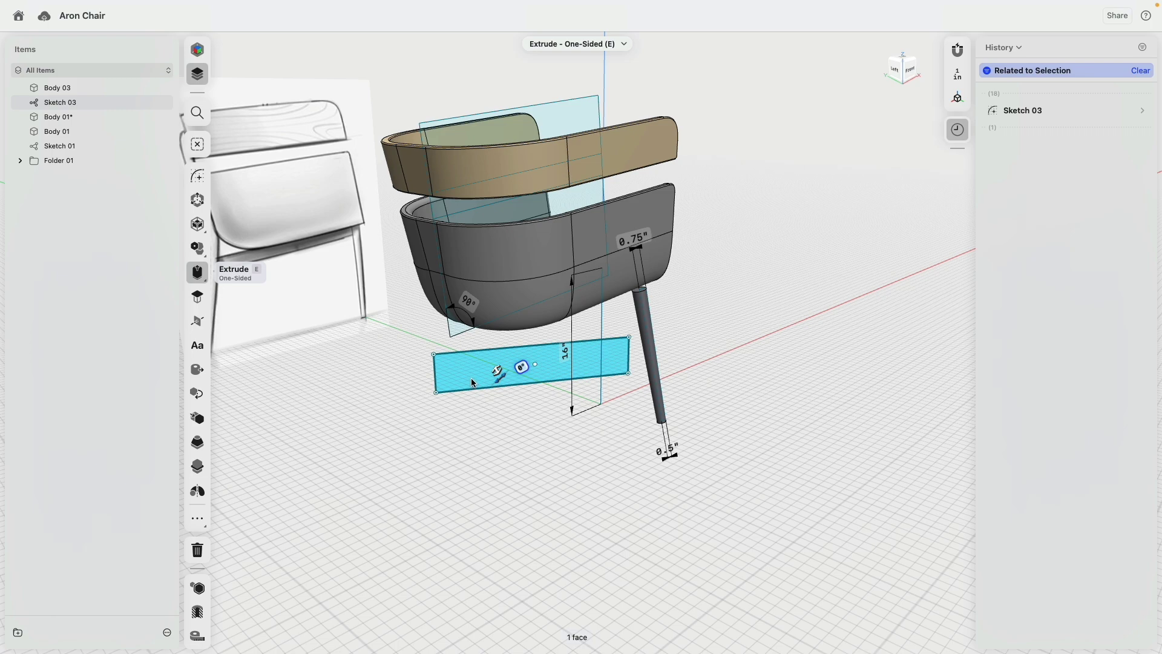
pyautogui.doubleClick(518, 365)
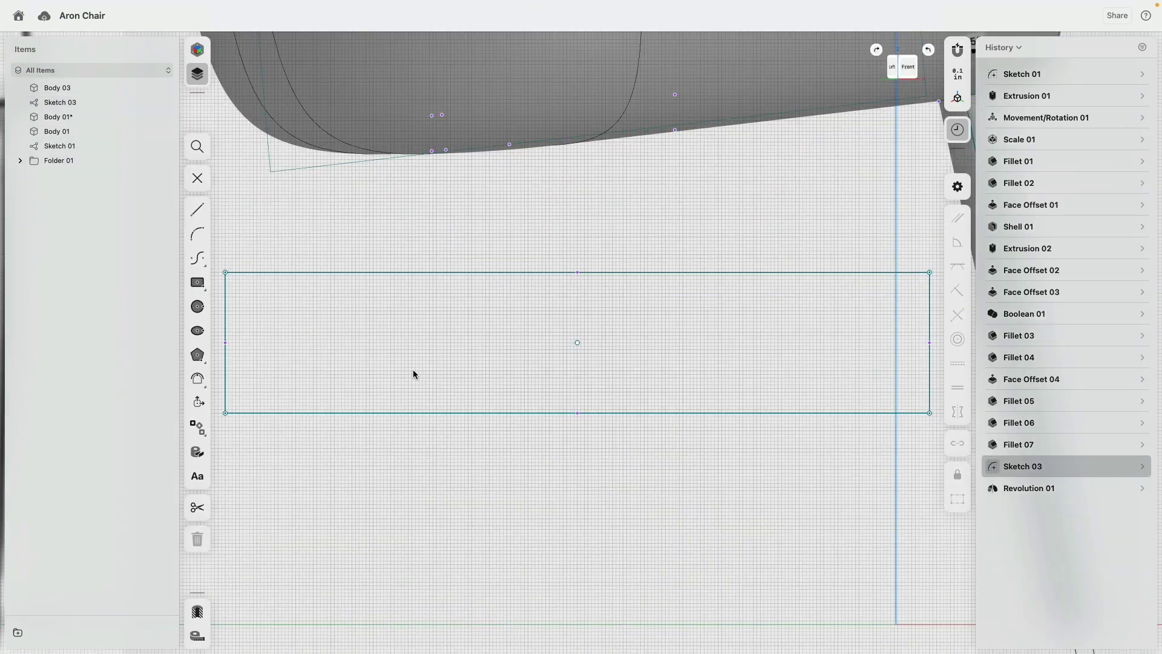
pyautogui.scroll(-5, 412, 411)
pyautogui.scroll(-2, 373, 295)
pyautogui.moveTo(342, 332); pyautogui.dragTo(506, 303, button='middle')
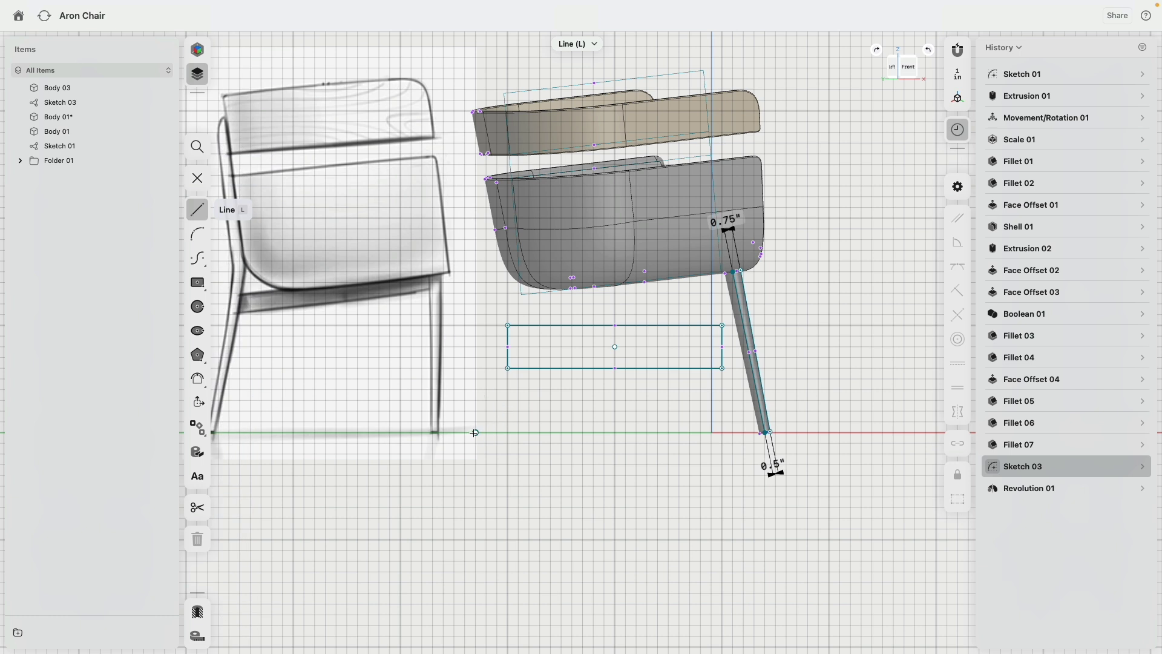
# Step: Draw the rear-leg line about 13.6 in up from the ground to a bend, continuing about 12.3 in up behind the seat
pyautogui.click(464, 432)
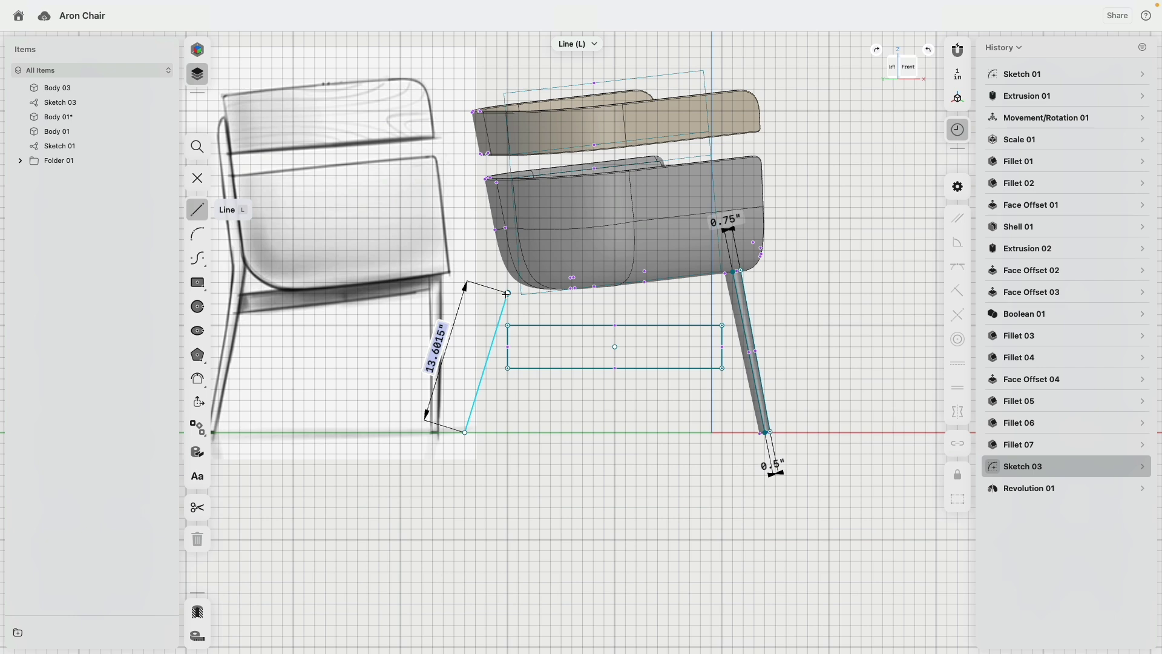
pyautogui.click(508, 294)
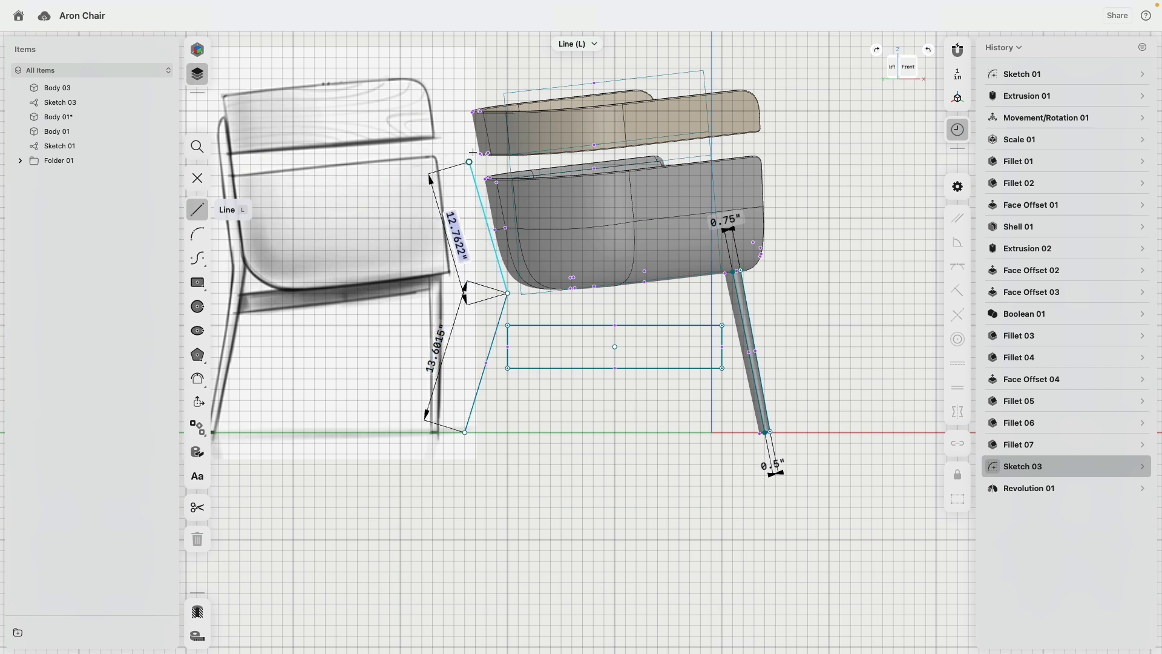
pyautogui.scroll(5, 490, 278)
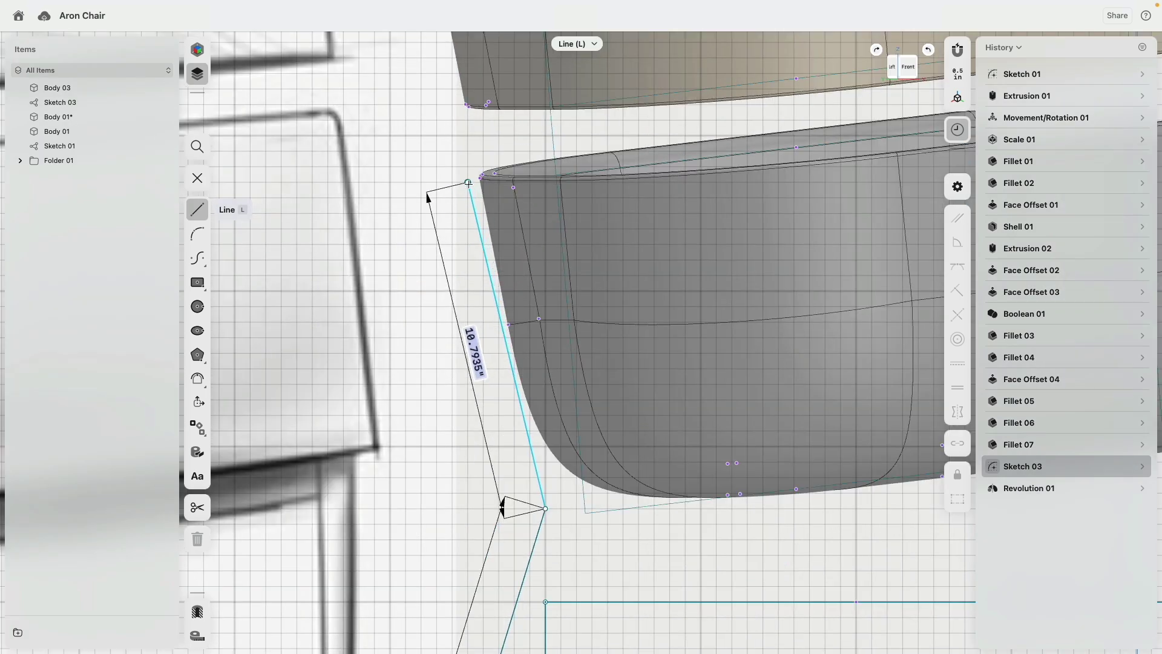
pyautogui.scroll(-5, 490, 278)
pyautogui.scroll(5, 512, 233)
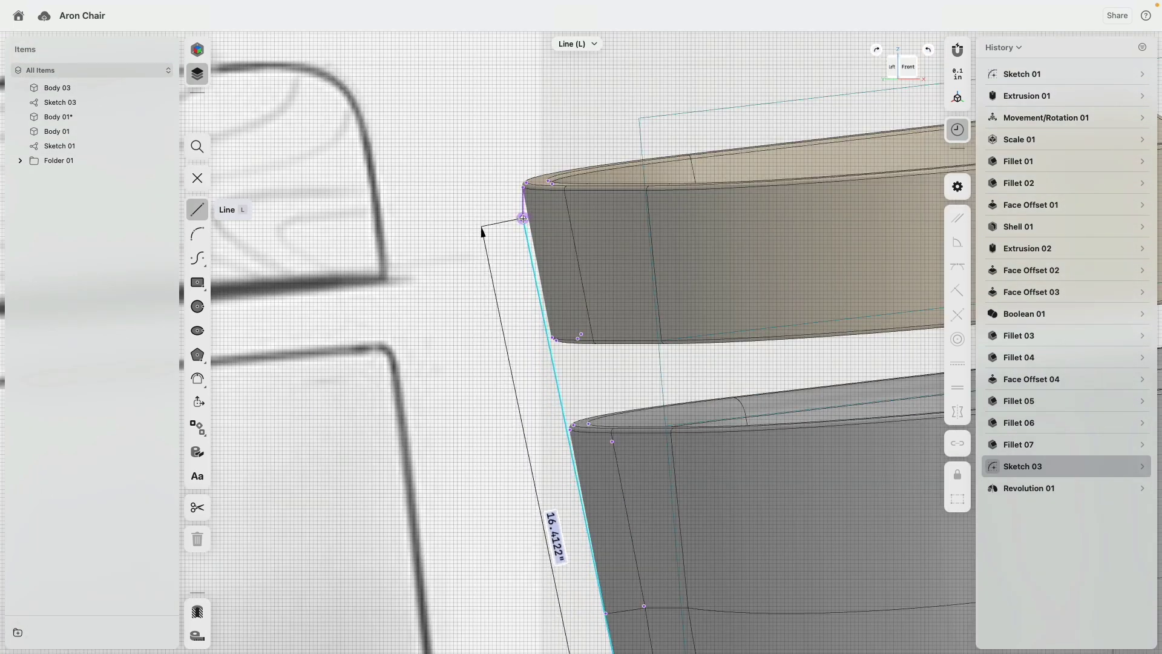
pyautogui.click(512, 385)
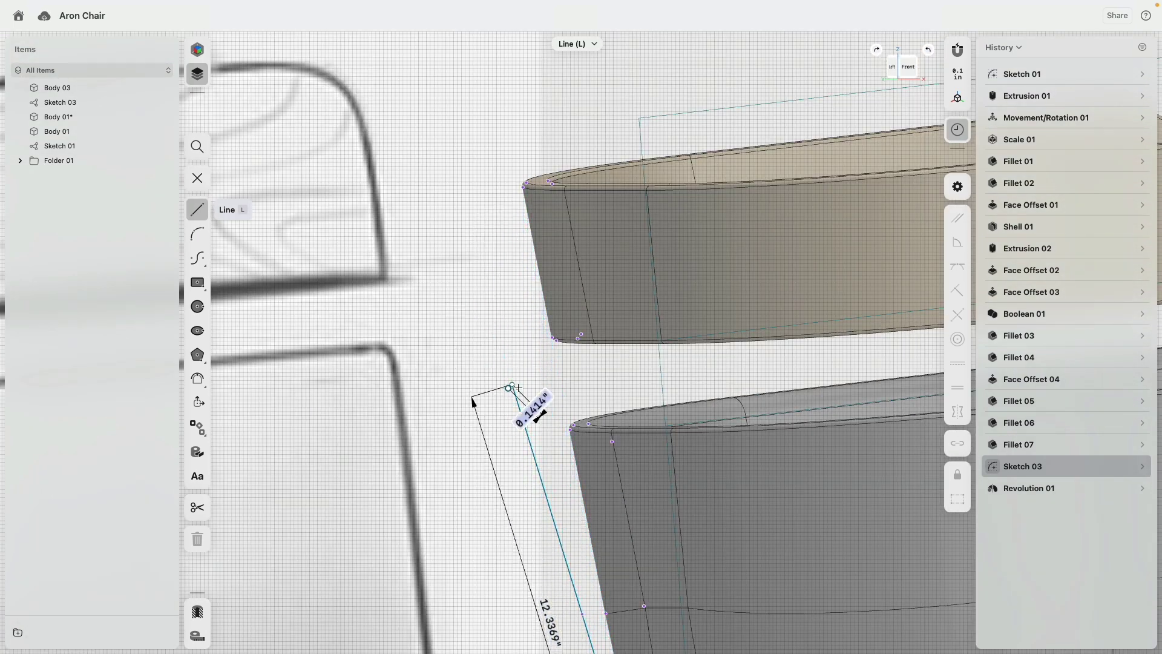
pyautogui.press('Escape')
# Step: Draw a line along the backrest's rear edge and join the upper leg line's free end to its lower end
pyautogui.click(523, 187)
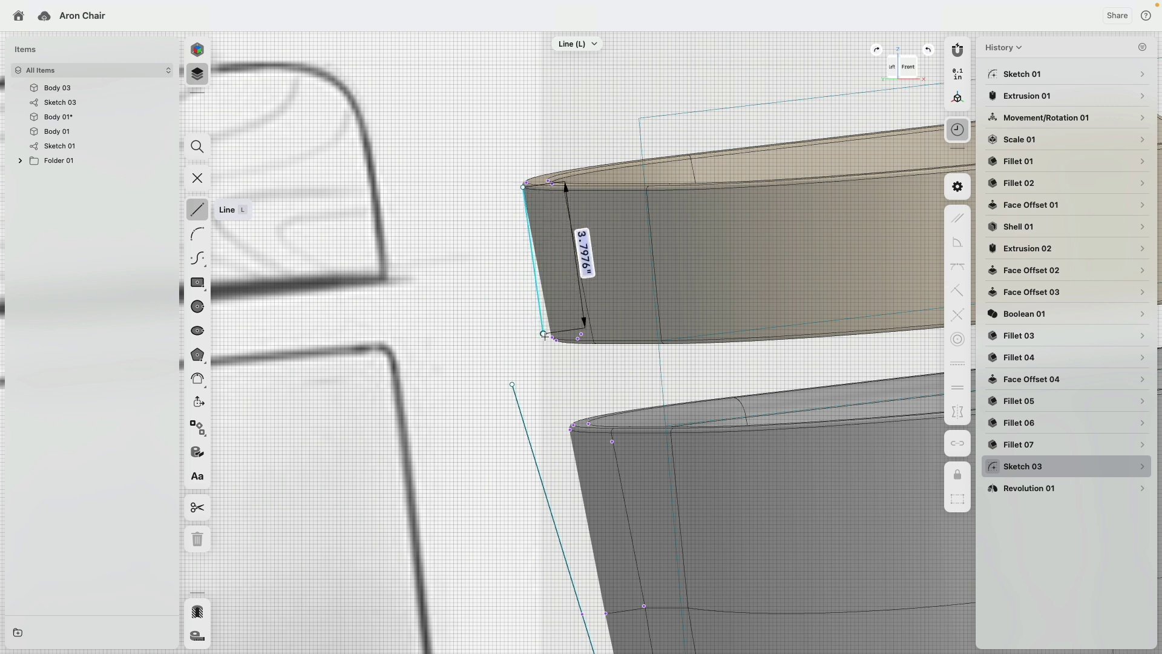
pyautogui.click(552, 337)
pyautogui.press('Escape')
pyautogui.moveTo(513, 384); pyautogui.dragTo(552, 337)
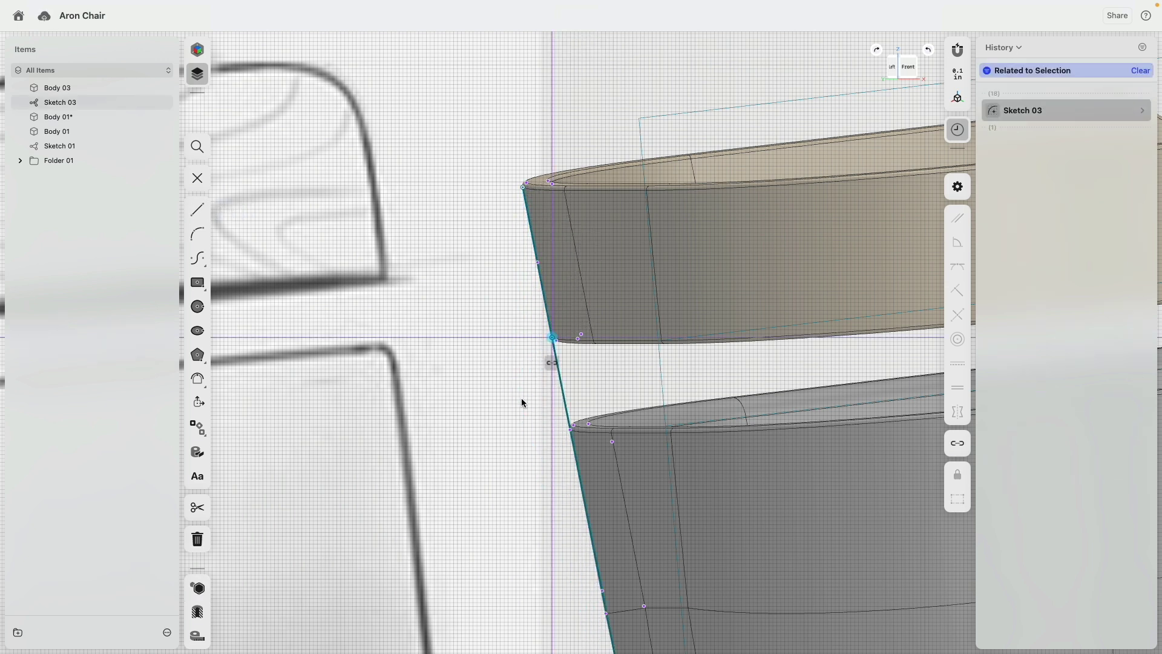
# Step: Make the upper leg line parallel to the line along the backrest's rear edge
pyautogui.click(541, 290)
pyautogui.click(559, 366)
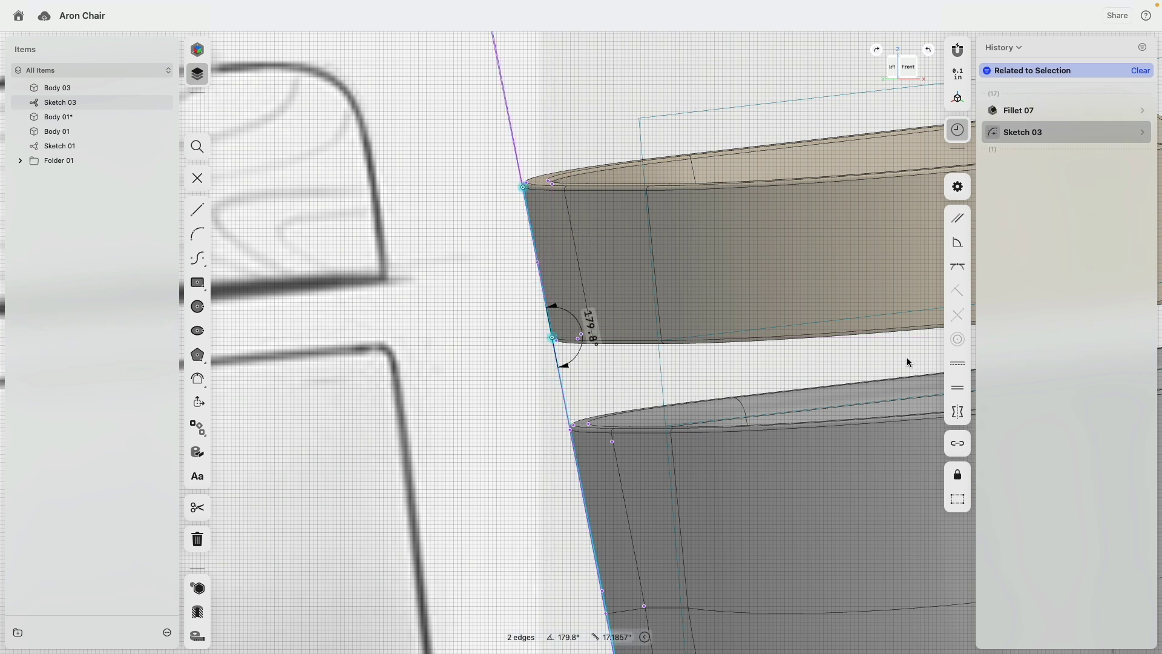
pyautogui.click(963, 222)
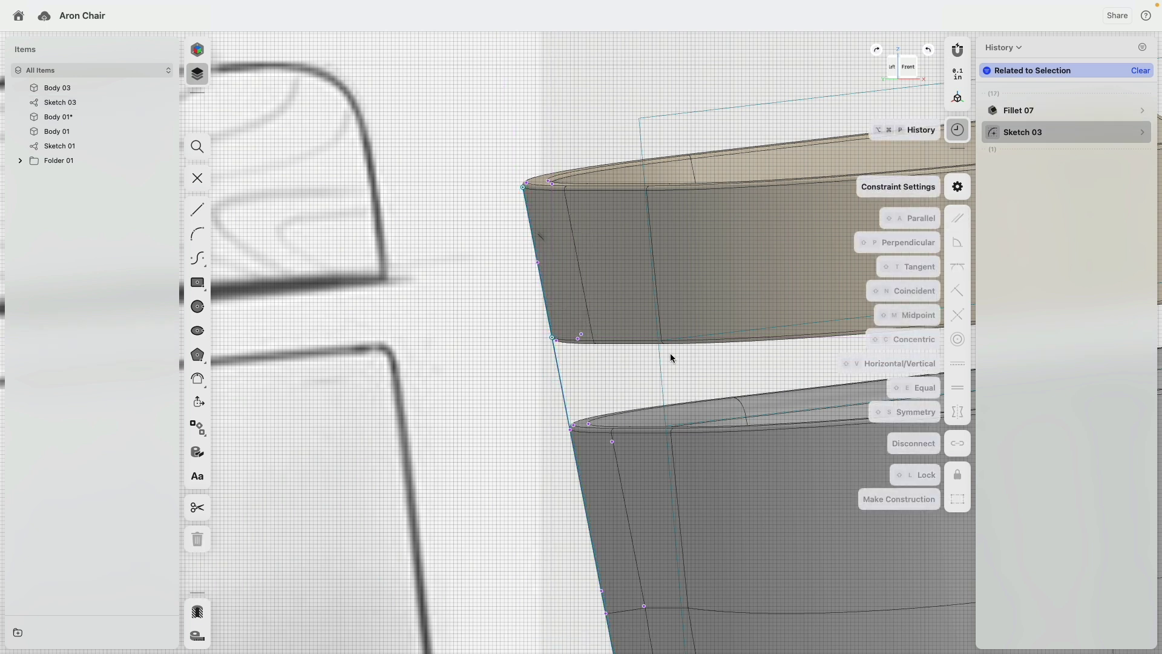
pyautogui.click(557, 373)
pyautogui.scroll(-3, 542, 411)
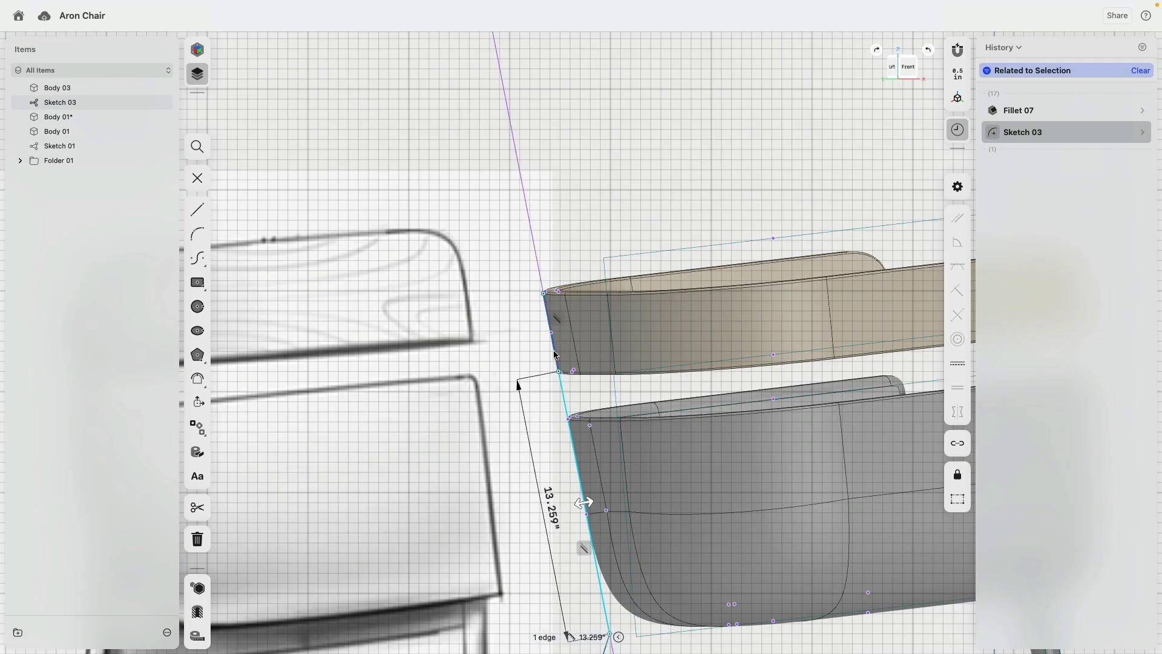
# Step: Delete the rectangle sketched beneath the seat
pyautogui.moveTo(552, 354)
pyautogui.mouseDown(button='right')
pyautogui.moveTo(599, 412)
pyautogui.moveTo(651, 439)
pyautogui.moveTo(607, 404)
pyautogui.moveTo(646, 422)
pyautogui.moveTo(721, 420)
pyautogui.moveTo(609, 415)
pyautogui.moveTo(539, 387)
pyautogui.mouseUp(button='right')
pyautogui.scroll(-10, 649, 438)
pyautogui.scroll(6, 607, 403)
pyautogui.moveTo(637, 418); pyautogui.dragTo(545, 257, button='middle')
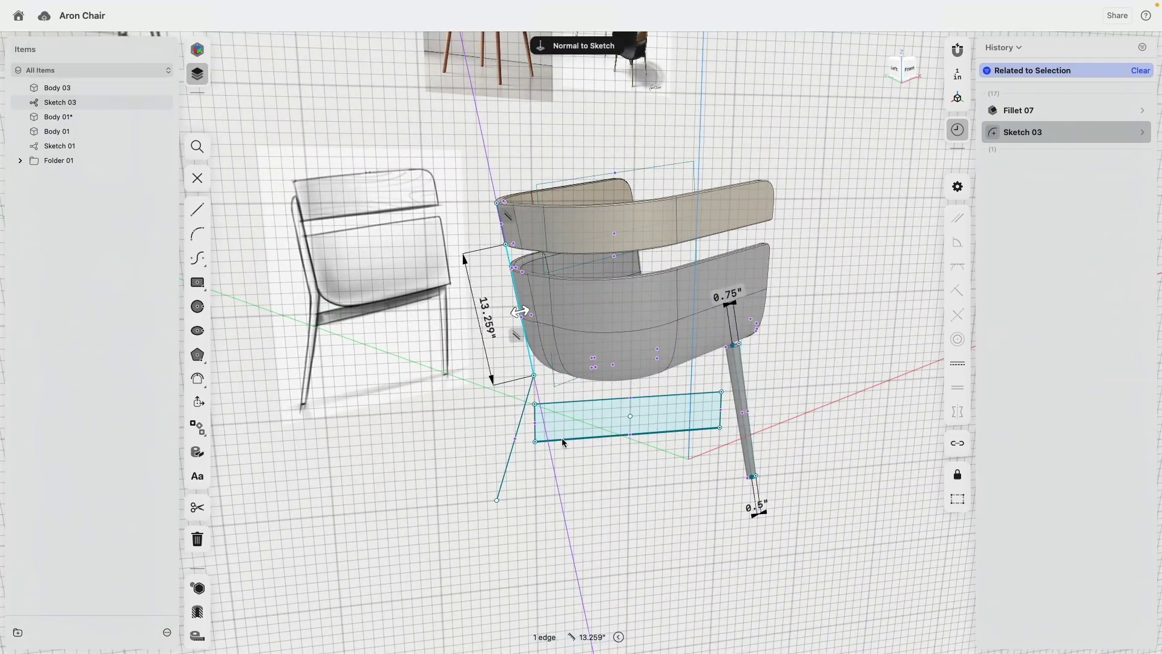
pyautogui.click(564, 438)
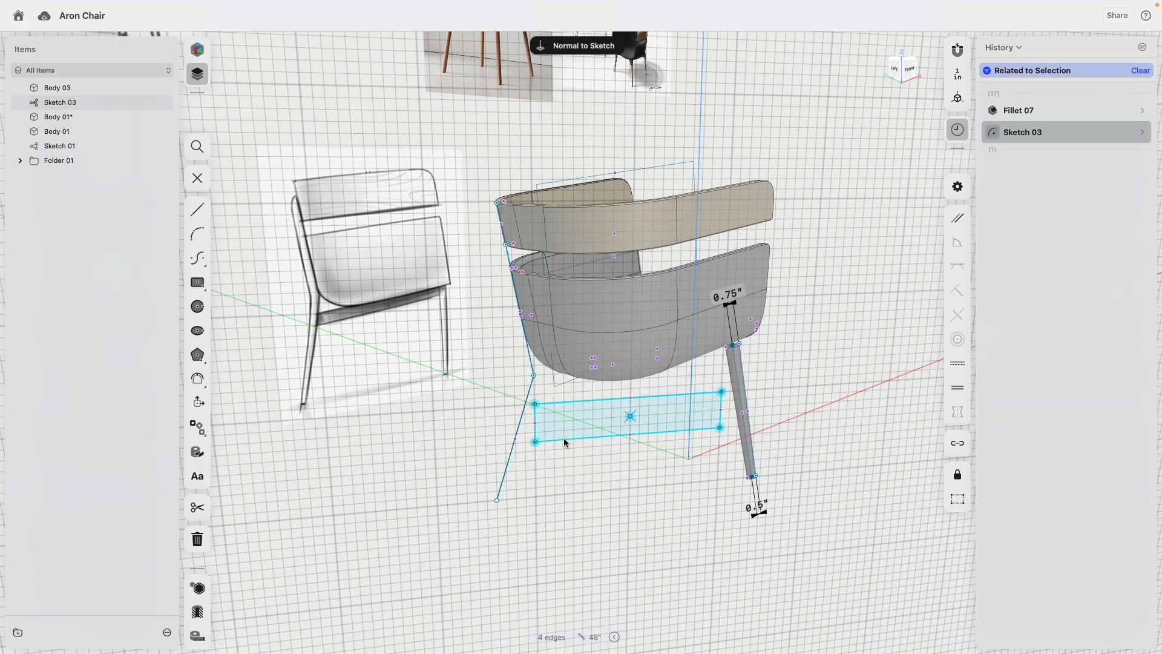
pyautogui.press('Delete')
# Step: Draw a line about 14 in long just behind the upper leg line and make it parallel to that line
pyautogui.moveTo(555, 469); pyautogui.dragTo(536, 438, button='right')
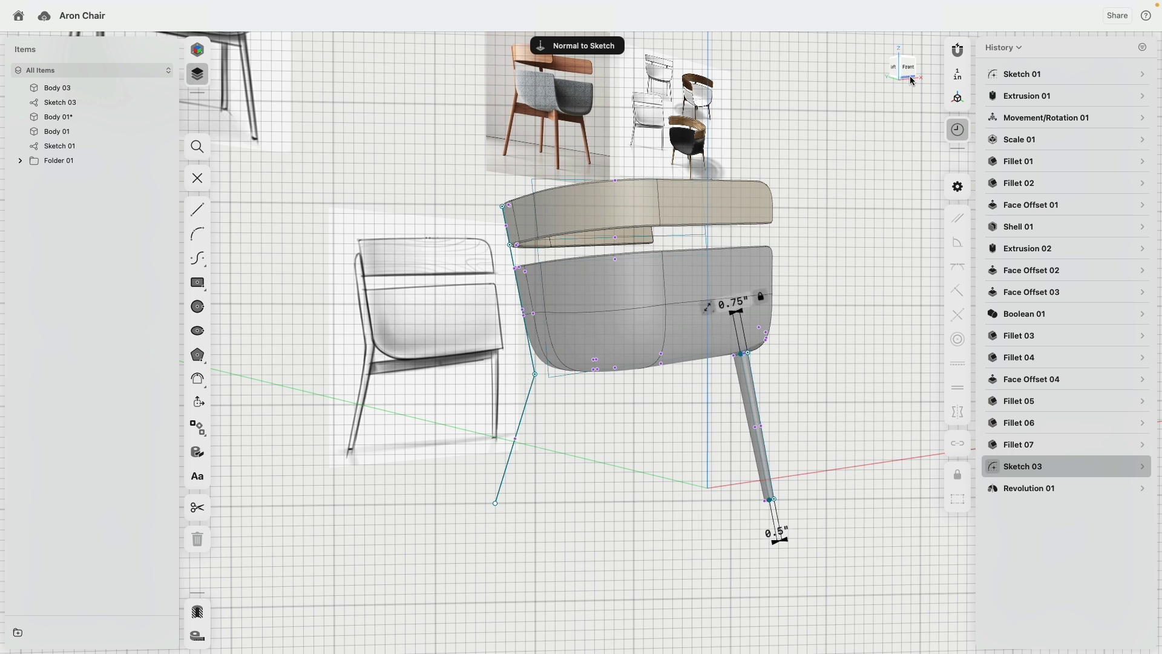
pyautogui.scroll(5, 495, 258)
pyautogui.scroll(-4, 519, 266)
pyautogui.moveTo(519, 267)
pyautogui.mouseDown(button='right')
pyautogui.moveTo(543, 243)
pyautogui.moveTo(527, 212)
pyautogui.mouseUp(button='right')
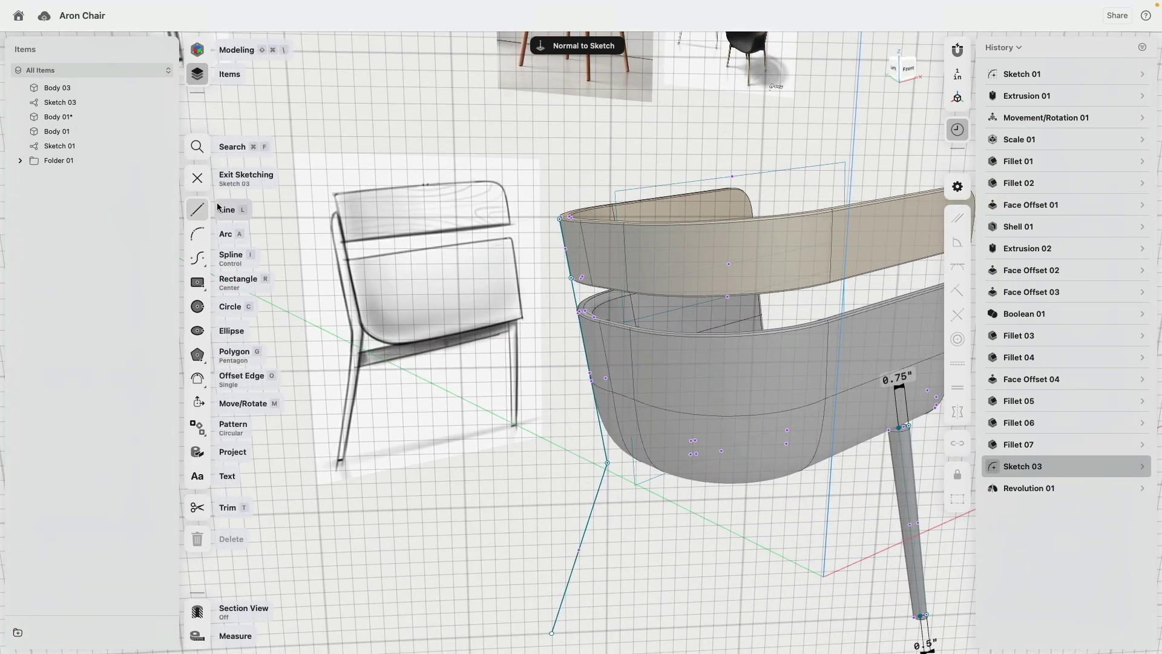
pyautogui.click(200, 210)
pyautogui.click(548, 240)
pyautogui.click(588, 442)
pyautogui.press('Escape')
pyautogui.click(563, 307)
pyautogui.click(583, 338)
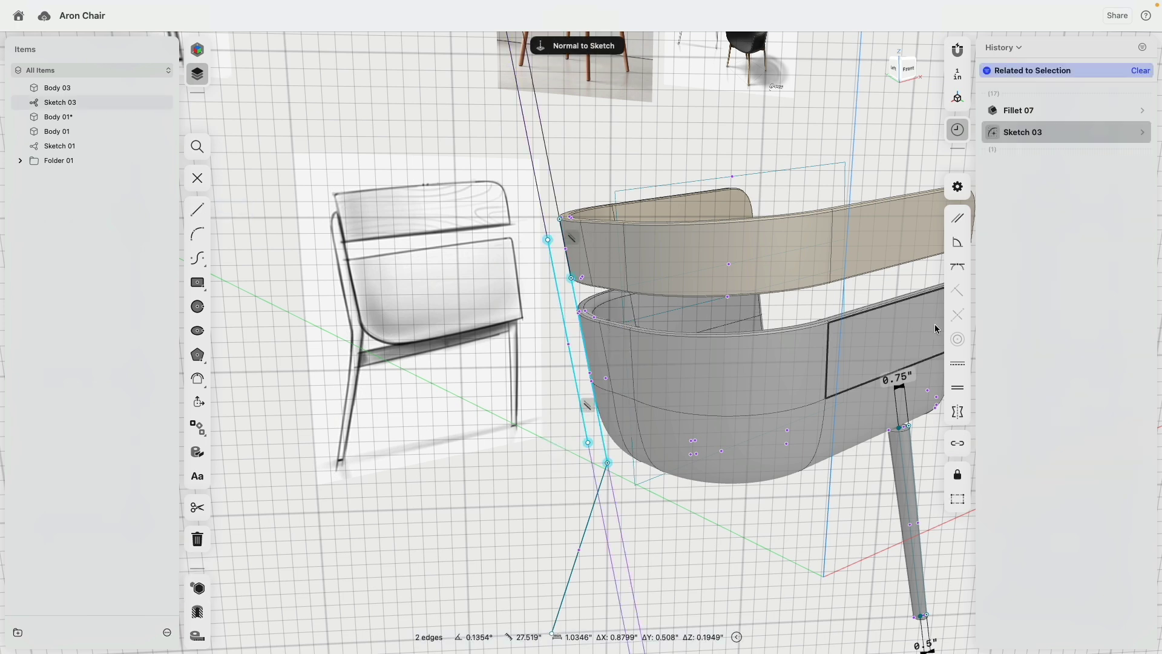
pyautogui.click(957, 219)
# Step: Set the distance between the outer line and the upper leg line at the backrest to 0.75 in
pyautogui.scroll(3, 642, 225)
pyautogui.click(198, 210)
pyautogui.scroll(3, 552, 221)
pyautogui.press('Escape')
pyautogui.click(494, 329)
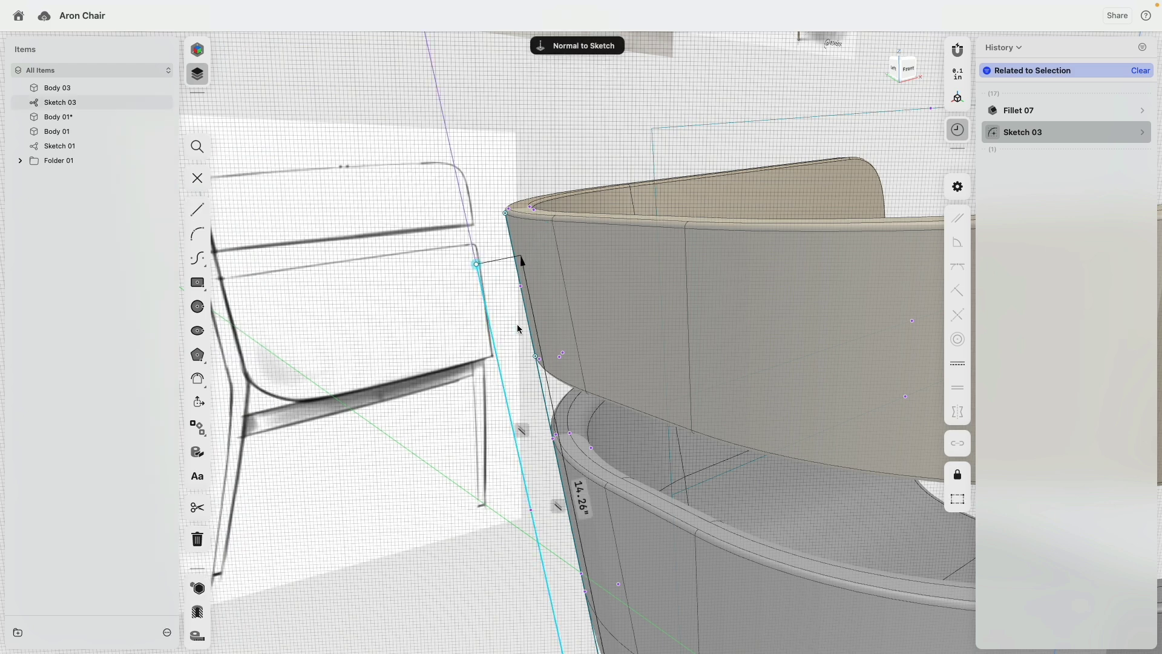
pyautogui.click(529, 322)
pyautogui.scroll(-2, 524, 326)
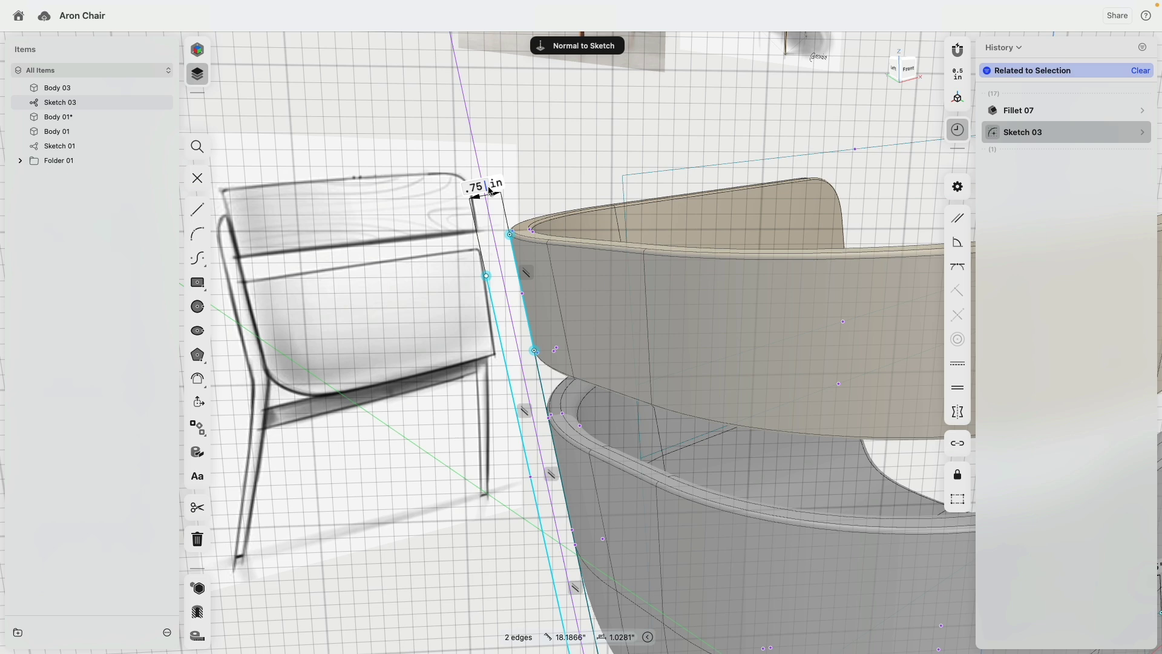
pyautogui.press('Return')
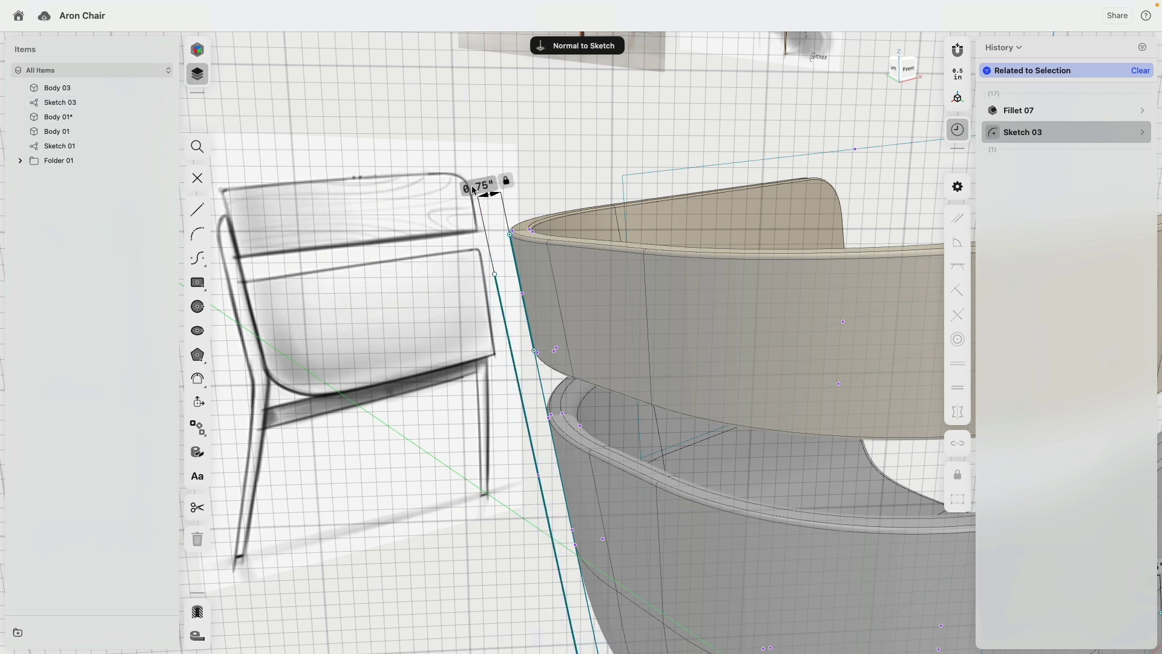
# Step: Draw a three-point arc of about 0.45 in radius from the outer line's top end to the line along the backrest
pyautogui.scroll(1, 436, 265)
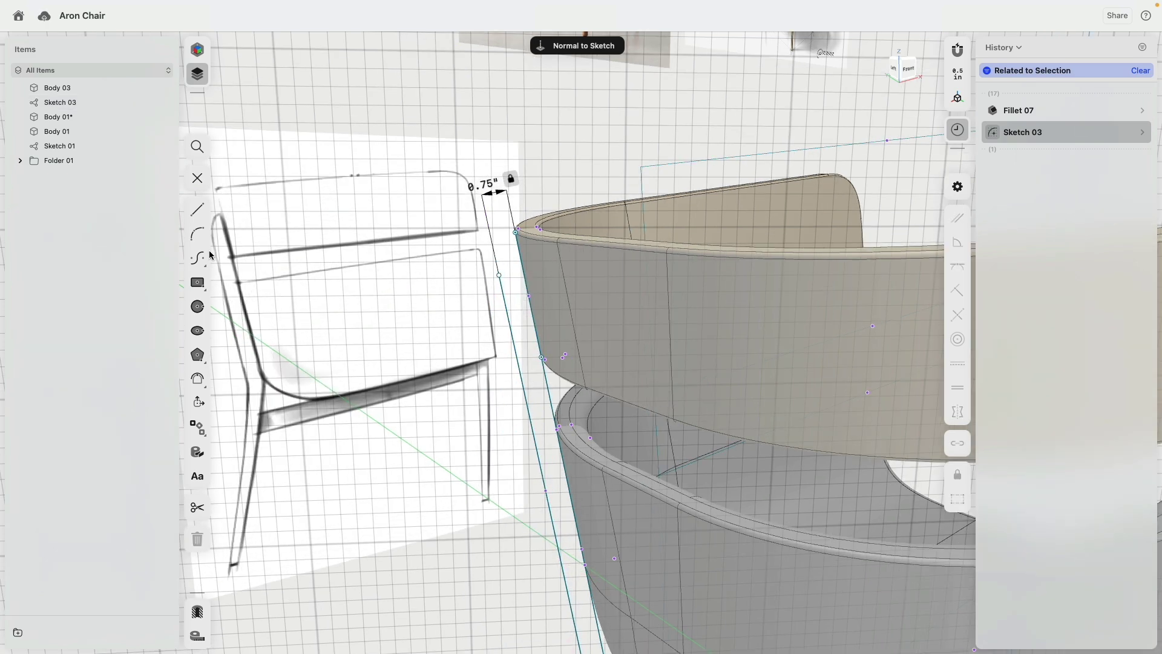
pyautogui.click(197, 233)
pyautogui.click(499, 275)
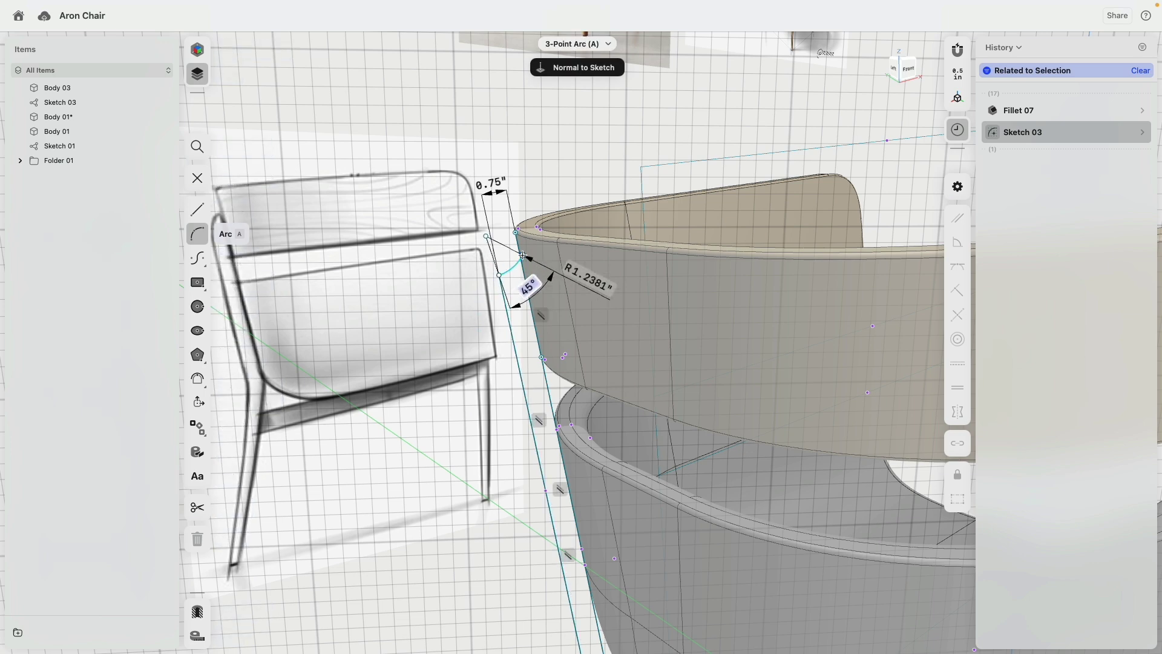
pyautogui.click(520, 254)
pyautogui.click(508, 249)
pyautogui.press('Escape')
# Step: Make the arc at the top of the rear leg tangent to the outer leg line
pyautogui.scroll(3, 520, 257)
pyautogui.click(502, 266)
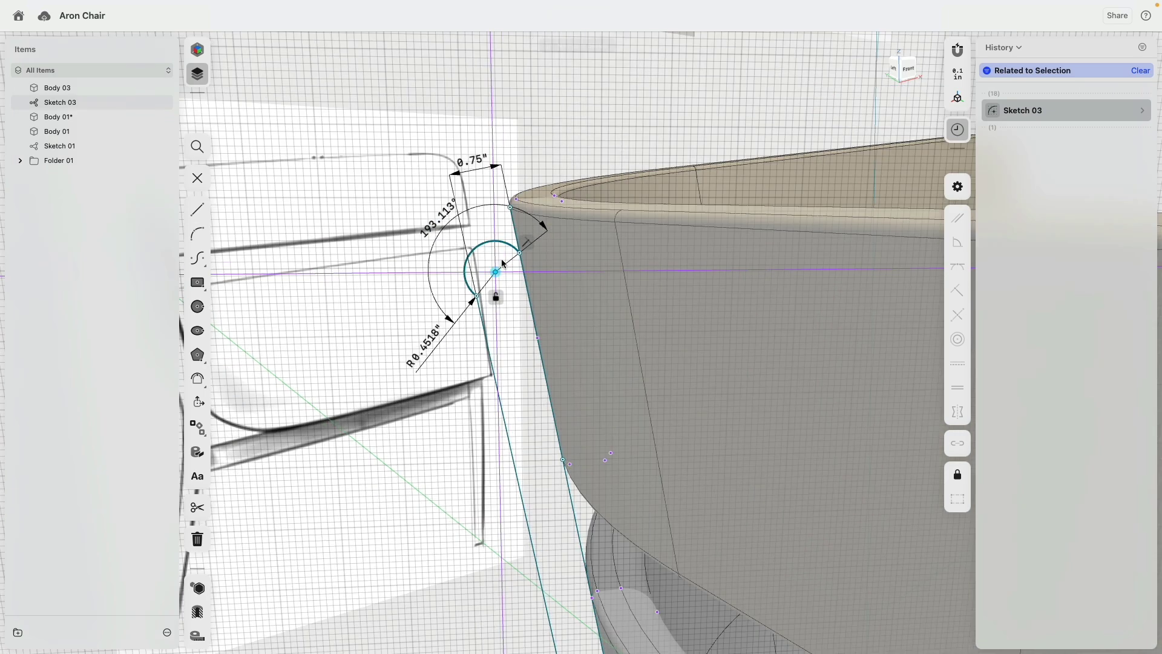
pyautogui.click(476, 246)
pyautogui.click(488, 349)
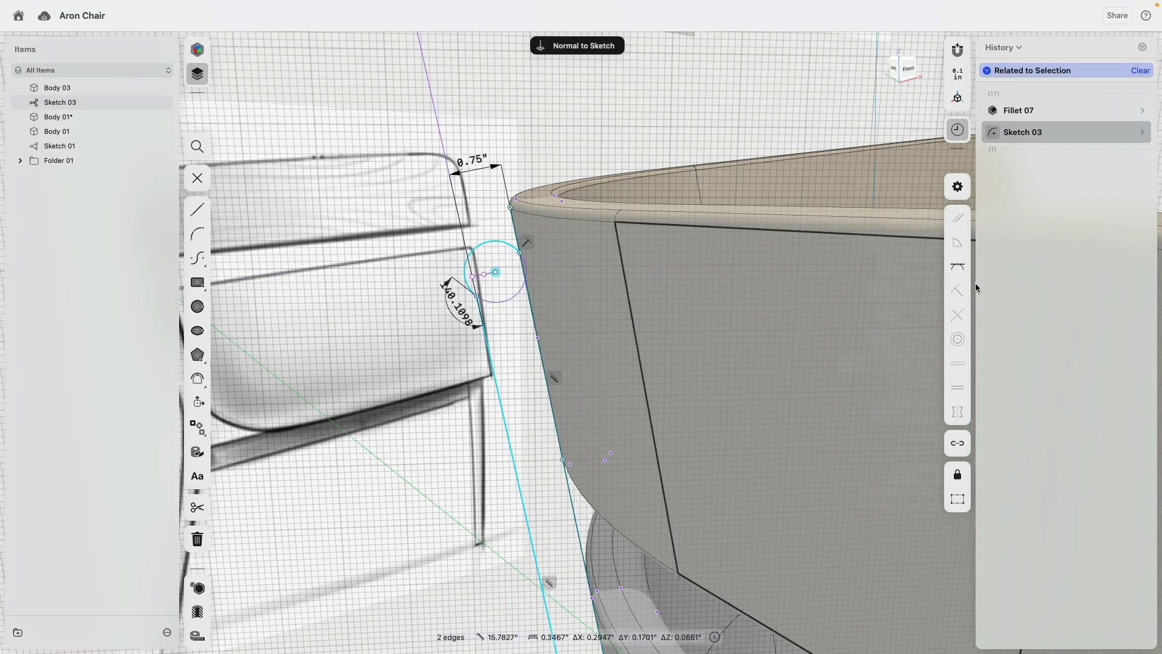
pyautogui.click(958, 266)
# Step: Move the arc's centre onto the line along the backrest and shift the arc's junction with the outer line lower
pyautogui.moveTo(519, 249)
pyautogui.mouseDown()
pyautogui.moveTo(511, 262)
pyautogui.moveTo(527, 276)
pyautogui.mouseUp()
pyautogui.click(517, 244)
pyautogui.click(528, 295)
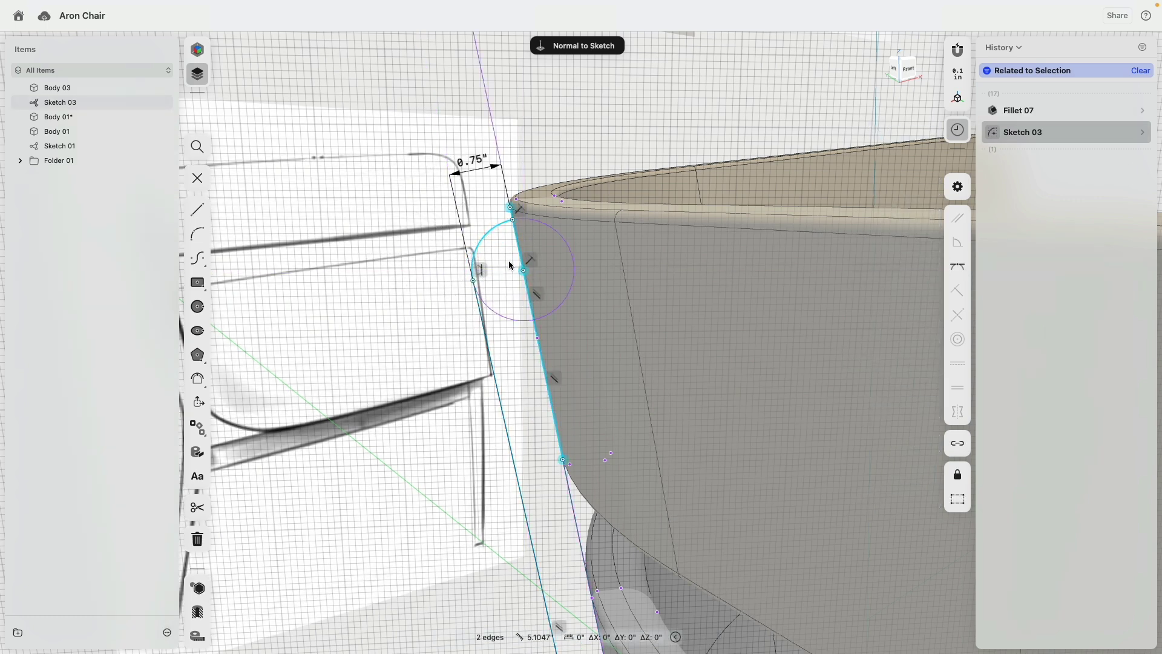
pyautogui.click(536, 129)
pyautogui.scroll(-1, 511, 224)
pyautogui.moveTo(472, 280); pyautogui.dragTo(486, 317)
# Step: Outline the lower rear leg with a 0.5 in ground edge, an outer line about 13 in long and a top edge closing at the bend
pyautogui.scroll(-5, 448, 365)
pyautogui.scroll(-5, 427, 256)
pyautogui.scroll(1, 423, 285)
pyautogui.scroll(-4, 519, 483)
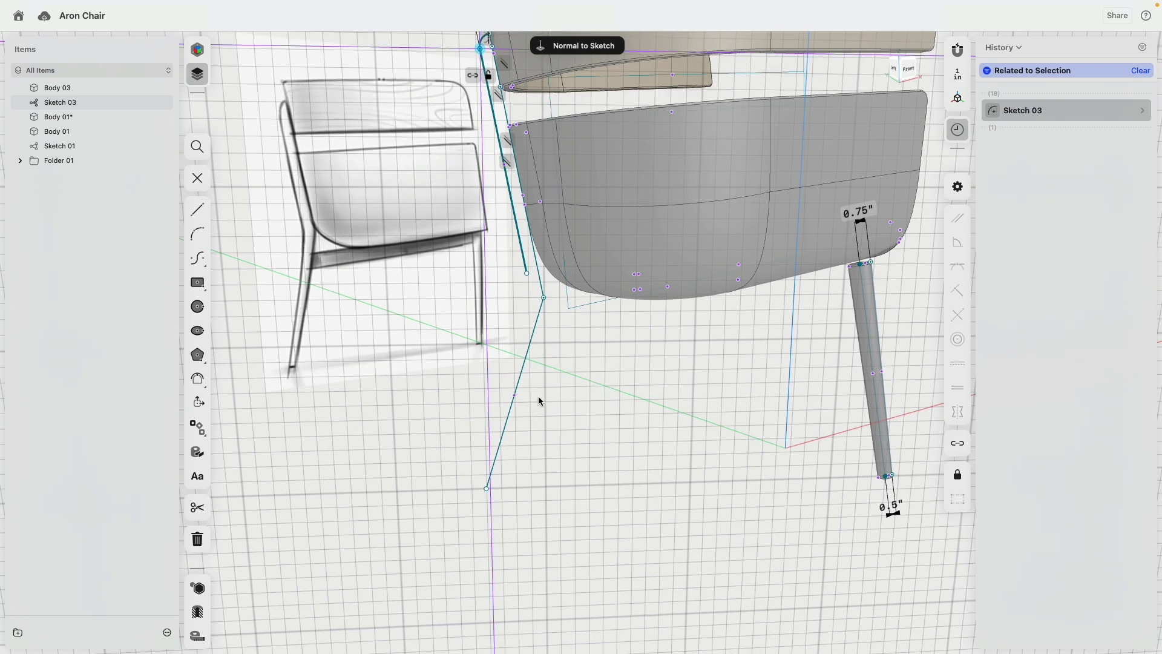
pyautogui.click(197, 210)
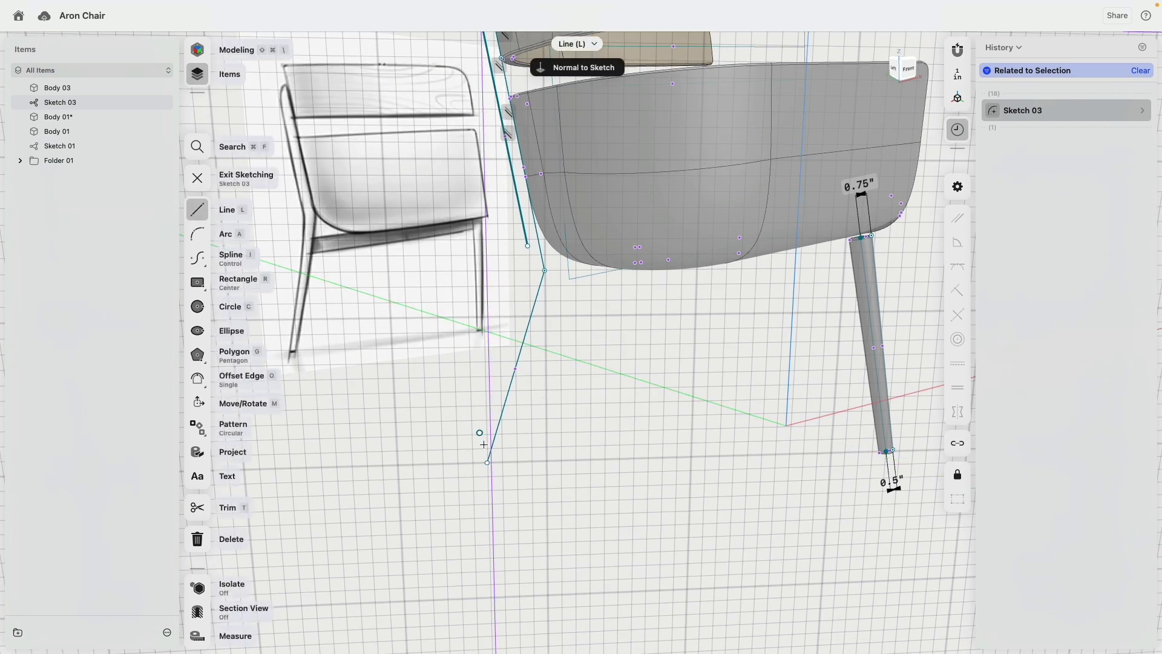
pyautogui.click(487, 462)
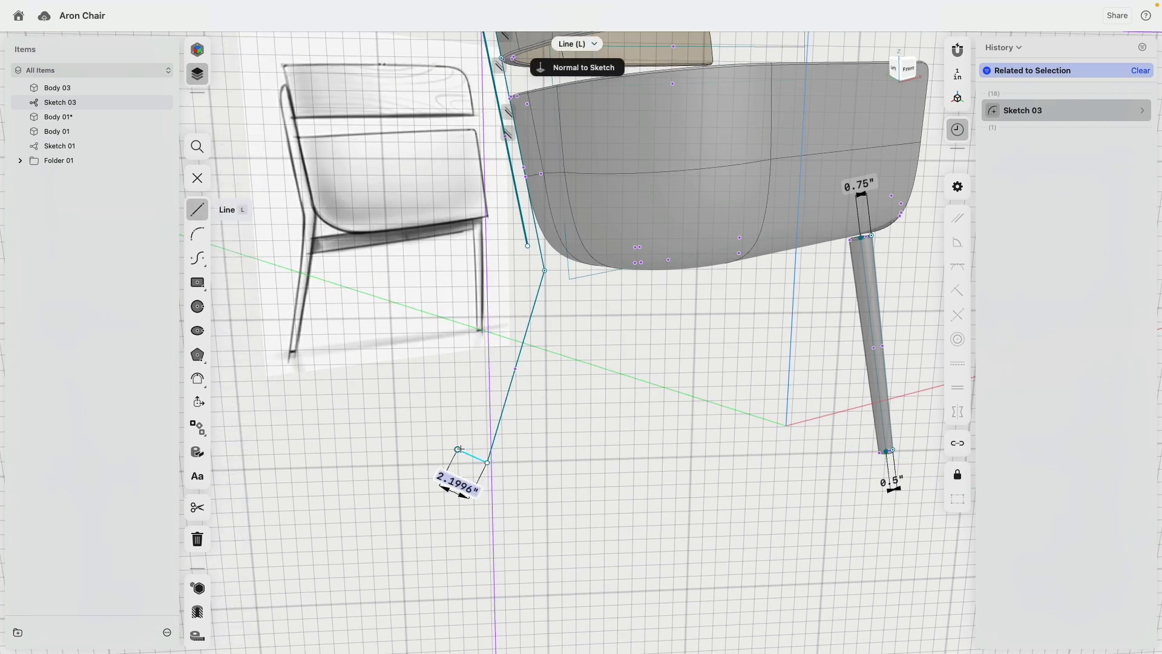
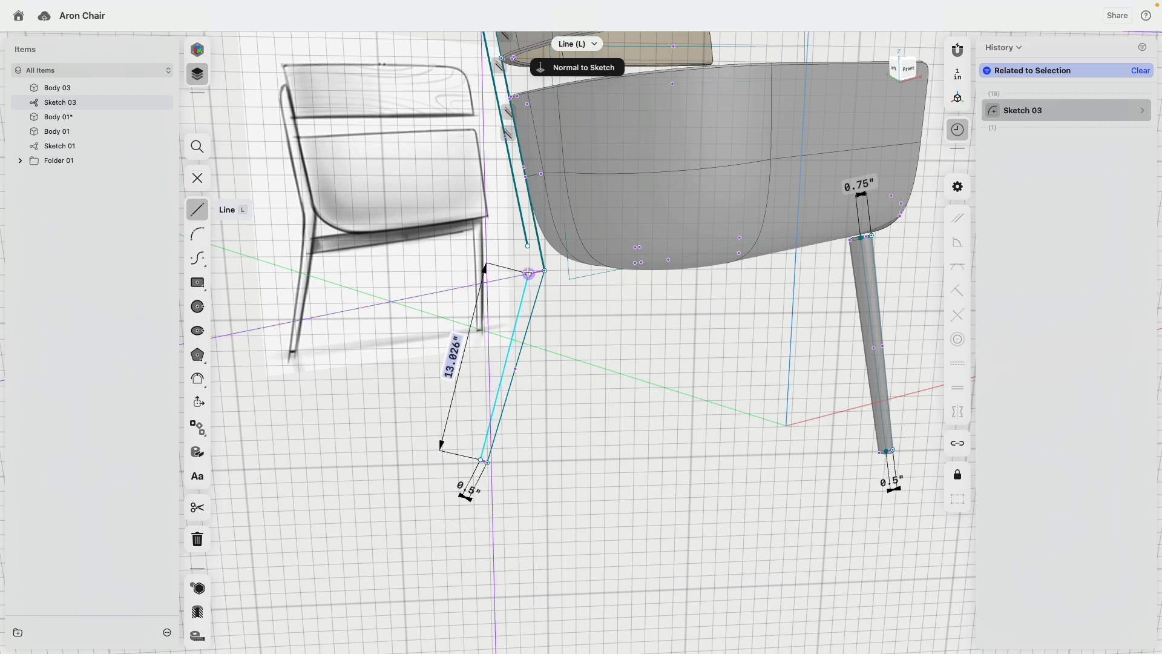
pyautogui.click(530, 267)
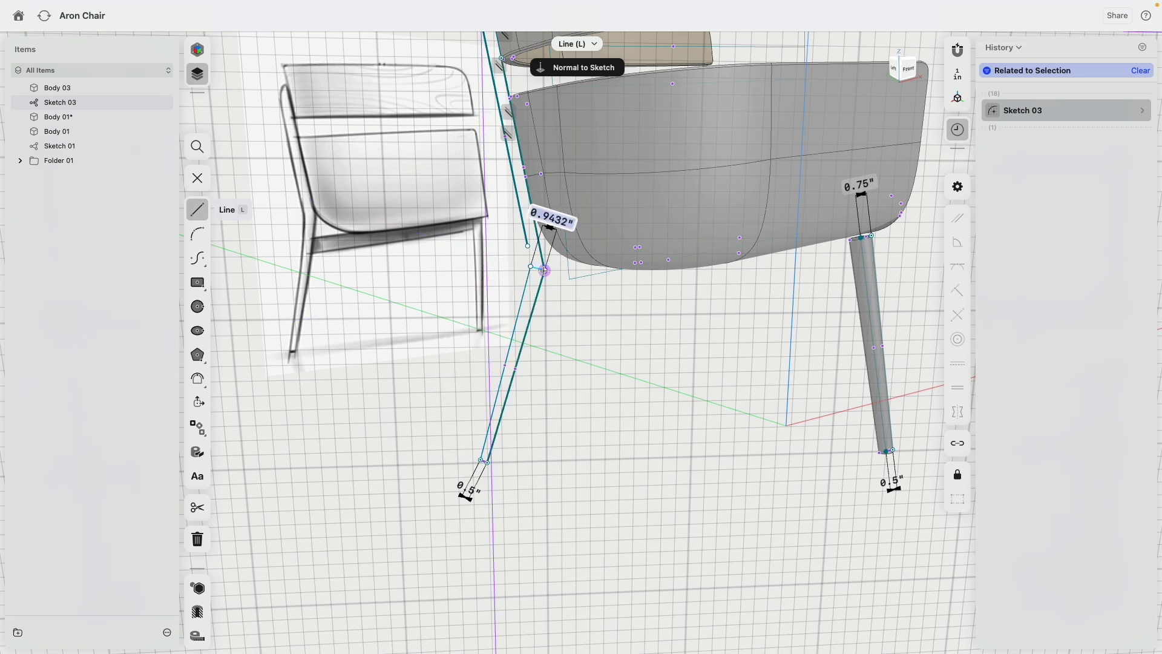
pyautogui.scroll(5, 561, 283)
pyautogui.press('Escape')
# Step: Set the length of the lower rear leg's top edge at the bend to 0.75 in
pyautogui.click(507, 260)
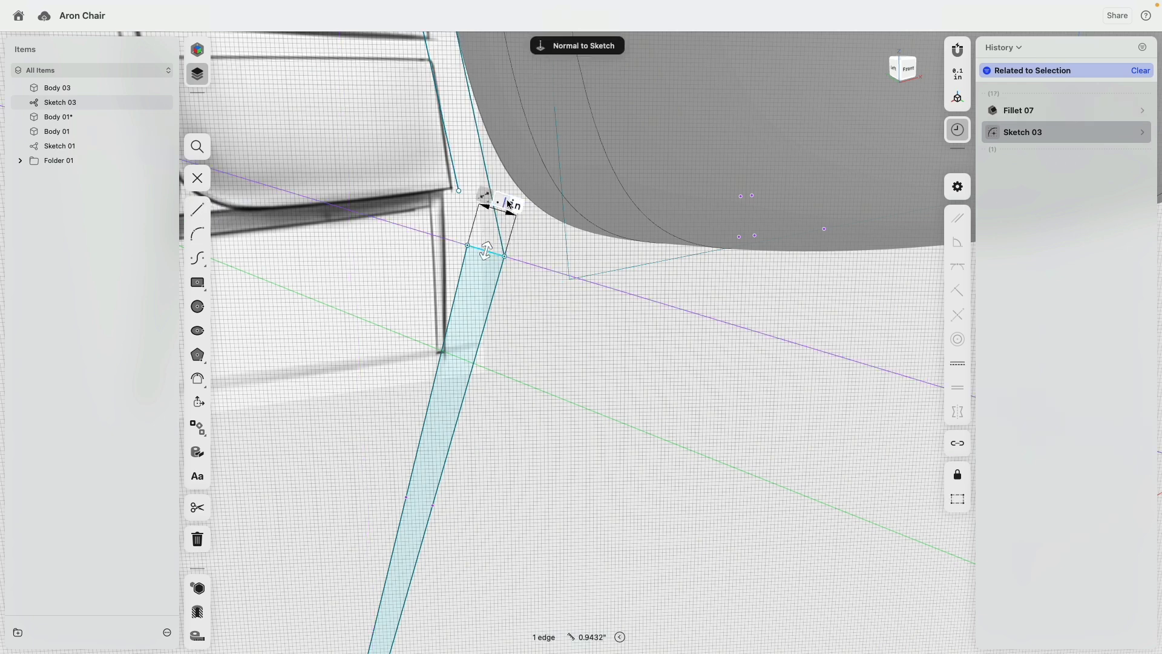
pyautogui.write('.75')
pyautogui.press('Return')
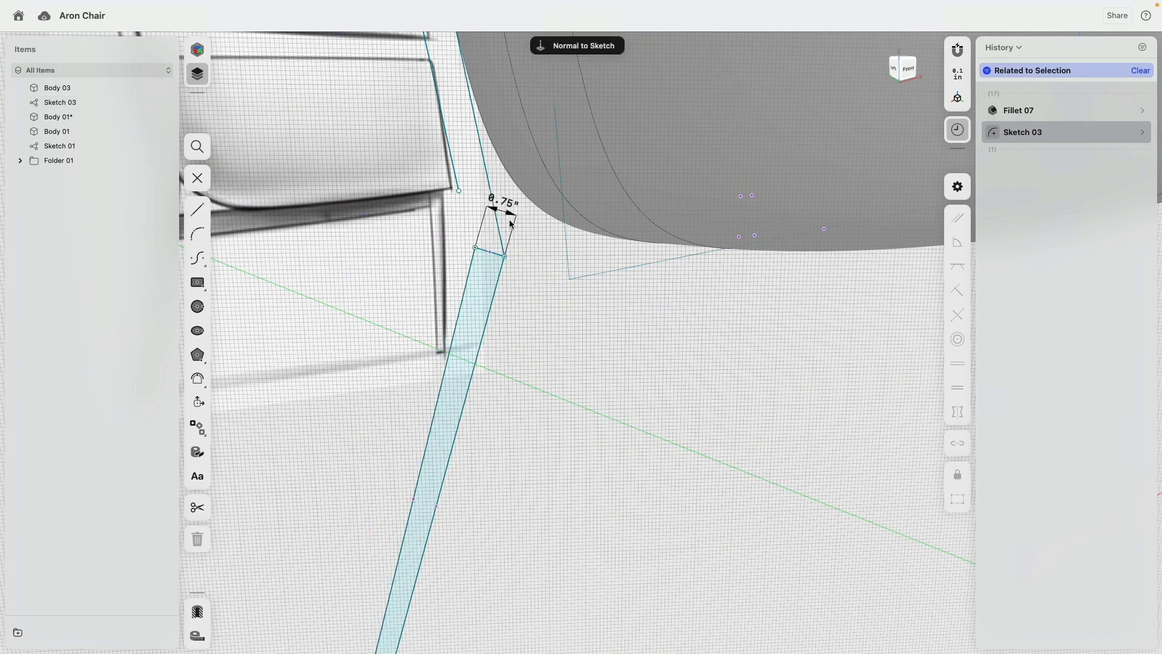
# Step: Make the lower rear leg's top edge perpendicular to its inner long line
pyautogui.scroll(-3, 490, 315)
pyautogui.click(487, 274)
pyautogui.scroll(3, 488, 275)
pyautogui.click(500, 297)
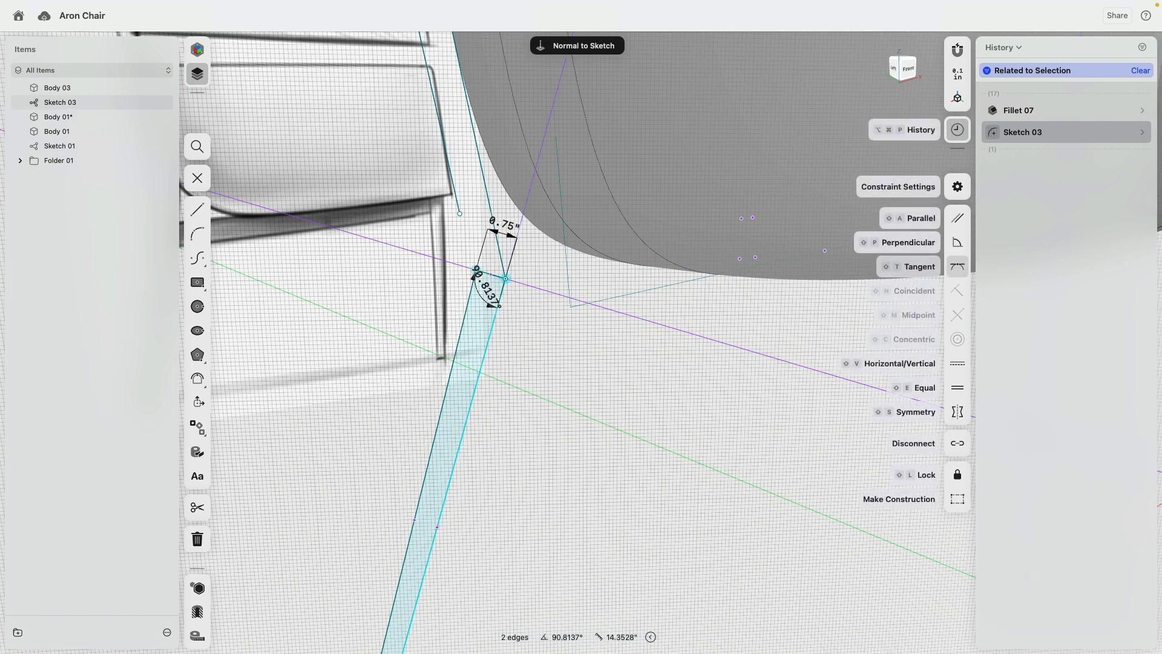
pyautogui.click(957, 244)
# Step: Make the lower rear leg's ground edge perpendicular to its long line
pyautogui.scroll(-3, 614, 333)
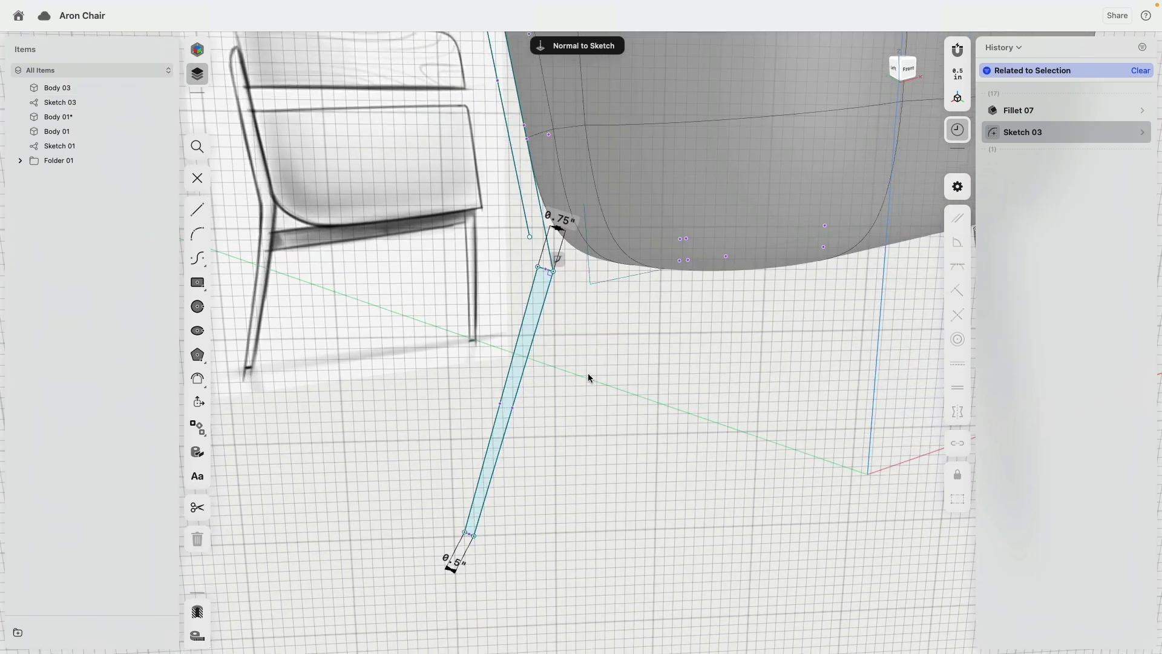
pyautogui.scroll(-3, 583, 392)
pyautogui.scroll(3, 496, 417)
pyautogui.click(510, 422)
pyautogui.click(518, 413)
pyautogui.click(960, 243)
# Step: Draw a line connecting the foot of the lower rear leg to the foot of the front leg
pyautogui.scroll(-5, 648, 381)
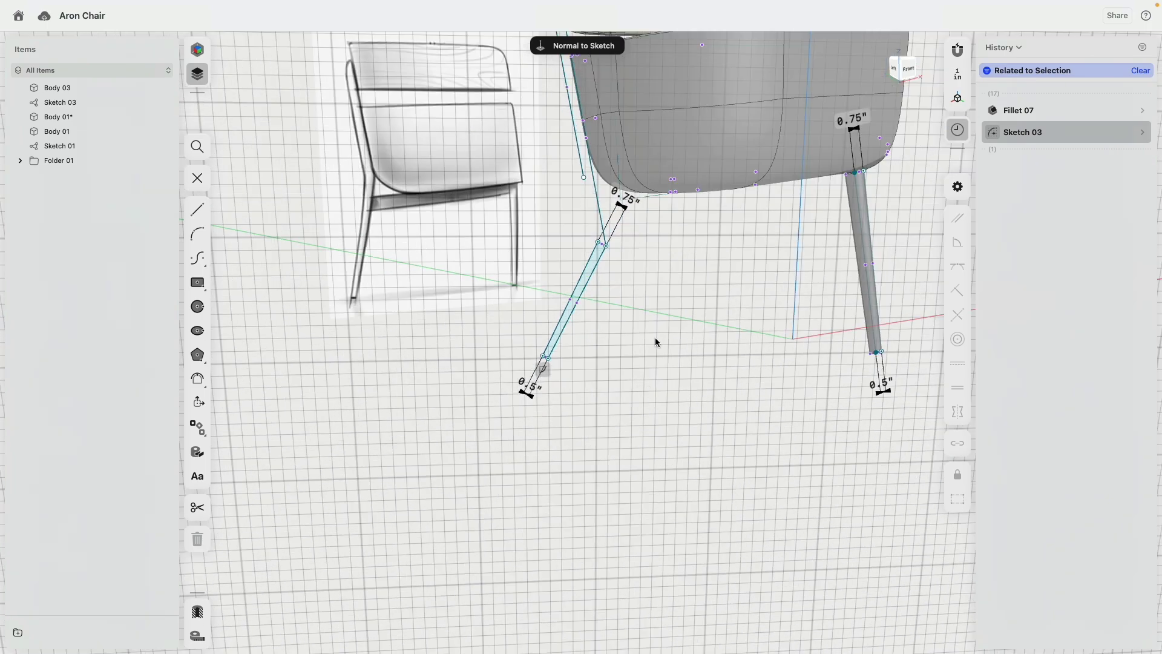
pyautogui.scroll(5, 585, 295)
pyautogui.click(569, 301)
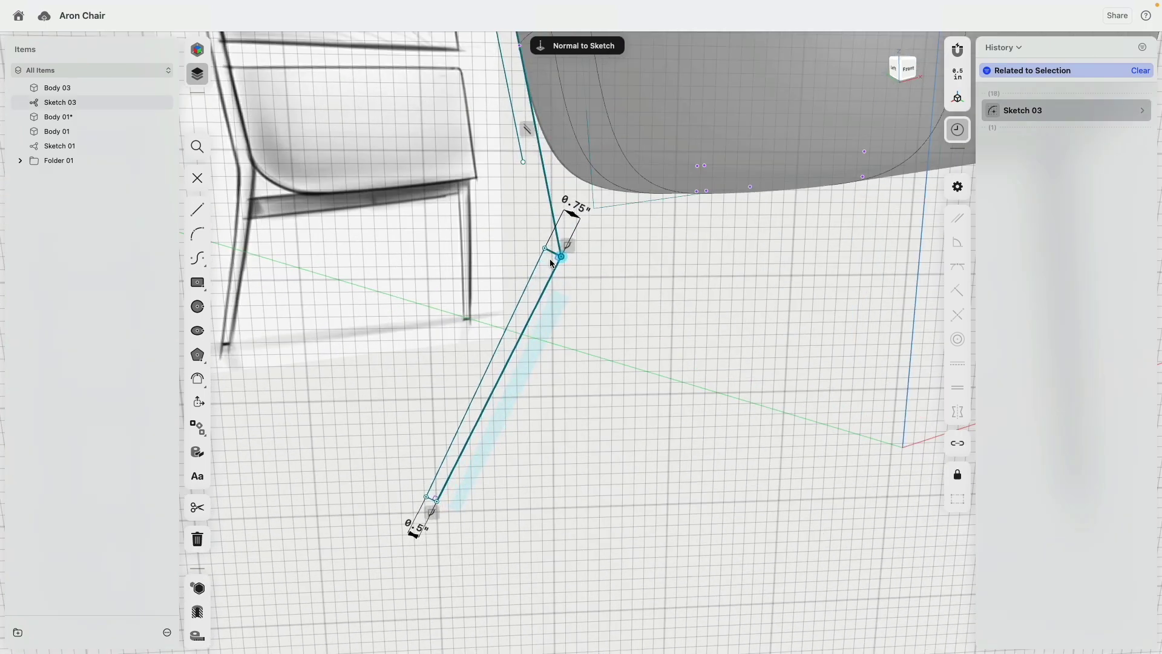
pyautogui.scroll(4, 607, 402)
pyautogui.scroll(-6, 640, 328)
pyautogui.moveTo(639, 328); pyautogui.dragTo(605, 301, button='middle')
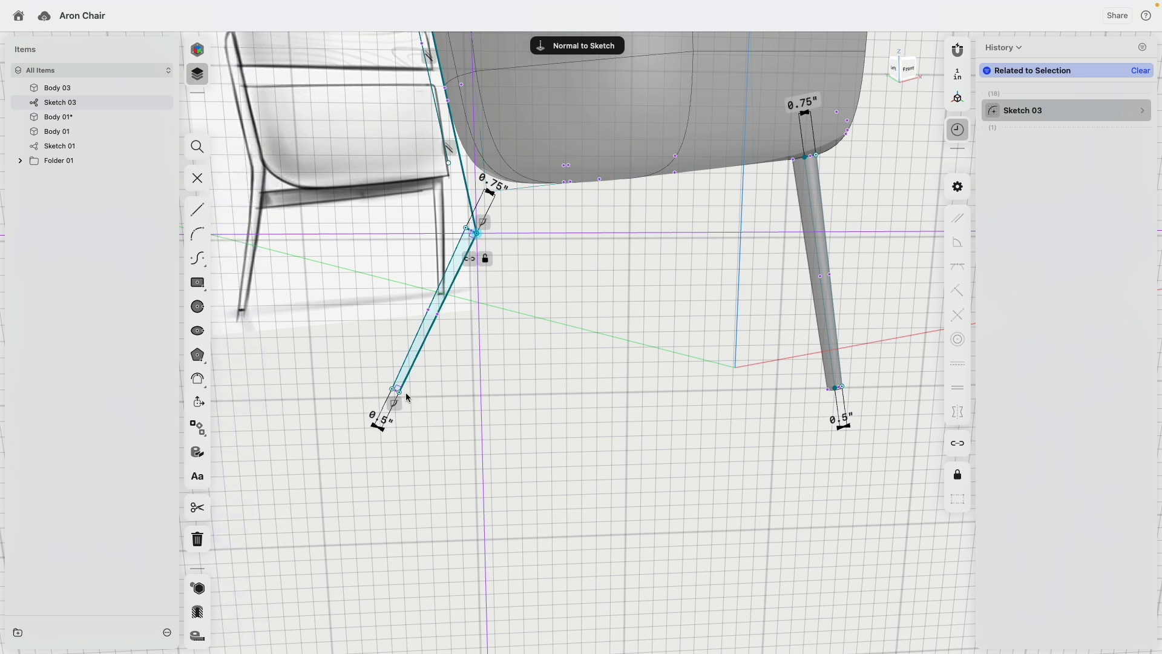
pyautogui.click(197, 210)
pyautogui.click(397, 391)
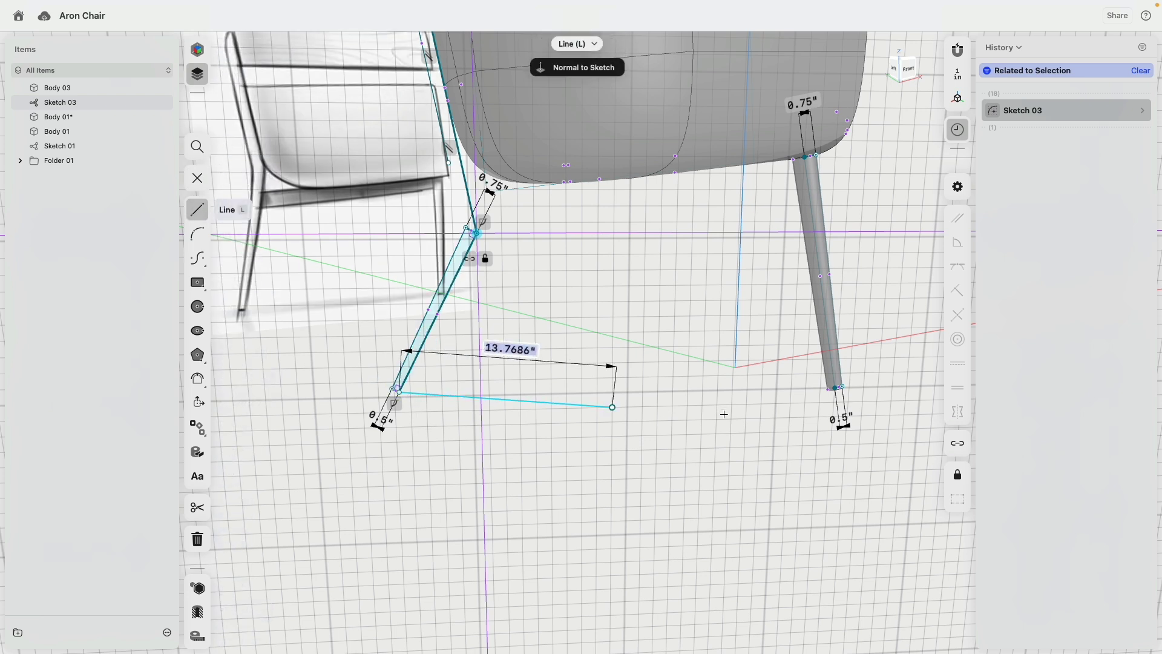
pyautogui.click(835, 388)
pyautogui.press('Escape')
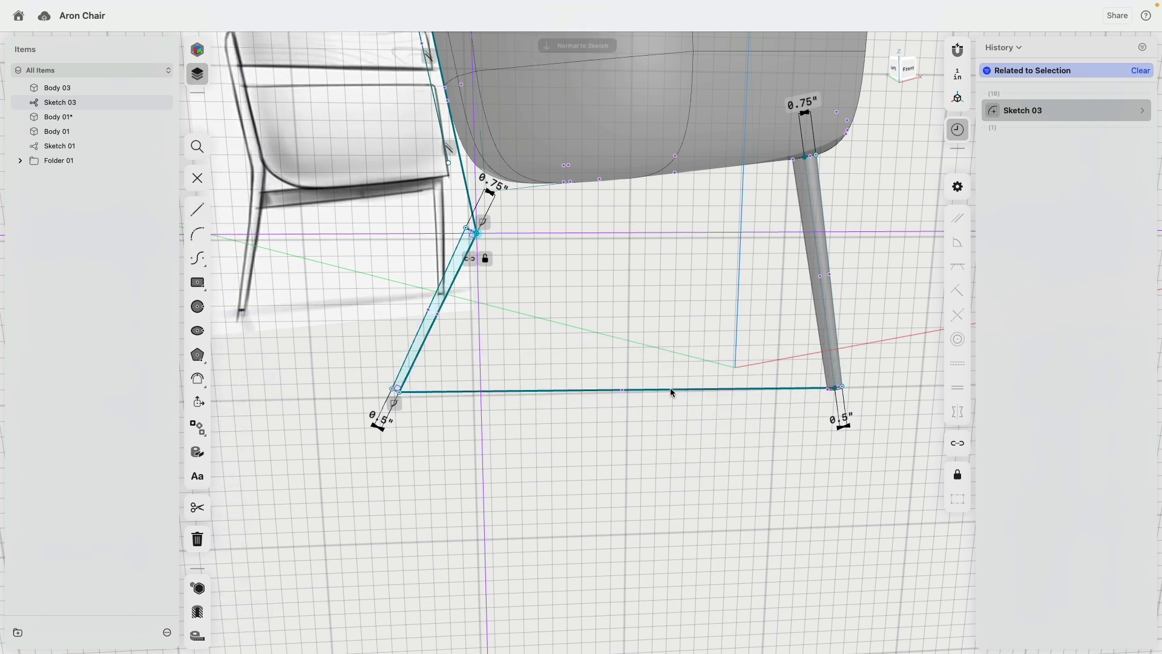
# Step: Convert the line between the two feet to construction geometry and constrain it horizontal
pyautogui.click(622, 390)
pyautogui.click(958, 500)
pyautogui.click(959, 363)
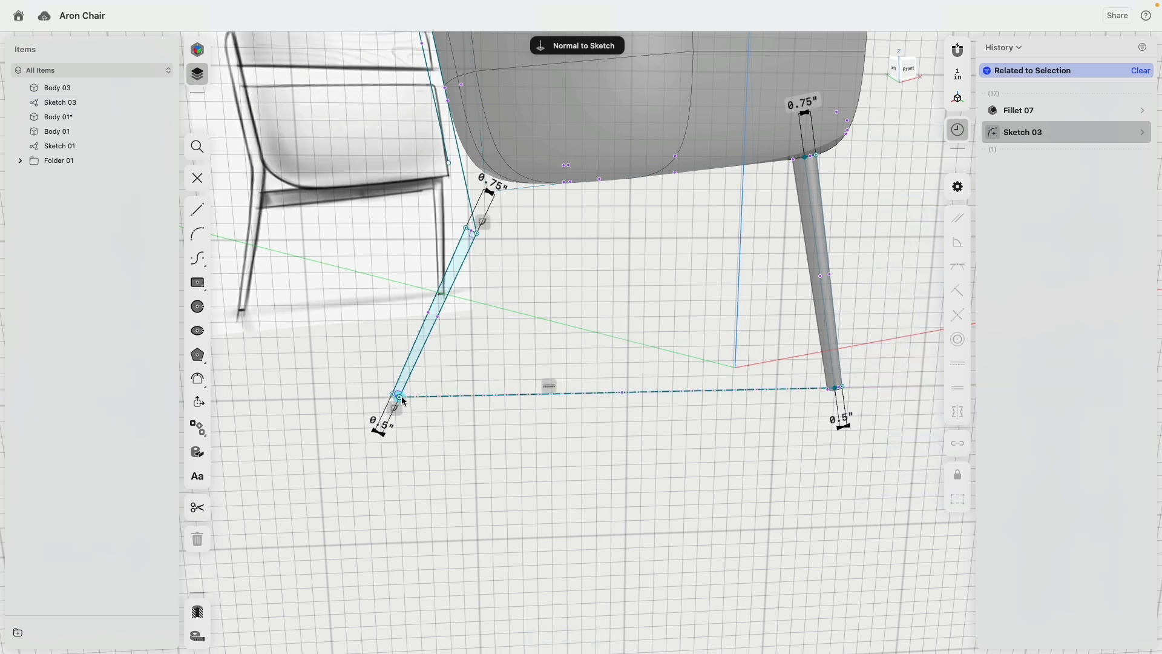
# Step: Raise the rear leg's bend point and shift its foot slightly forward to make the lower leg steeper
pyautogui.moveTo(480, 232)
pyautogui.mouseDown()
pyautogui.moveTo(475, 177)
pyautogui.moveTo(468, 189)
pyautogui.mouseUp()
pyautogui.moveTo(402, 397)
pyautogui.mouseDown()
pyautogui.moveTo(424, 397)
pyautogui.moveTo(413, 397)
pyautogui.mouseUp()
pyautogui.moveTo(555, 304); pyautogui.dragTo(607, 451, button='middle')
pyautogui.scroll(5, 508, 366)
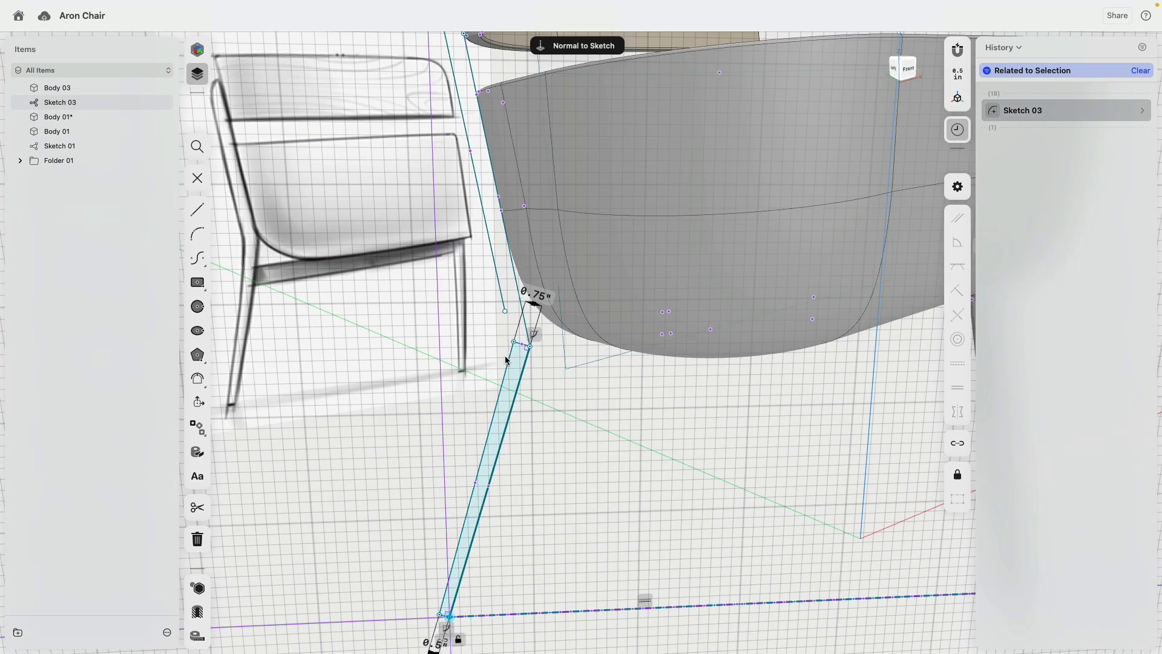
# Step: Extend the upper rear leg's outer line down to the lower leg's outer top corner, closing the upper leg profile
pyautogui.moveTo(507, 307); pyautogui.dragTo(515, 330)
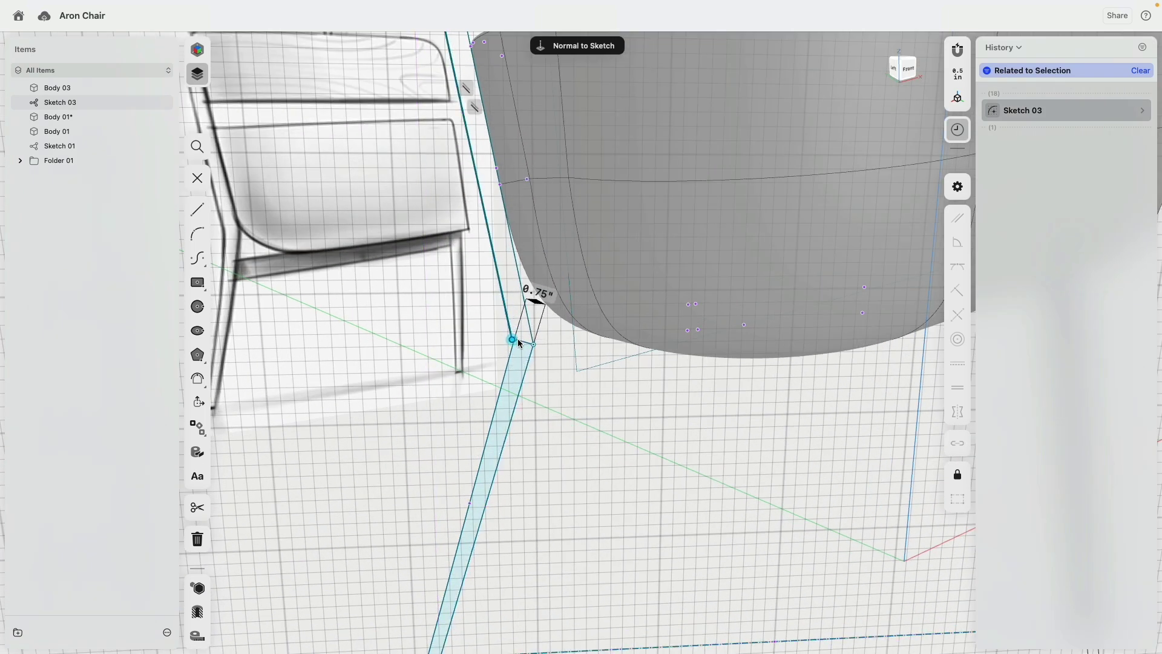
pyautogui.moveTo(504, 323); pyautogui.dragTo(502, 319)
pyautogui.moveTo(432, 318); pyautogui.dragTo(436, 355, button='middle')
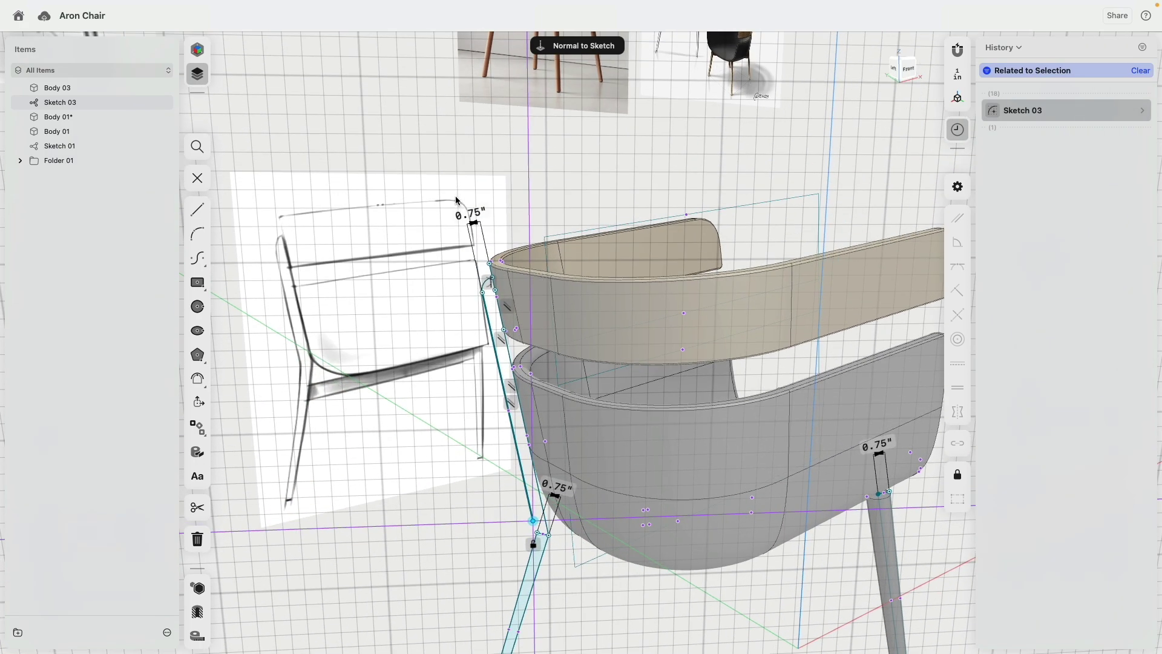
pyautogui.click(489, 211)
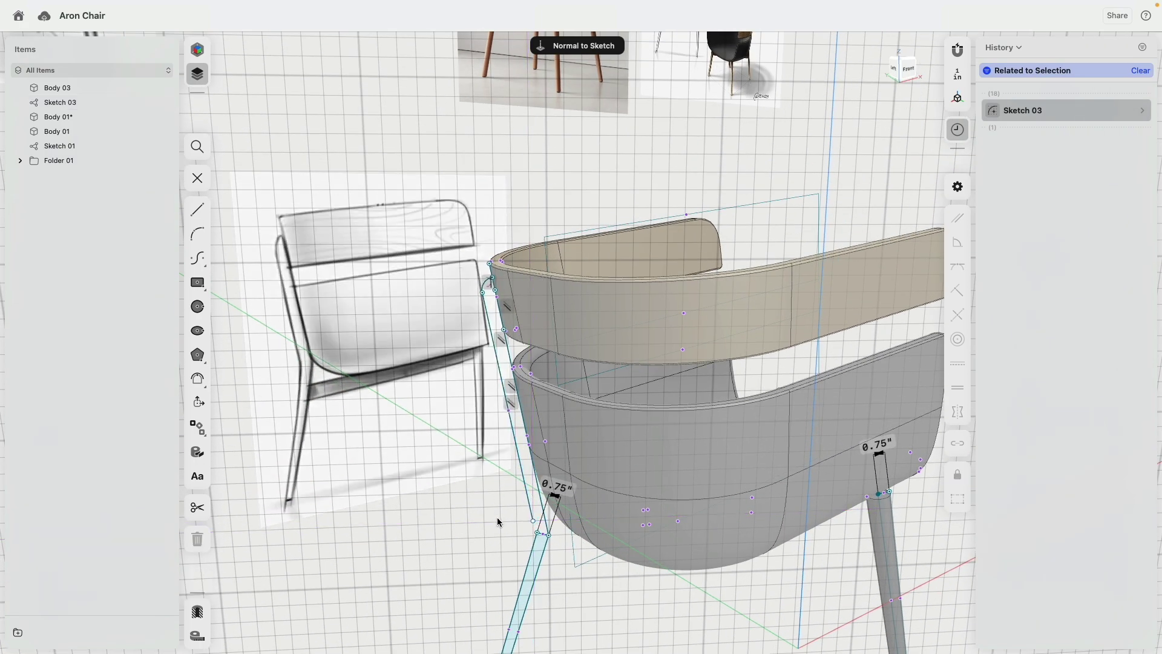
pyautogui.scroll(4, 496, 519)
pyautogui.moveTo(503, 527); pyautogui.dragTo(423, 369, button='middle')
pyautogui.scroll(5, 423, 379)
pyautogui.scroll(-10, 503, 449)
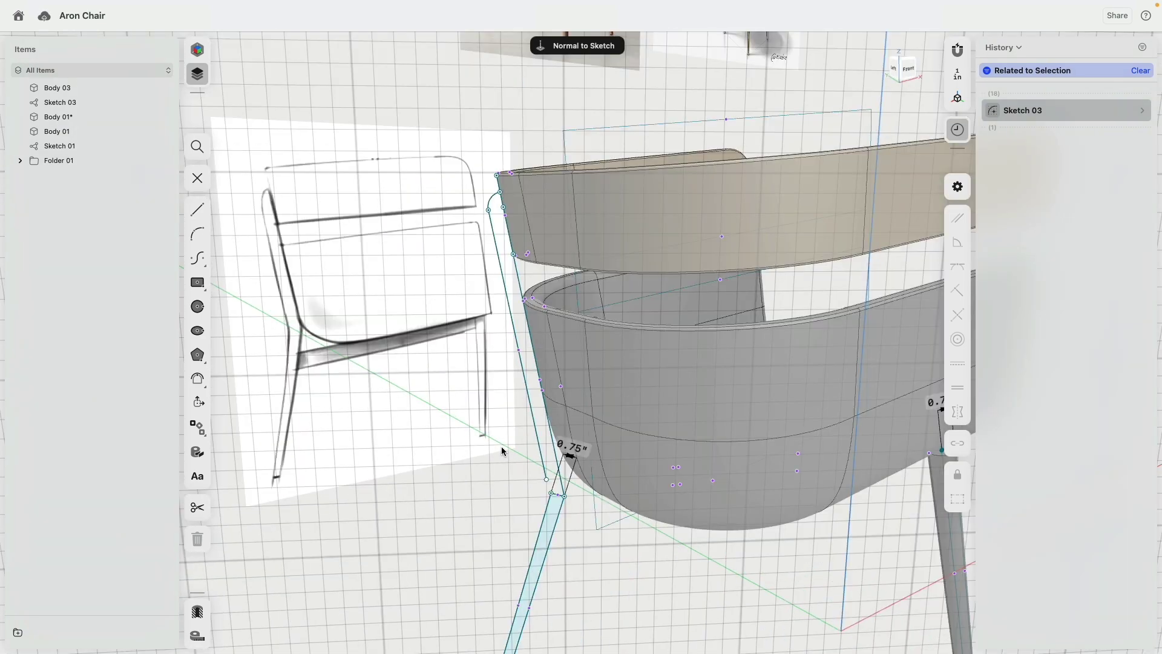
pyautogui.scroll(8, 526, 475)
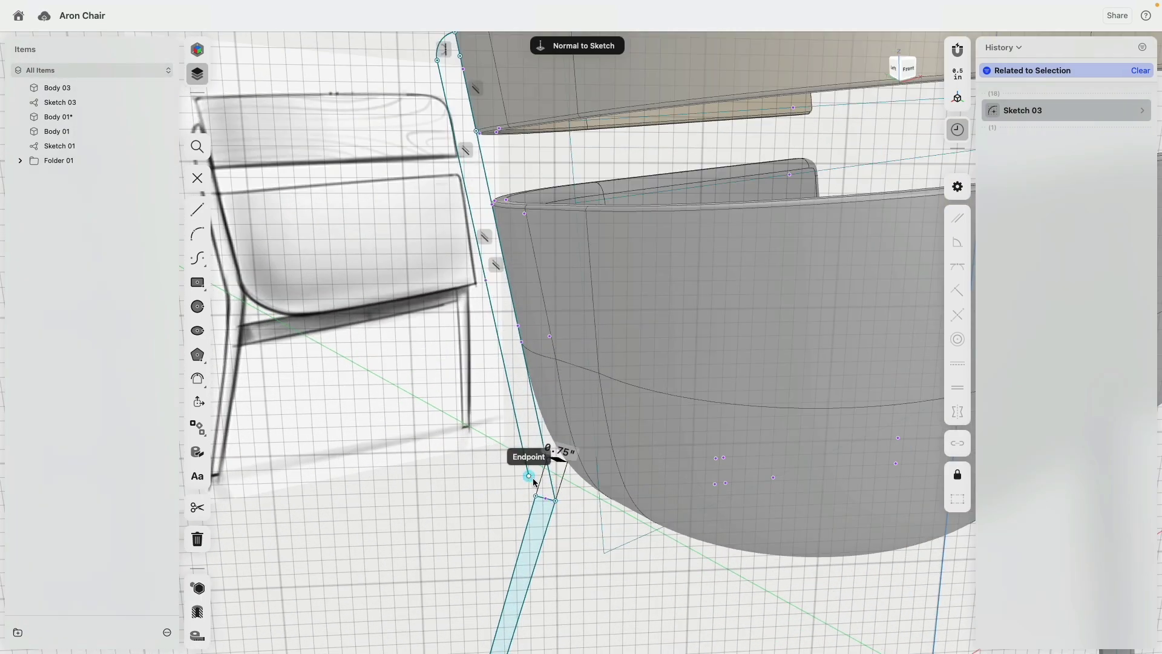
pyautogui.click(535, 495)
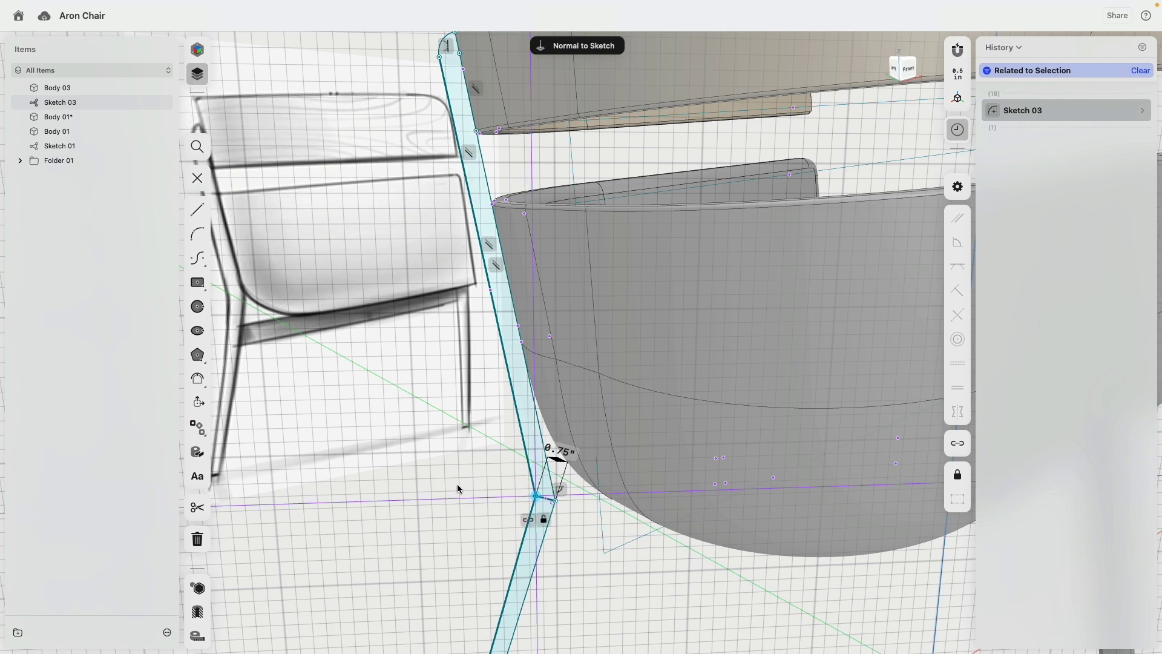
# Step: Revolve the lower rear leg profile 360° around its inner long line
pyautogui.scroll(-5, 462, 492)
pyautogui.moveTo(463, 503); pyautogui.dragTo(431, 269, button='middle')
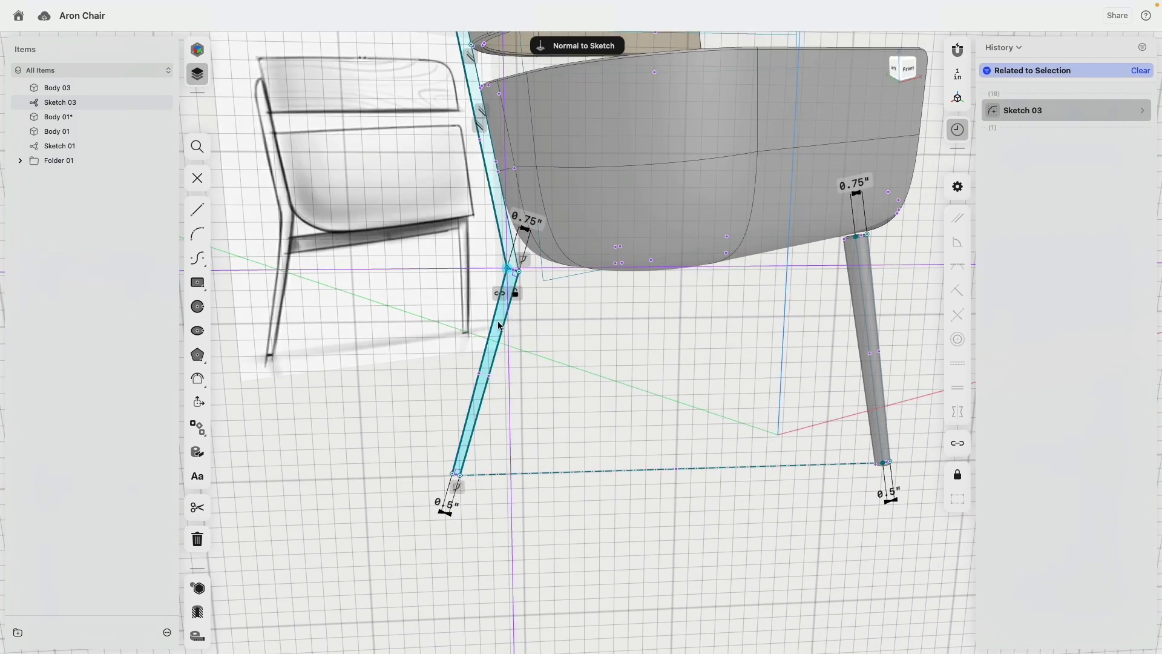
pyautogui.press('e')
pyautogui.click(513, 289)
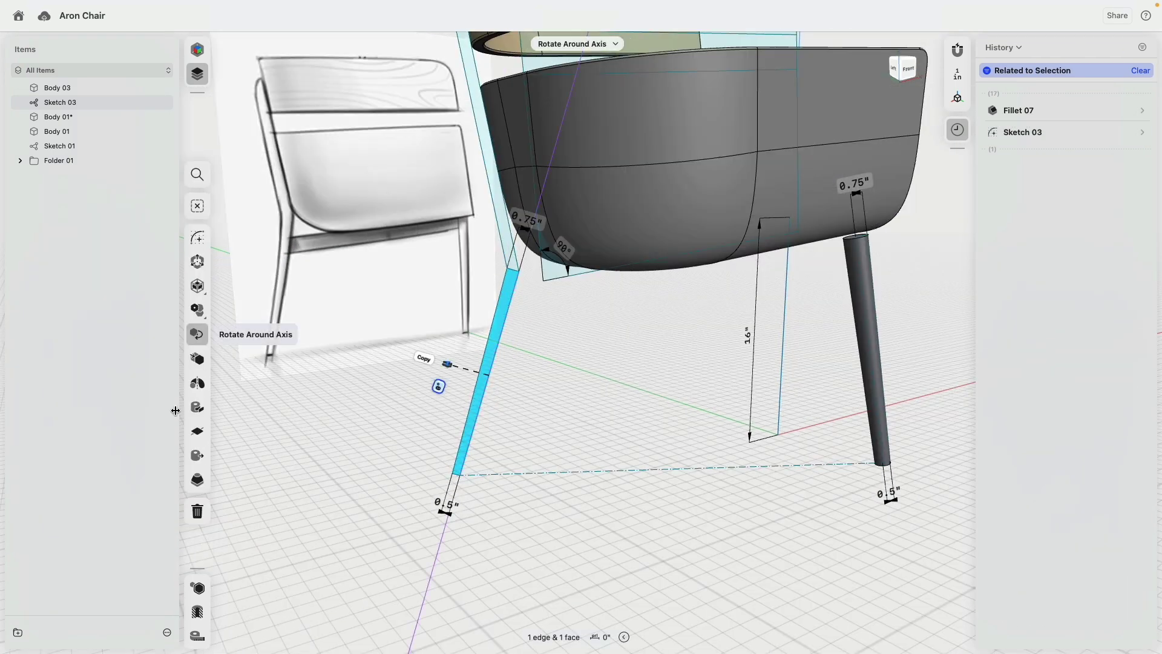
pyautogui.click(197, 383)
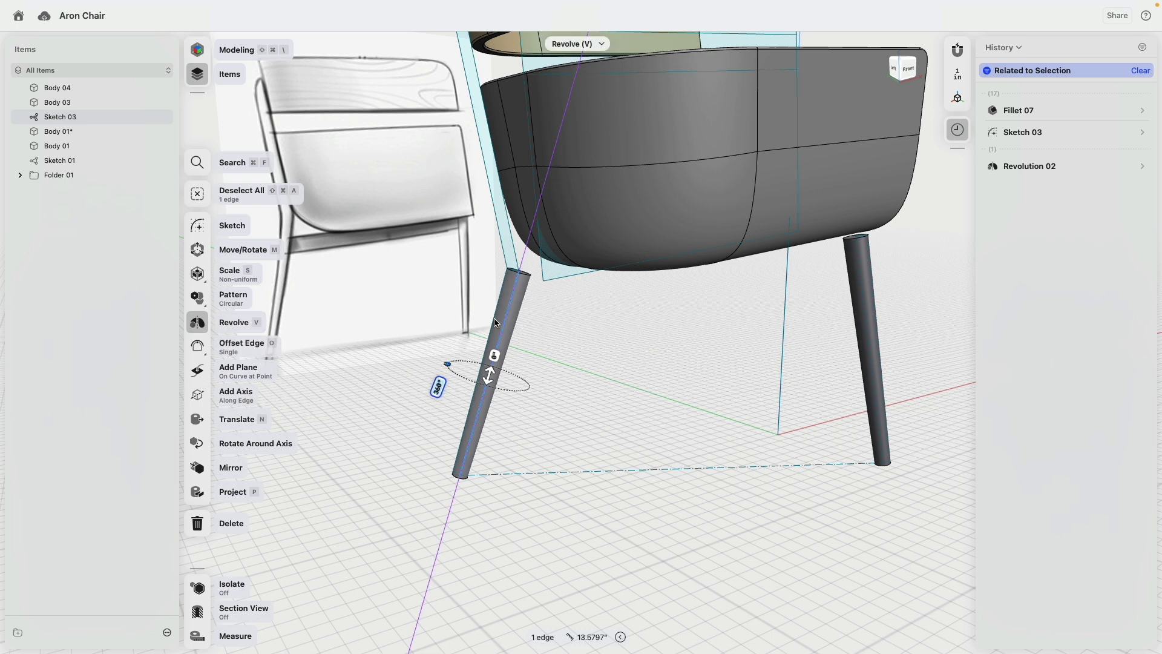
pyautogui.moveTo(565, 313); pyautogui.dragTo(576, 385, button='middle')
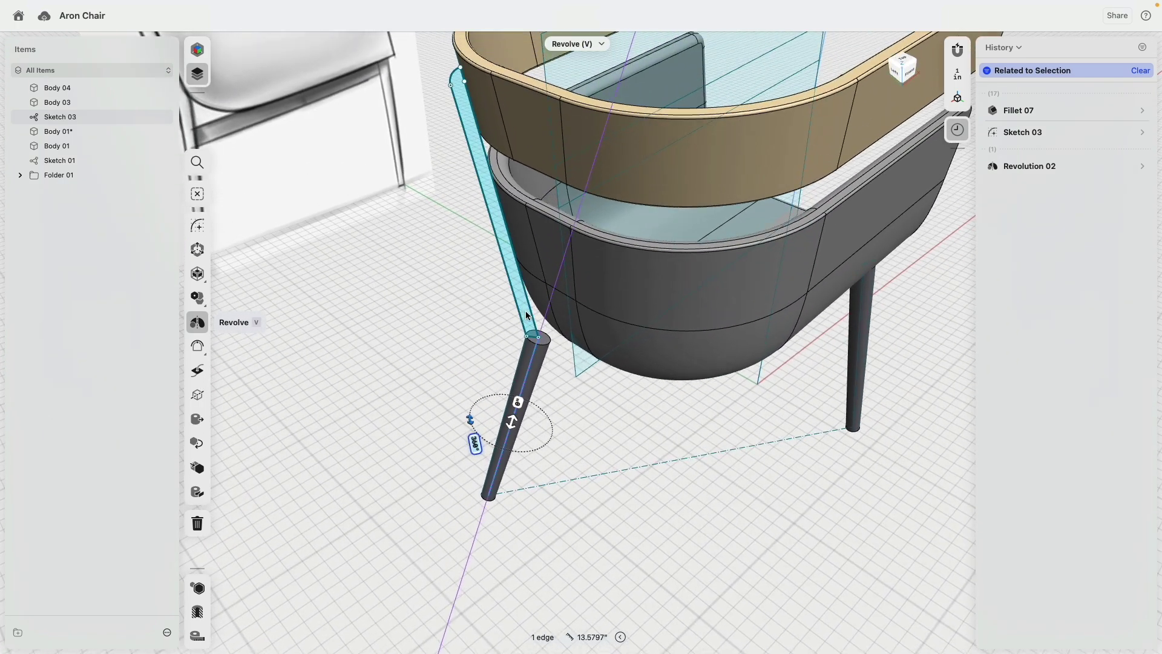
# Step: Try to revolve the upper rear leg profile 360° around its inner line with its slanted lower end
pyautogui.click(525, 310)
pyautogui.click(528, 295)
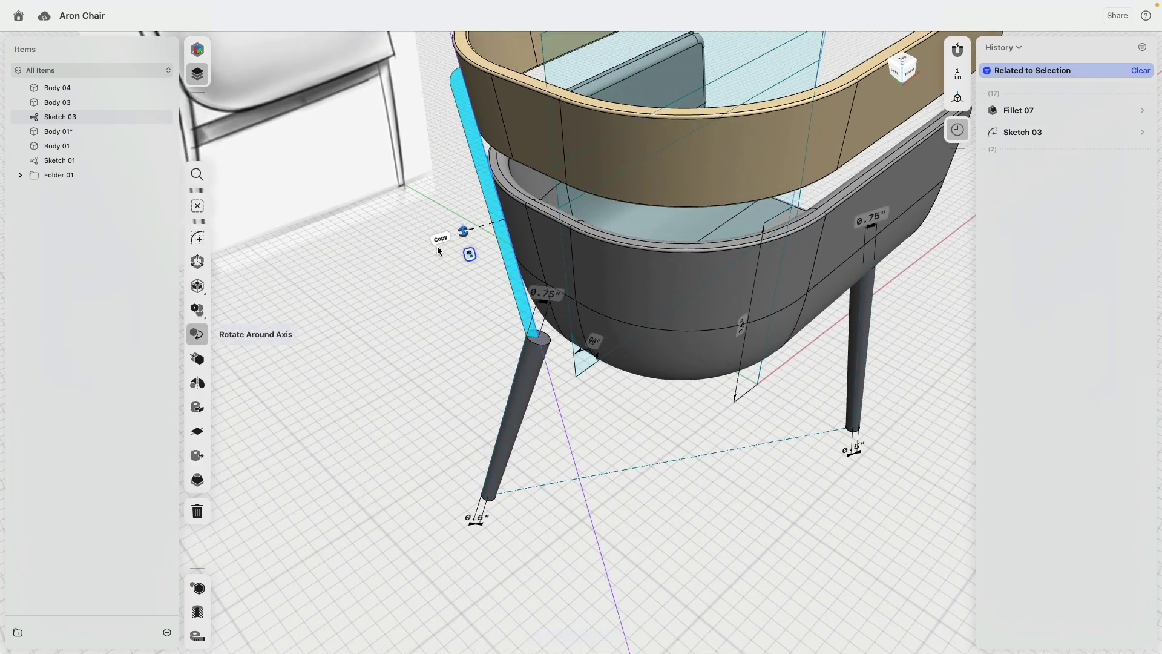
pyautogui.click(199, 385)
pyautogui.moveTo(404, 385); pyautogui.dragTo(409, 335, button='right')
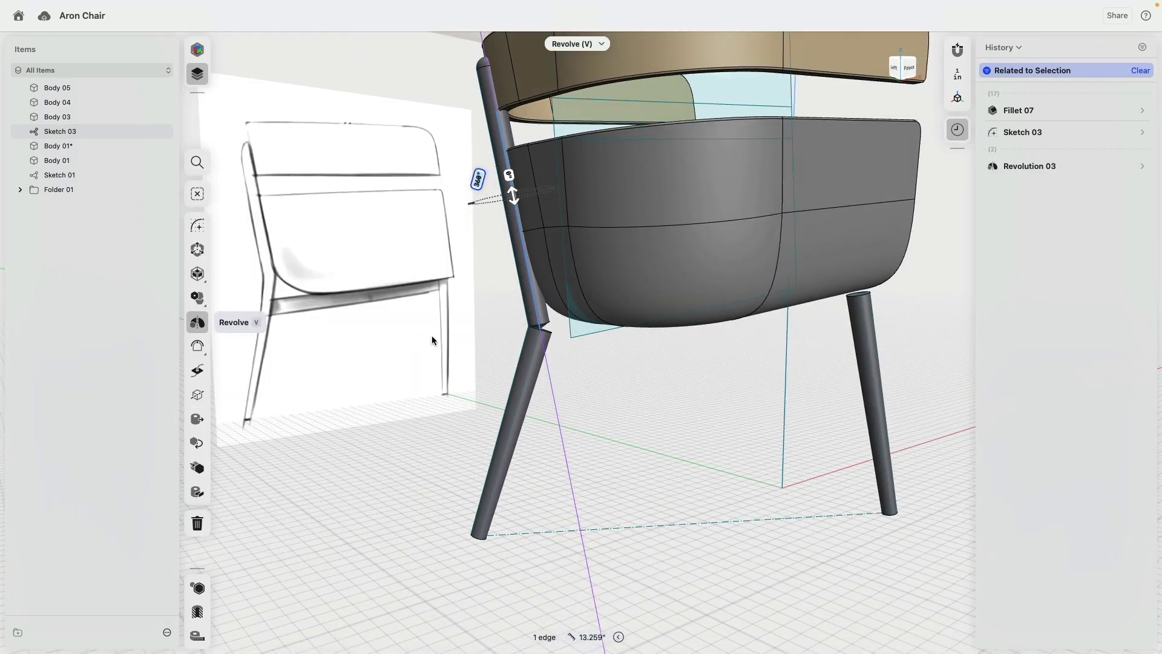
pyautogui.press('super+z')
# Step: Add a line across the upper rear leg profile's lower end, from the outer bend corner perpendicular to the inner long line
pyautogui.scroll(5, 491, 308)
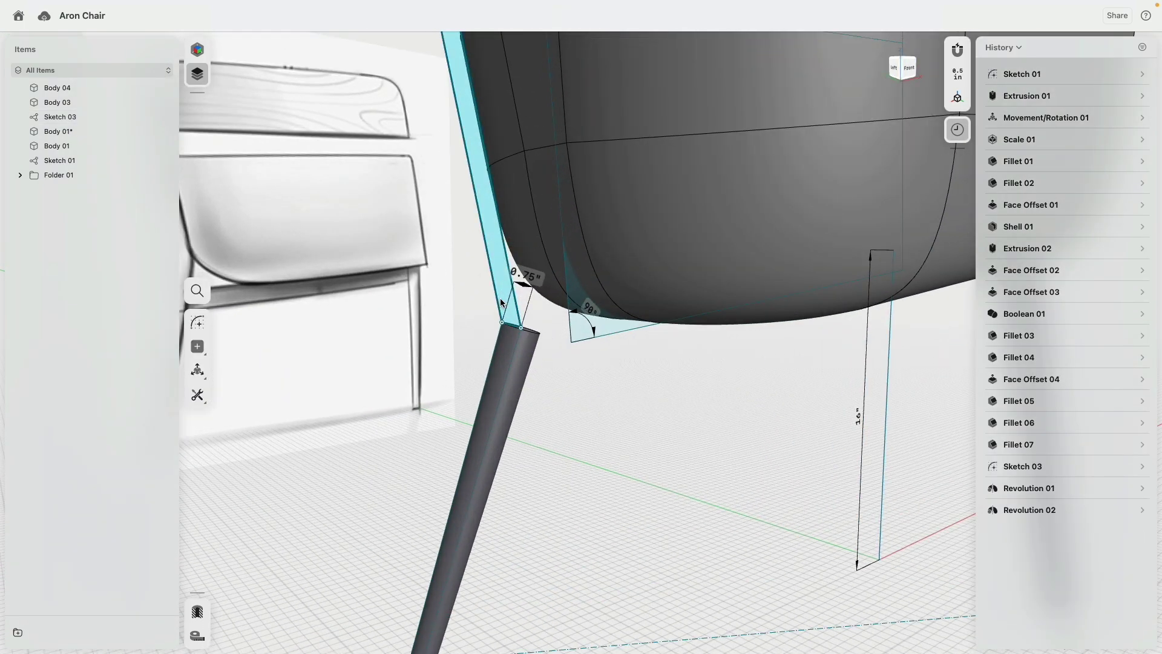
pyautogui.doubleClick(496, 297)
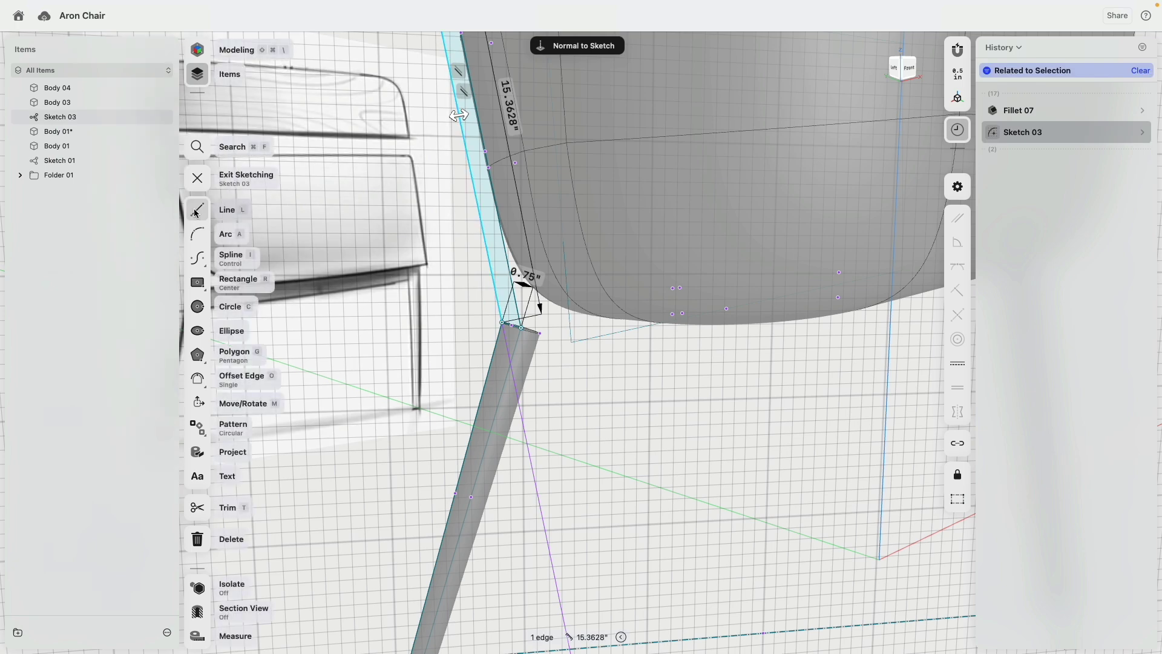
pyautogui.scroll(3, 559, 327)
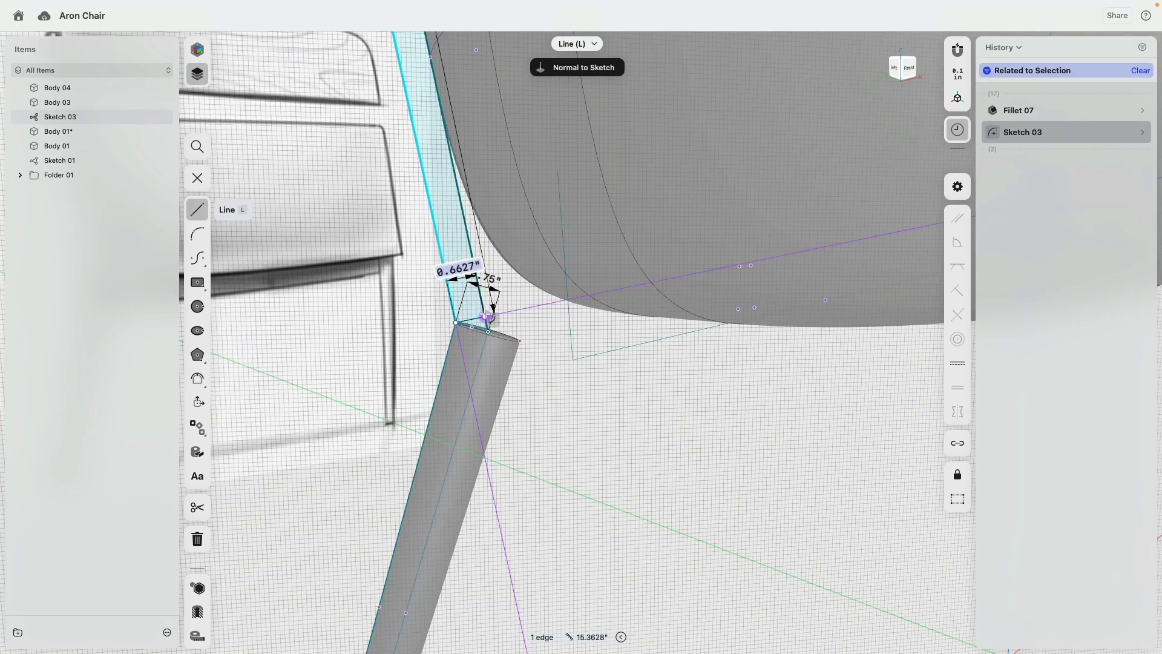
pyautogui.scroll(3, 498, 328)
pyautogui.press('Escape')
pyautogui.click(457, 310)
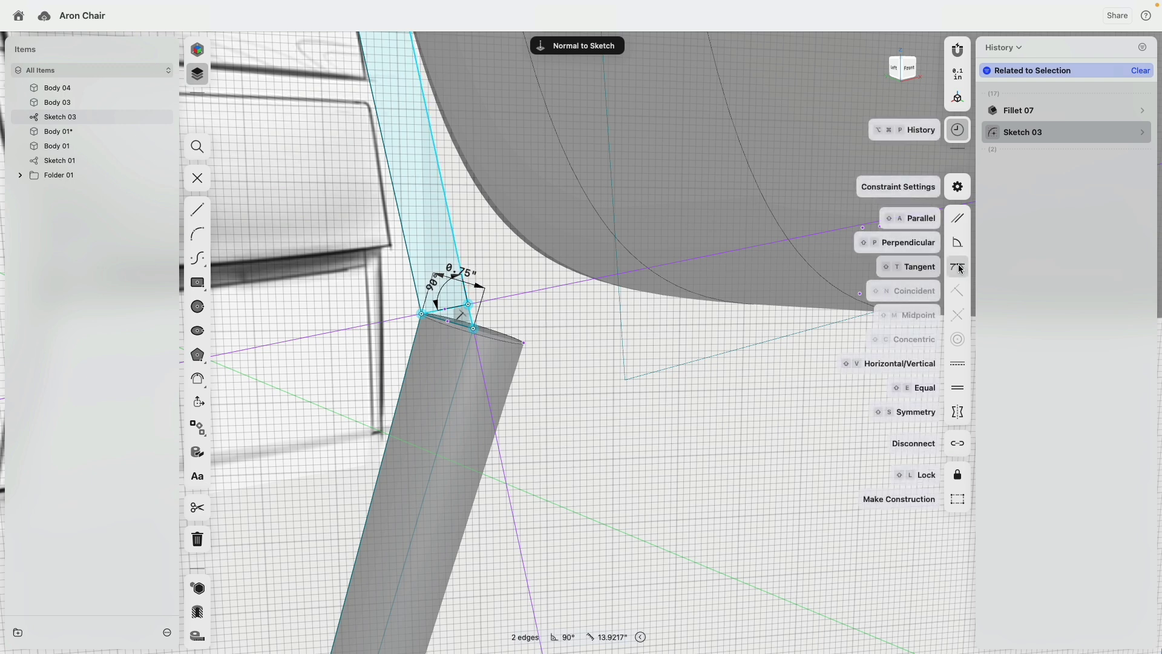
pyautogui.click(427, 262)
pyautogui.press('Escape')
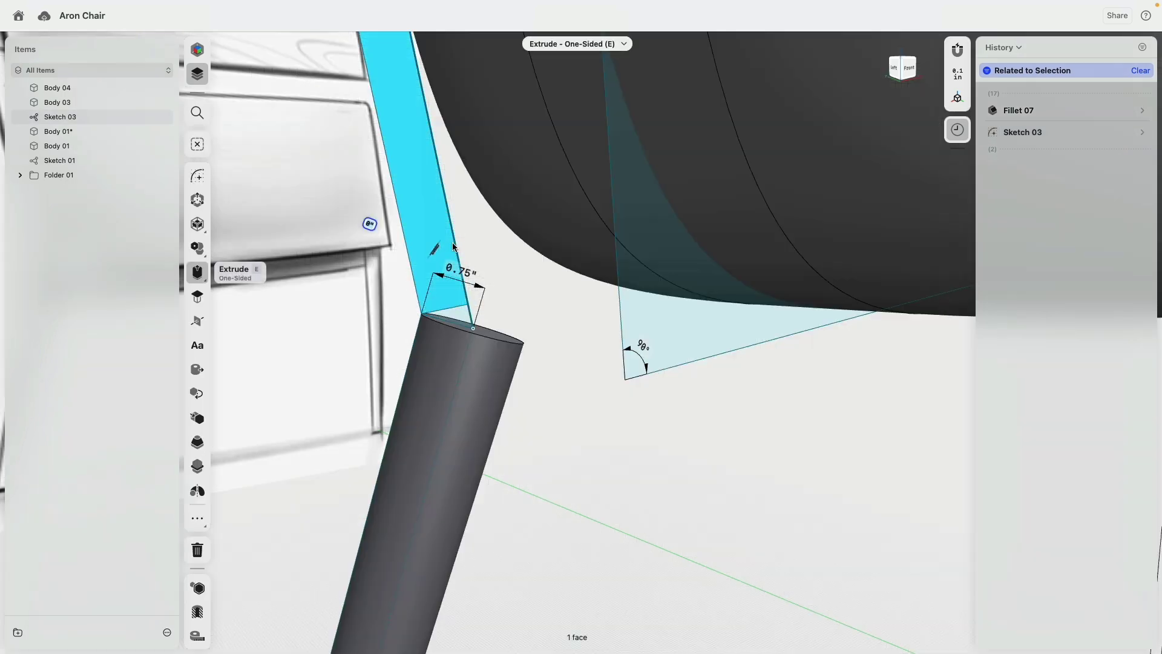
# Step: Revolve the squared-off upper rear leg profile 360° around its inner long line
pyautogui.click(455, 244)
pyautogui.click(203, 381)
pyautogui.scroll(-5, 445, 409)
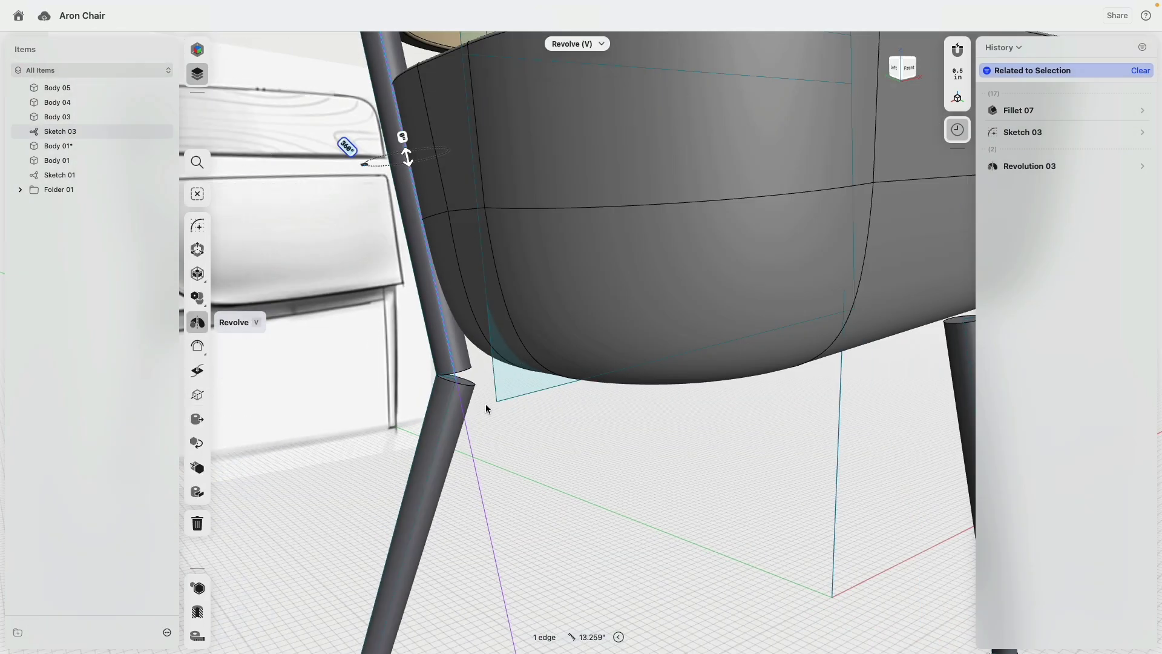
# Step: Try to offset the upper rear leg's lower end face about 0.7 in down into the lower leg
pyautogui.moveTo(488, 409); pyautogui.dragTo(480, 405, button='right')
pyautogui.scroll(3, 480, 405)
pyautogui.click(485, 408)
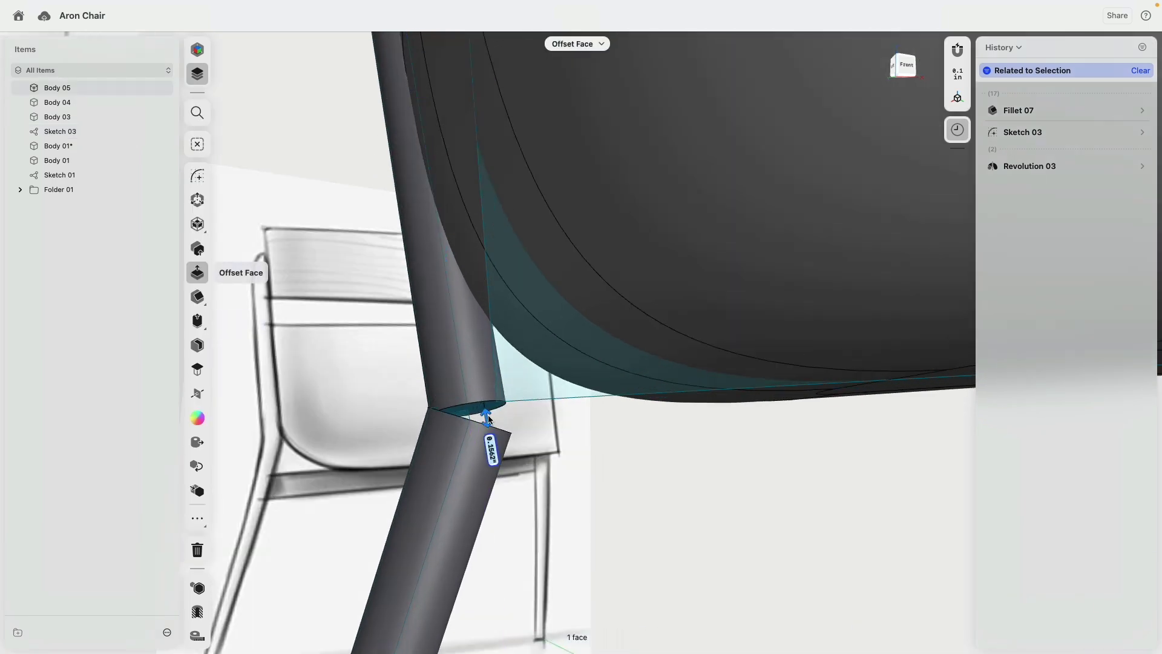
pyautogui.moveTo(494, 447); pyautogui.dragTo(493, 466)
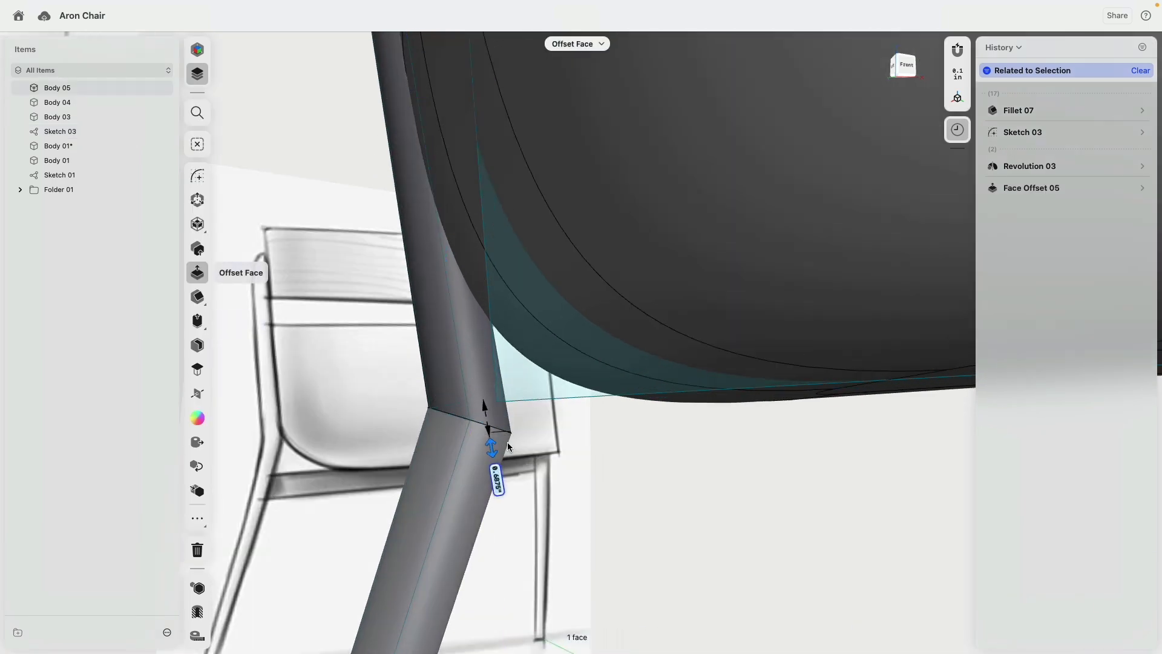
pyautogui.scroll(5, 493, 466)
pyautogui.moveTo(424, 460); pyautogui.dragTo(426, 469)
pyautogui.moveTo(521, 420); pyautogui.dragTo(558, 471, button='right')
pyautogui.scroll(-4, 529, 454)
pyautogui.scroll(-5, 542, 444)
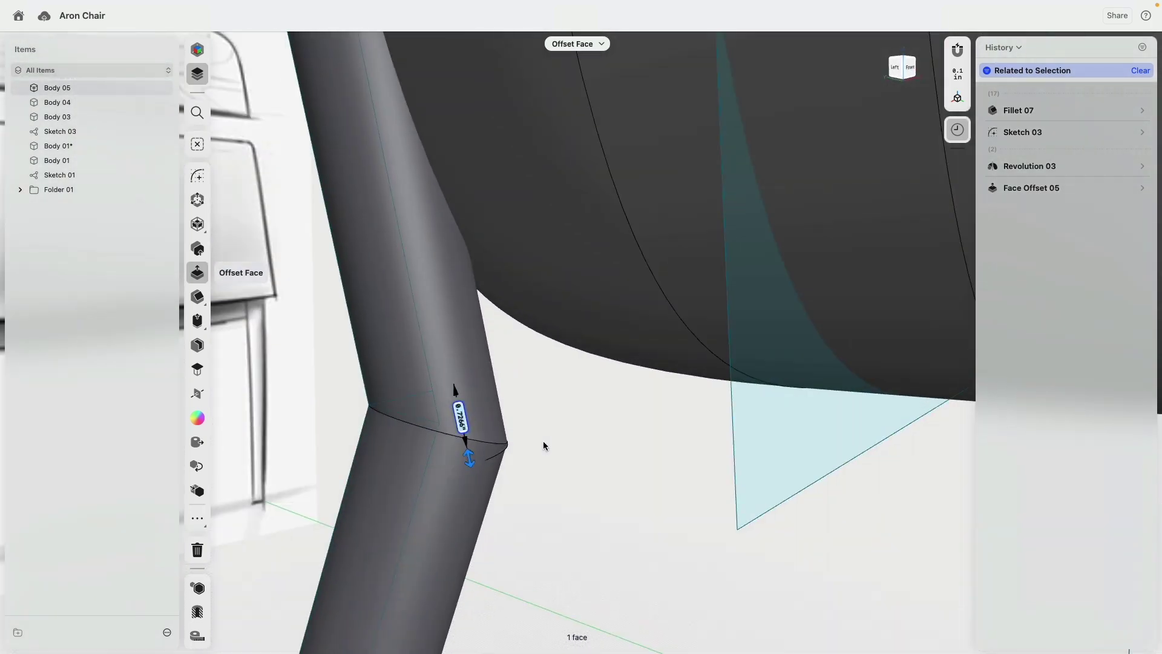
pyautogui.press('super+z')
# Step: Offset the upper rear leg's lower end face by -0.1875 in and pull the lower leg's top face slightly back
pyautogui.scroll(6, 500, 427)
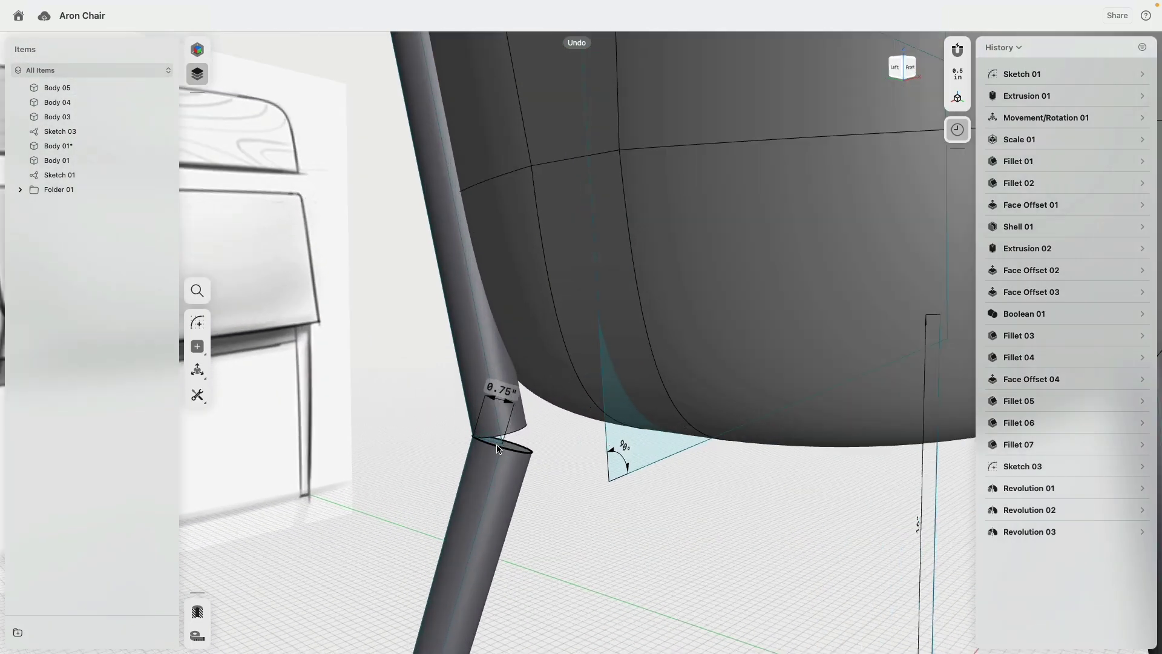
pyautogui.click(509, 440)
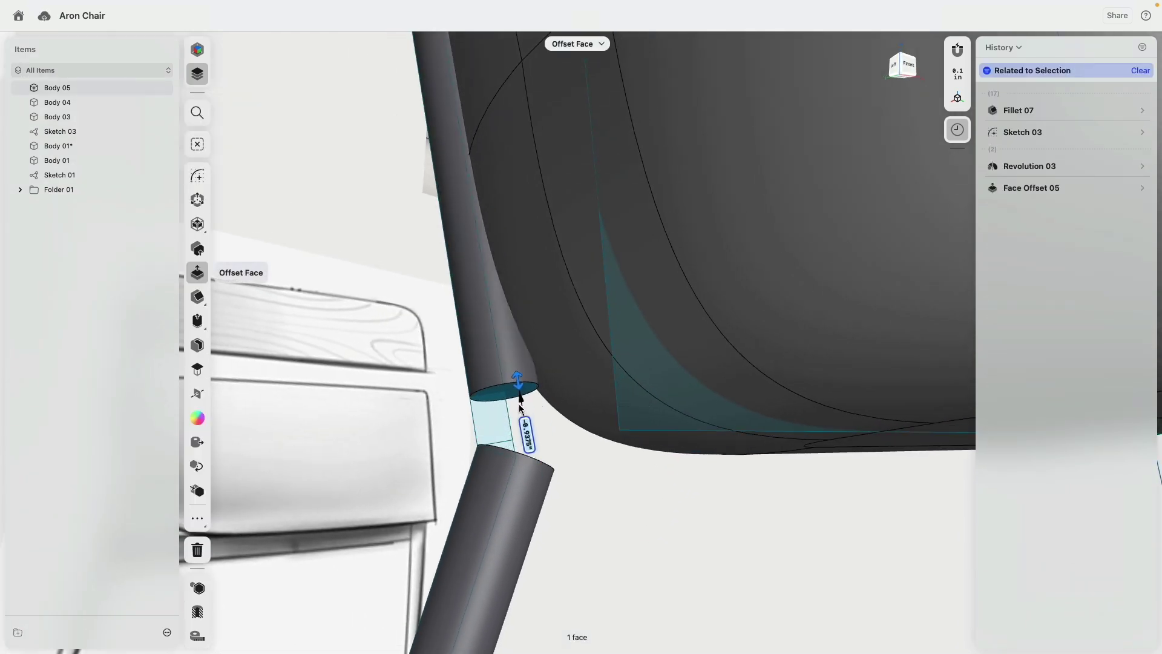
pyautogui.moveTo(520, 406); pyautogui.dragTo(515, 434, button='right')
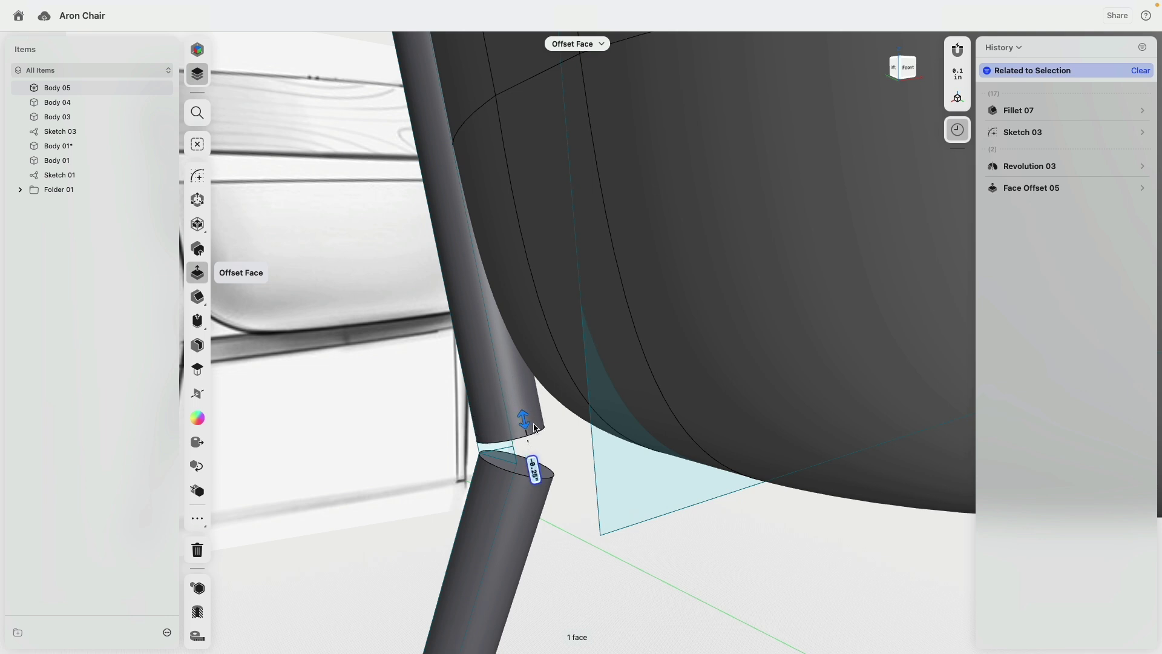
pyautogui.moveTo(575, 444); pyautogui.dragTo(550, 366, button='middle')
pyautogui.scroll(3, 528, 365)
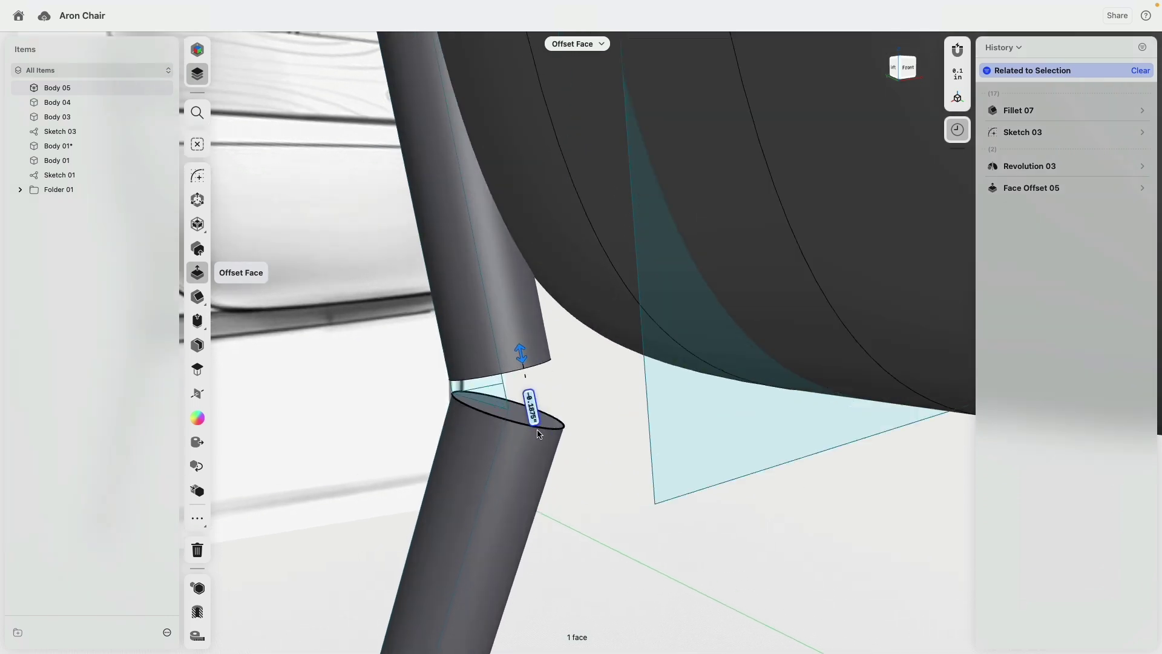
pyautogui.click(515, 413)
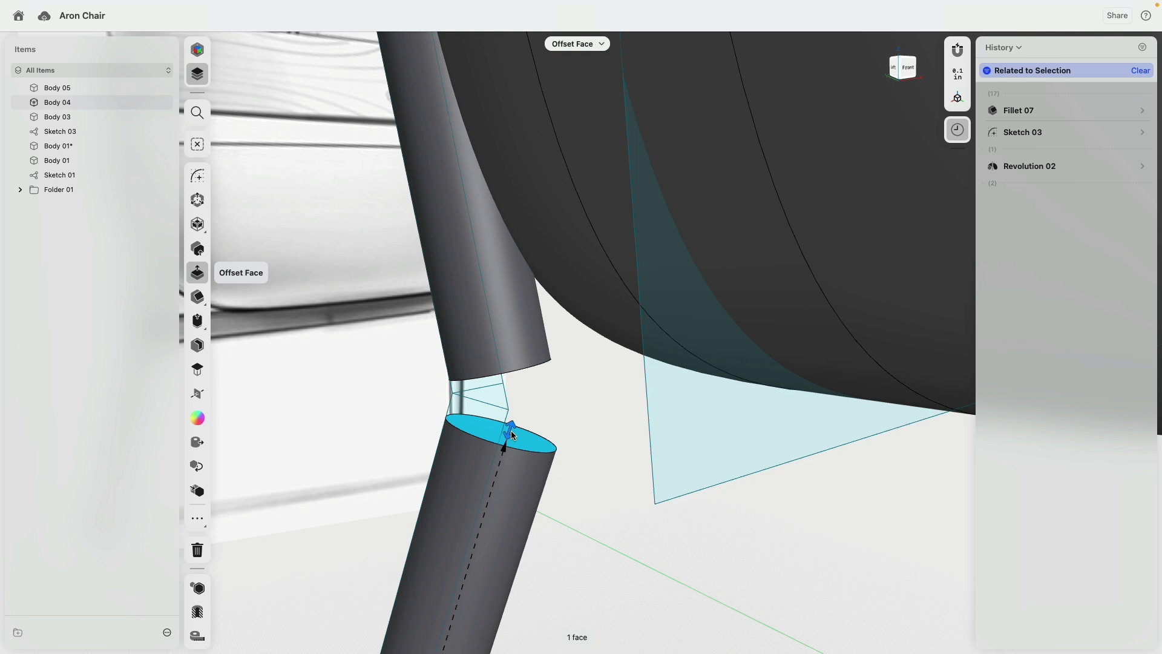
pyautogui.moveTo(524, 423)
pyautogui.mouseDown(button='right')
pyautogui.moveTo(555, 366)
pyautogui.moveTo(534, 425)
pyautogui.mouseUp(button='right')
# Step: Loft between the facing end faces of the upper and lower rear leg with G1 start and end continuity
pyautogui.click(534, 376)
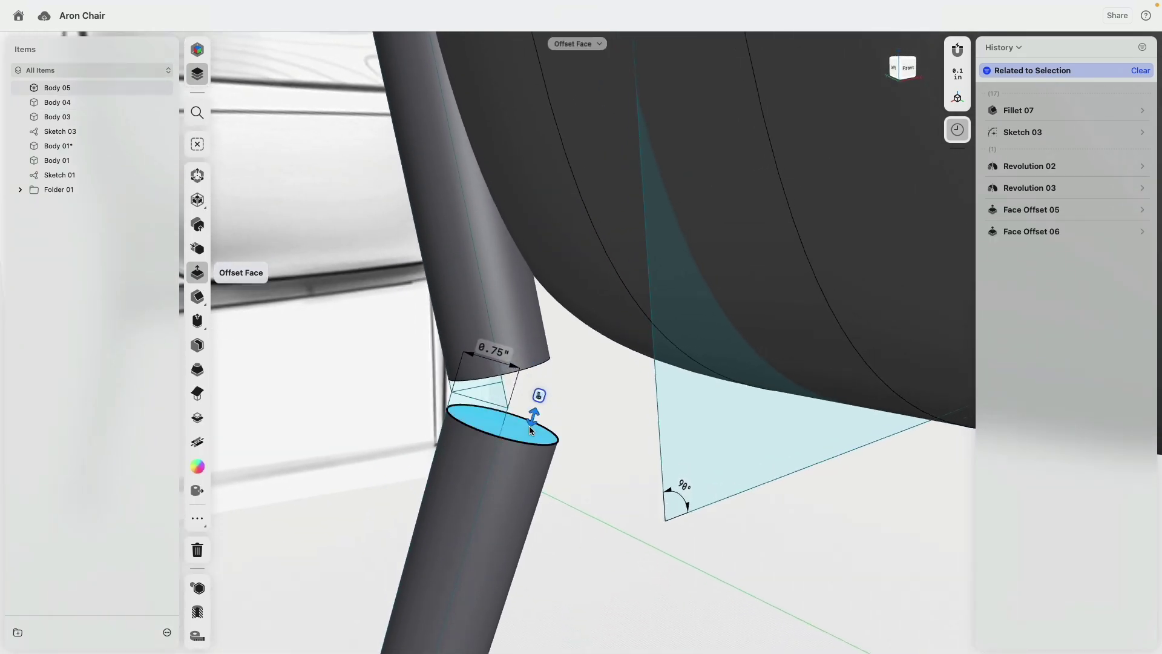
pyautogui.click(198, 370)
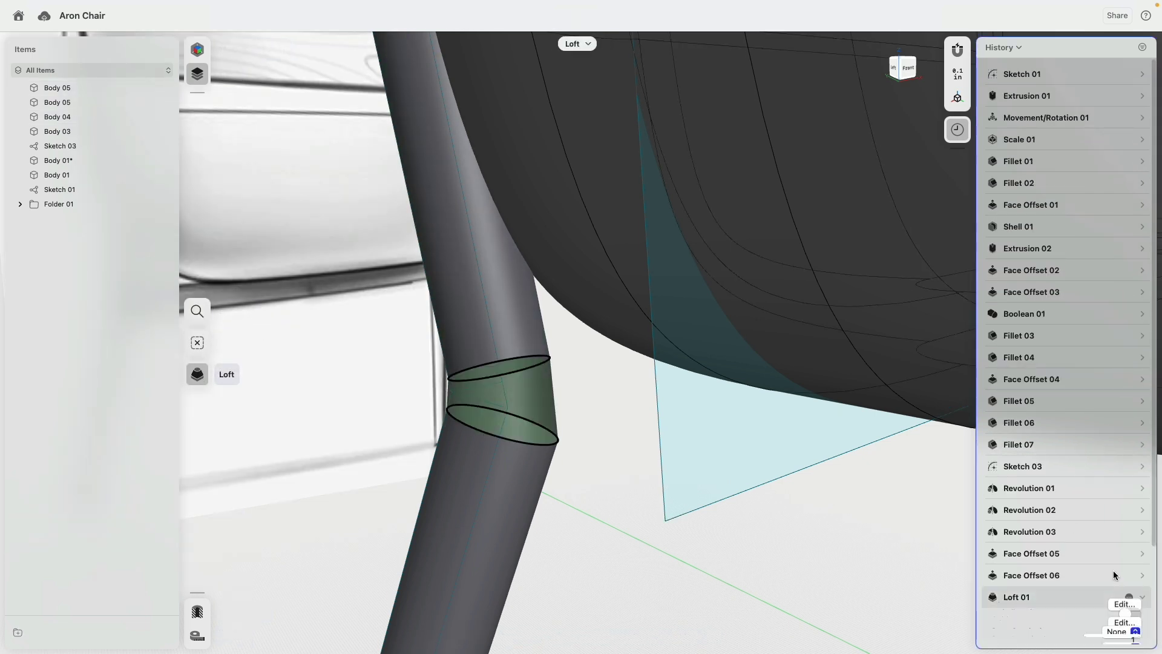
pyautogui.click(1121, 573)
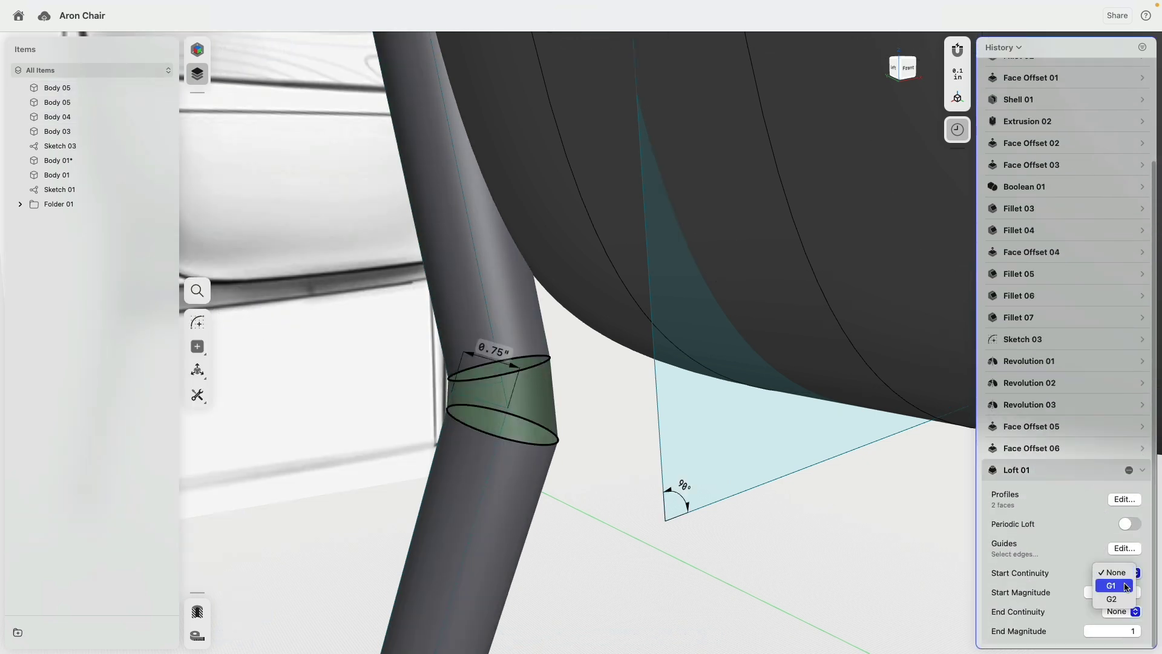
pyautogui.click(1111, 624)
# Step: Inspect the lofted bend of the rear leg from the side and delete the loft from the history
pyautogui.moveTo(617, 454); pyautogui.dragTo(602, 406, button='right')
pyautogui.scroll(-5, 593, 405)
pyautogui.scroll(-5, 594, 402)
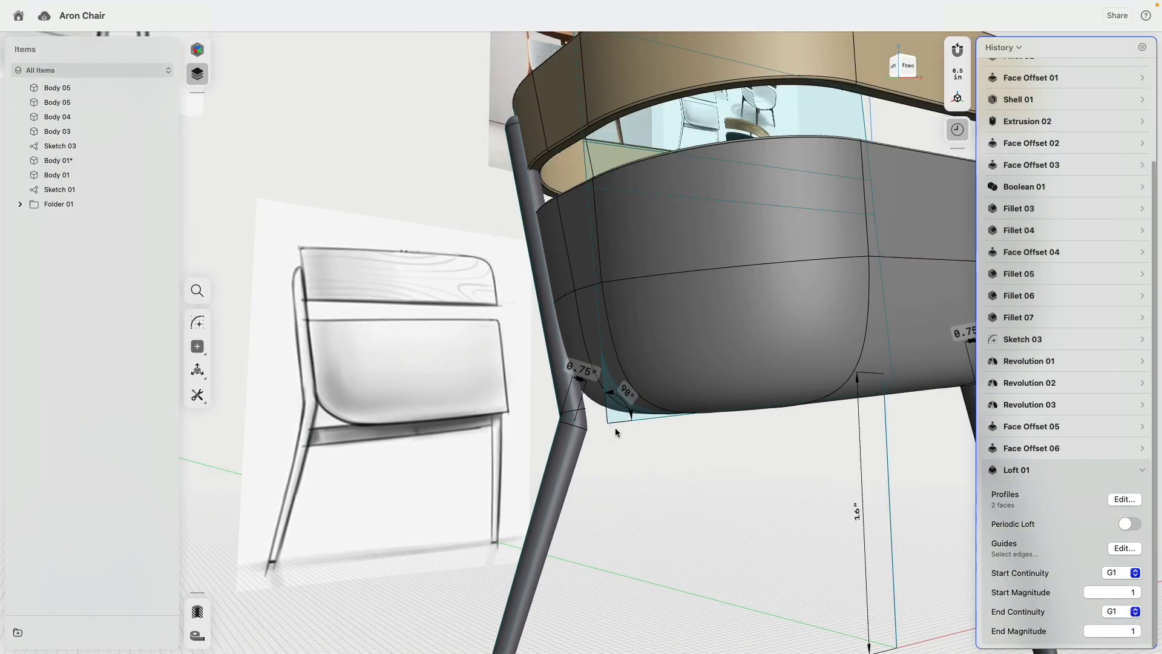
pyautogui.scroll(10, 601, 435)
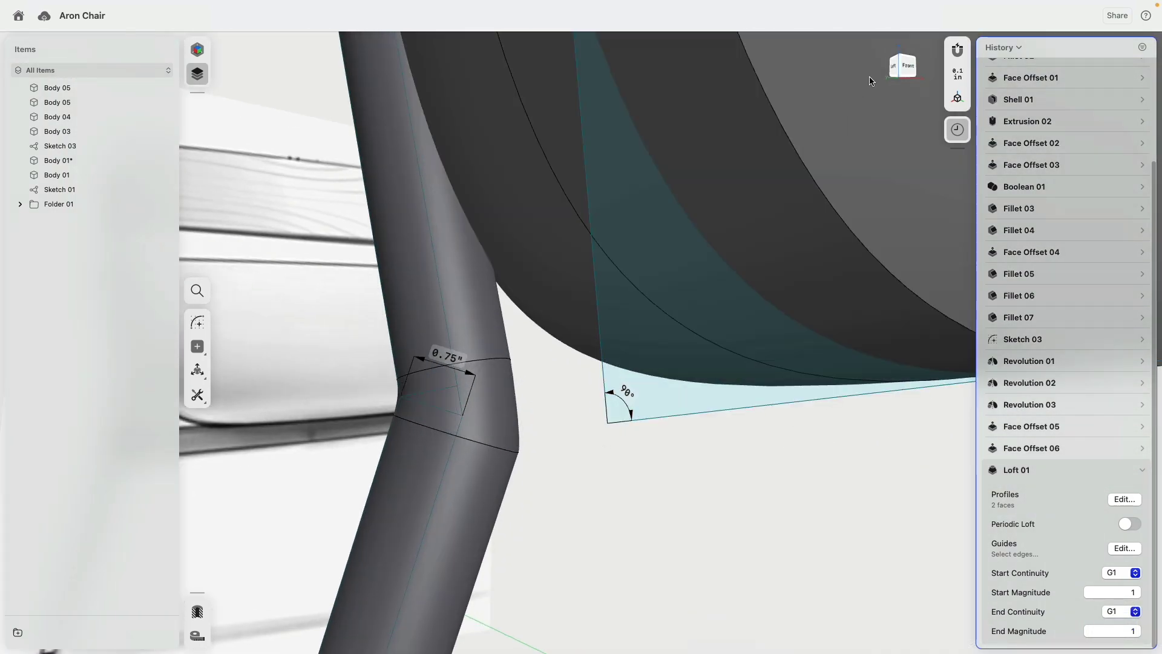
pyautogui.click(902, 65)
pyautogui.moveTo(433, 303); pyautogui.dragTo(548, 302, button='right')
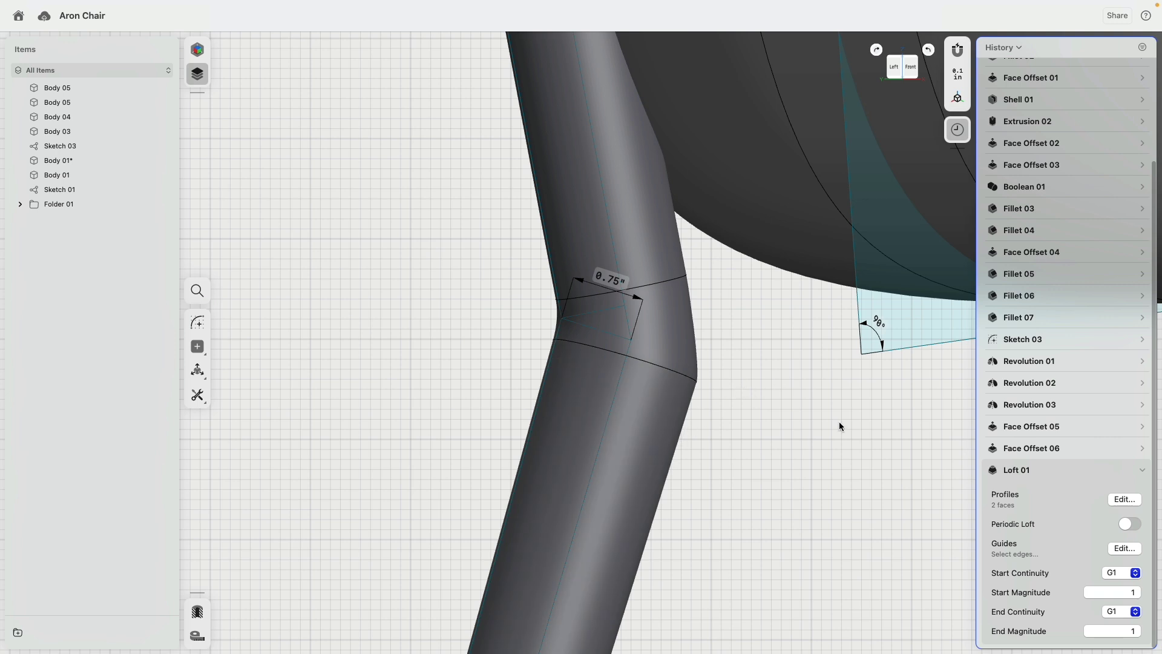
pyautogui.click(1143, 470)
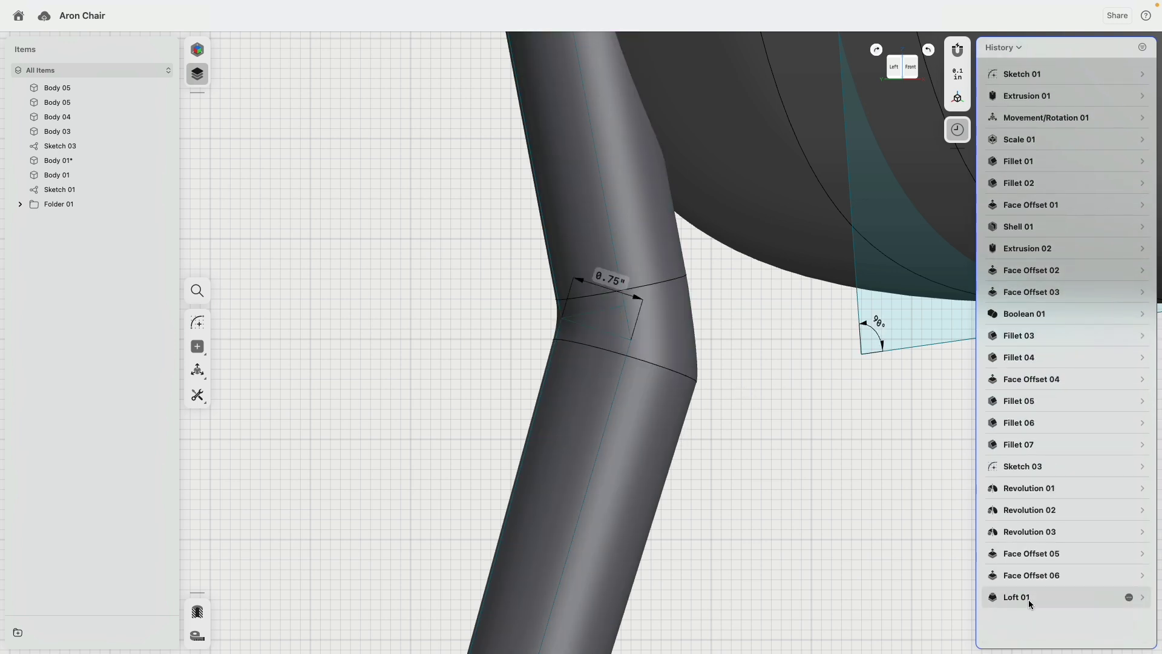
pyautogui.rightClick(1029, 598)
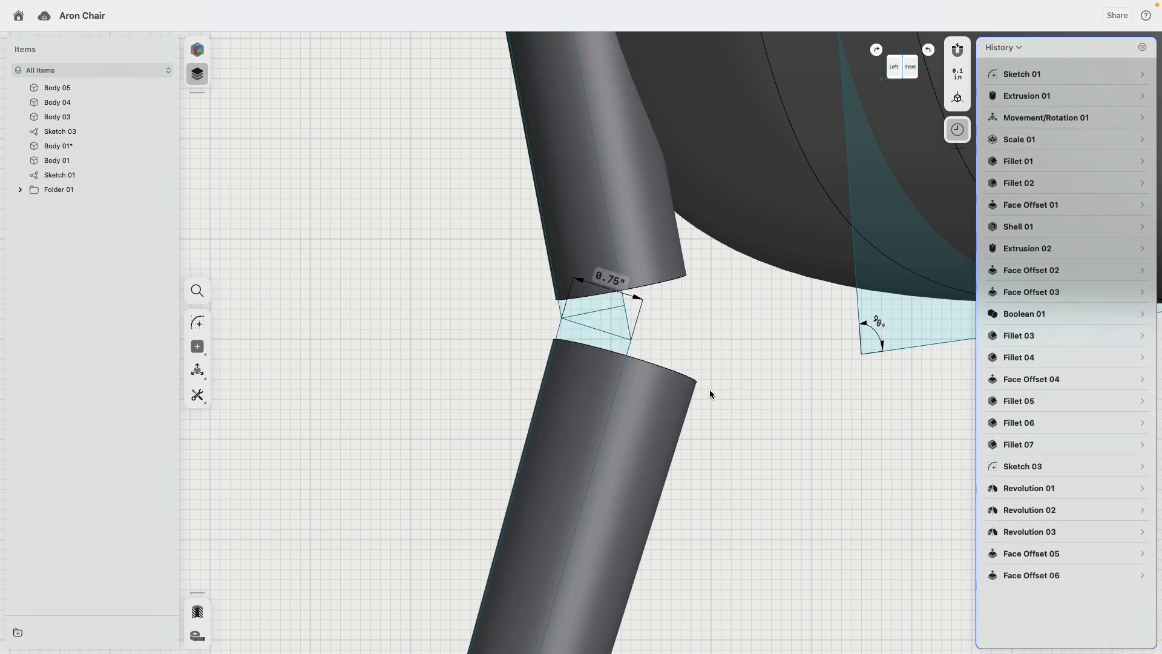
# Step: Try to set the upper rear leg profile's lower end line to 0.75 in and undo it
pyautogui.click(561, 309)
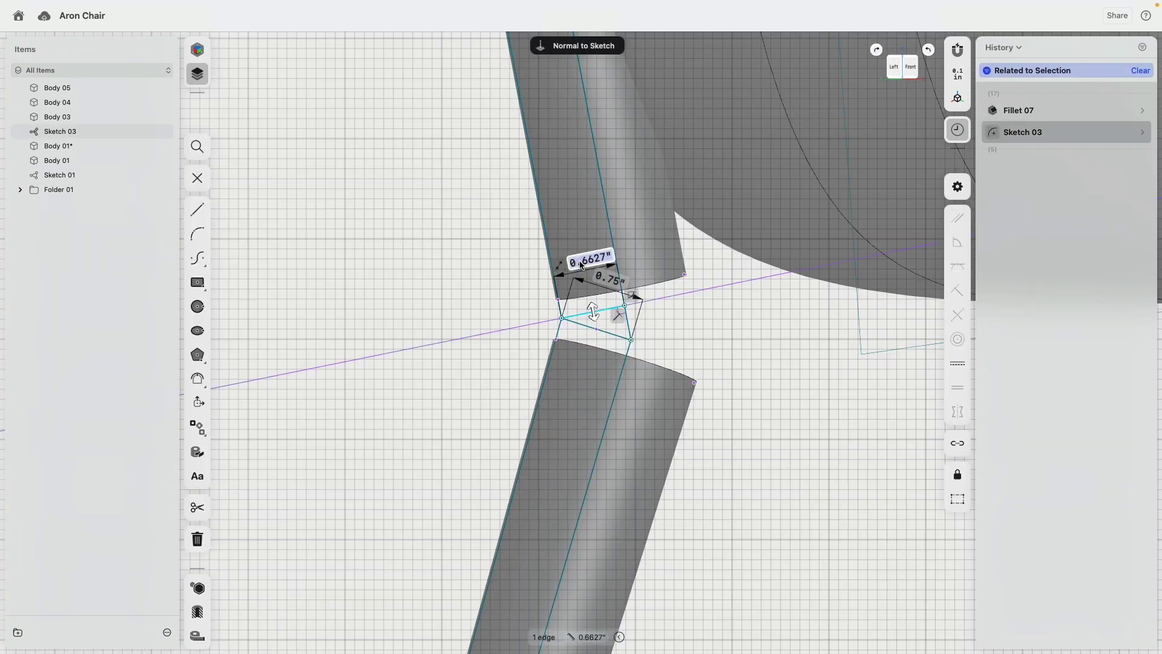
pyautogui.press('Return')
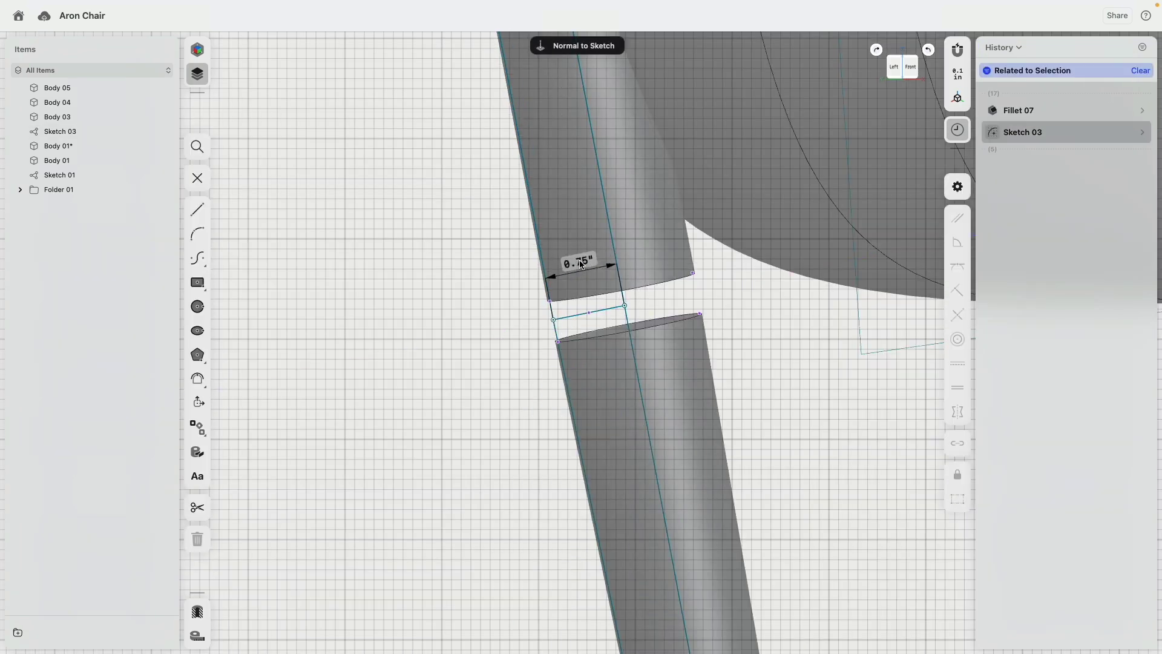
pyautogui.hotkey('ctrl', 'z')
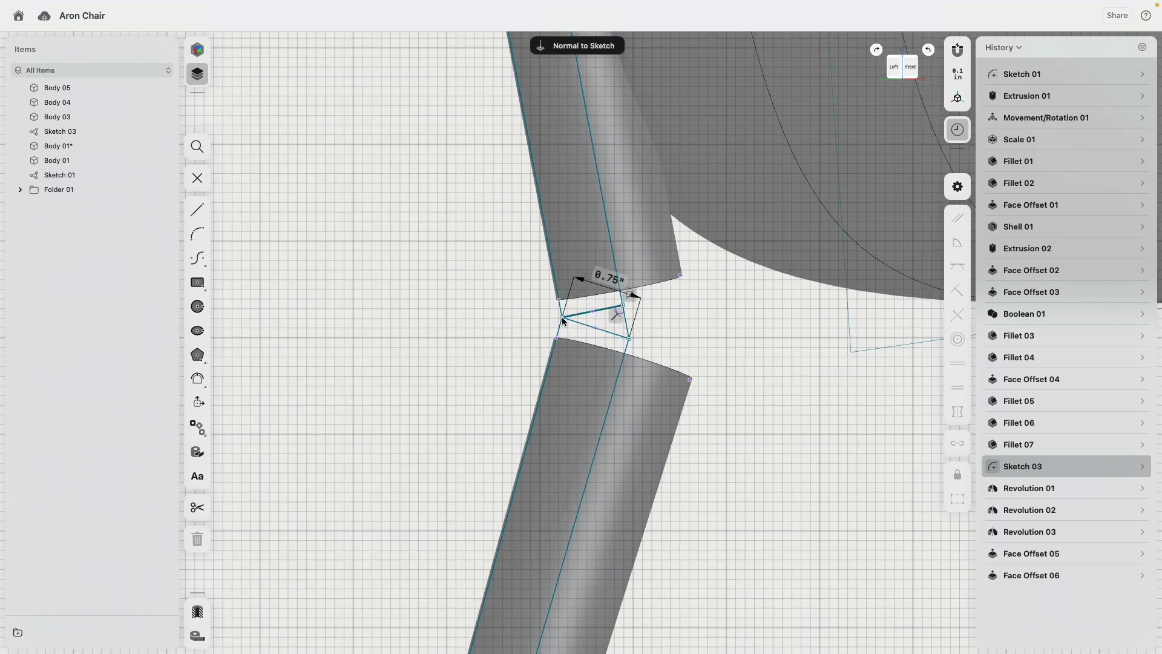
# Step: Delete the face offset of the upper rear leg's lower end from the history
pyautogui.scroll(-3, 492, 359)
pyautogui.moveTo(618, 360)
pyautogui.mouseDown(button='right')
pyautogui.moveTo(585, 329)
pyautogui.moveTo(645, 260)
pyautogui.mouseUp(button='right')
pyautogui.scroll(3, 584, 328)
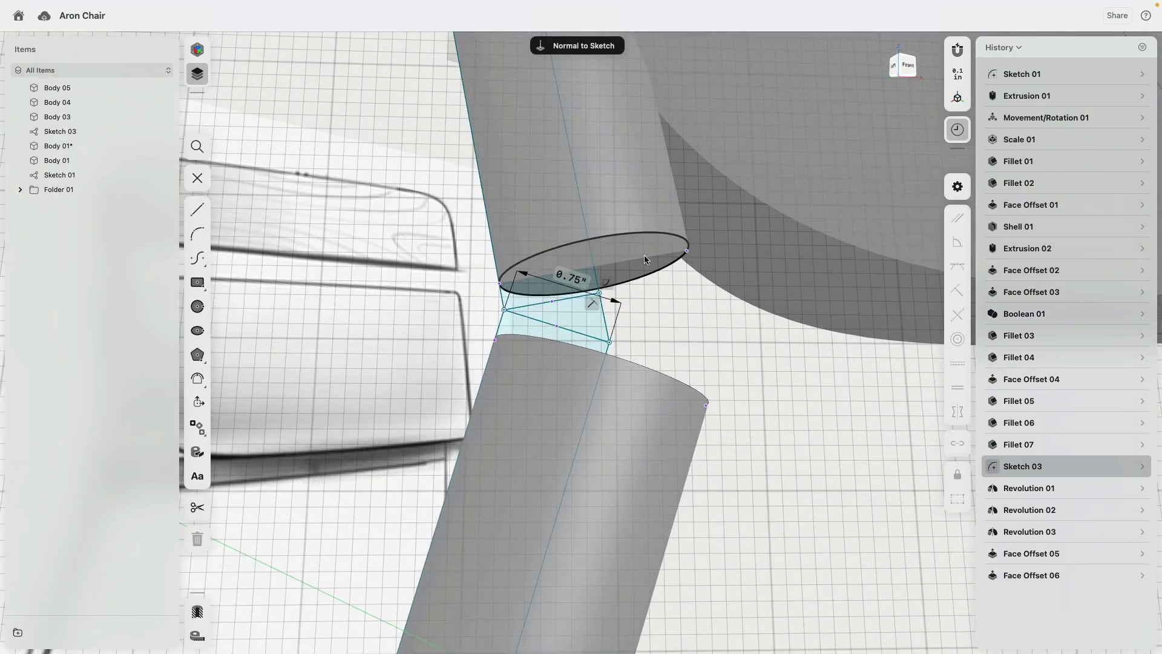
pyautogui.rightClick(1039, 556)
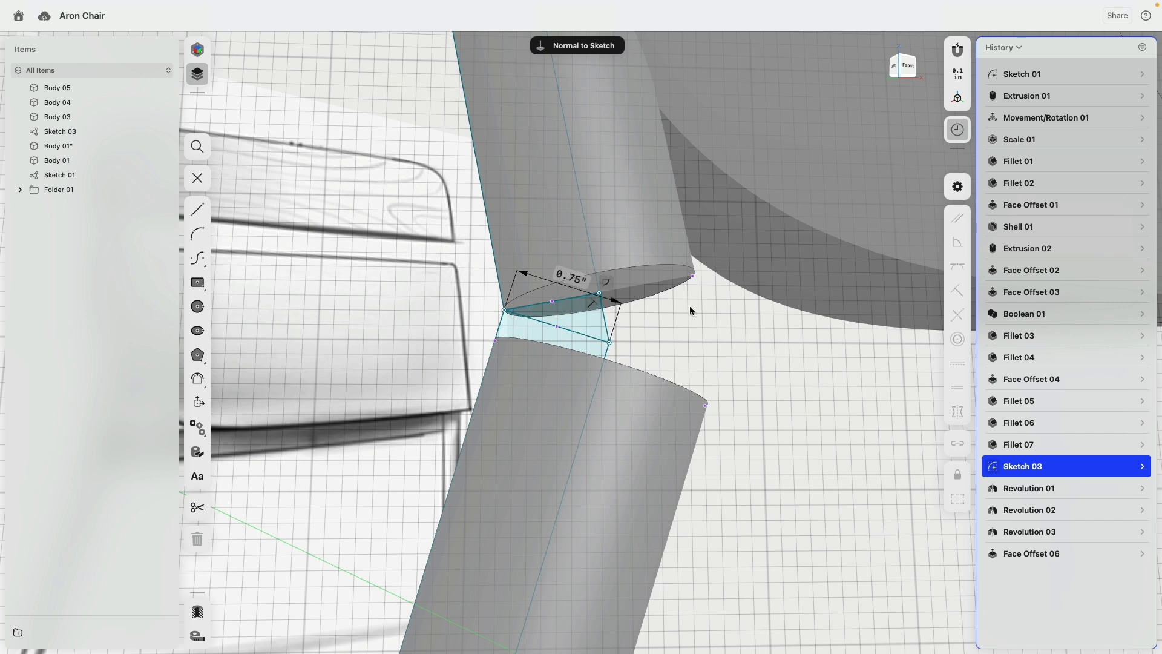
# Step: Rotate the upper rear leg's lower end face about the outer bend corner until it is roughly parallel to the lower leg's top face
pyautogui.click(642, 285)
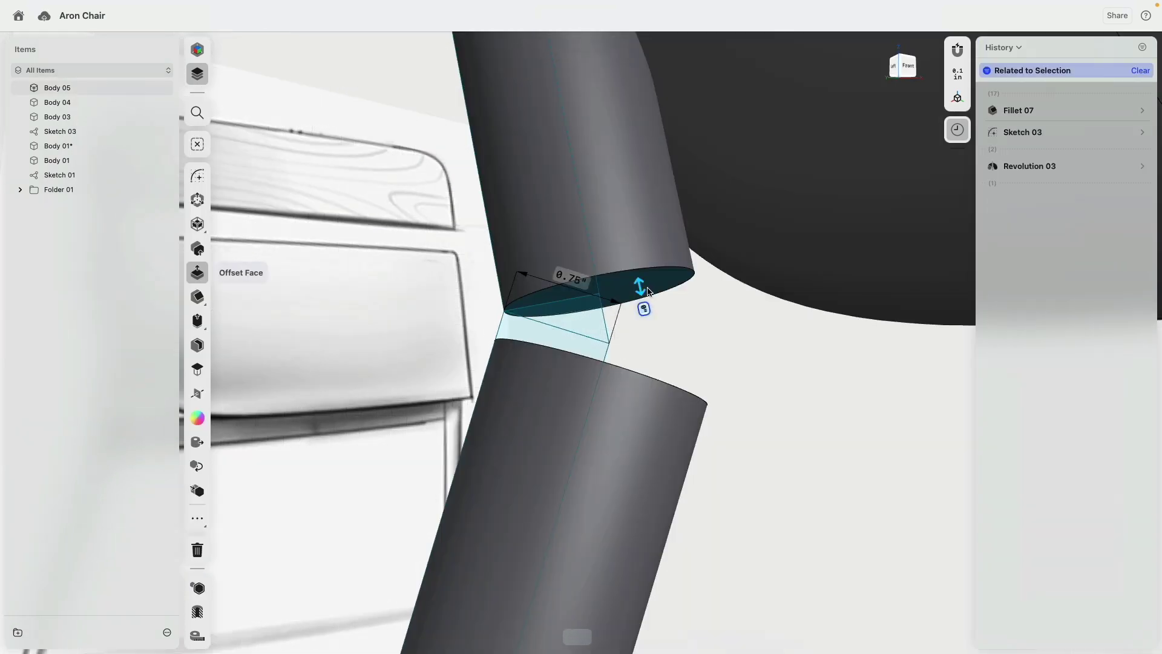
pyautogui.scroll(4, 648, 311)
pyautogui.moveTo(638, 312)
pyautogui.mouseDown(button='right')
pyautogui.moveTo(651, 307)
pyautogui.moveTo(645, 321)
pyautogui.mouseUp(button='right')
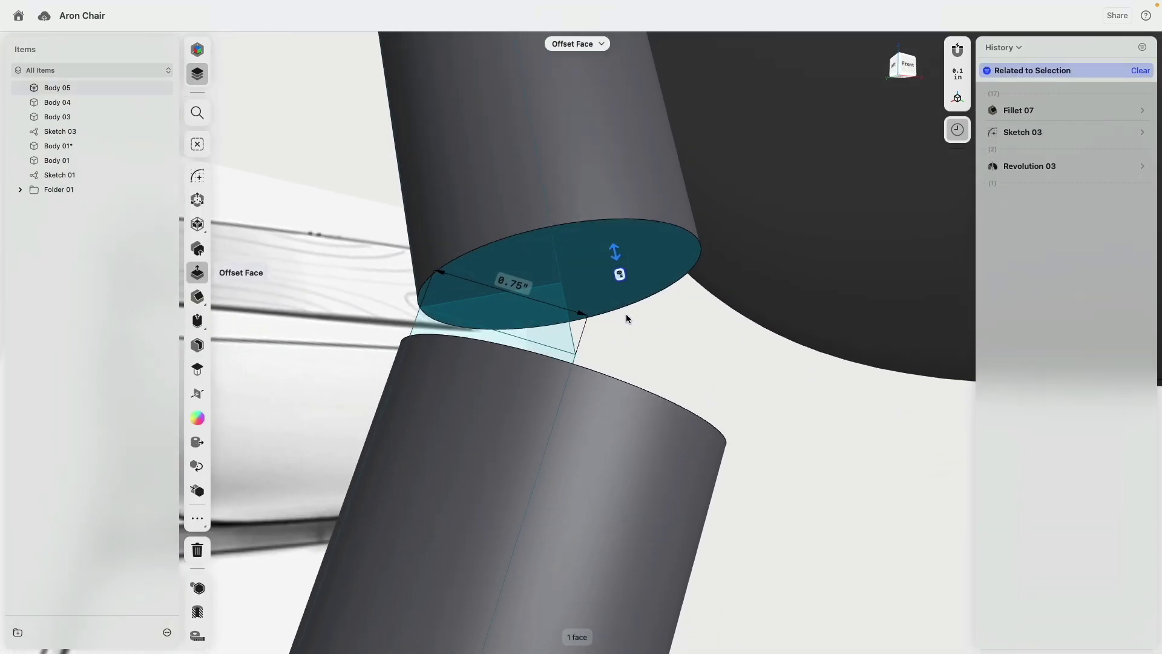
pyautogui.click(198, 200)
pyautogui.moveTo(544, 281); pyautogui.dragTo(425, 309)
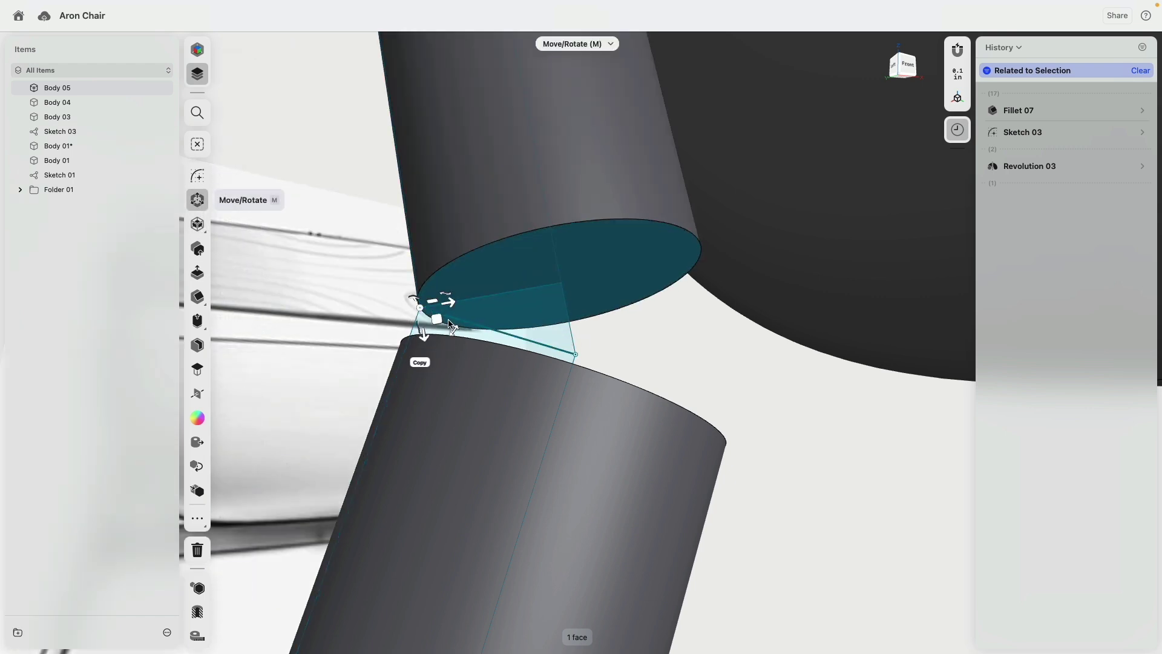
pyautogui.moveTo(457, 330); pyautogui.dragTo(442, 348)
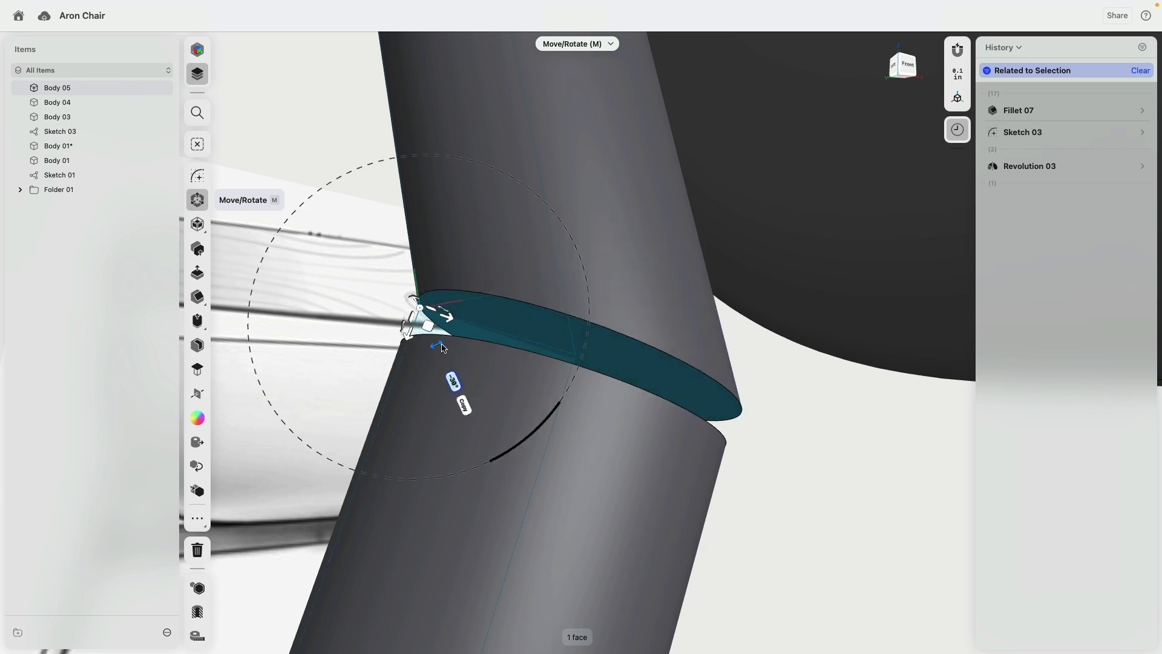
# Step: Examine from several angles how the rotated end face of the upper rear leg lines up with the lower leg
pyautogui.moveTo(530, 281); pyautogui.dragTo(541, 304, button='right')
pyautogui.scroll(-7, 540, 302)
pyautogui.moveTo(623, 334); pyautogui.dragTo(674, 282, button='right')
pyautogui.scroll(-5, 604, 339)
pyautogui.scroll(8, 603, 339)
pyautogui.scroll(4, 600, 339)
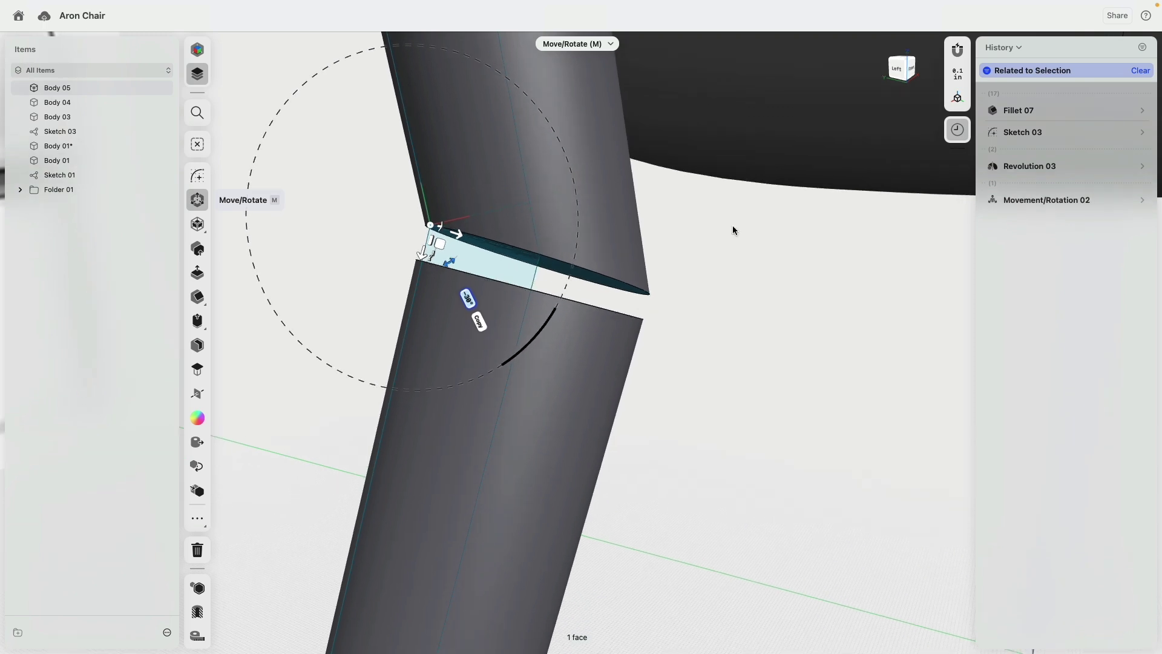
pyautogui.scroll(-3, 696, 284)
pyautogui.scroll(3, 726, 267)
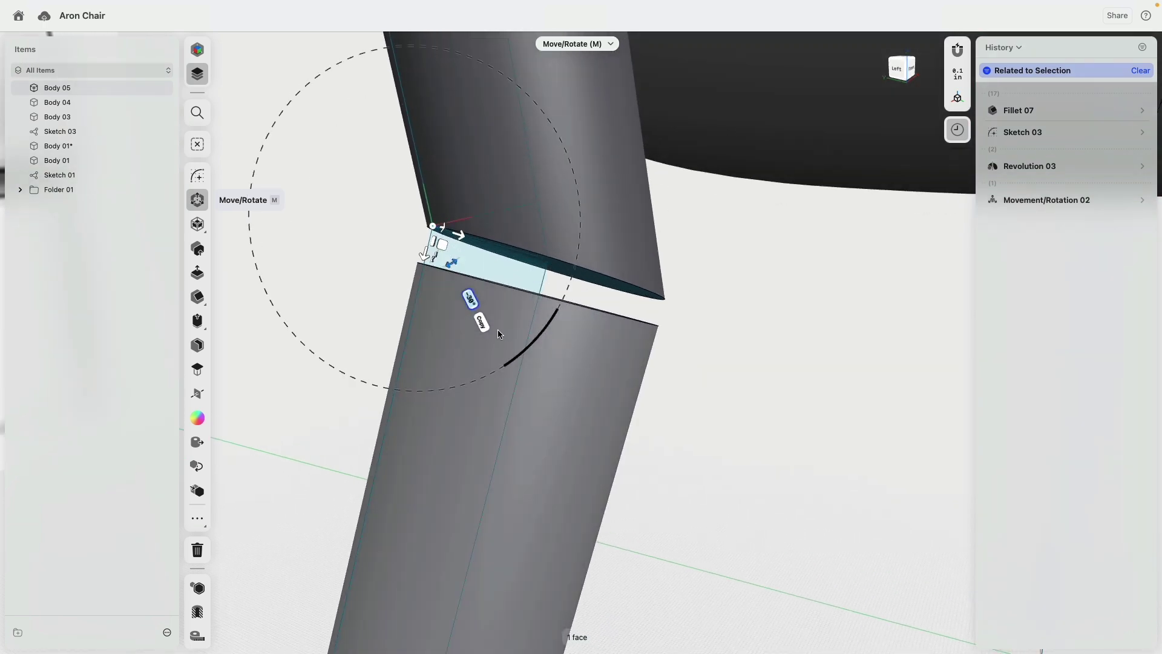
pyautogui.moveTo(614, 334); pyautogui.dragTo(616, 327, button='right')
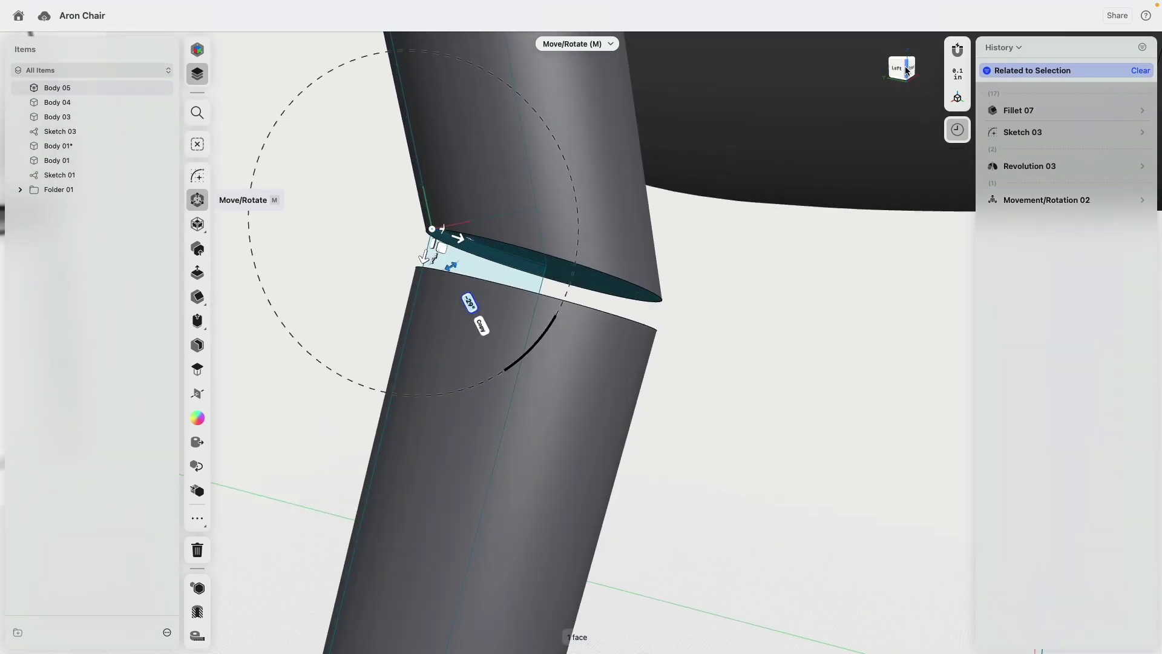
pyautogui.click(906, 71)
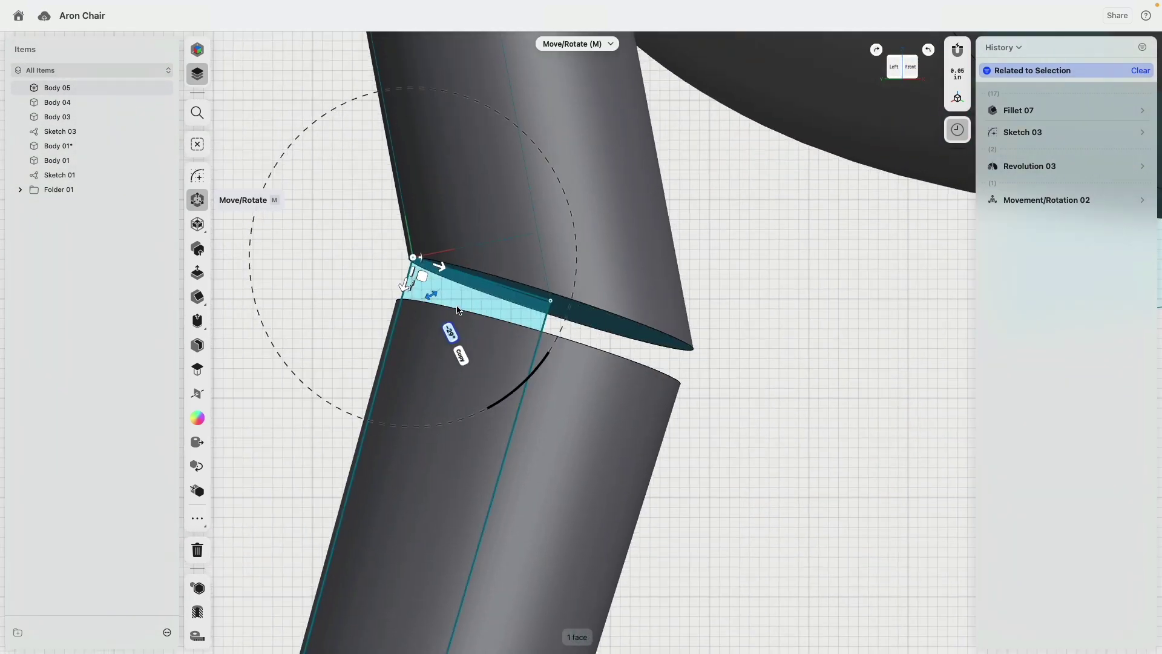
pyautogui.scroll(2, 442, 315)
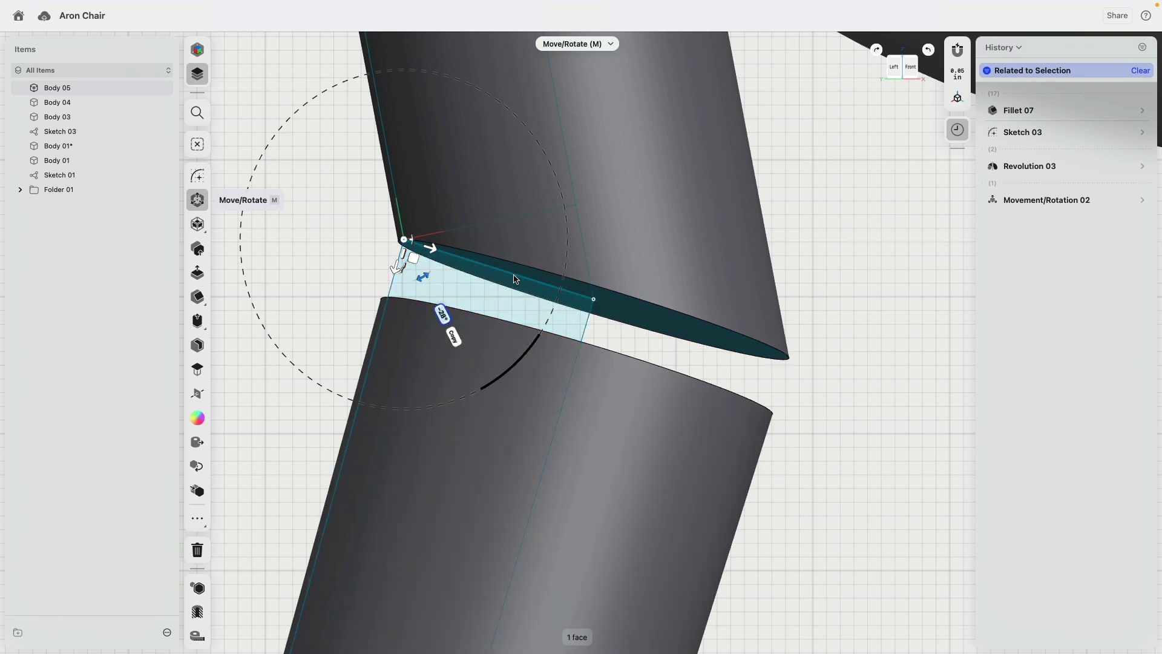
pyautogui.scroll(-3, 778, 357)
pyautogui.moveTo(790, 360)
pyautogui.mouseDown(button='right')
pyautogui.moveTo(870, 397)
pyautogui.moveTo(797, 384)
pyautogui.moveTo(788, 401)
pyautogui.moveTo(702, 365)
pyautogui.moveTo(835, 379)
pyautogui.moveTo(710, 363)
pyautogui.moveTo(695, 376)
pyautogui.moveTo(648, 363)
pyautogui.moveTo(703, 371)
pyautogui.moveTo(657, 372)
pyautogui.moveTo(676, 374)
pyautogui.moveTo(706, 345)
pyautogui.moveTo(657, 363)
pyautogui.moveTo(648, 394)
pyautogui.moveTo(514, 339)
pyautogui.mouseUp(button='right')
pyautogui.scroll(5, 676, 373)
# Step: Loft from the upper rear leg's rotated end face to the bottom face of the lower leg
pyautogui.click(514, 338)
pyautogui.scroll(5, 692, 363)
pyautogui.moveTo(692, 364); pyautogui.dragTo(694, 392, button='right')
pyautogui.click(646, 349)
pyautogui.scroll(-10, 695, 392)
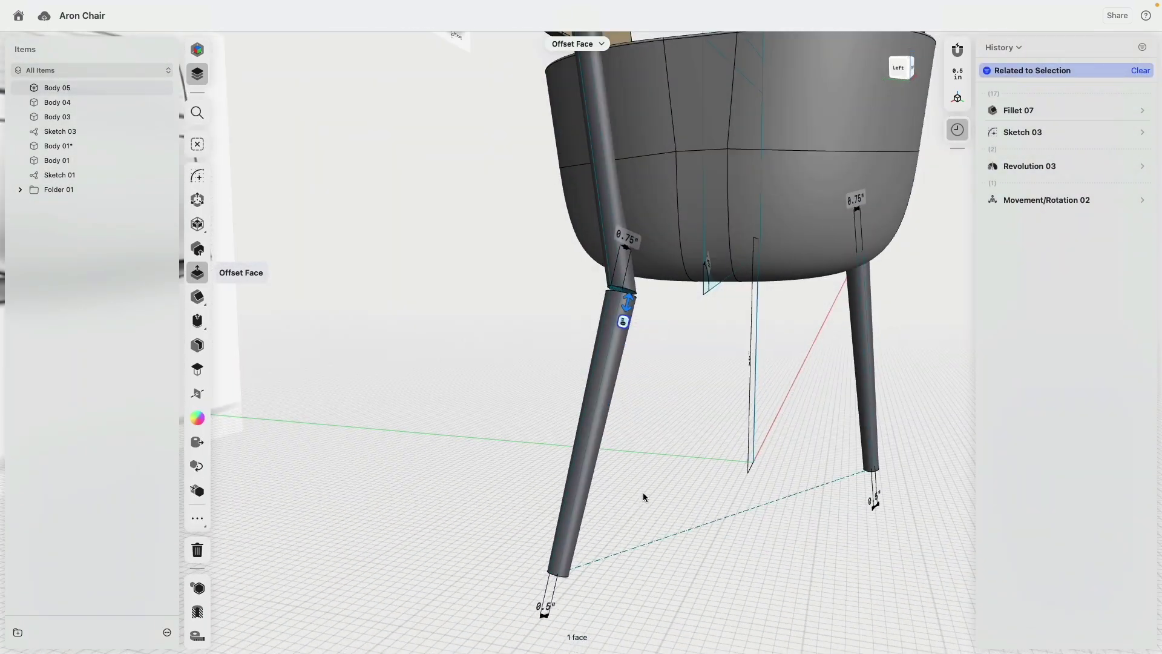
pyautogui.press('f')
pyautogui.moveTo(679, 391); pyautogui.dragTo(674, 367, button='right')
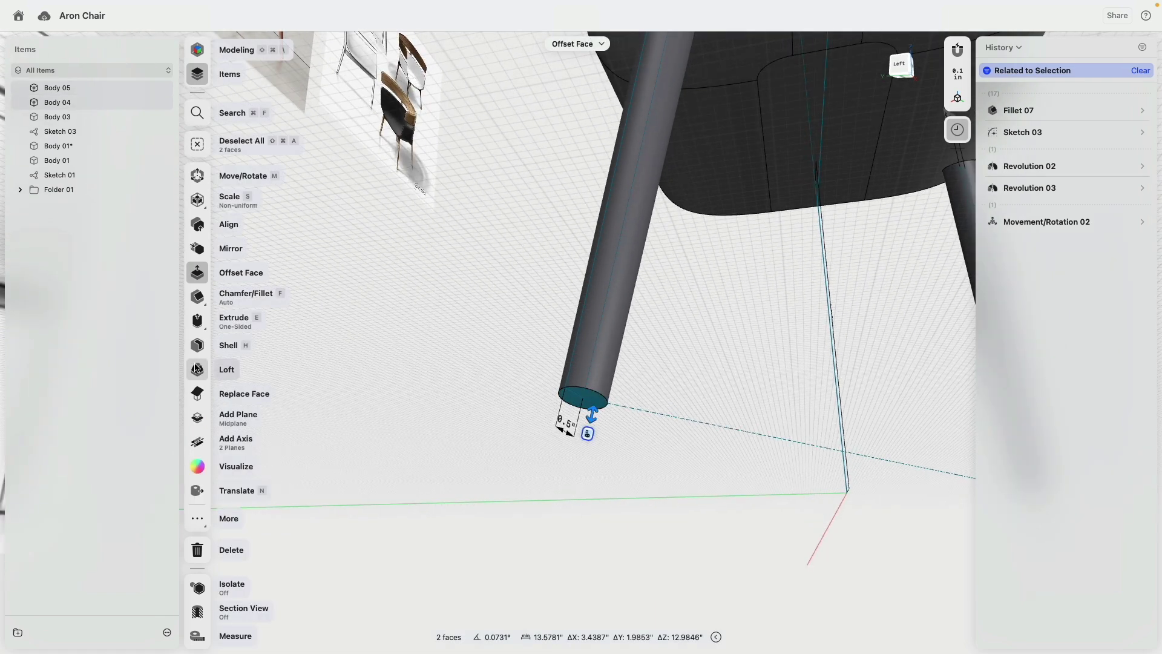
pyautogui.click(198, 368)
pyautogui.press('f')
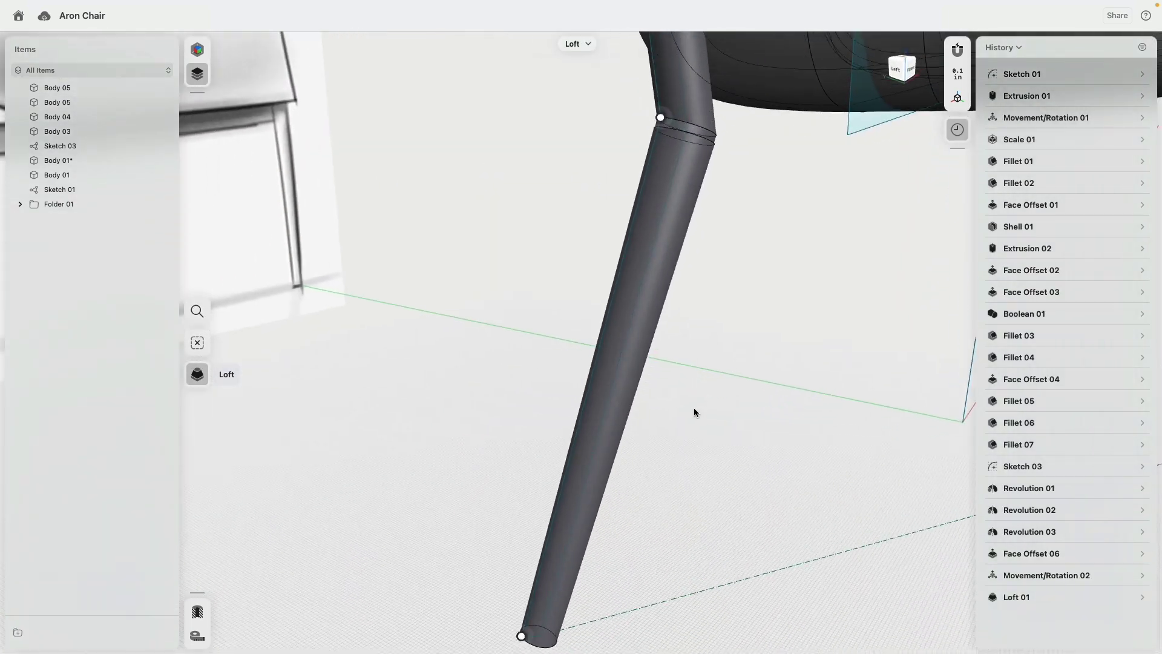
# Step: Delete the original revolved lower rear leg body, keeping the lofted one
pyautogui.moveTo(695, 412); pyautogui.dragTo(675, 421, button='right')
pyautogui.click(713, 155)
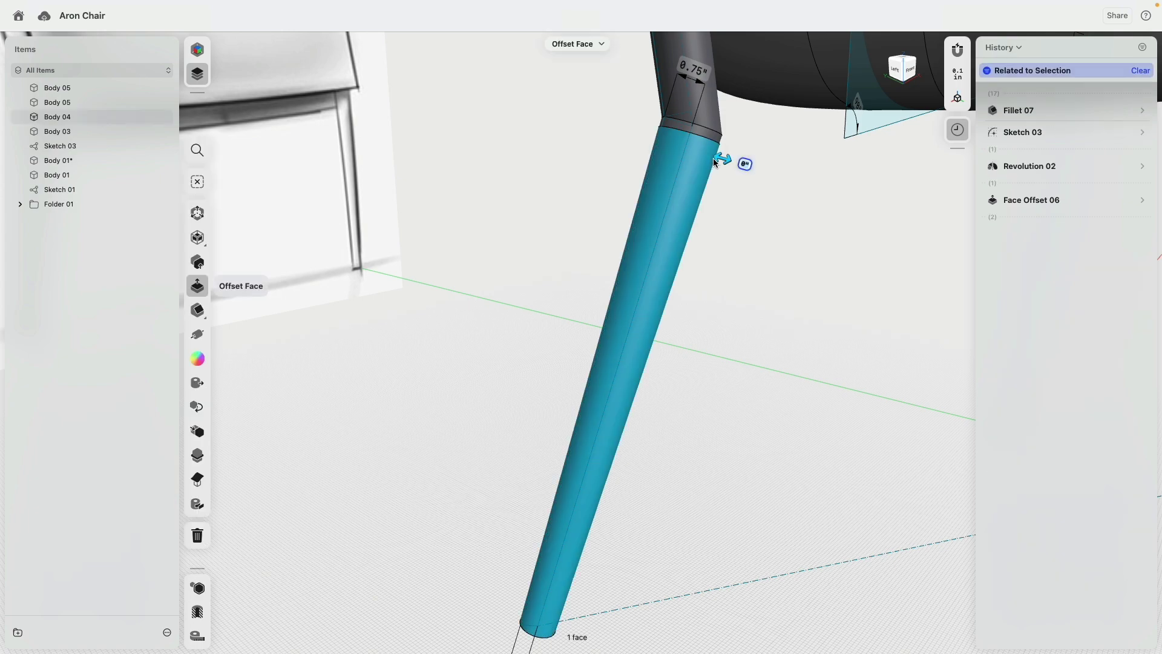
pyautogui.moveTo(732, 199); pyautogui.dragTo(551, 364, button='right')
pyautogui.doubleClick(723, 149)
pyautogui.press('Delete')
# Step: Open the leg sketch and move the upper end of the front leg's center line up into the seat
pyautogui.scroll(-8, 737, 272)
pyautogui.moveTo(920, 362); pyautogui.dragTo(676, 354, button='middle')
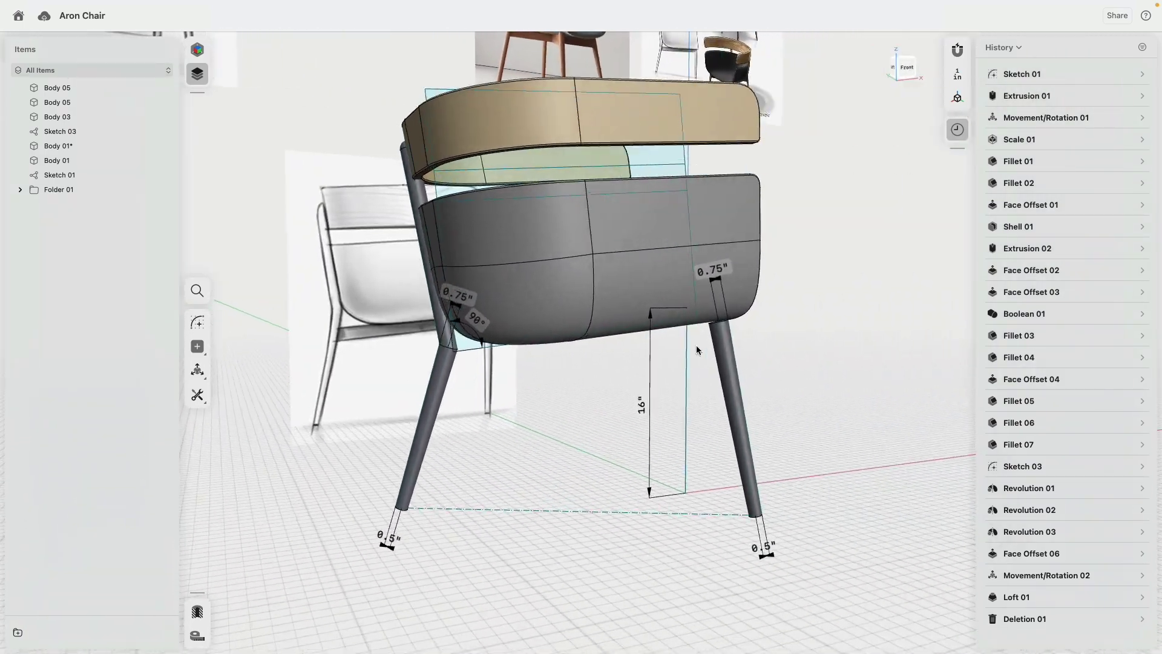
pyautogui.scroll(7, 731, 344)
pyautogui.scroll(-6, 731, 339)
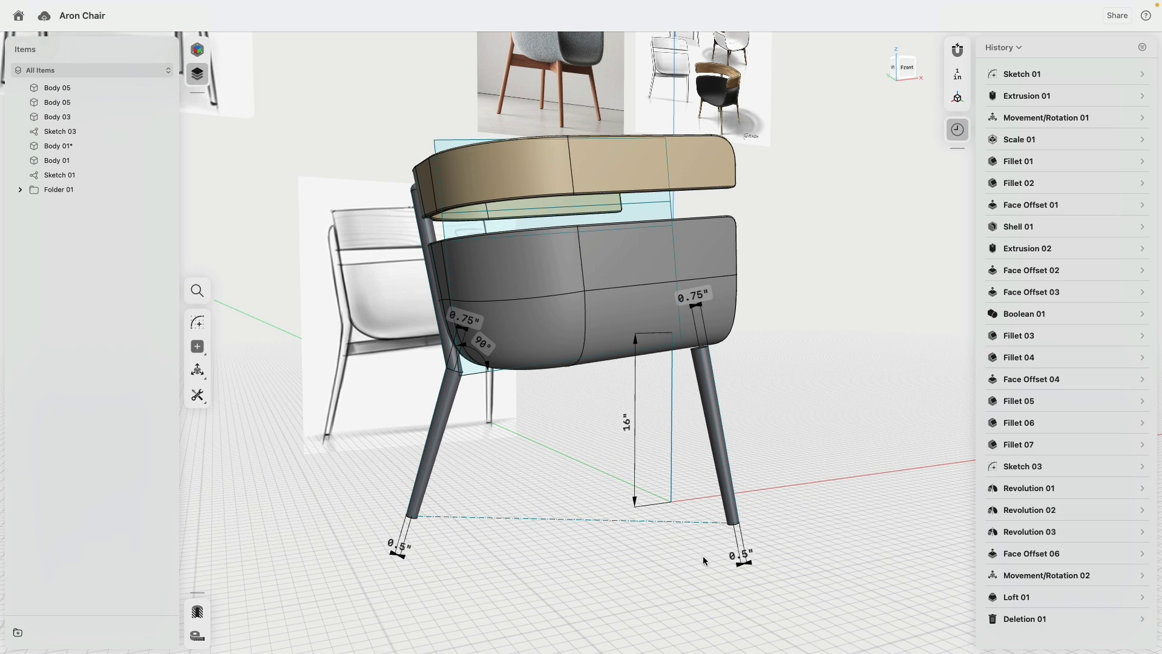
pyautogui.doubleClick(707, 524)
pyautogui.scroll(10, 699, 345)
pyautogui.click(694, 401)
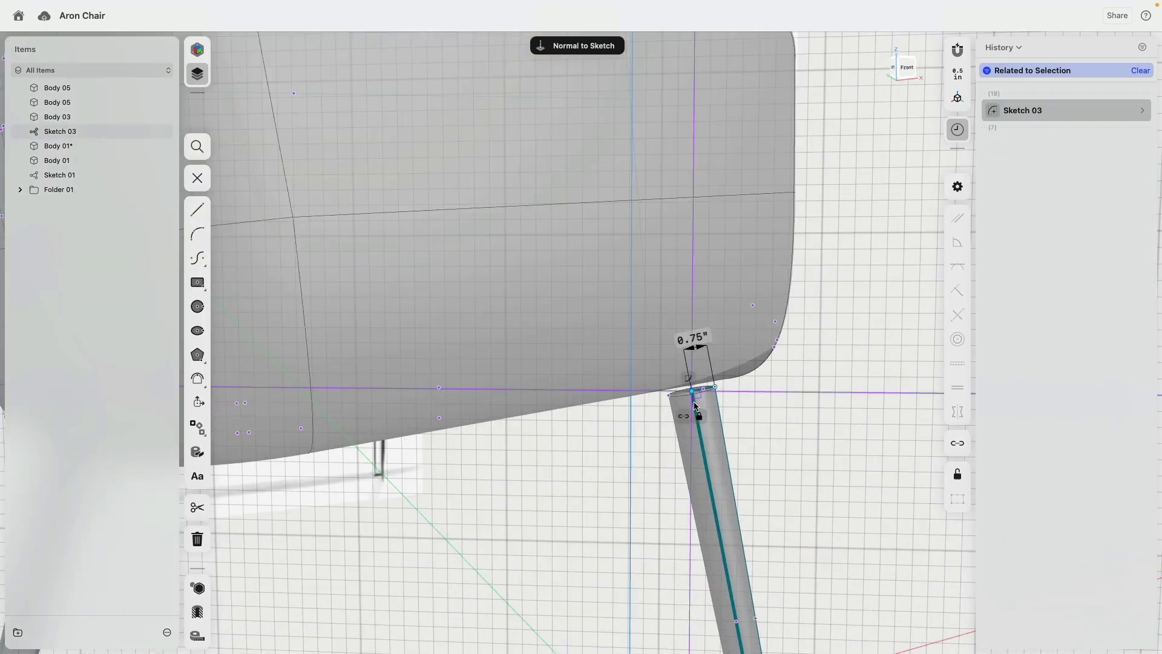
pyautogui.moveTo(691, 394); pyautogui.dragTo(685, 368)
pyautogui.moveTo(738, 417)
pyautogui.mouseDown(button='right')
pyautogui.moveTo(645, 423)
pyautogui.moveTo(578, 454)
pyautogui.moveTo(715, 420)
pyautogui.mouseUp(button='right')
pyautogui.click(829, 472)
# Step: Draw a straight line beneath the seat between the front and rear legs, discarding the extra segment begun at its front end
pyautogui.scroll(-8, 829, 471)
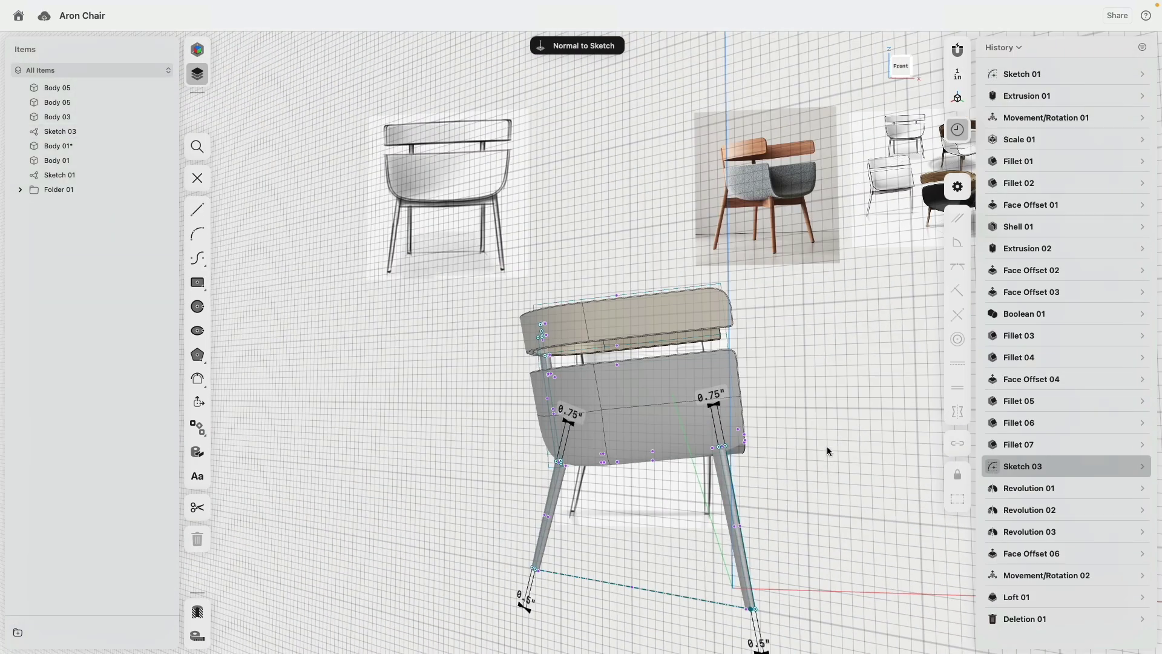
pyautogui.moveTo(828, 466); pyautogui.dragTo(801, 366, button='middle')
pyautogui.scroll(3, 800, 367)
pyautogui.moveTo(800, 364)
pyautogui.mouseDown(button='right')
pyautogui.moveTo(374, 330)
pyautogui.moveTo(392, 335)
pyautogui.mouseUp(button='right')
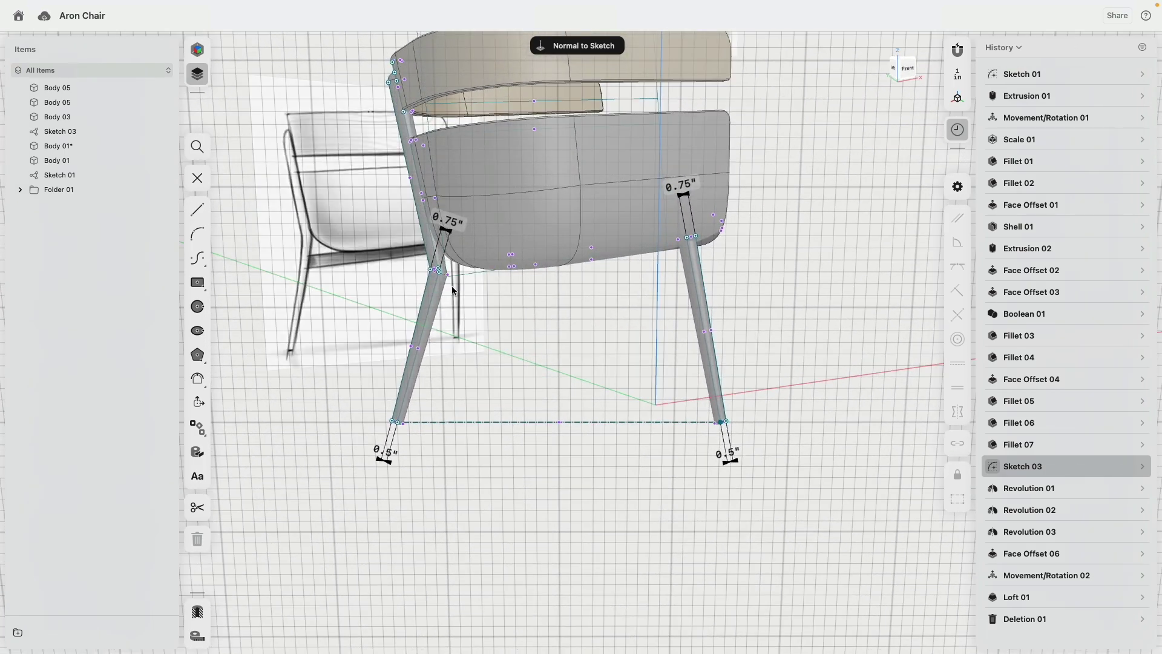
pyautogui.click(488, 423)
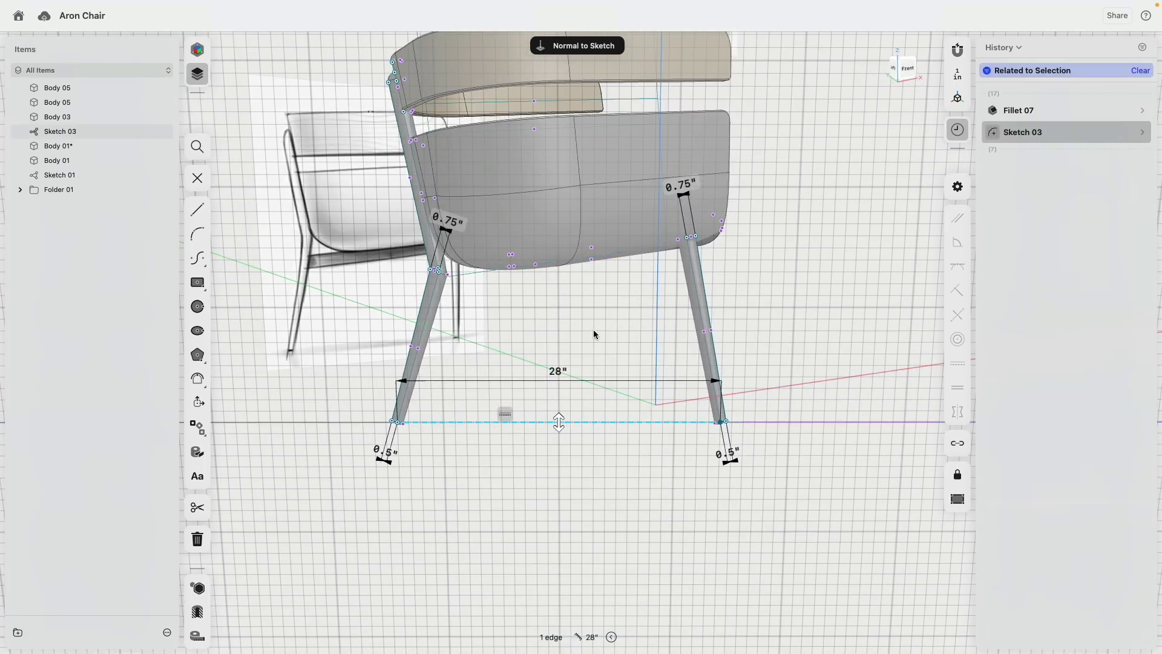
pyautogui.moveTo(564, 313); pyautogui.dragTo(562, 305, button='right')
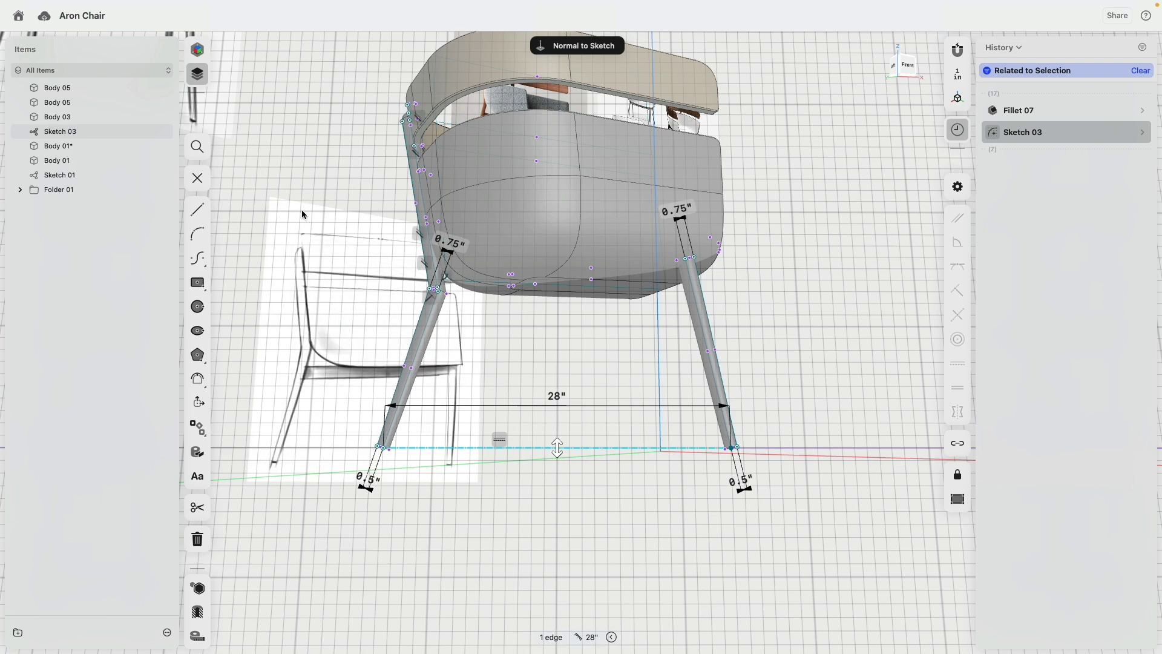
pyautogui.click(197, 219)
pyautogui.scroll(5, 580, 319)
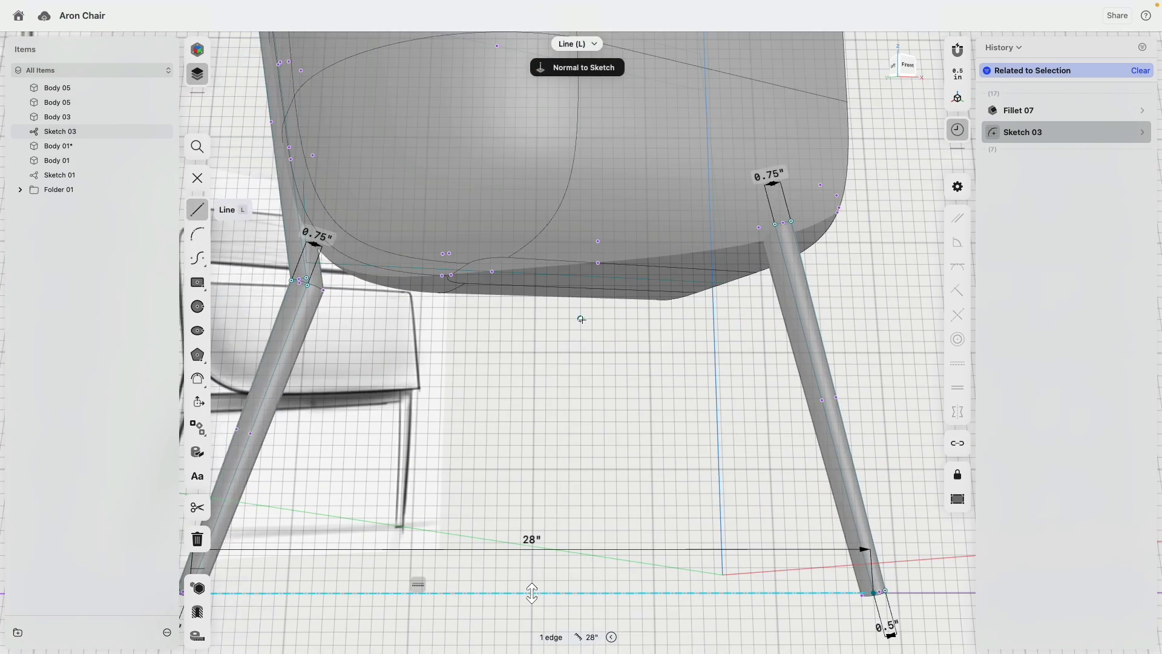
pyautogui.moveTo(554, 289)
pyautogui.mouseDown(button='right')
pyautogui.moveTo(644, 249)
pyautogui.moveTo(633, 233)
pyautogui.moveTo(638, 265)
pyautogui.moveTo(595, 292)
pyautogui.mouseUp(button='right')
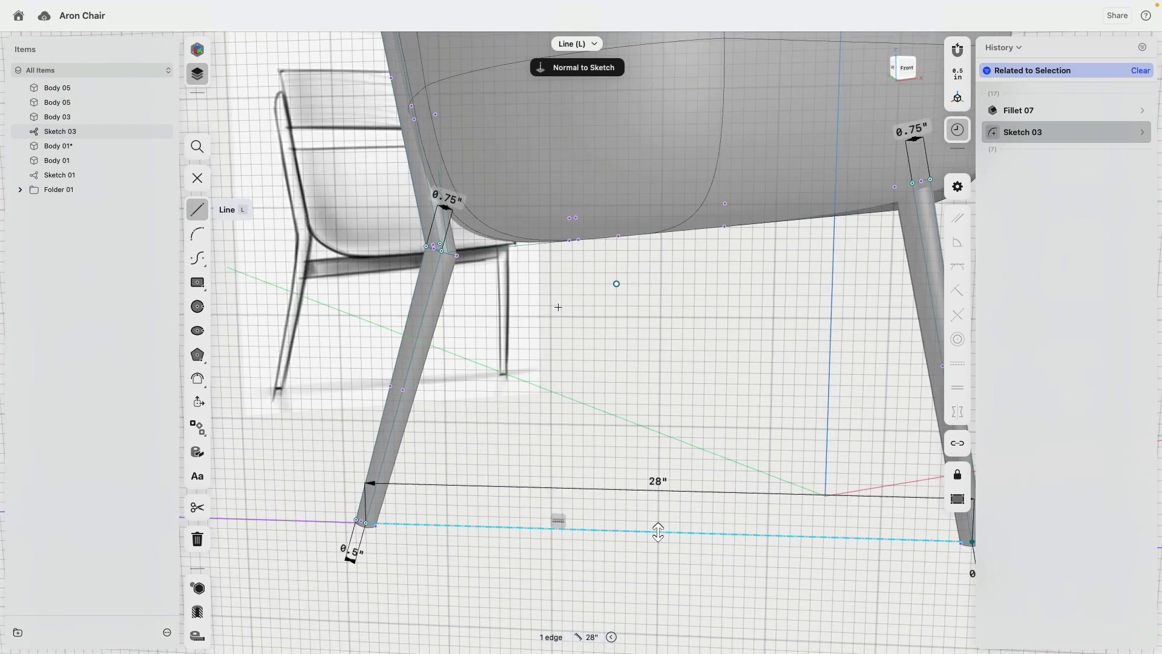
pyautogui.click(861, 254)
pyautogui.click(878, 307)
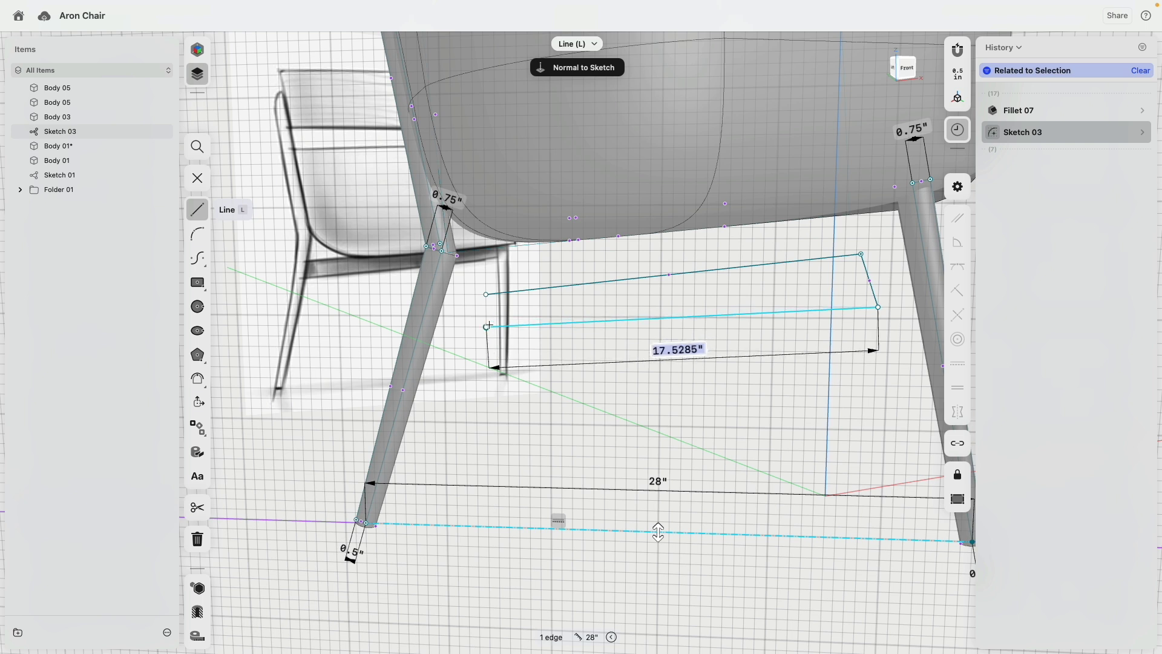
pyautogui.press('Escape')
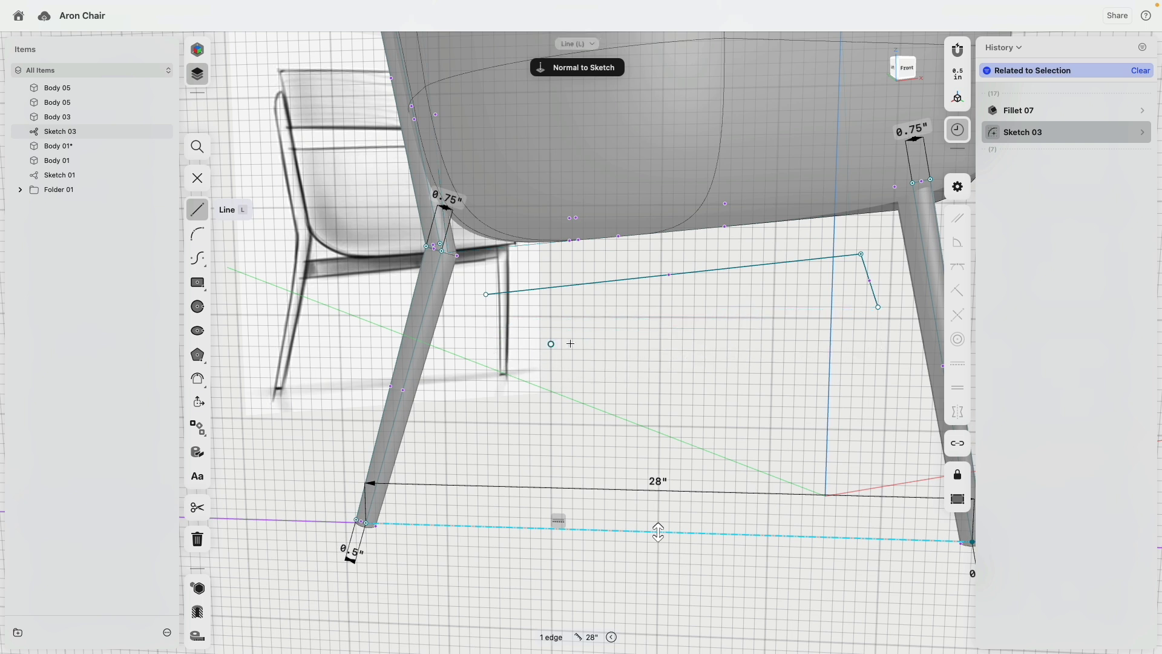
pyautogui.hotkey('ctrl', 'z')
# Step: Attach the line's front end to the front leg's inner edge and place its rear end just beside the rear leg
pyautogui.moveTo(862, 255); pyautogui.dragTo(919, 223)
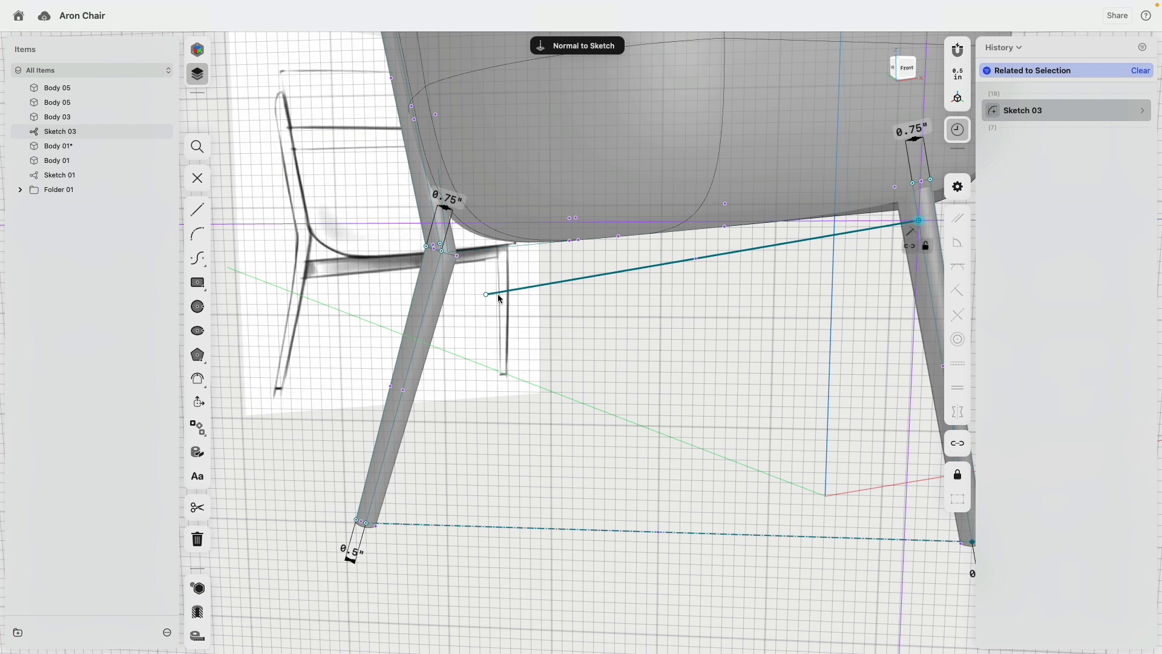
pyautogui.moveTo(487, 295); pyautogui.dragTo(453, 273)
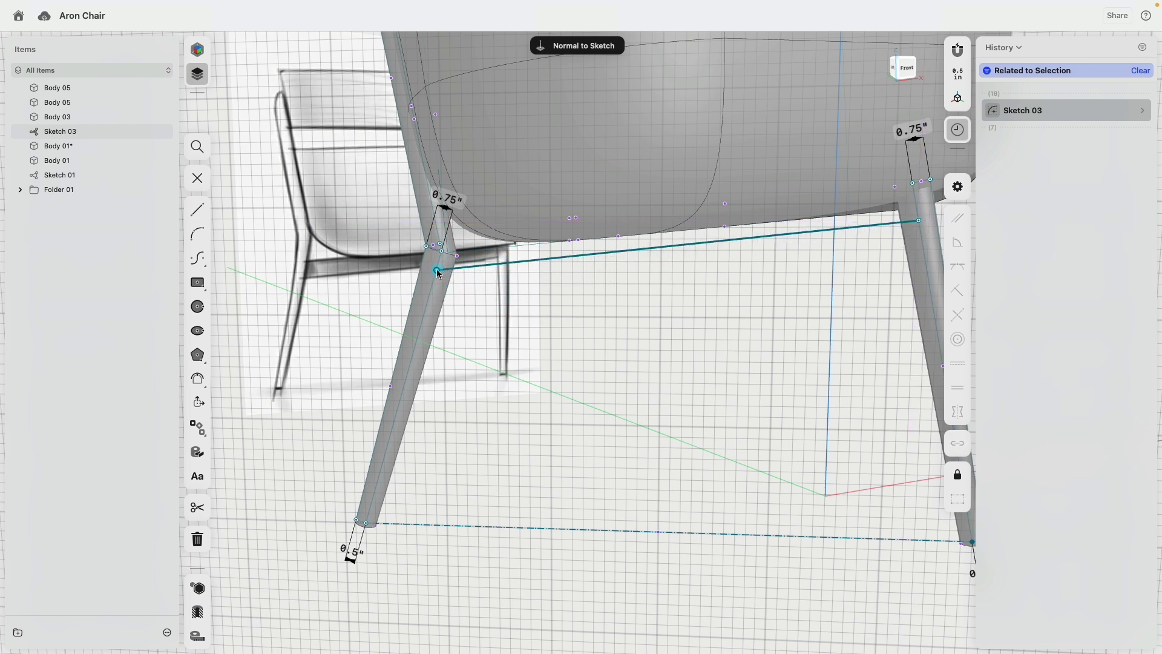
pyautogui.moveTo(439, 273); pyautogui.dragTo(494, 303)
pyautogui.moveTo(449, 261); pyautogui.dragTo(454, 294)
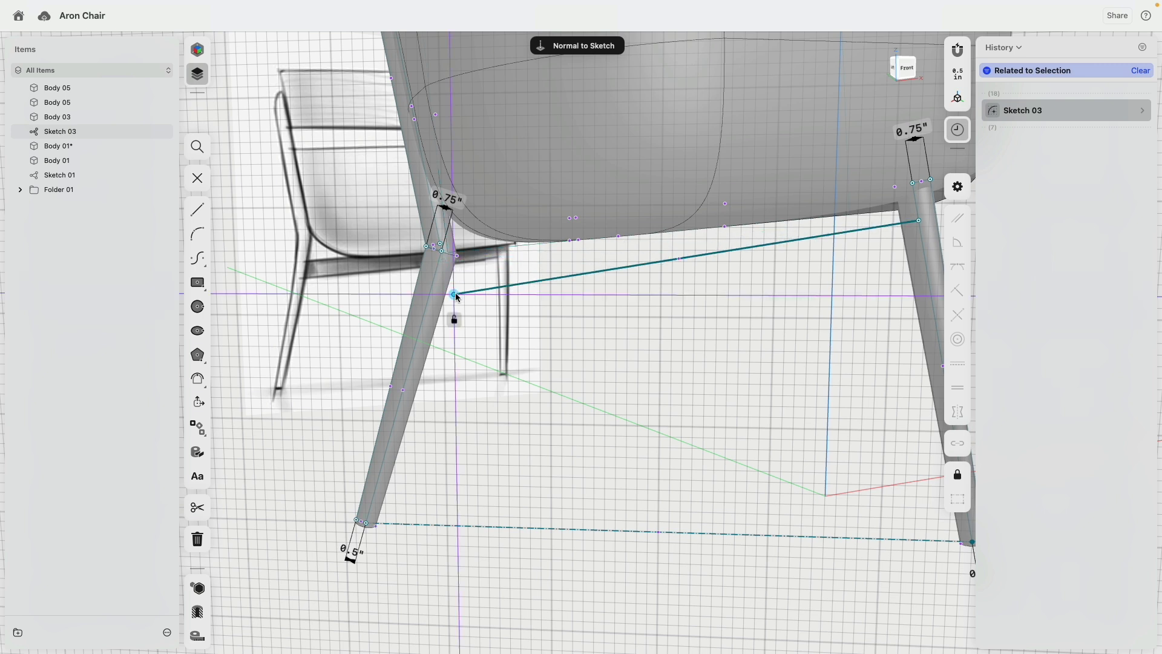
# Step: Hide the three leg bodies and reposition the loose rear end of the under-seat line near the rear leg
pyautogui.click(163, 117)
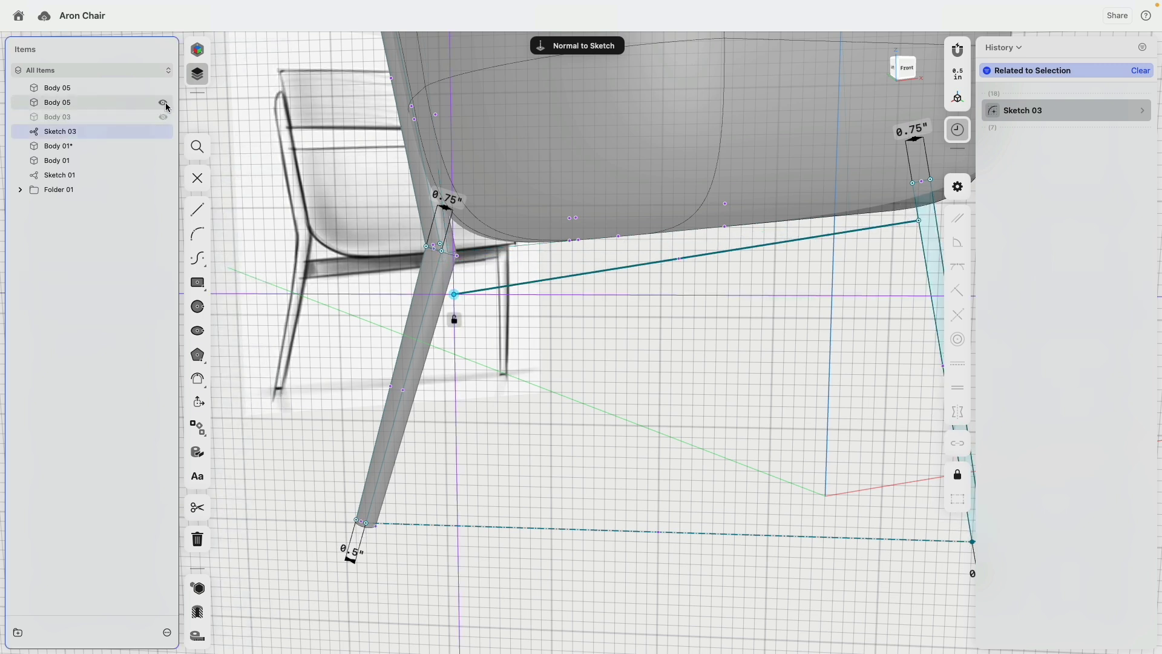
pyautogui.click(163, 102)
pyautogui.click(163, 88)
pyautogui.moveTo(454, 294)
pyautogui.mouseDown()
pyautogui.moveTo(440, 277)
pyautogui.moveTo(454, 305)
pyautogui.mouseUp()
pyautogui.moveTo(444, 301)
pyautogui.mouseDown(button='right')
pyautogui.moveTo(535, 307)
pyautogui.moveTo(492, 318)
pyautogui.mouseUp(button='right')
pyautogui.click(493, 317)
pyautogui.moveTo(459, 305)
pyautogui.mouseDown()
pyautogui.moveTo(432, 289)
pyautogui.moveTo(473, 291)
pyautogui.mouseUp()
pyautogui.click(491, 330)
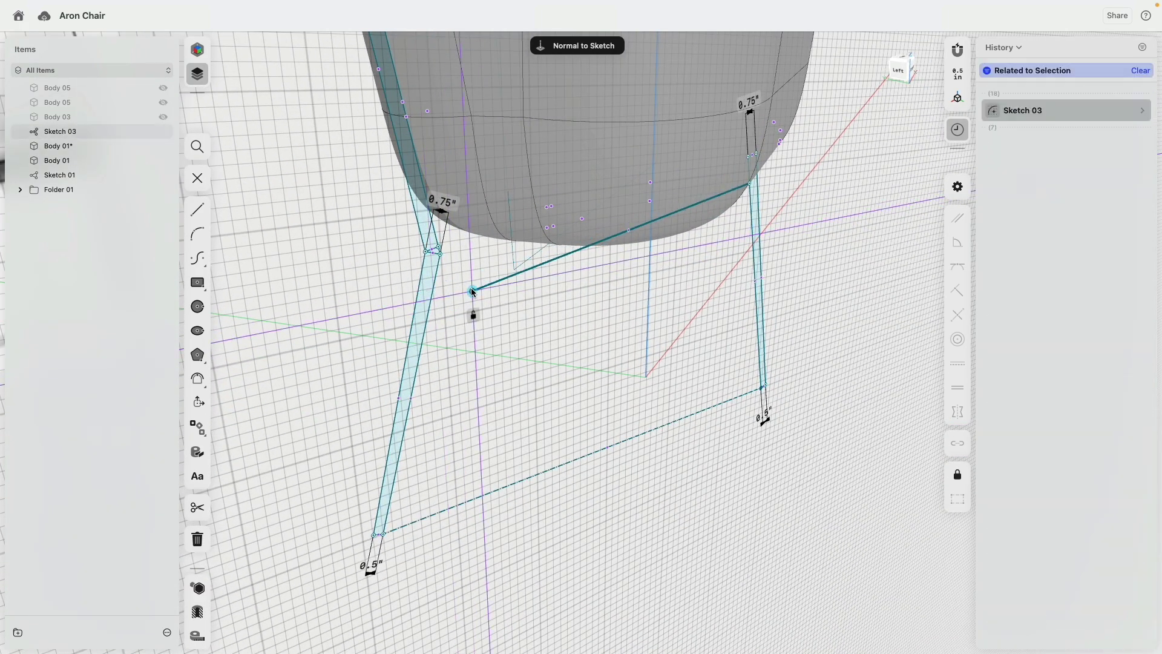
# Step: Undo the coincident constraint on the line's rear end and lock the inner edge of the lower rear leg profile
pyautogui.click(960, 294)
pyautogui.press('super+z')
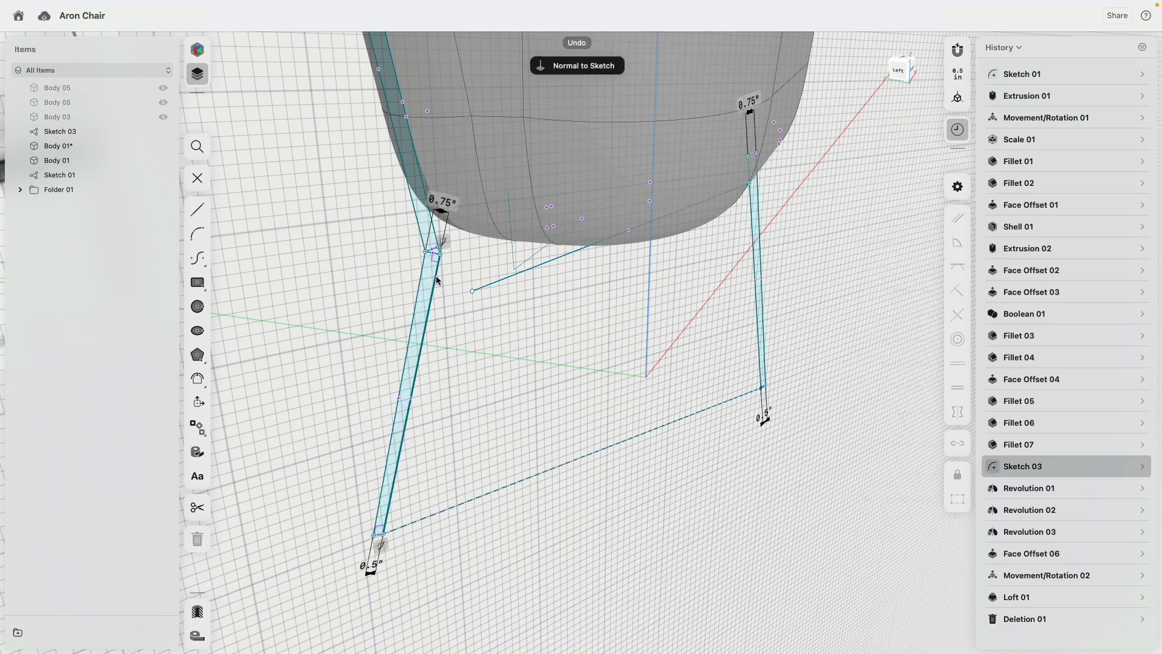
pyautogui.click(435, 279)
pyautogui.click(964, 477)
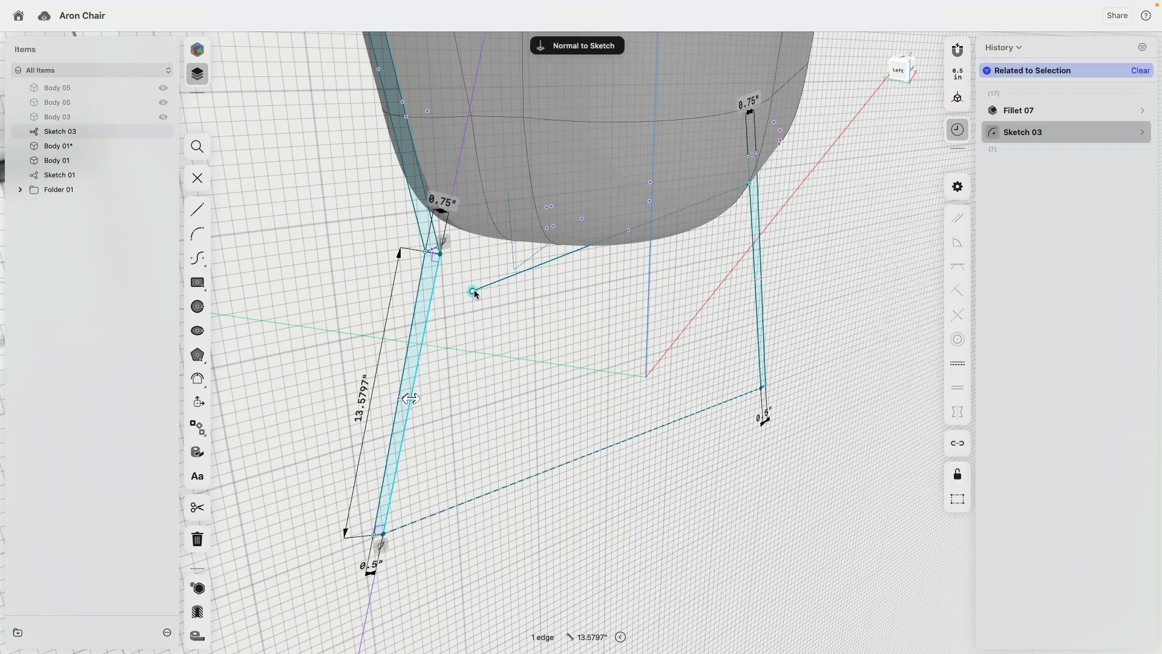
# Step: Lock the front leg profile's upper inner corner and make the line's rear end coincident with the rear leg's inner edge
pyautogui.press('super+z')
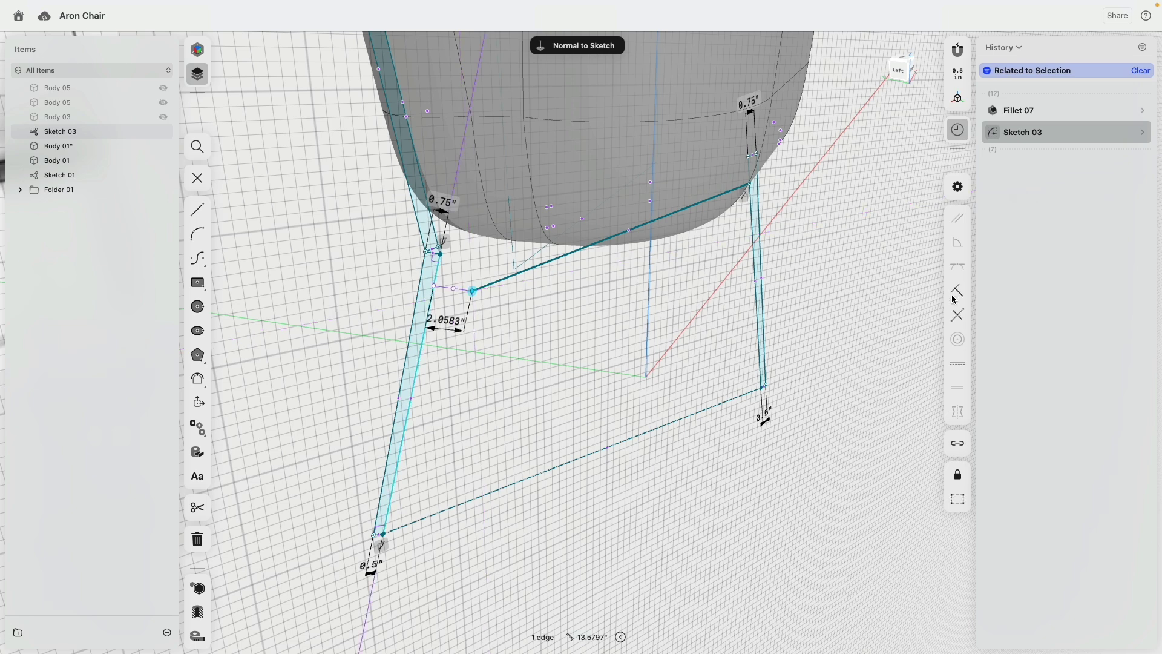
pyautogui.click(960, 296)
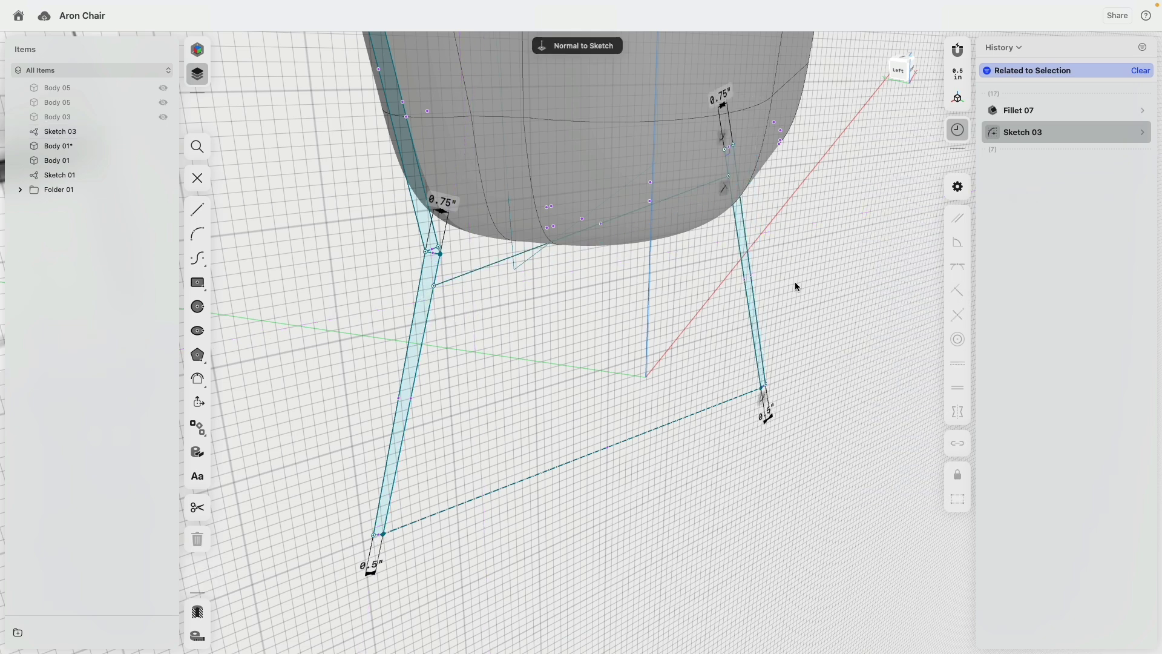
pyautogui.press('super+z')
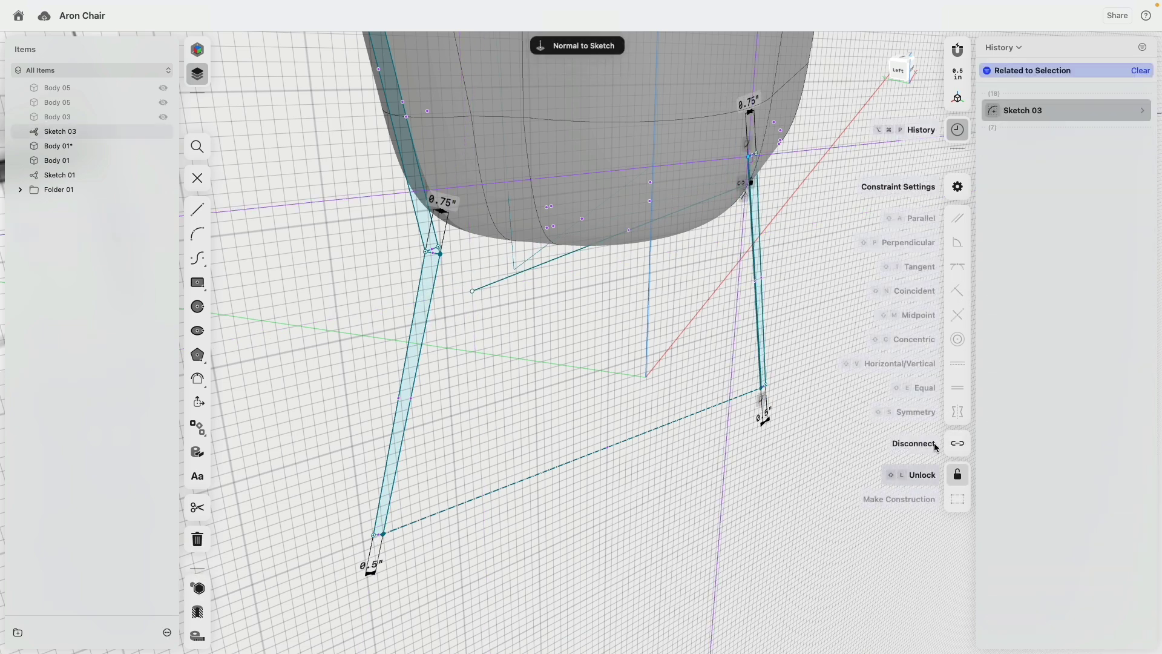
pyautogui.click(472, 291)
pyautogui.click(435, 280)
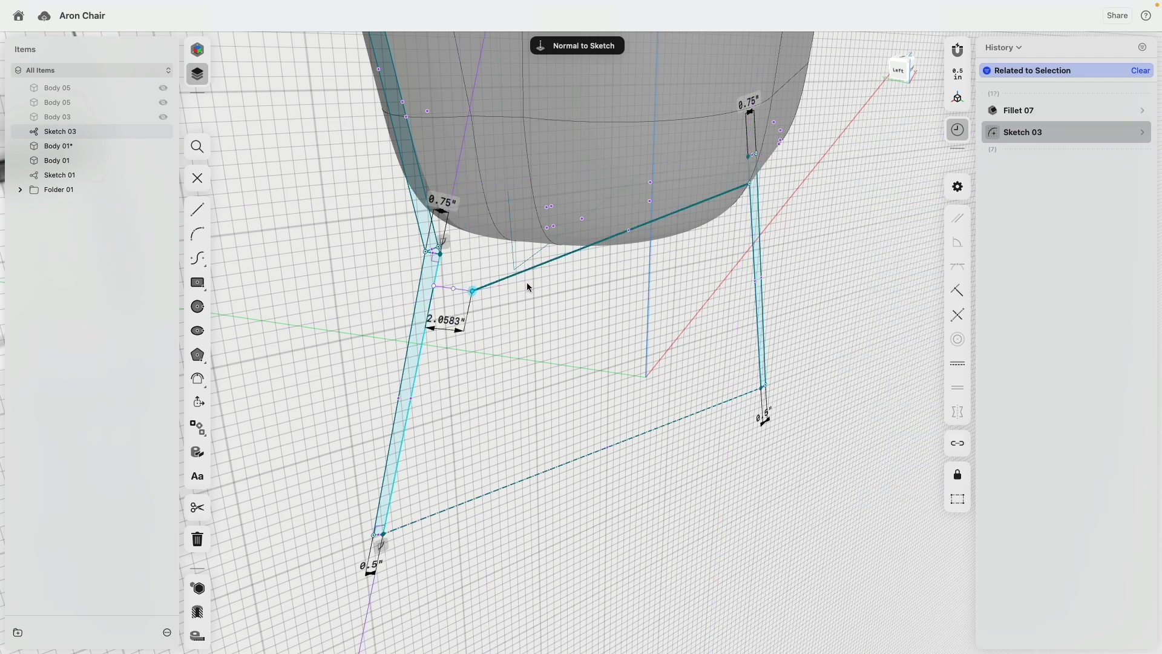
pyautogui.click(952, 295)
# Step: Slide the line's front end slightly down the front leg's inner edge
pyautogui.moveTo(666, 294); pyautogui.dragTo(630, 276, button='right')
pyautogui.scroll(5, 693, 172)
pyautogui.moveTo(622, 201)
pyautogui.mouseDown(button='right')
pyautogui.moveTo(586, 208)
pyautogui.moveTo(618, 210)
pyautogui.mouseUp(button='right')
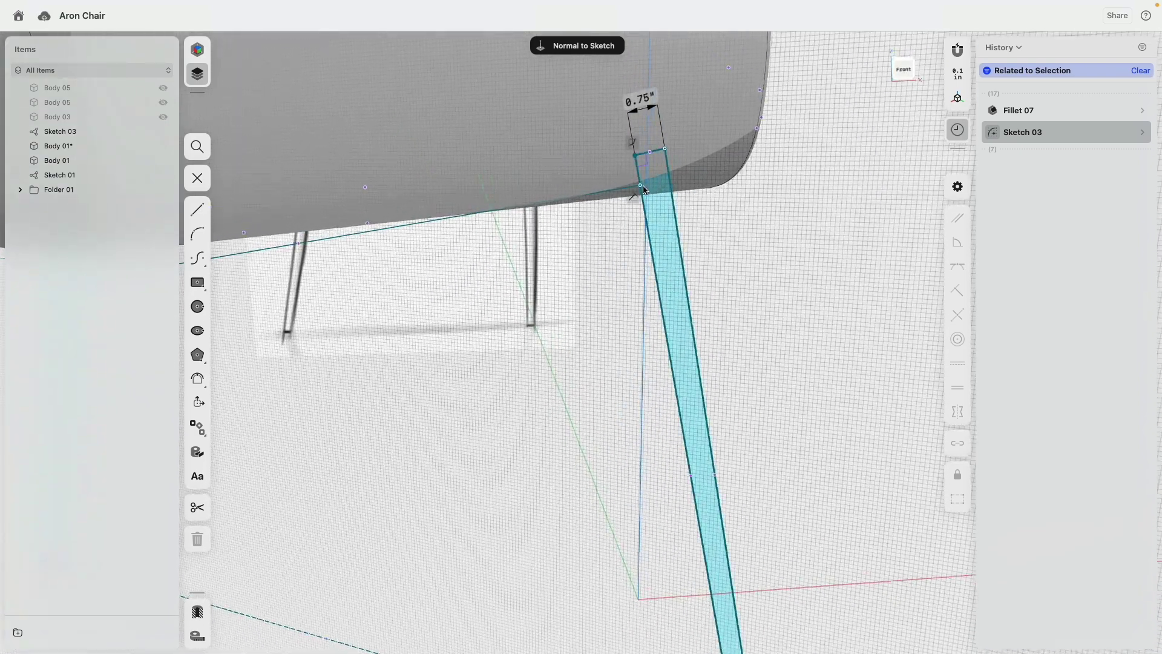
pyautogui.click(643, 194)
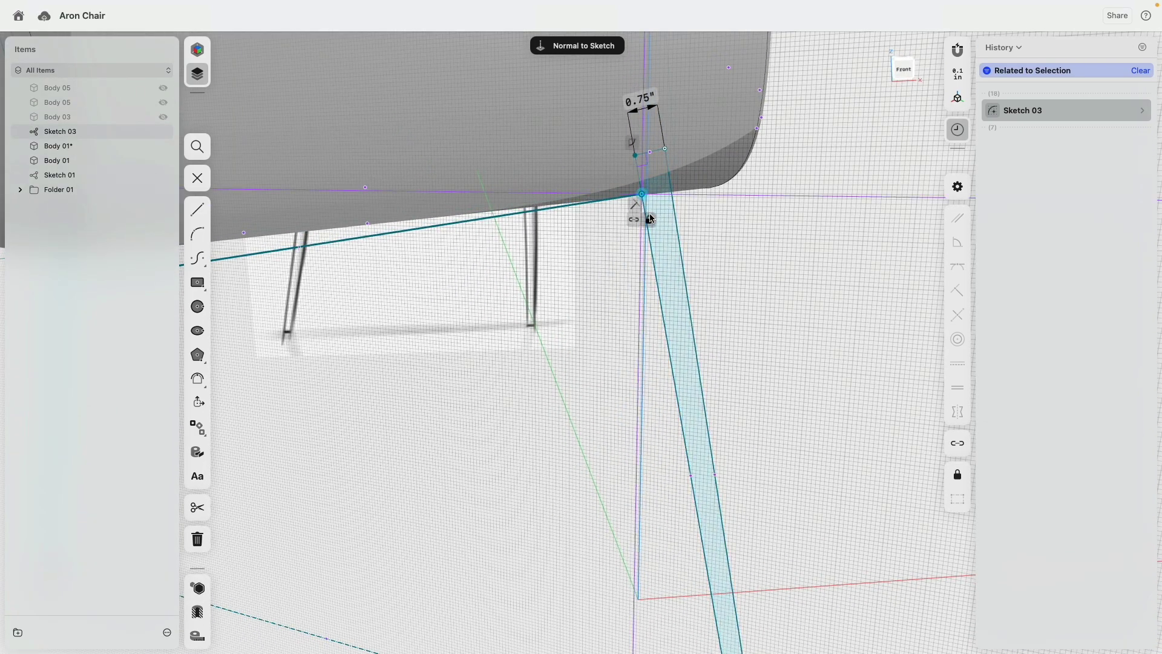
pyautogui.click(579, 276)
# Step: Try to move the line's rear end up to the bend corner of the rear leg profile
pyautogui.scroll(-5, 579, 276)
pyautogui.moveTo(579, 276); pyautogui.dragTo(641, 267, button='middle')
pyautogui.scroll(2, 813, 201)
pyautogui.moveTo(814, 200); pyautogui.dragTo(617, 212, button='middle')
pyautogui.moveTo(617, 212)
pyautogui.mouseDown(button='right')
pyautogui.moveTo(655, 202)
pyautogui.moveTo(643, 207)
pyautogui.mouseUp(button='right')
pyautogui.click(555, 230)
pyautogui.moveTo(555, 231); pyautogui.dragTo(561, 211)
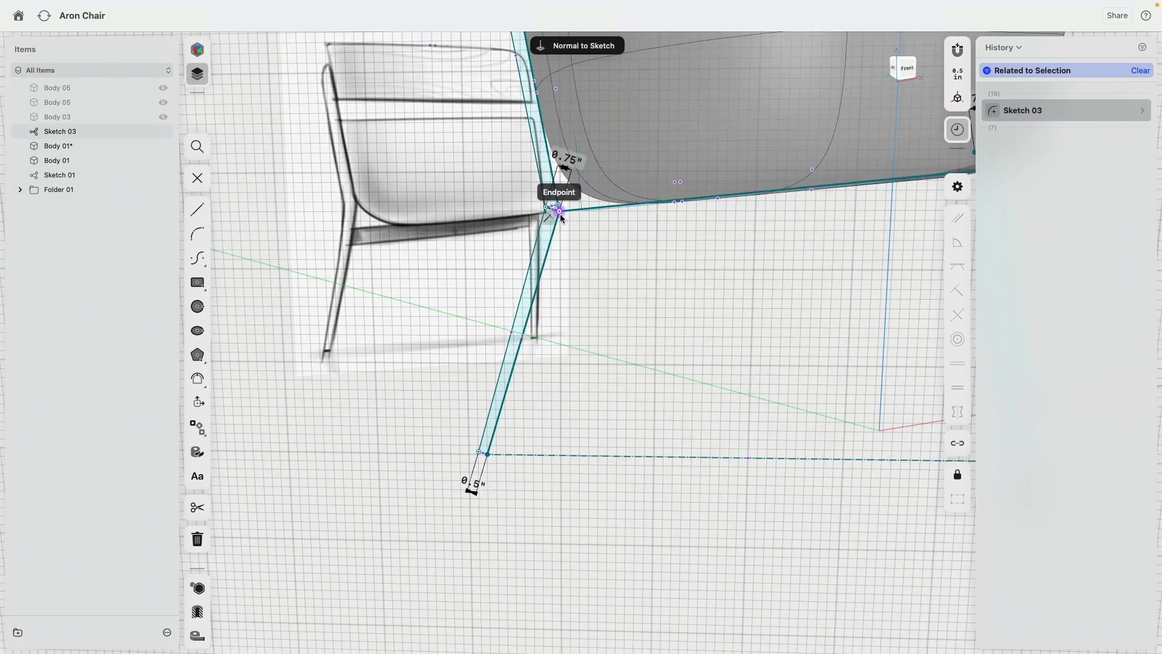
pyautogui.click(560, 211)
# Step: Try small adjustments to both ends of the under-seat line, and undo back to the rear end's lower position
pyautogui.moveTo(652, 224); pyautogui.dragTo(423, 248, button='middle')
pyautogui.scroll(2, 737, 218)
pyautogui.click(730, 196)
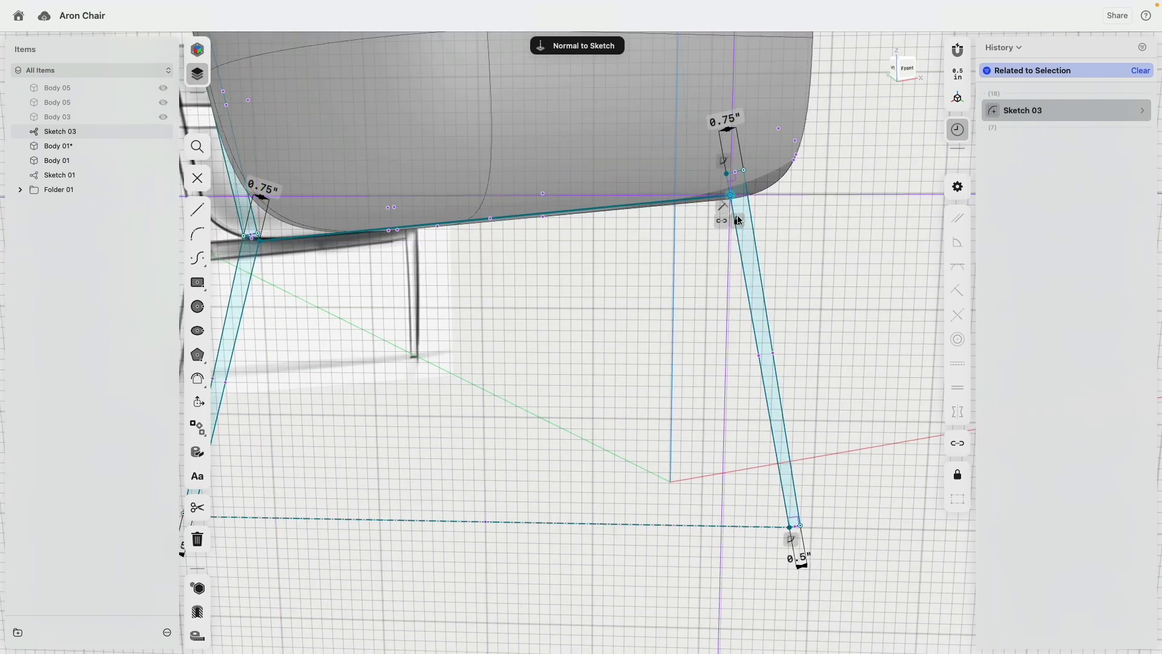
pyautogui.moveTo(731, 195); pyautogui.dragTo(732, 201)
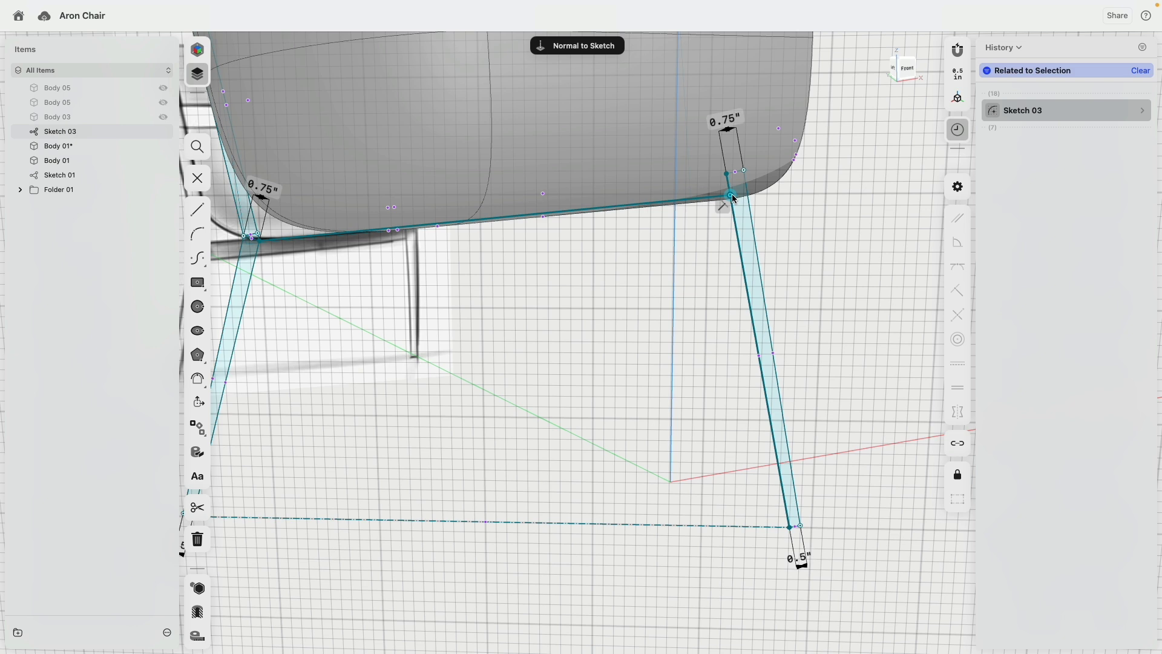
pyautogui.moveTo(259, 240); pyautogui.dragTo(260, 246)
pyautogui.click(492, 224)
pyautogui.moveTo(493, 228); pyautogui.dragTo(491, 226)
pyautogui.press('super+z')
pyautogui.press('super+z')
pyautogui.press('super+z')
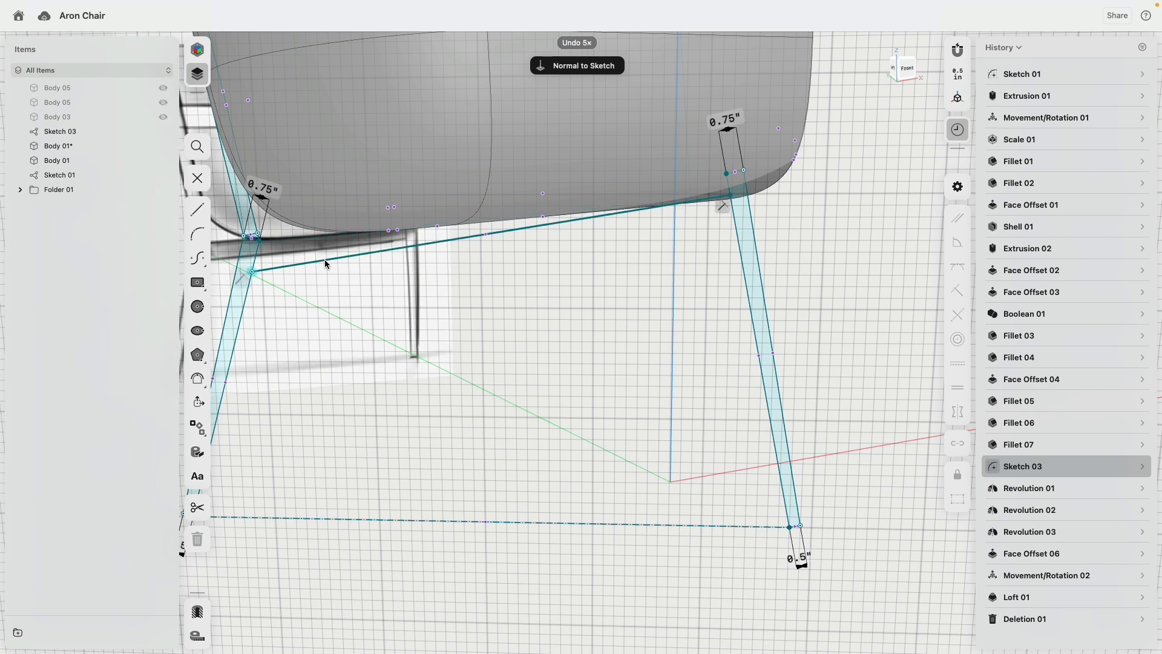
# Step: Slide the line's rear end up to just below the rear leg's bend and its front end slightly below the seat
pyautogui.moveTo(252, 273); pyautogui.dragTo(258, 249)
pyautogui.click(731, 198)
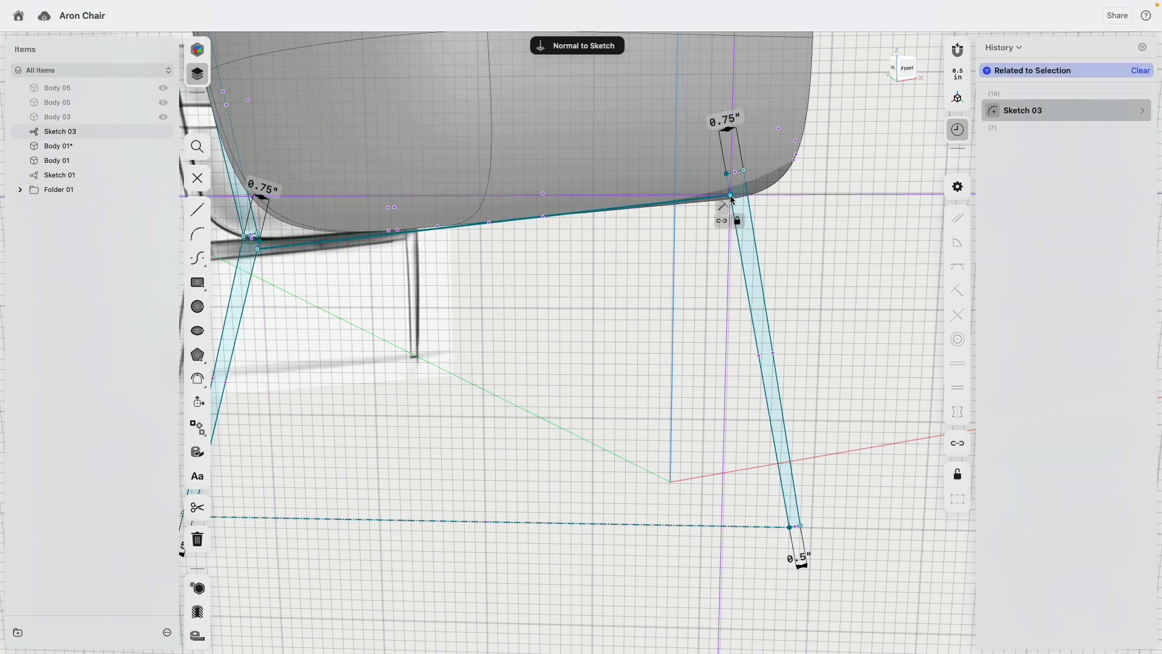
pyautogui.moveTo(731, 200); pyautogui.dragTo(736, 207)
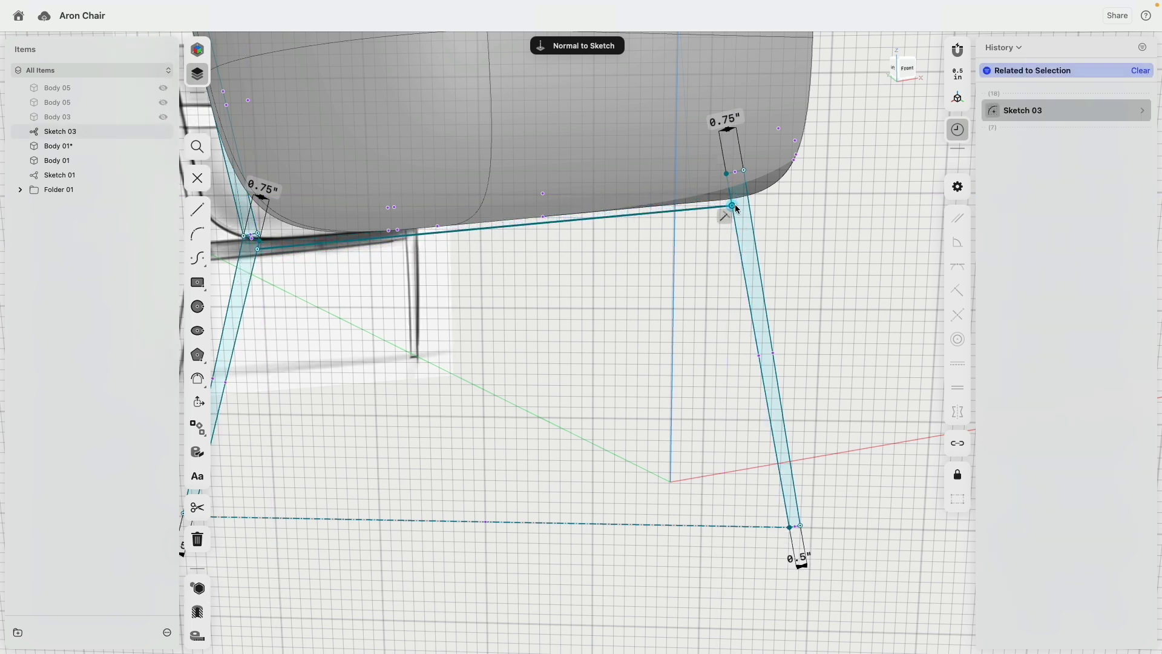
# Step: Make the under-seat line parallel to the straight bottom edge of the seat profile and fine-tune its position just beneath the seat
pyautogui.click(198, 209)
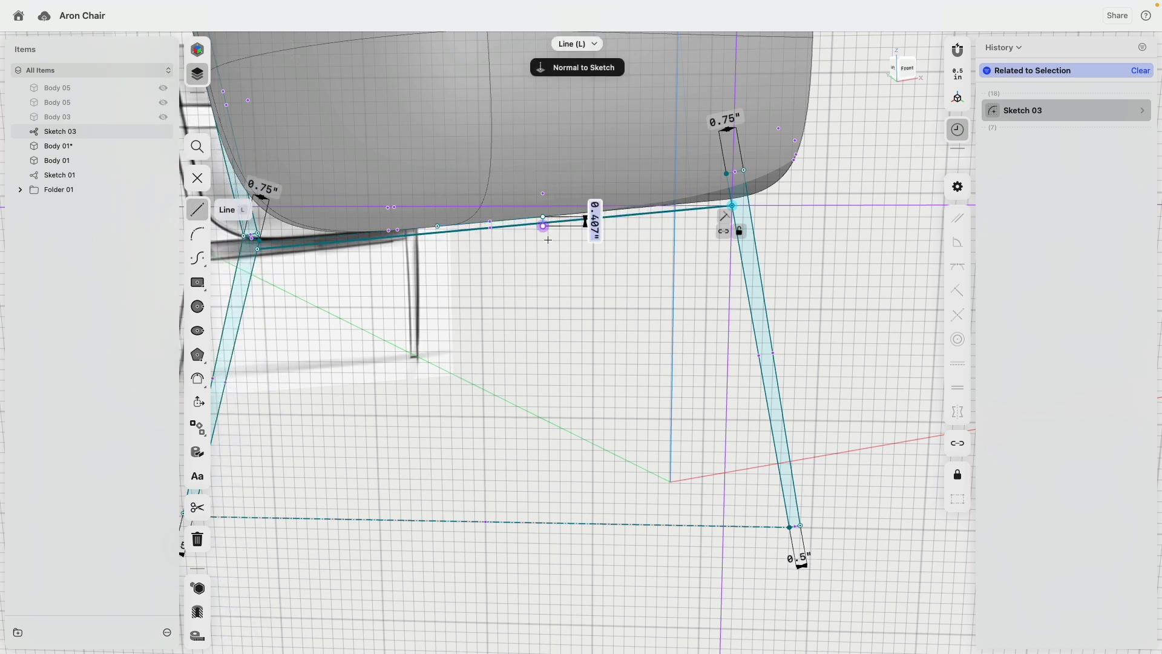
pyautogui.press('Escape')
pyautogui.click(520, 220)
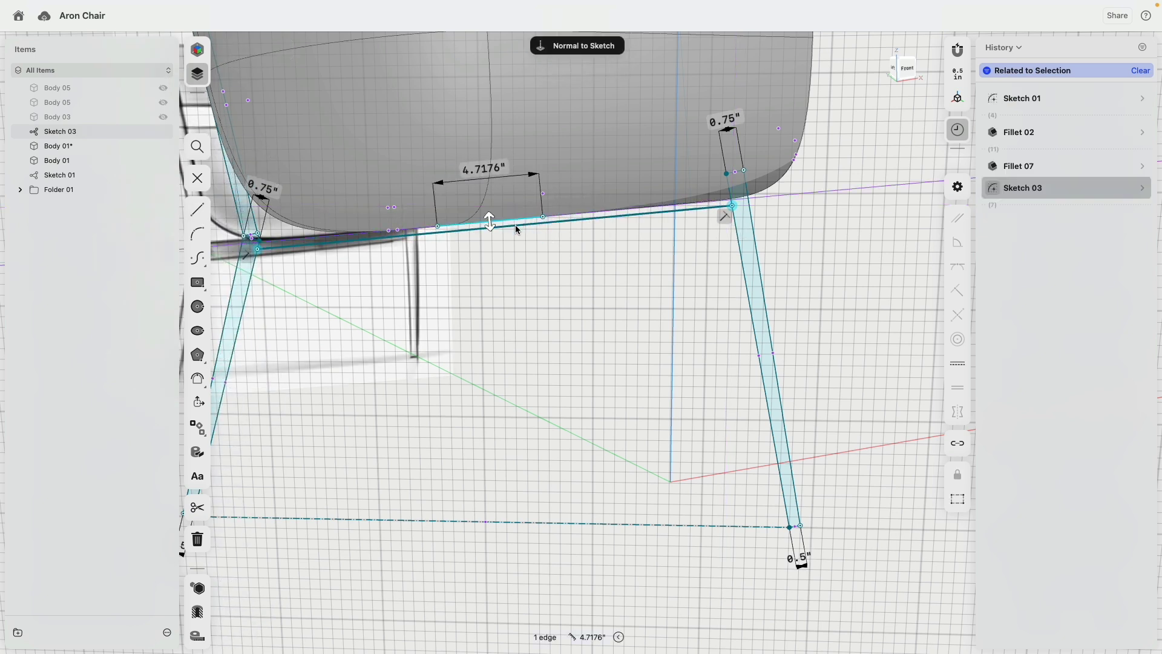
pyautogui.click(518, 225)
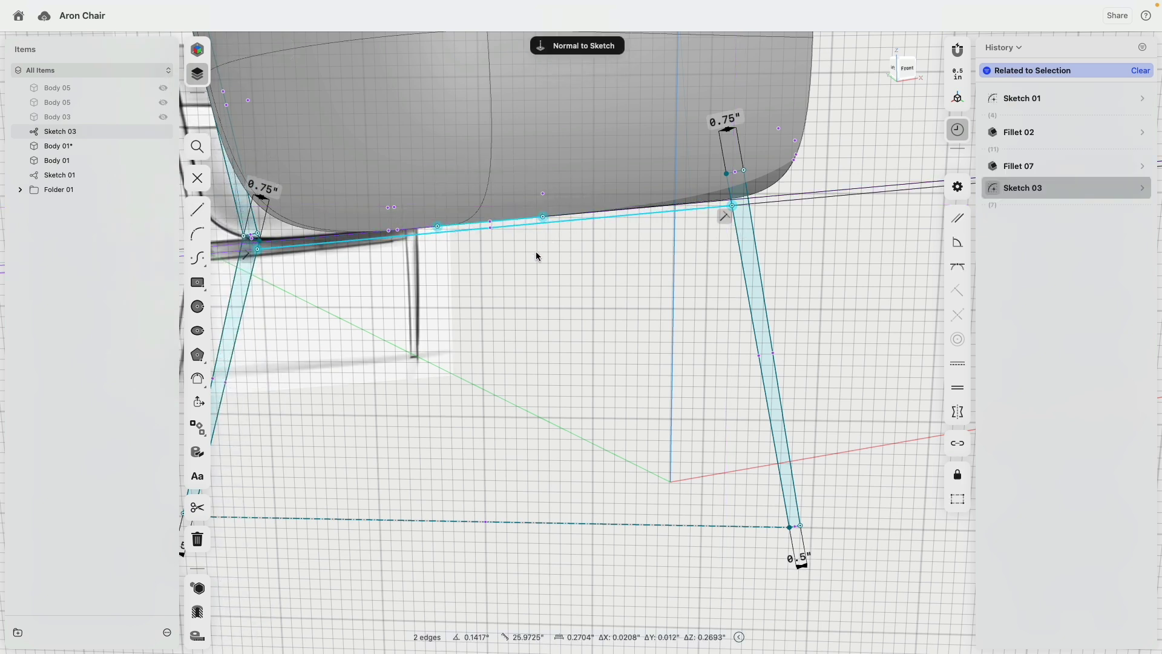
pyautogui.click(957, 221)
pyautogui.click(529, 232)
pyautogui.moveTo(490, 233)
pyautogui.mouseDown()
pyautogui.moveTo(492, 246)
pyautogui.moveTo(467, 259)
pyautogui.moveTo(497, 226)
pyautogui.mouseUp()
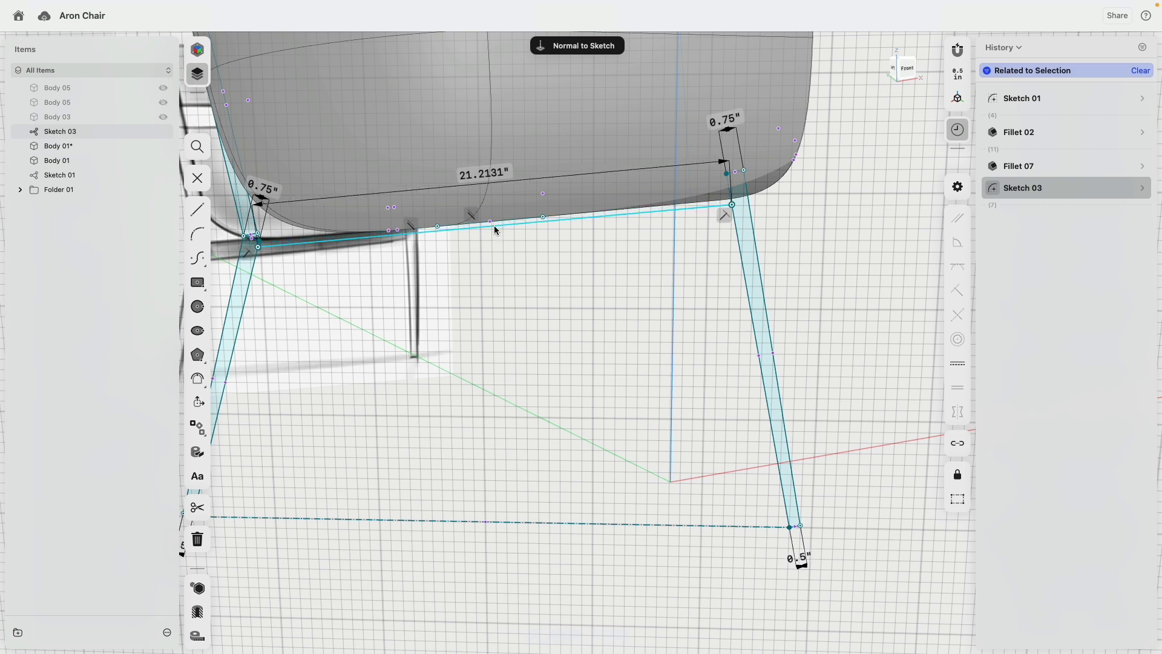
# Step: Draw a second line below the first, between the inner edges of both legs, and make the two lines parallel
pyautogui.click(214, 218)
pyautogui.moveTo(572, 285); pyautogui.dragTo(619, 275, button='middle')
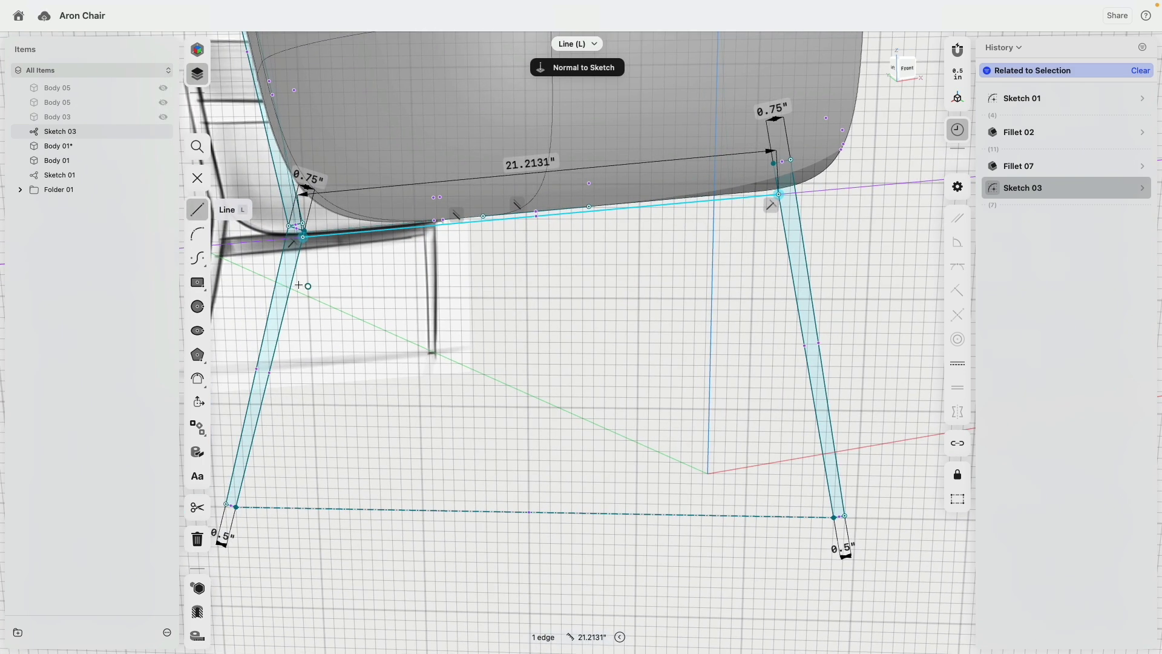
pyautogui.click(291, 286)
pyautogui.click(786, 238)
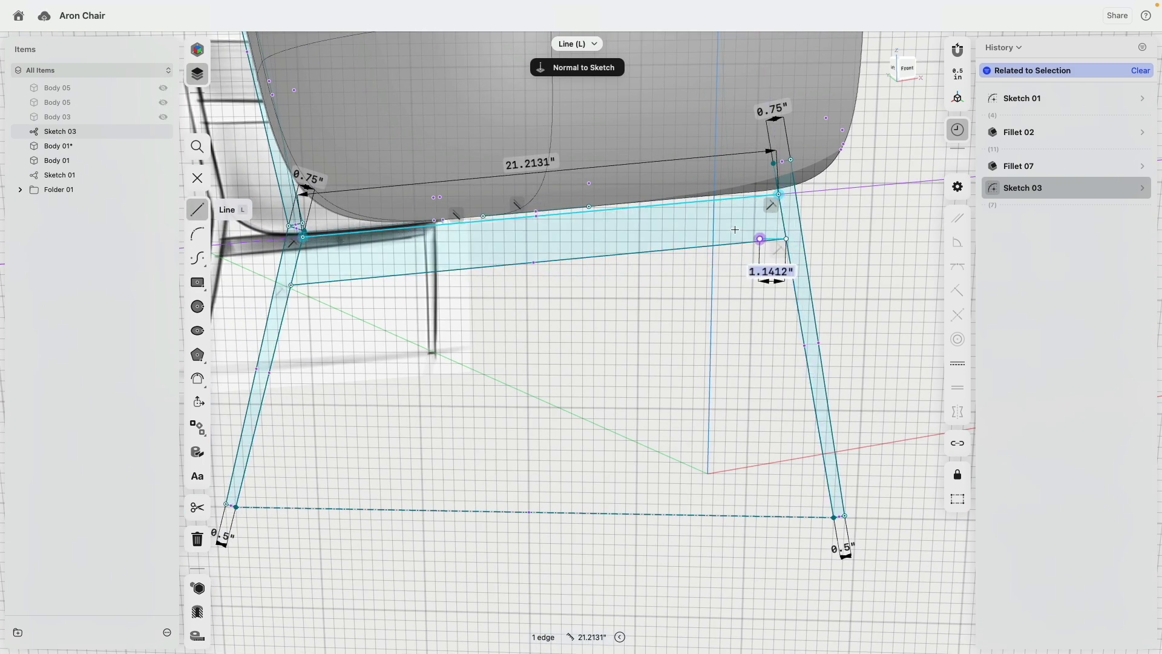
pyautogui.press('Escape')
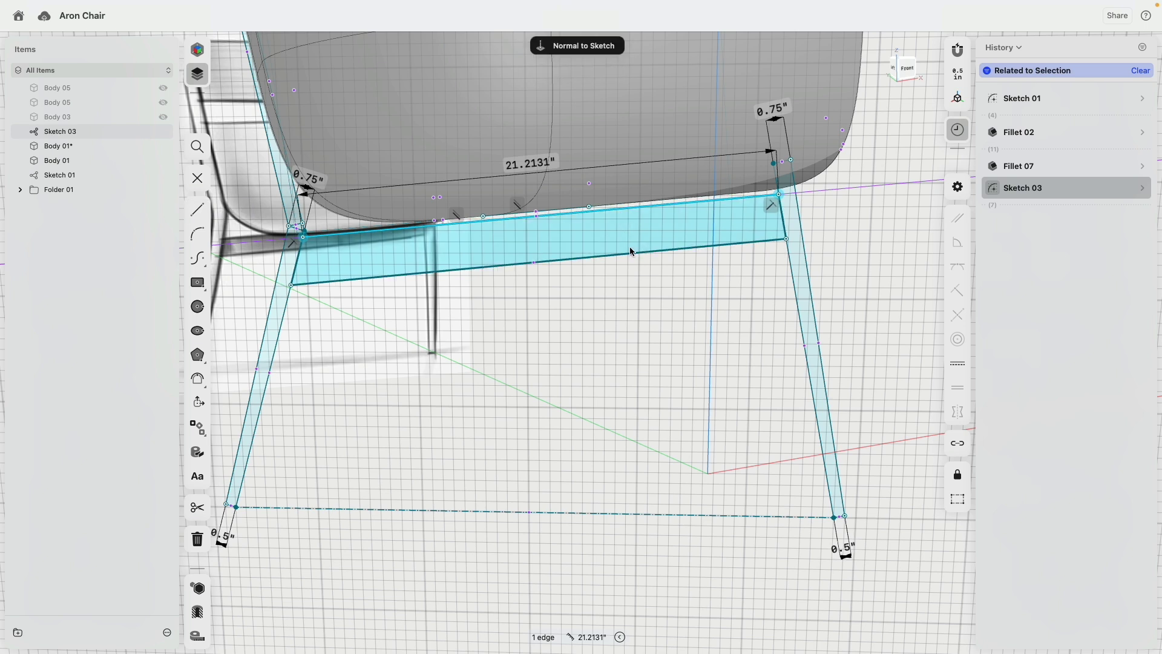
pyautogui.click(634, 257)
pyautogui.click(956, 223)
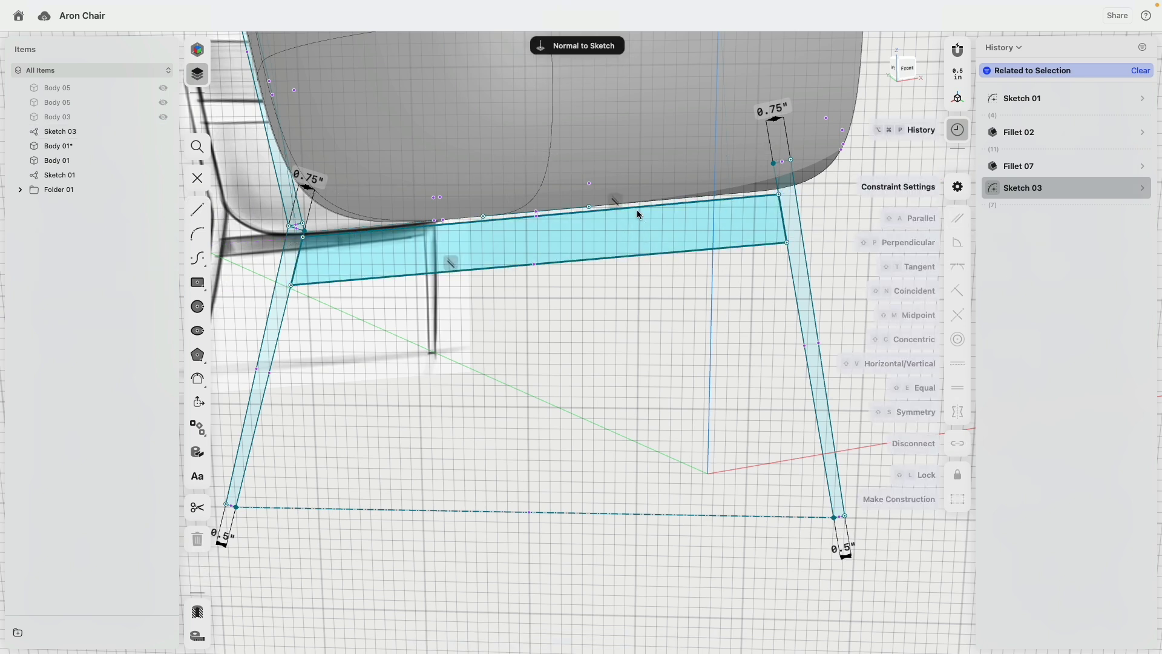
# Step: Set the spacing between the two parallel under-seat lines to 2 inches
pyautogui.click(257, 263)
pyautogui.write('2')
pyautogui.press('Return')
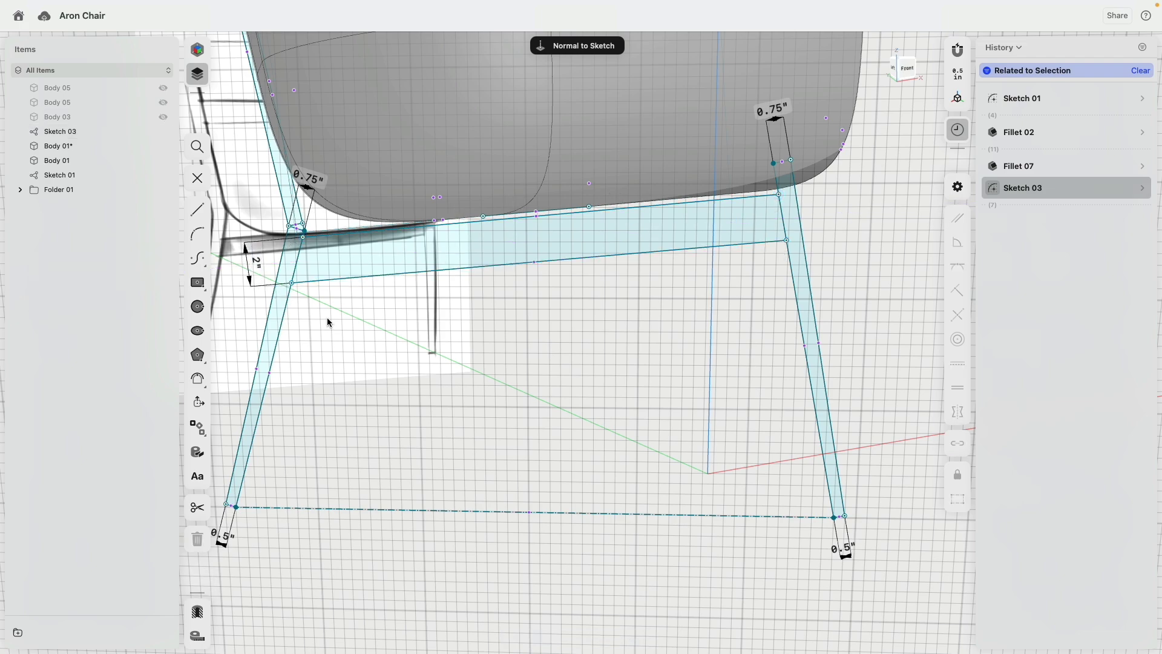
# Step: Extrude the strip between the two under-seat lines by -0.25 inch as a new body and make the extrusion symmetric
pyautogui.scroll(-5, 530, 293)
pyautogui.click(533, 242)
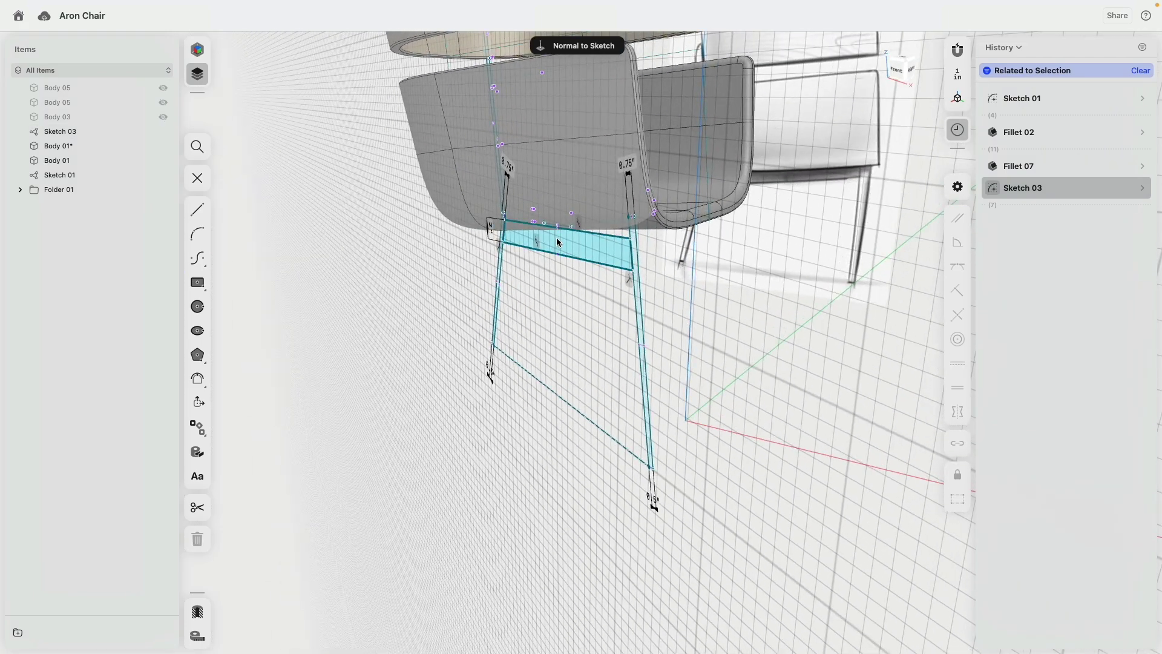
pyautogui.press('e')
pyautogui.moveTo(542, 233); pyautogui.dragTo(543, 232)
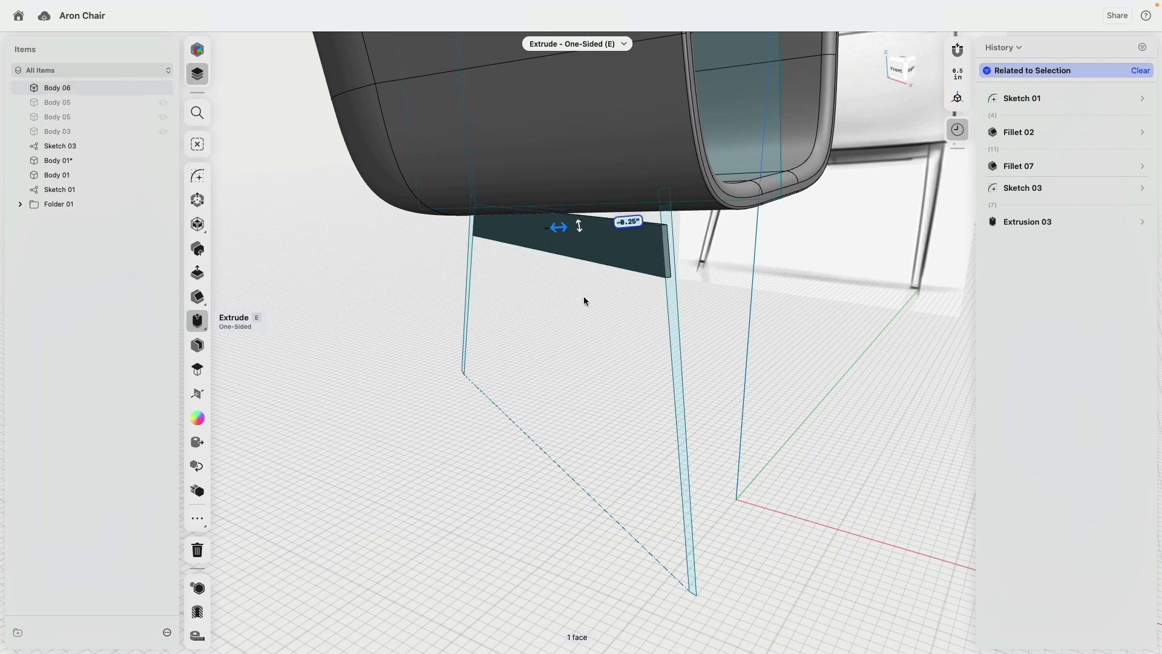
pyautogui.click(1142, 221)
pyautogui.click(1127, 275)
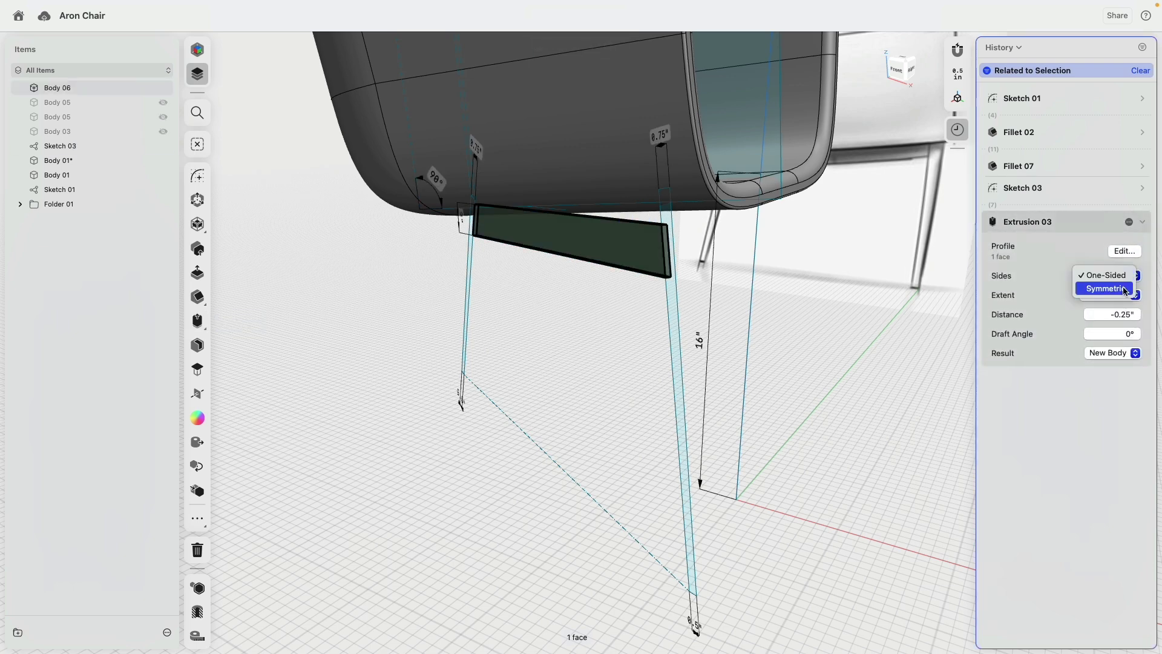
pyautogui.click(389, 311)
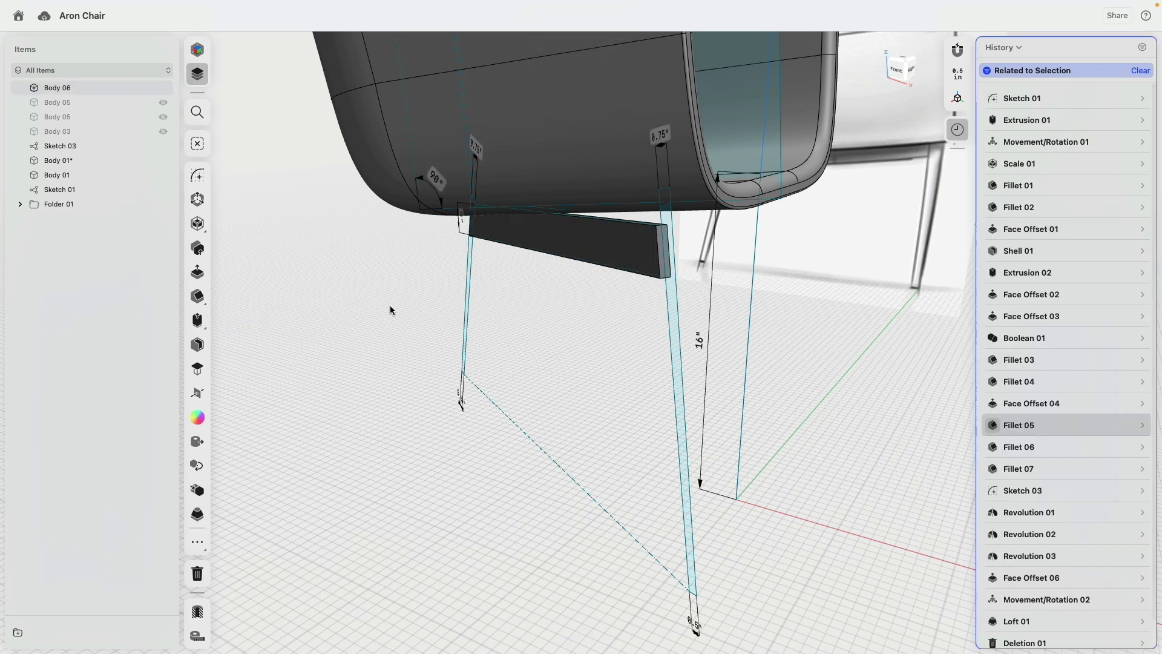
# Step: Show the three hidden leg bodies again
pyautogui.click(163, 102)
pyautogui.click(163, 119)
pyautogui.click(162, 131)
# Step: Offset the top face of the under-seat rail upward so that it reaches into the underside of the seat
pyautogui.moveTo(390, 345); pyautogui.dragTo(570, 294, button='right')
pyautogui.moveTo(555, 248); pyautogui.dragTo(548, 303, button='middle')
pyautogui.scroll(4, 537, 264)
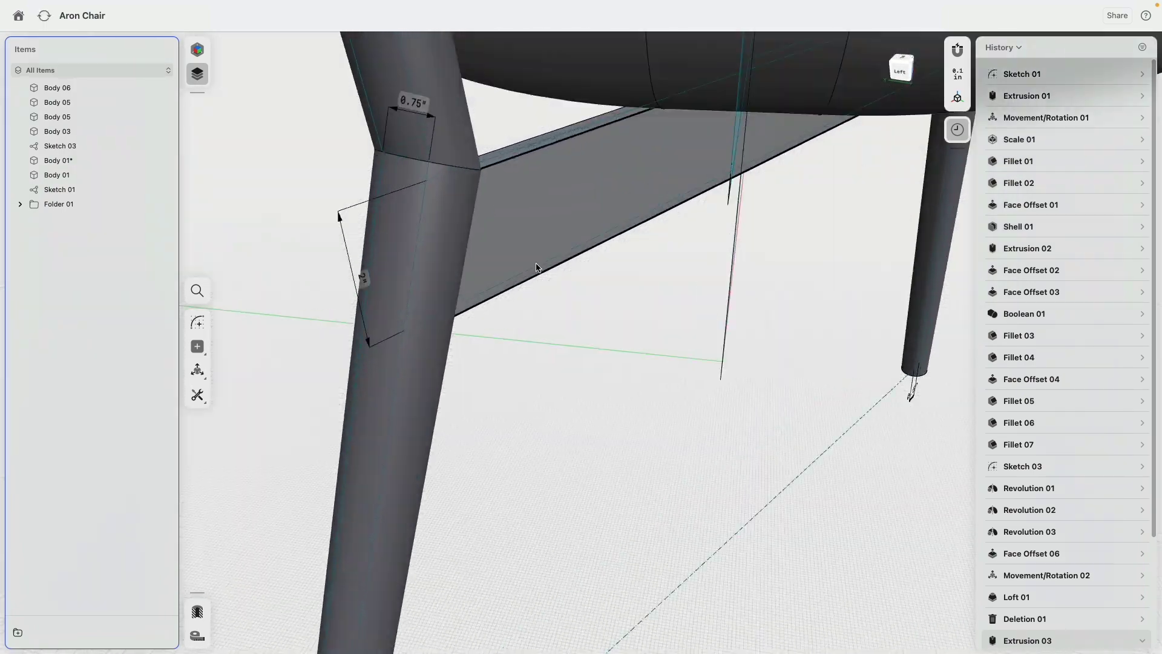
pyautogui.click(501, 162)
pyautogui.scroll(-3, 500, 209)
pyautogui.moveTo(544, 209); pyautogui.dragTo(516, 187, button='right')
pyautogui.scroll(-3, 508, 203)
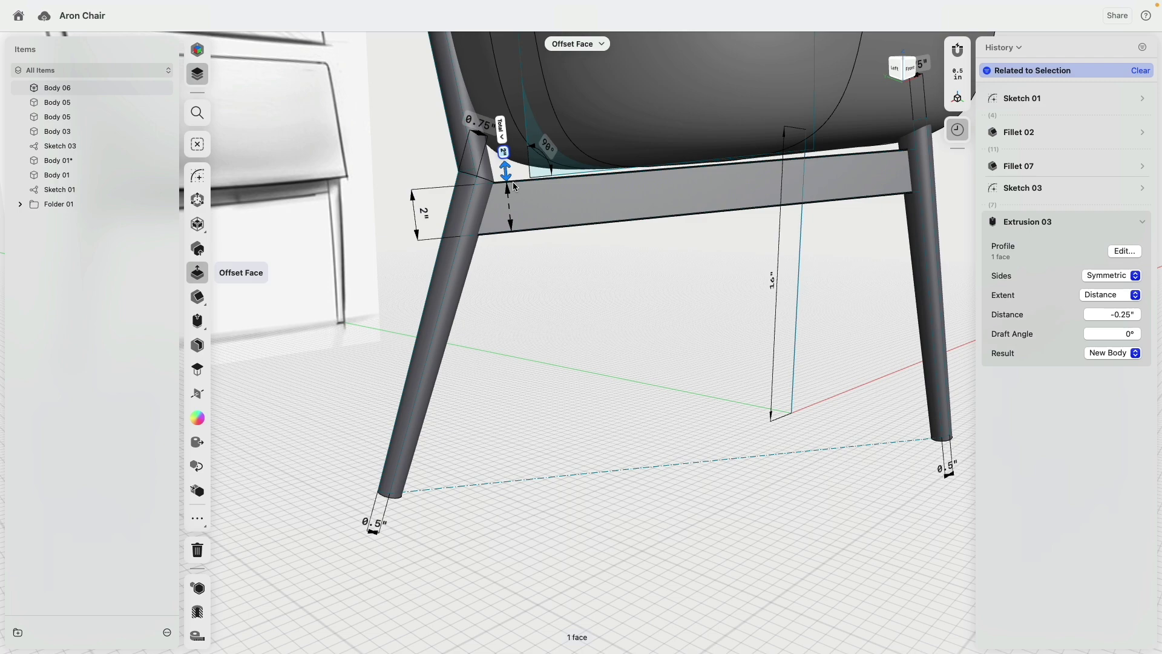
pyautogui.moveTo(507, 174); pyautogui.dragTo(507, 169)
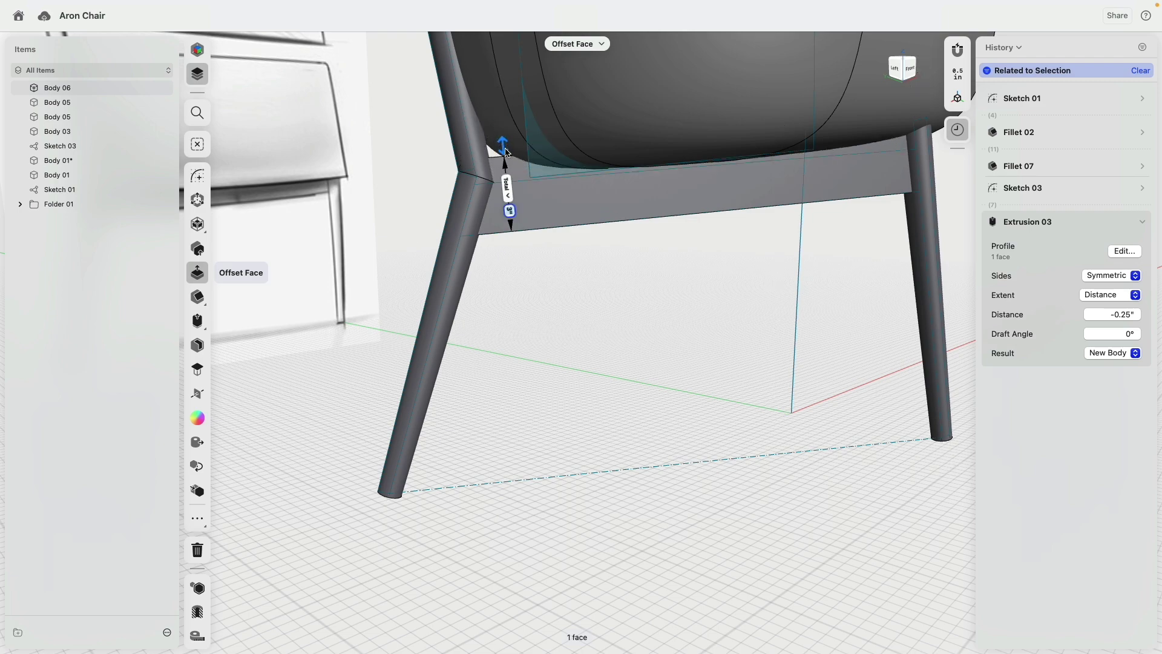
# Step: Mirror the under-seat rail and all the leg bodies across the chair's central plane, keeping the originals
pyautogui.scroll(-3, 561, 248)
pyautogui.moveTo(578, 270); pyautogui.dragTo(586, 234, button='right')
pyautogui.doubleClick(590, 214)
pyautogui.doubleClick(551, 258)
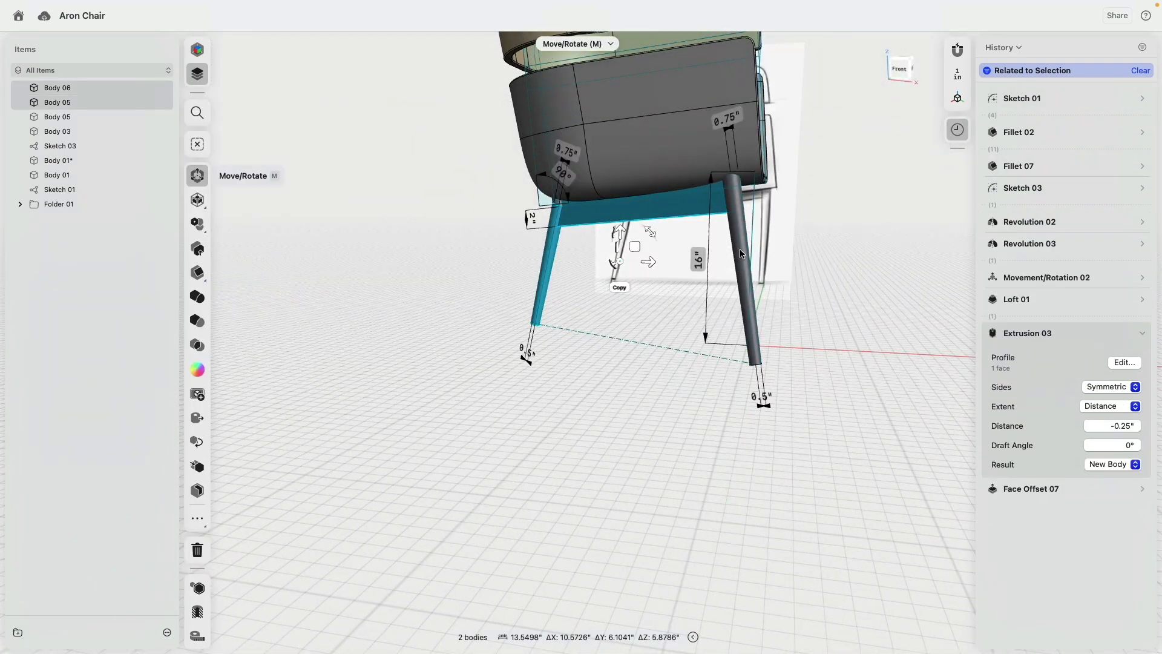
pyautogui.click(736, 242)
pyautogui.moveTo(735, 242); pyautogui.dragTo(828, 158, button='right')
pyautogui.scroll(5, 875, 119)
pyautogui.click(833, 135)
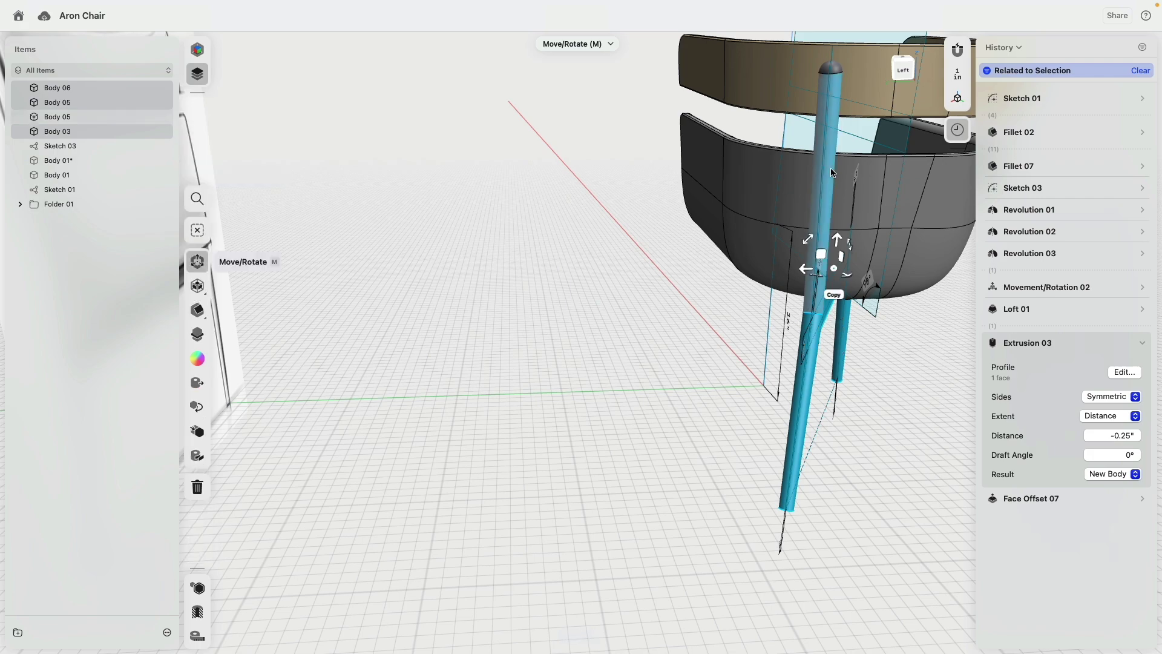
pyautogui.scroll(-3, 731, 287)
pyautogui.moveTo(702, 321); pyautogui.dragTo(443, 332, button='right')
pyautogui.click(225, 431)
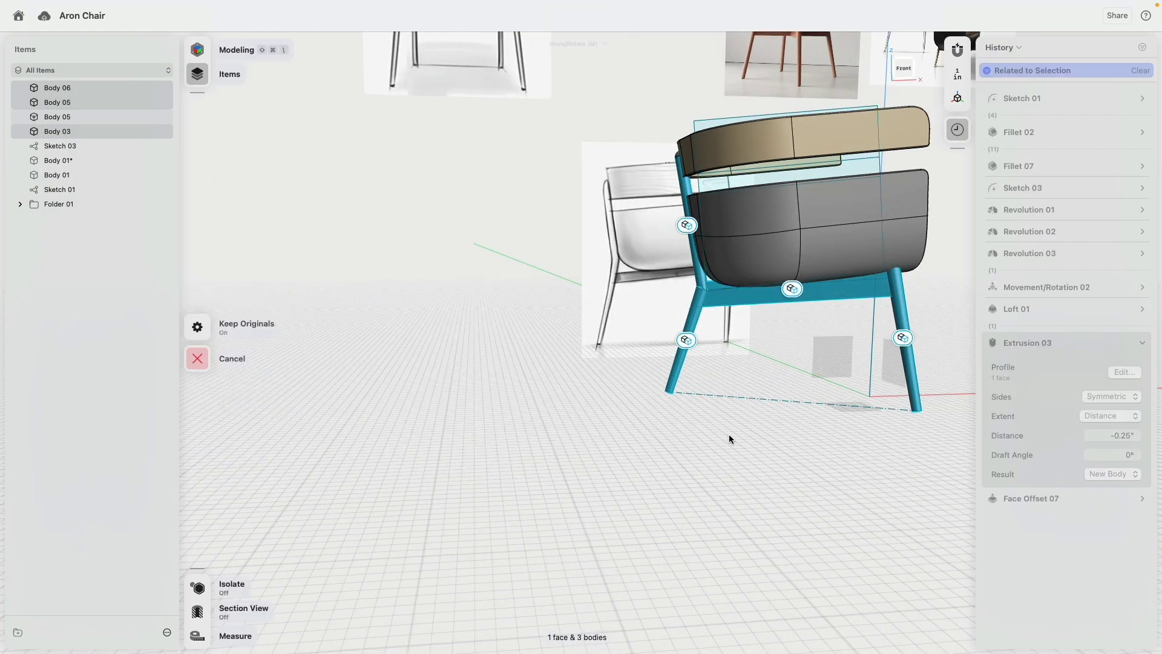
pyautogui.click(834, 348)
pyautogui.moveTo(517, 216); pyautogui.dragTo(81, 134, button='right')
pyautogui.click(81, 132)
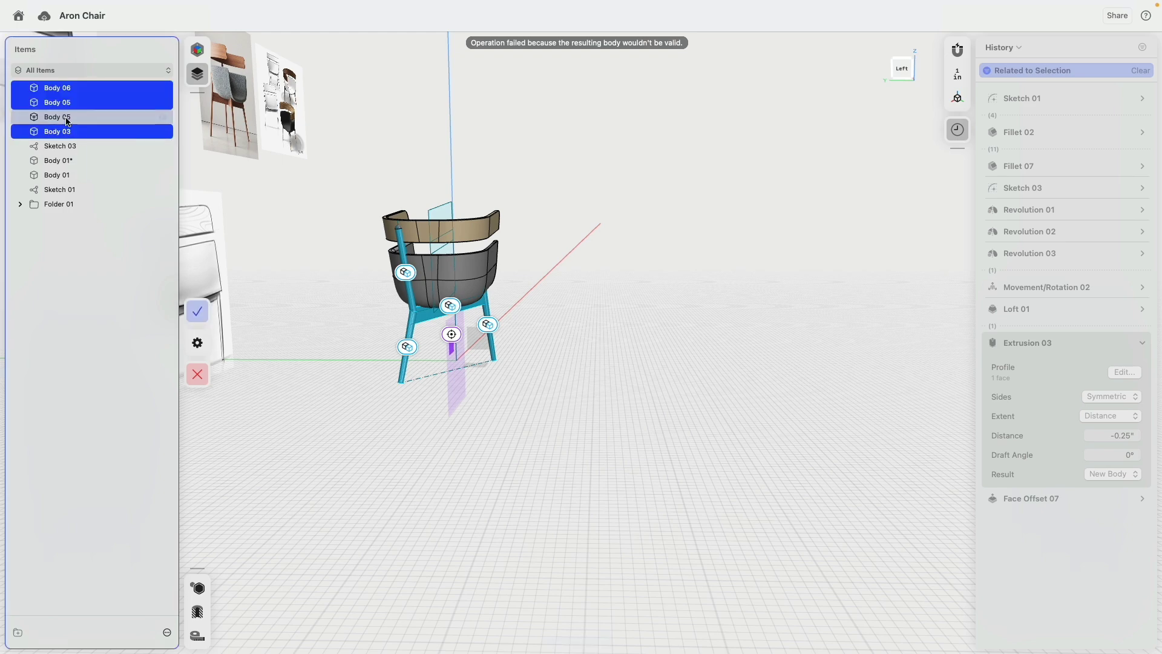
pyautogui.click(221, 319)
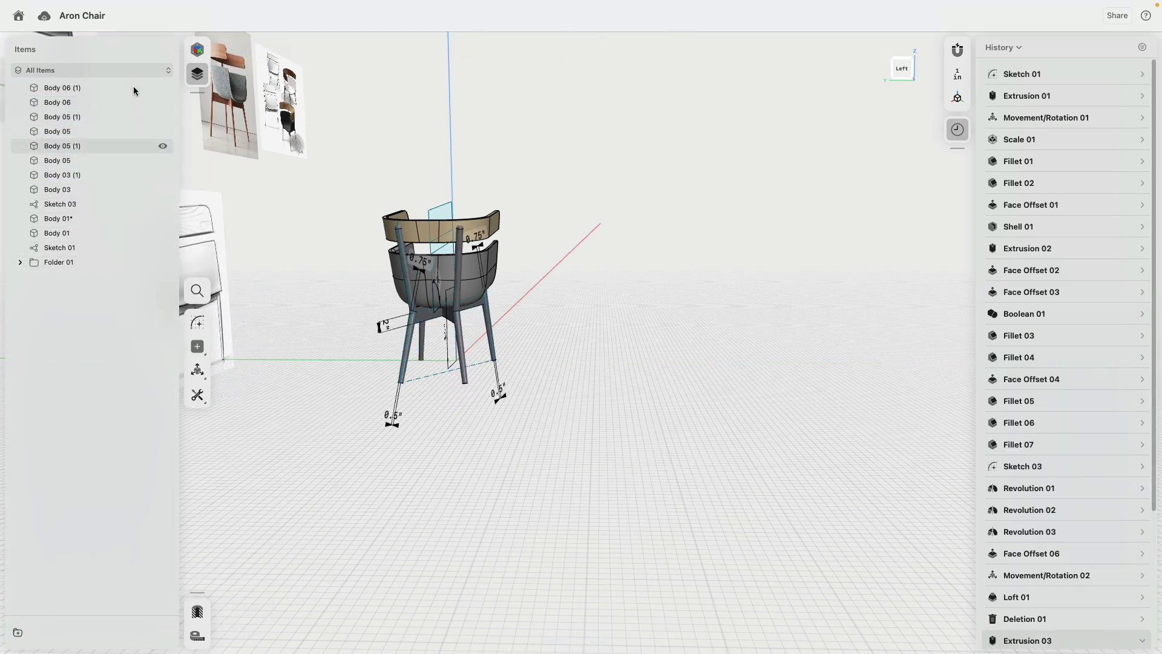
# Step: Switch to the visualization mode and apply the sanded Pine Veneer to the upper rear legs and one lower rear leg
pyautogui.click(198, 50)
pyautogui.click(109, 78)
pyautogui.moveTo(515, 293); pyautogui.dragTo(666, 302, button='right')
pyautogui.moveTo(1005, 100); pyautogui.dragTo(707, 343)
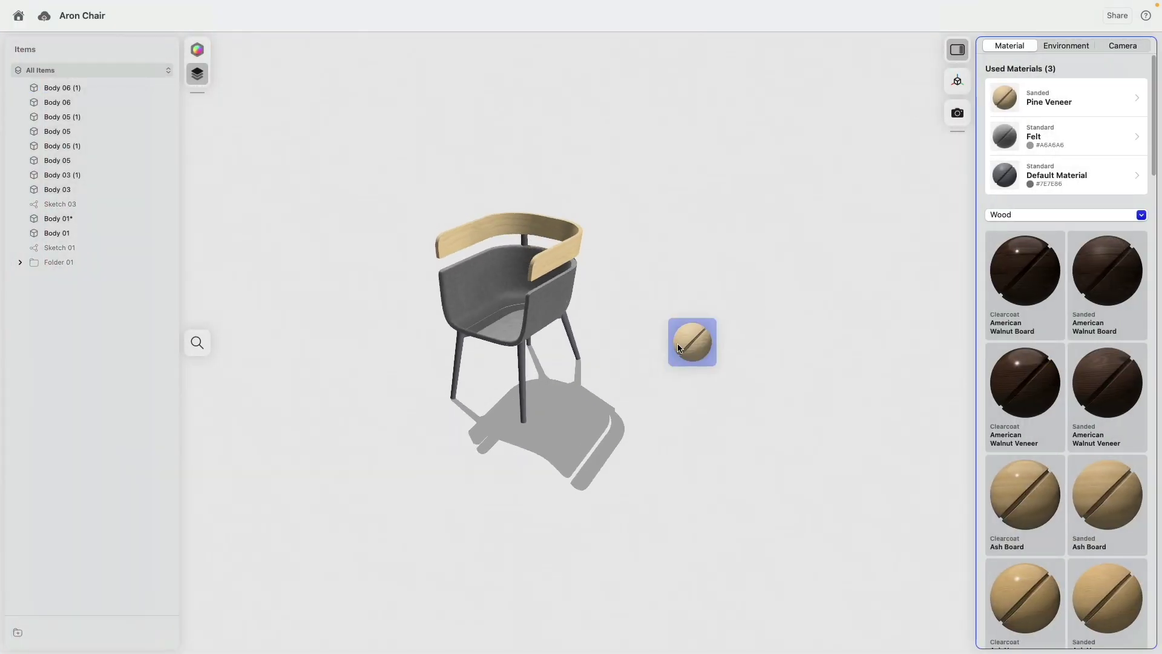
pyautogui.moveTo(567, 336); pyautogui.dragTo(569, 336)
pyautogui.moveTo(569, 336); pyautogui.dragTo(590, 296, button='right')
pyautogui.scroll(5, 590, 303)
pyautogui.moveTo(495, 357); pyautogui.dragTo(906, 196, button='right')
pyautogui.moveTo(1014, 98); pyautogui.dragTo(720, 255)
pyautogui.moveTo(912, 115); pyautogui.dragTo(795, 109, button='middle')
pyautogui.moveTo(993, 104); pyautogui.dragTo(676, 204)
pyautogui.moveTo(782, 241); pyautogui.dragTo(687, 330)
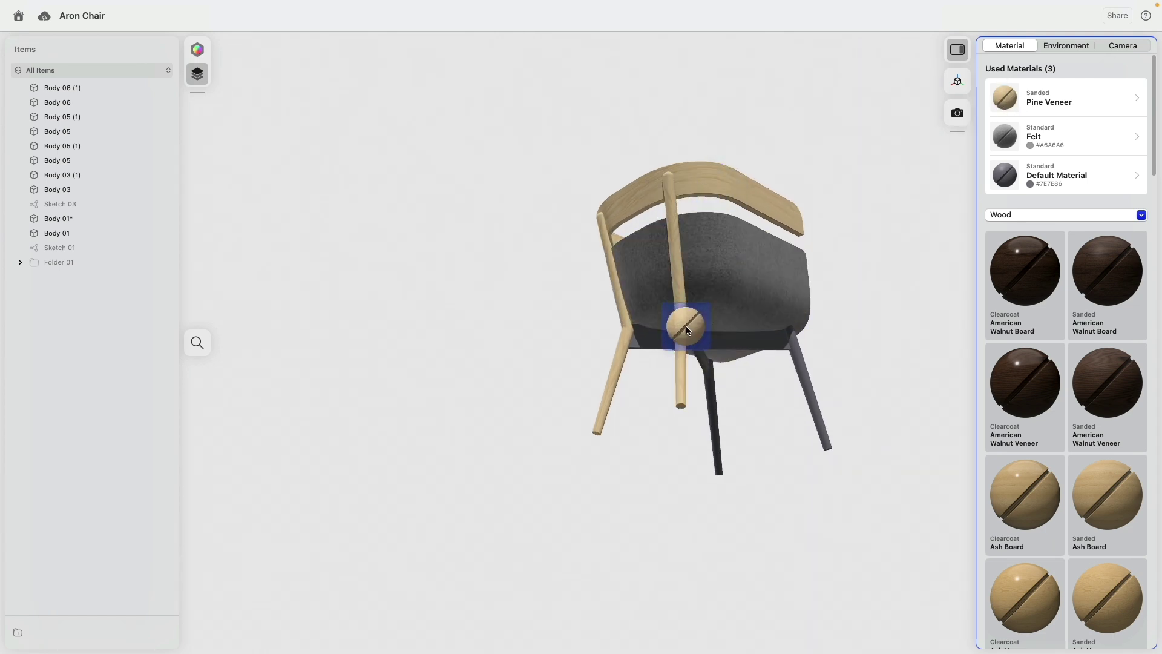
# Step: Change the material of the remaining lower rear leg, both front legs and one under-seat rail to sanded Pine Veneer
pyautogui.click(733, 362)
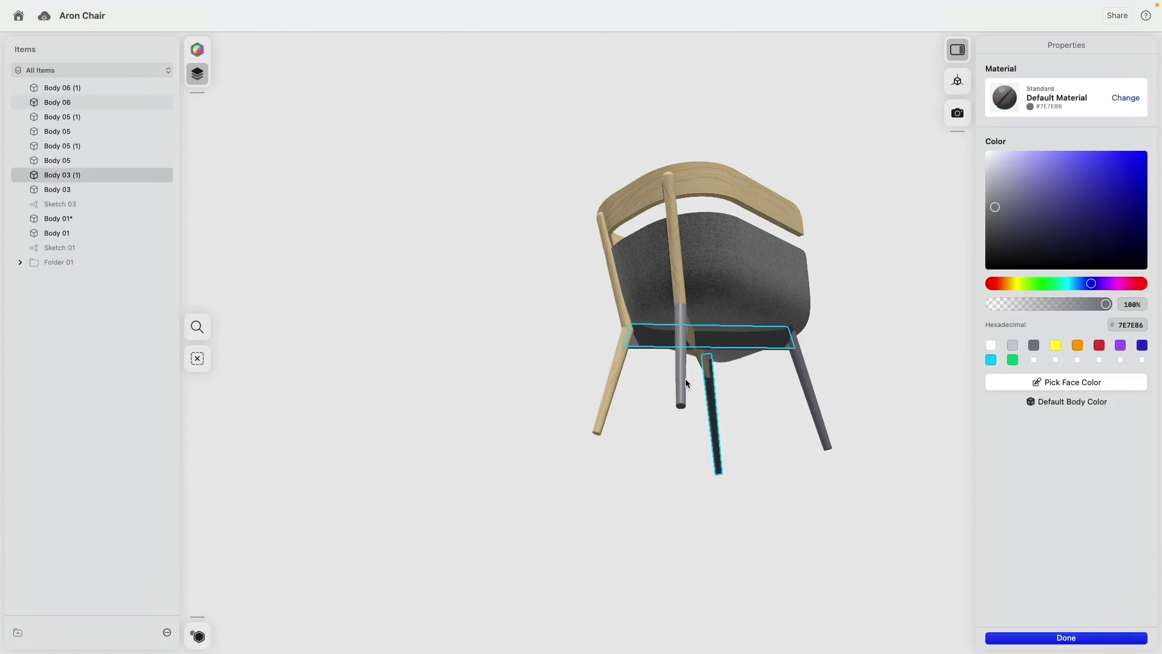
pyautogui.keyDown('shift'); pyautogui.click(685, 379); pyautogui.keyUp('shift')
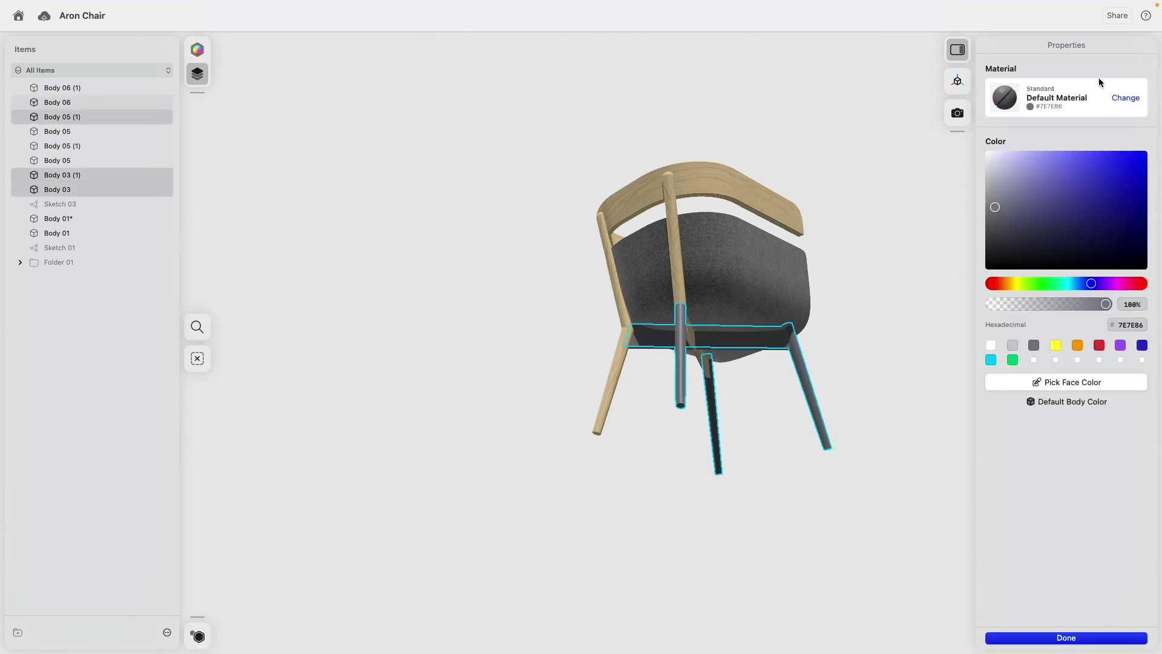
pyautogui.click(1119, 97)
pyautogui.click(1031, 174)
pyautogui.click(870, 247)
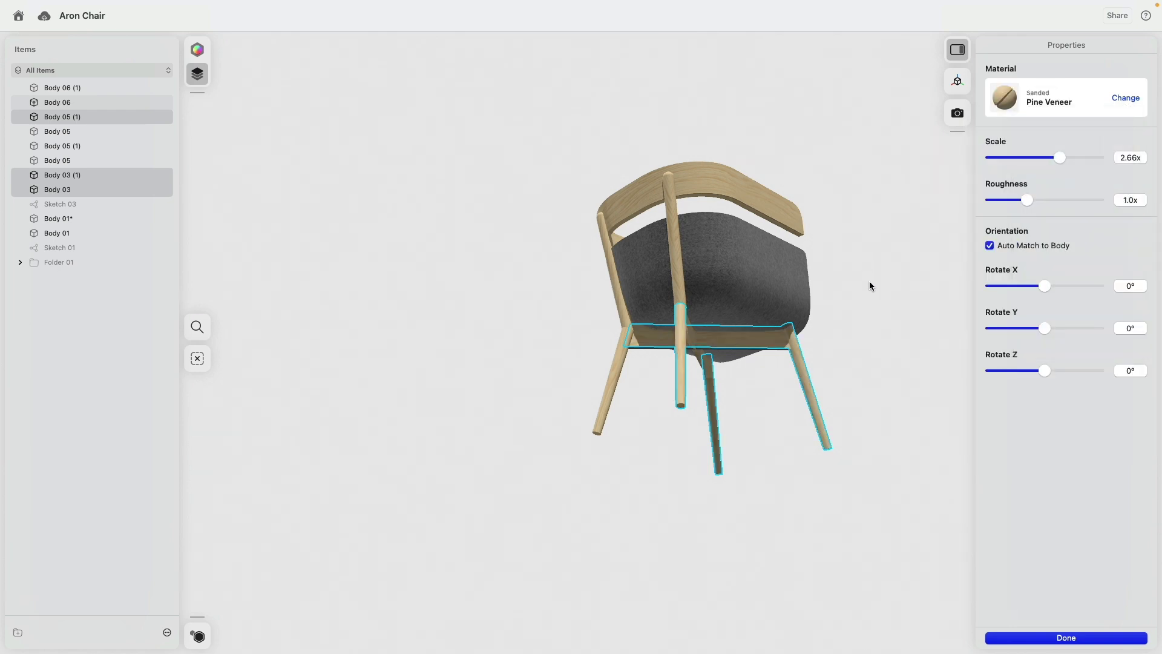
pyautogui.click(875, 295)
# Step: Apply the sanded Pine Veneer to the remaining under-seat rail on the opposite side
pyautogui.moveTo(876, 295); pyautogui.dragTo(833, 287, button='right')
pyautogui.scroll(5, 743, 273)
pyautogui.moveTo(819, 294); pyautogui.dragTo(808, 259, button='right')
pyautogui.moveTo(1000, 96); pyautogui.dragTo(571, 361)
pyautogui.moveTo(563, 362); pyautogui.dragTo(471, 383, button='right')
# Step: Apply the Colored Mood environment and set its background color to the warm tan E9D1A7
pyautogui.click(1068, 48)
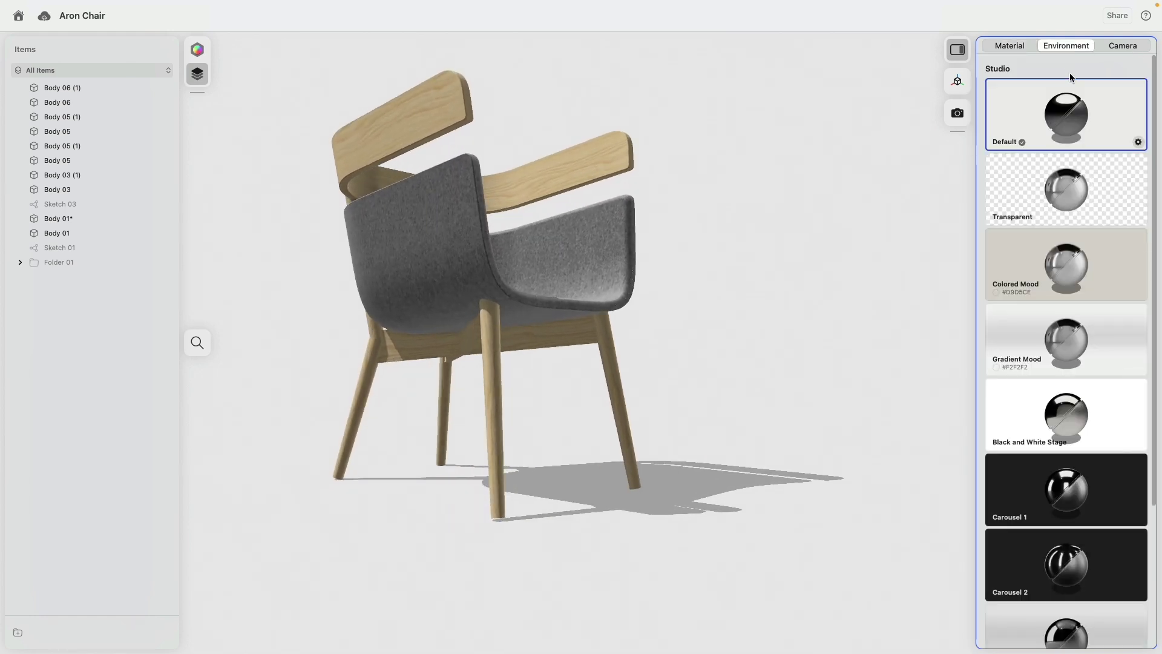
pyautogui.click(1065, 263)
pyautogui.moveTo(704, 263); pyautogui.dragTo(1110, 278, button='right')
pyautogui.scroll(5, 835, 274)
pyautogui.scroll(-5, 837, 275)
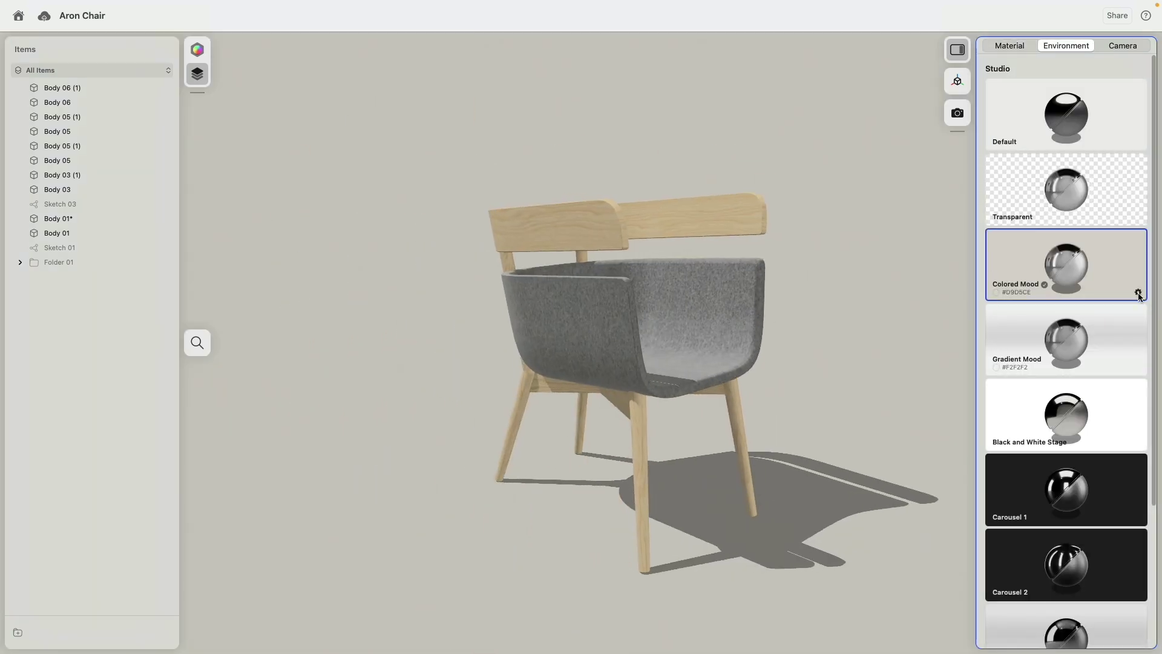
pyautogui.click(1138, 292)
pyautogui.moveTo(1107, 315); pyautogui.dragTo(1031, 305)
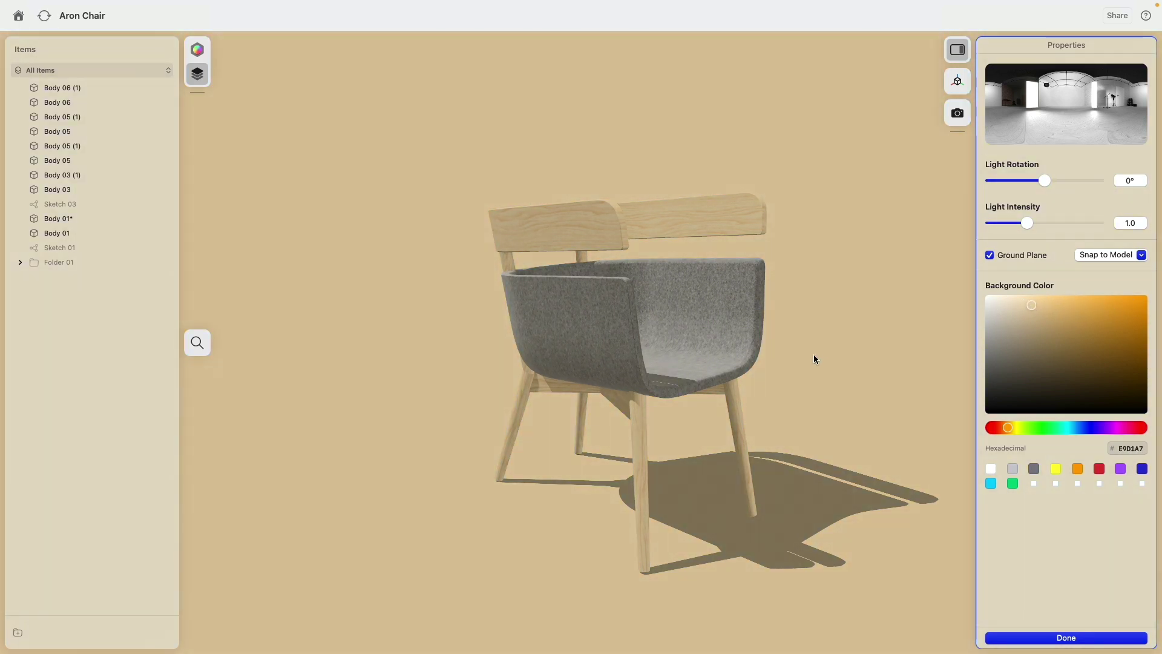